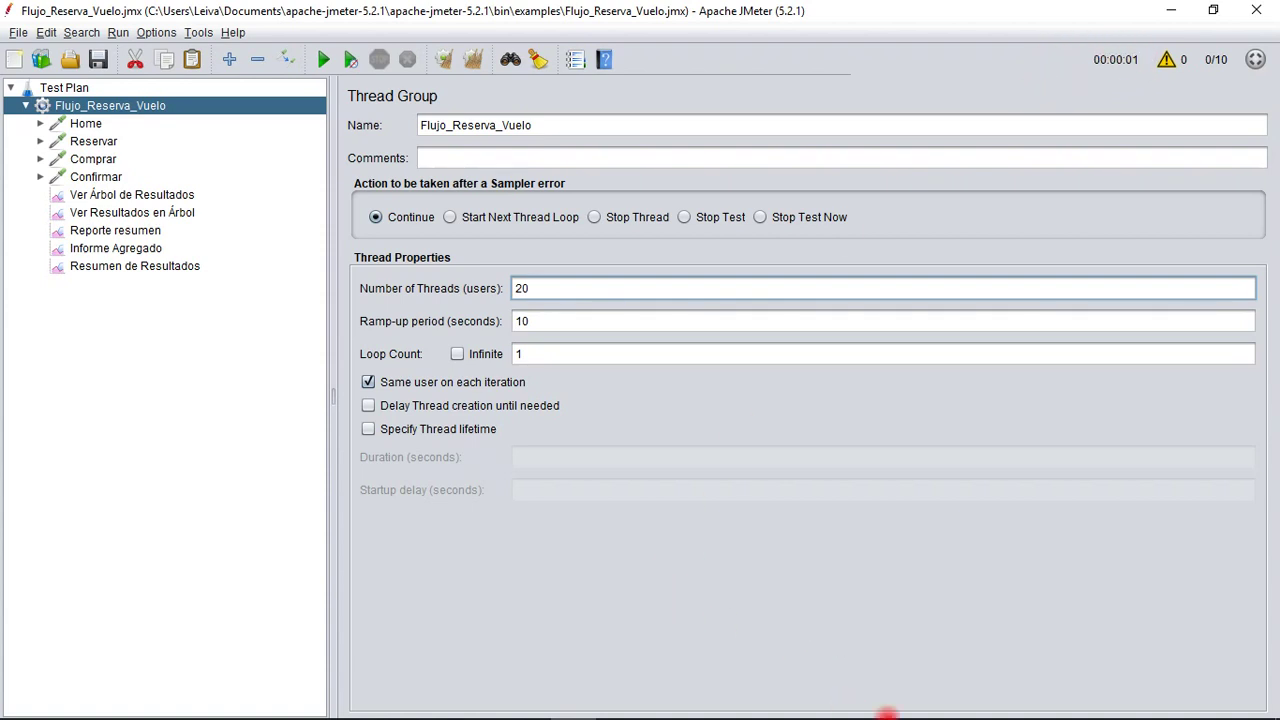
# Examine the number of threads, ramp-up period and loop count of the Flujo_Reserva_Vuelo thread group
pyautogui.click(1057, 703)
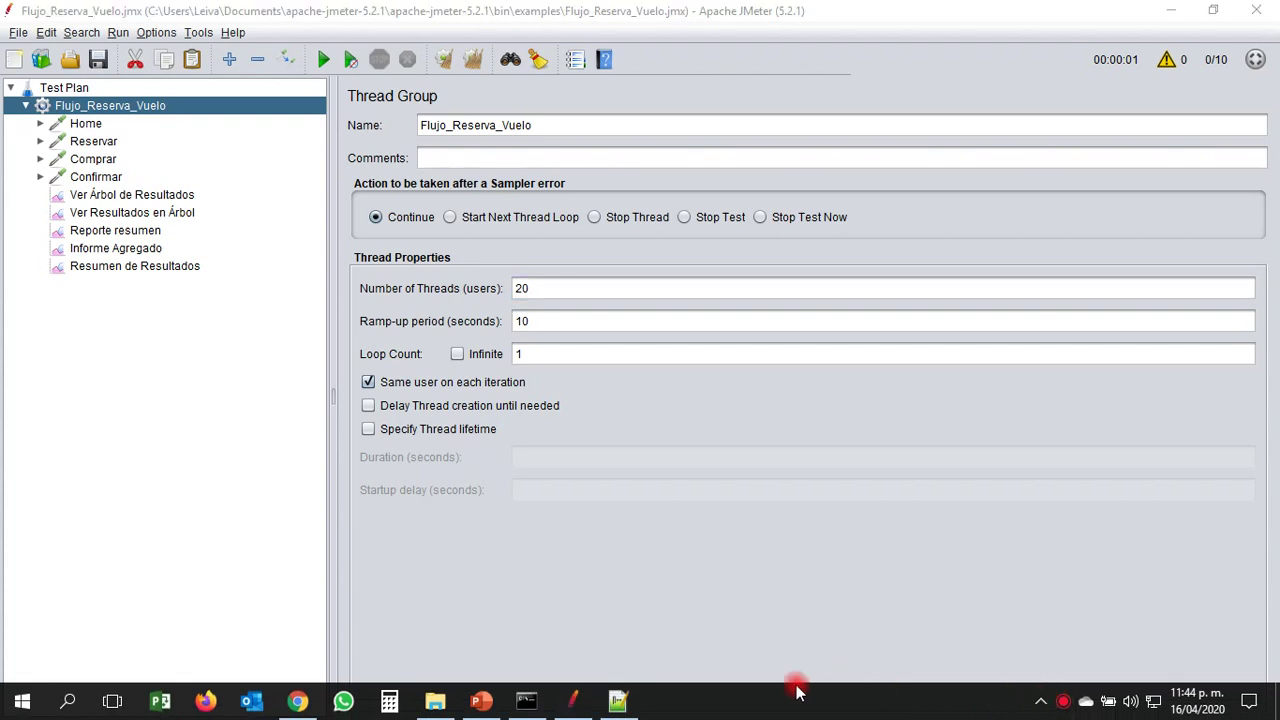
pyautogui.click(557, 286)
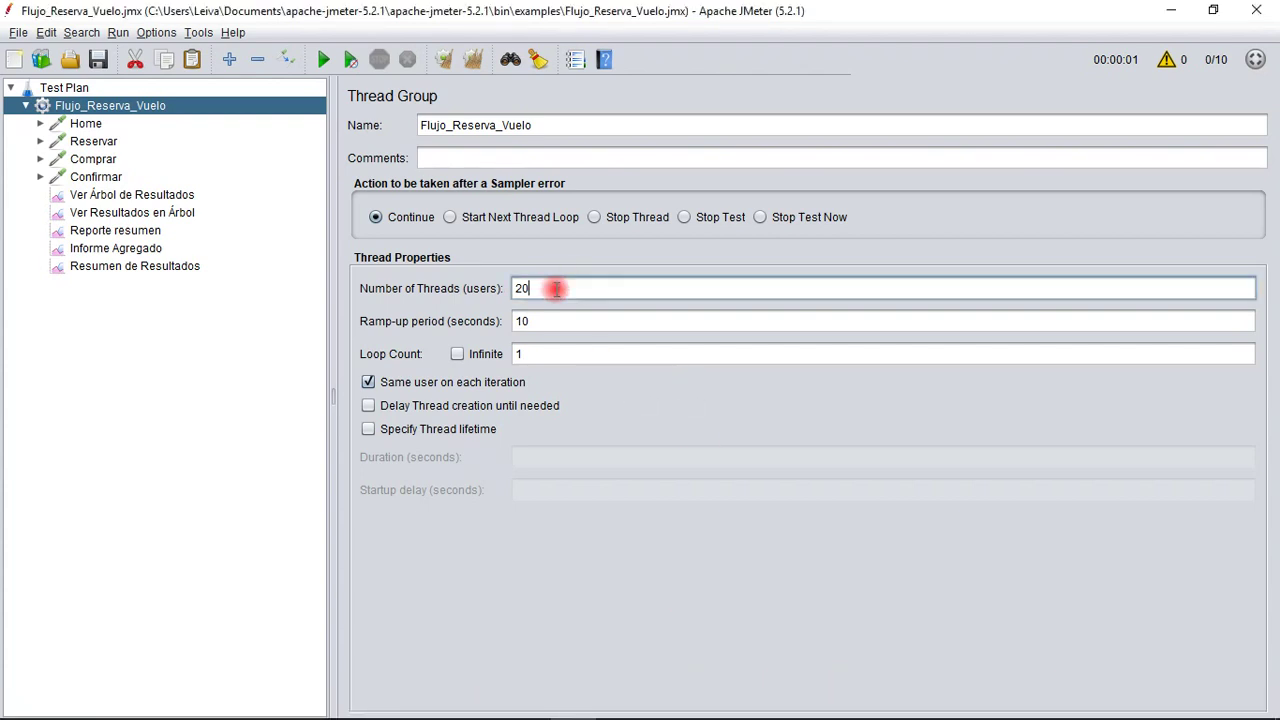
pyautogui.moveTo(494, 280); pyautogui.dragTo(574, 291)
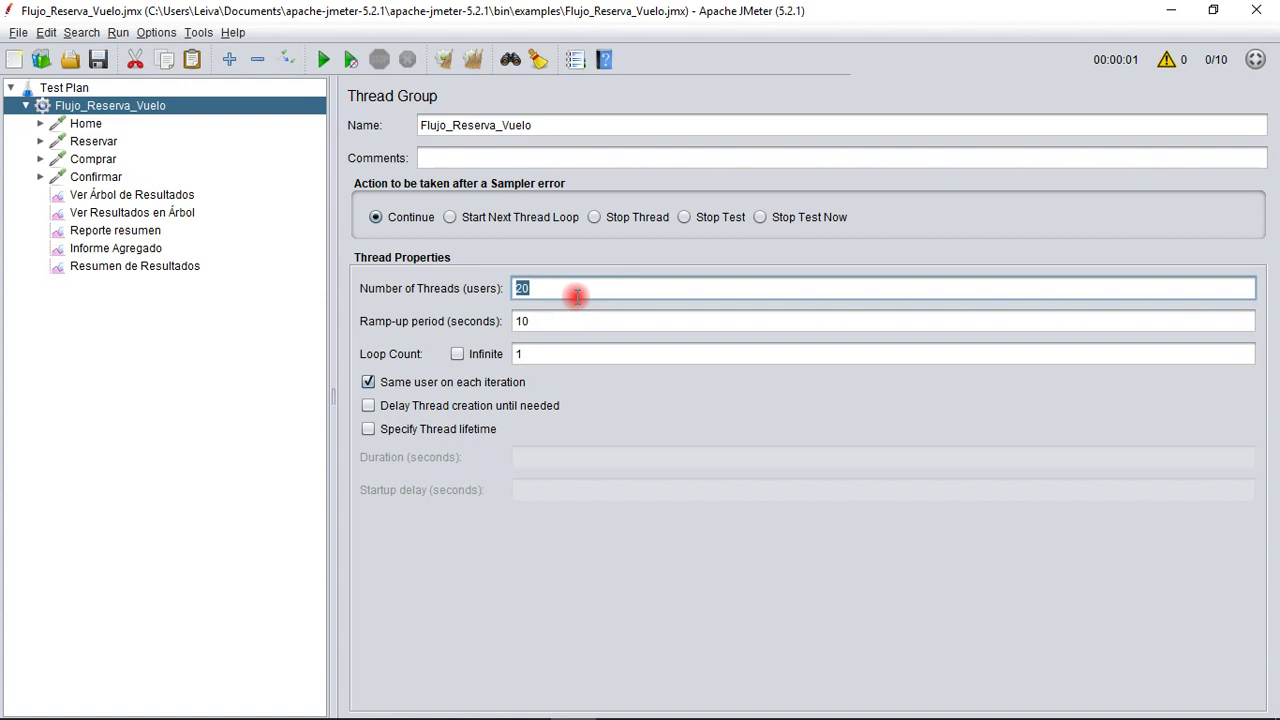
pyautogui.click(565, 294)
pyautogui.click(553, 320)
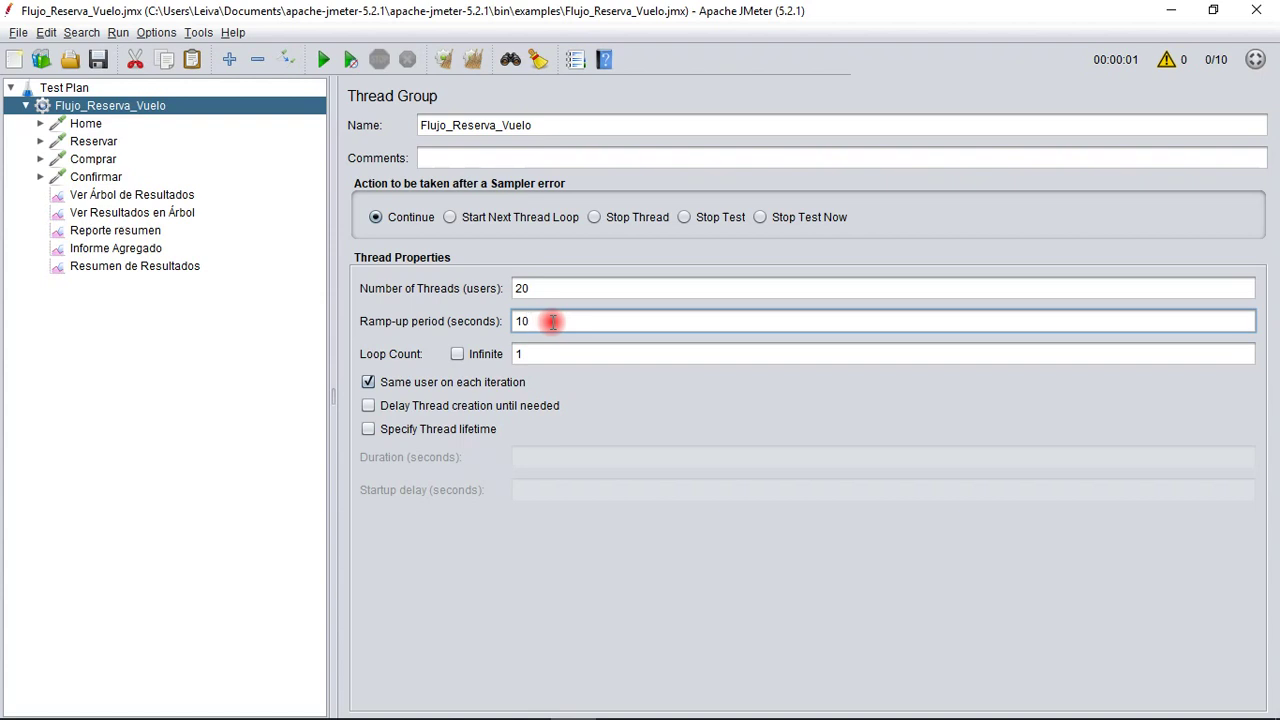
pyautogui.click(563, 289)
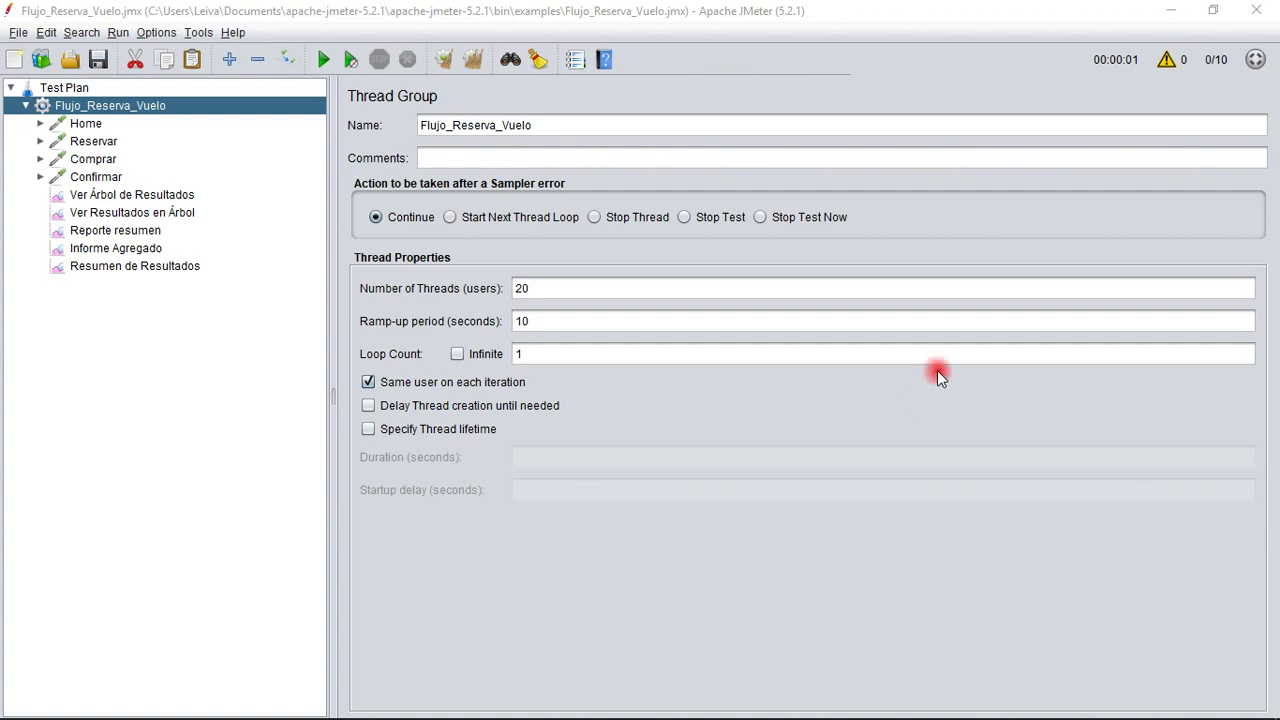
pyautogui.click(546, 283)
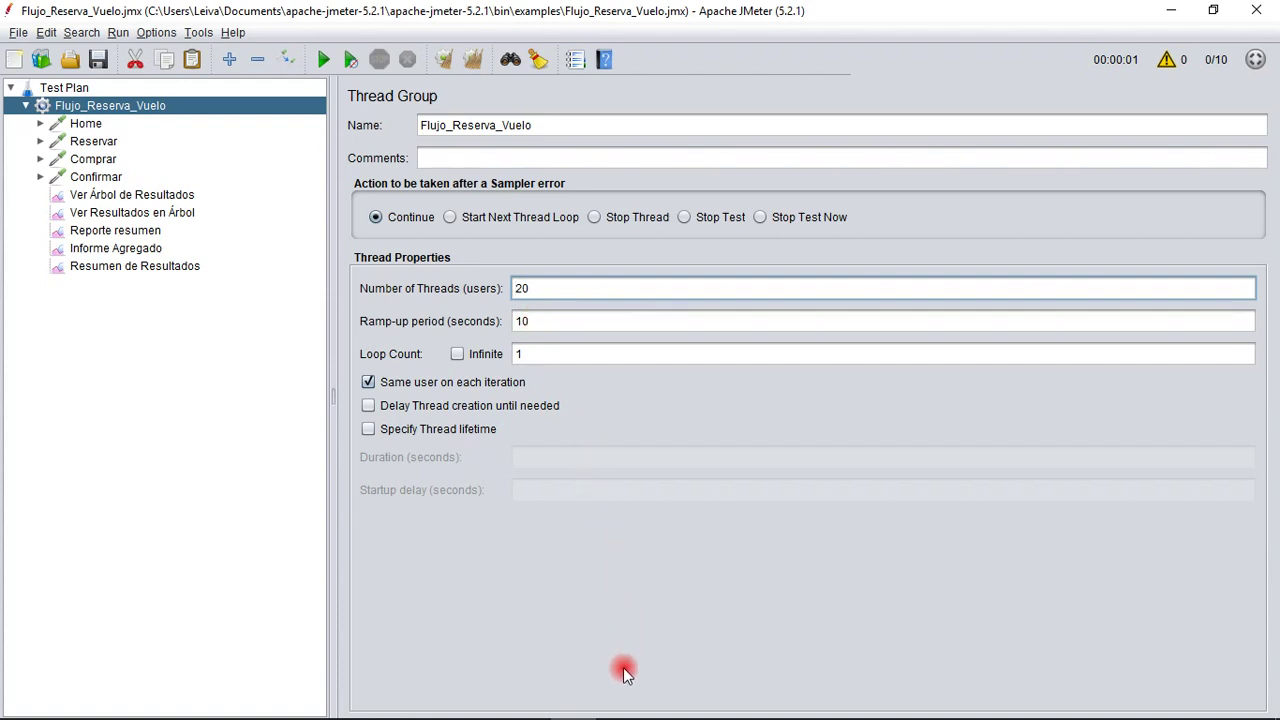
pyautogui.click(545, 356)
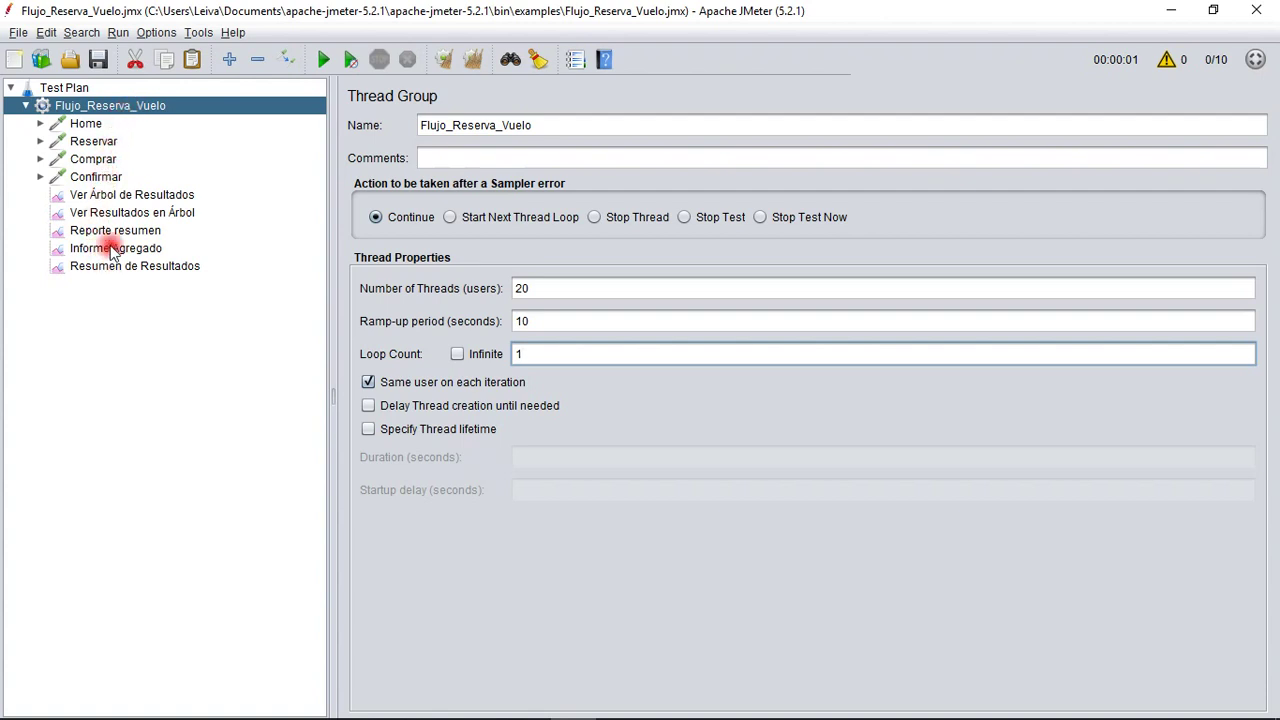
pyautogui.doubleClick(520, 289)
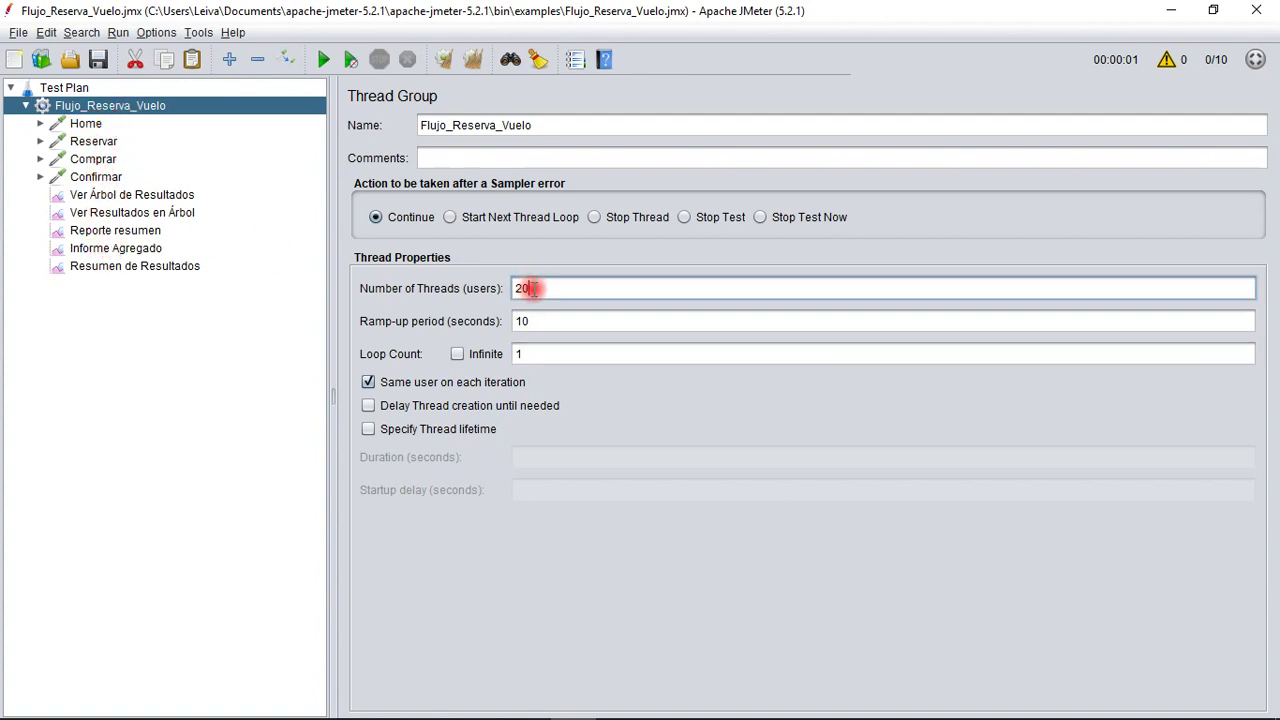
pyautogui.click(532, 356)
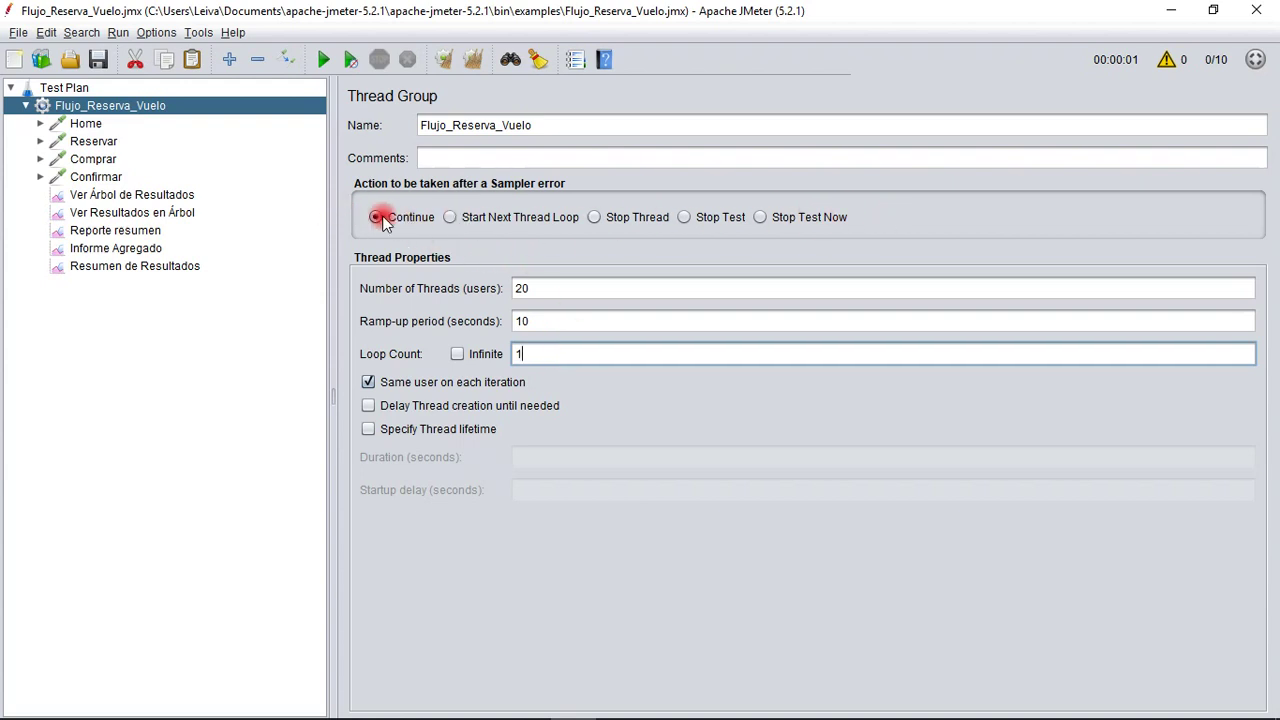
# Review the thread group's sampler error action, and compare its user count with the ramp-up period and loop count
pyautogui.click(421, 224)
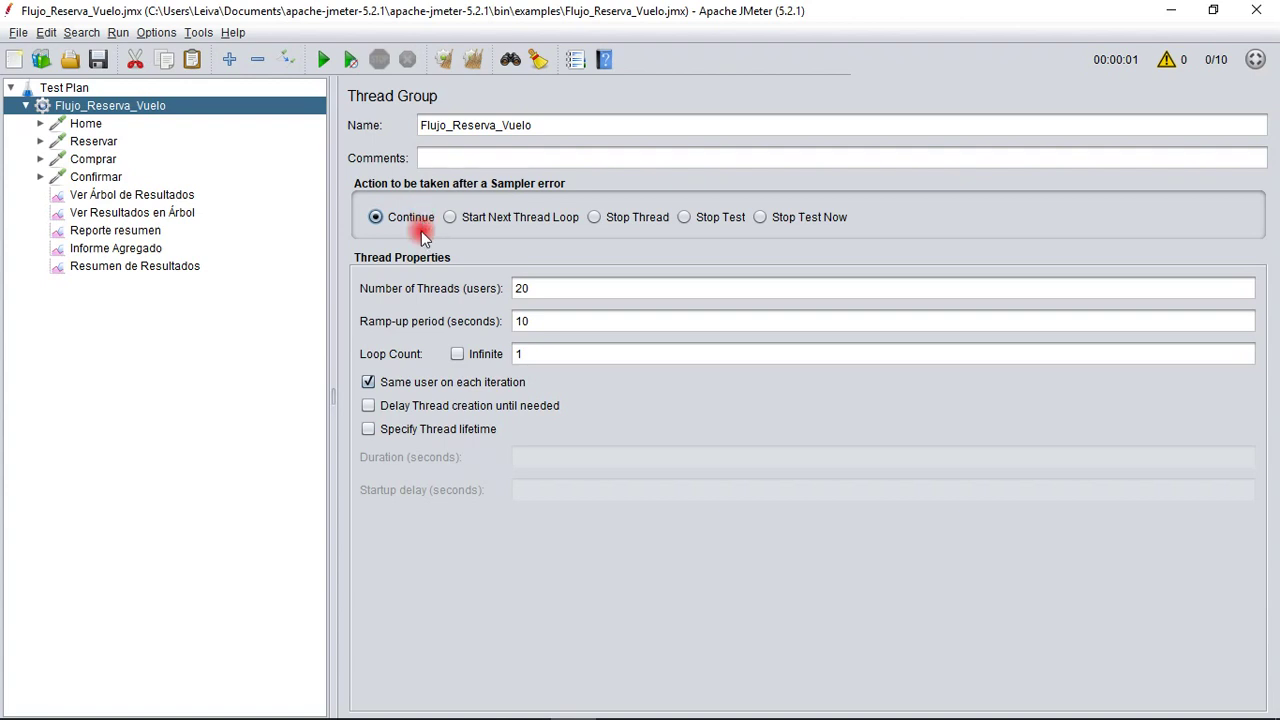
pyautogui.click(552, 288)
pyautogui.click(545, 325)
pyautogui.click(548, 290)
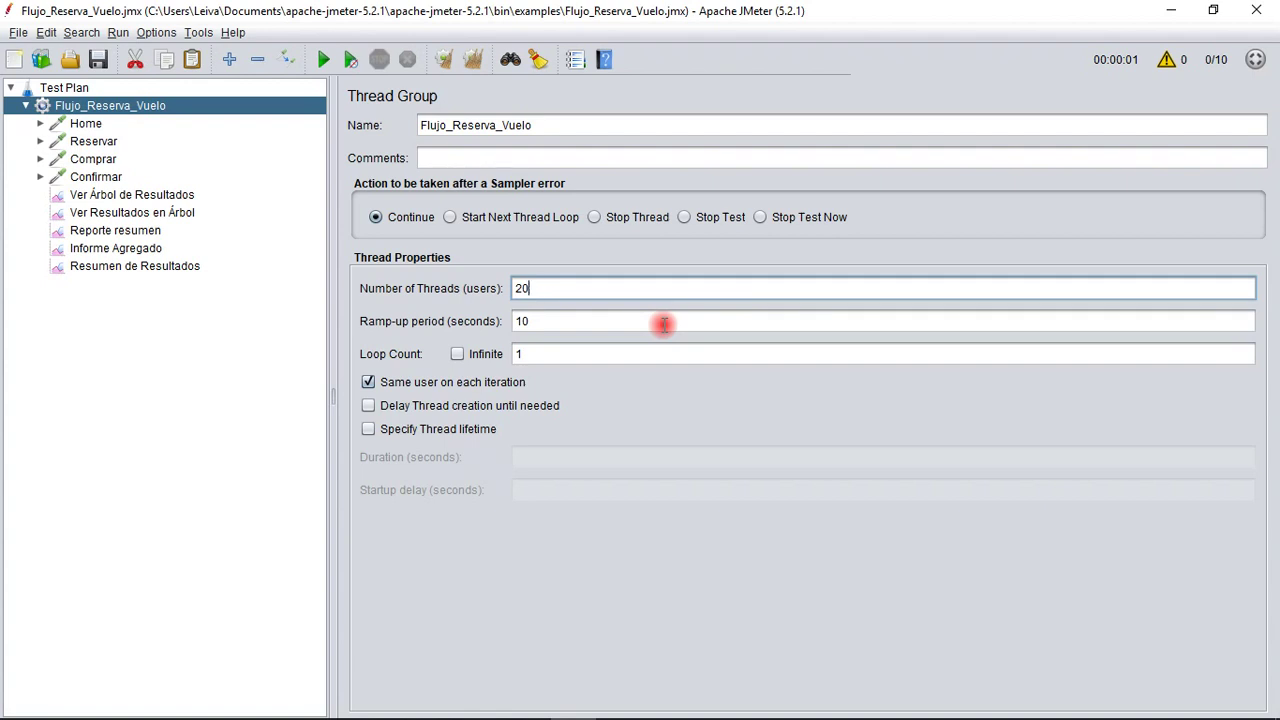
pyautogui.click(572, 324)
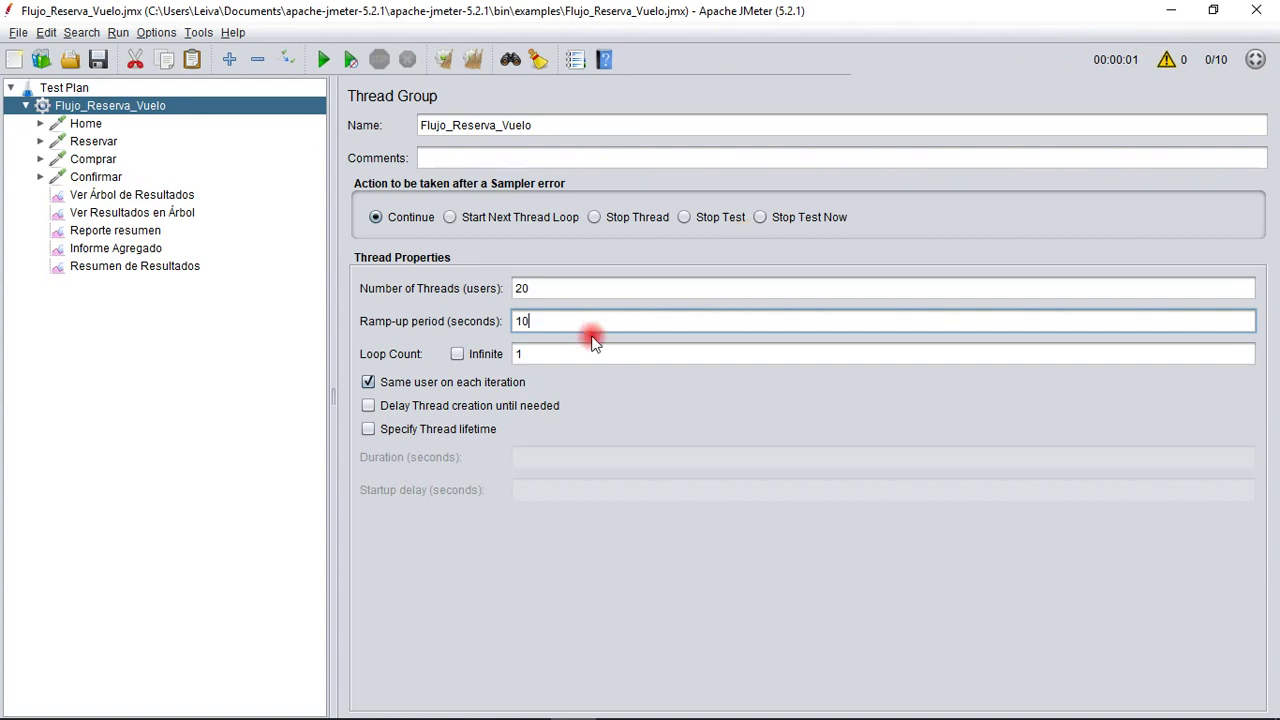
pyautogui.click(557, 286)
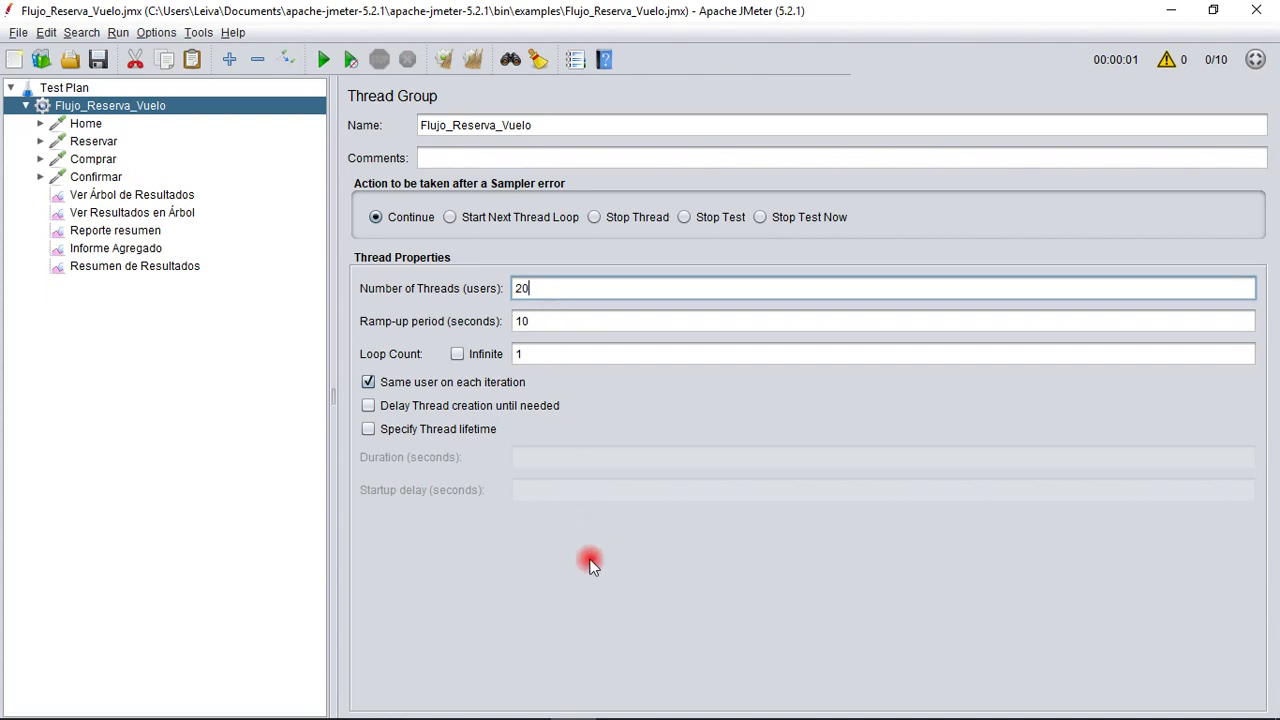
pyautogui.moveTo(636, 695)
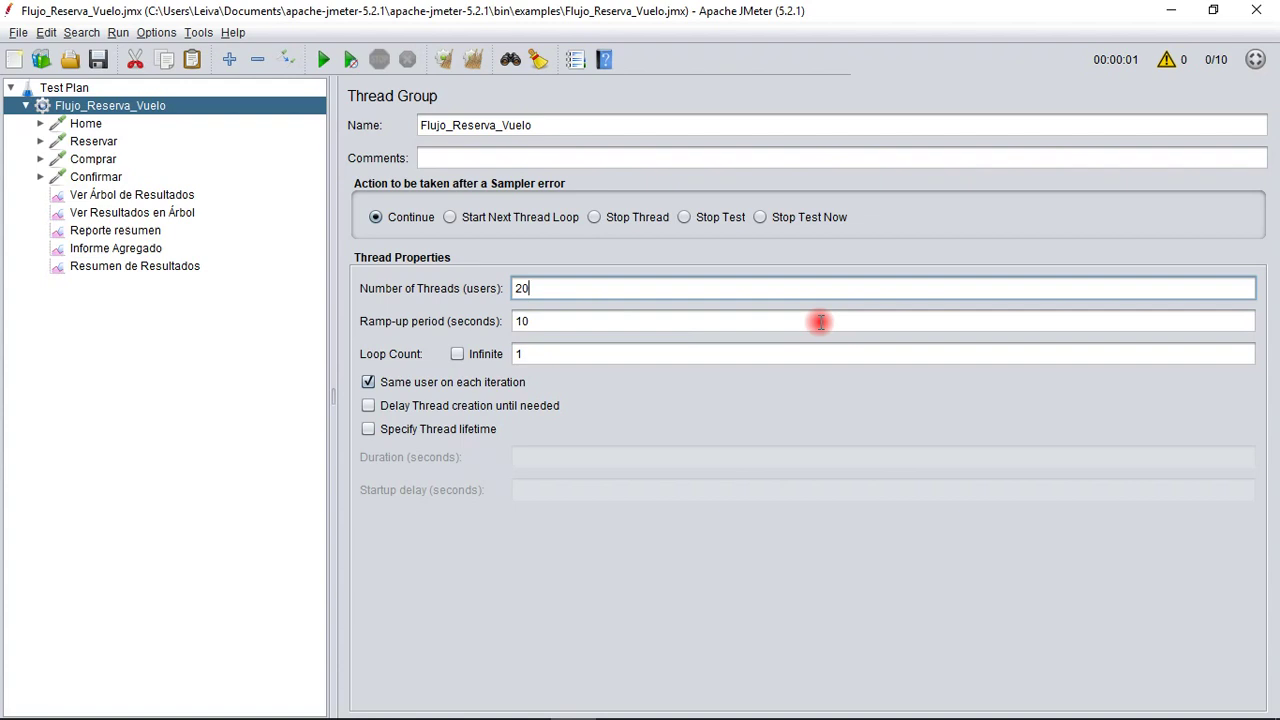
pyautogui.click(556, 320)
pyautogui.moveTo(556, 320); pyautogui.dragTo(494, 322)
pyautogui.click(565, 320)
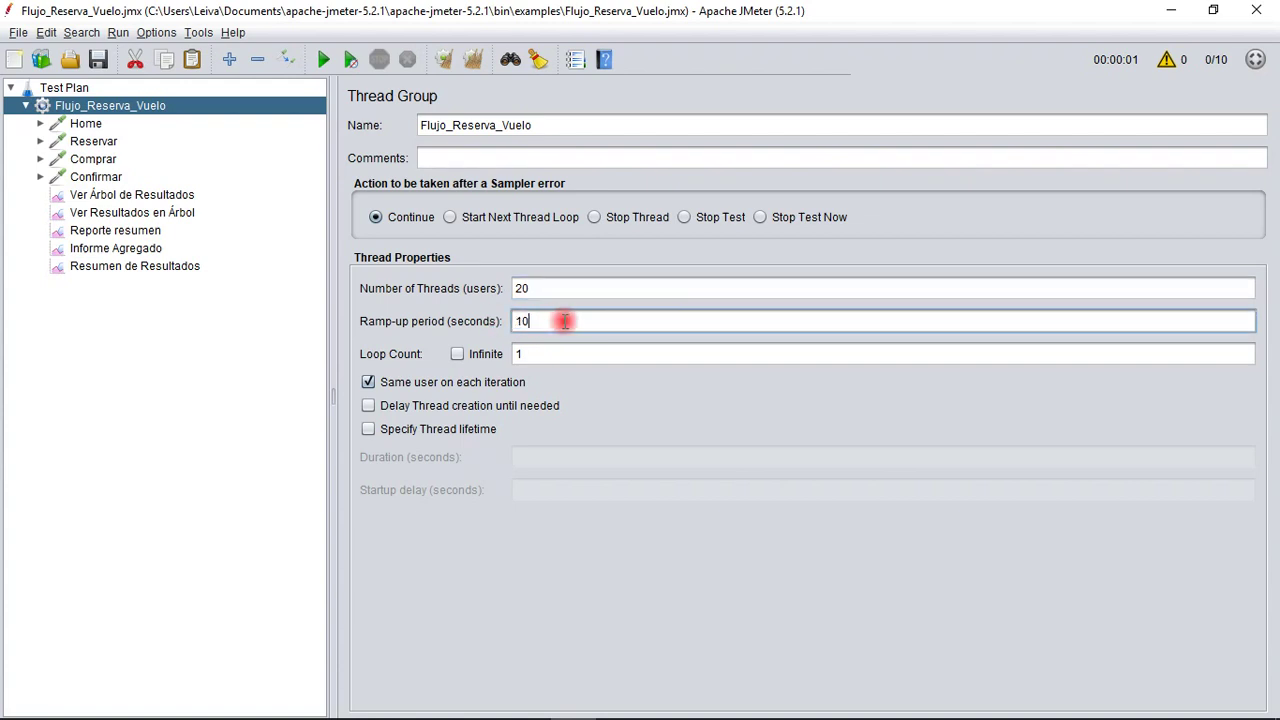
pyautogui.doubleClick(560, 352)
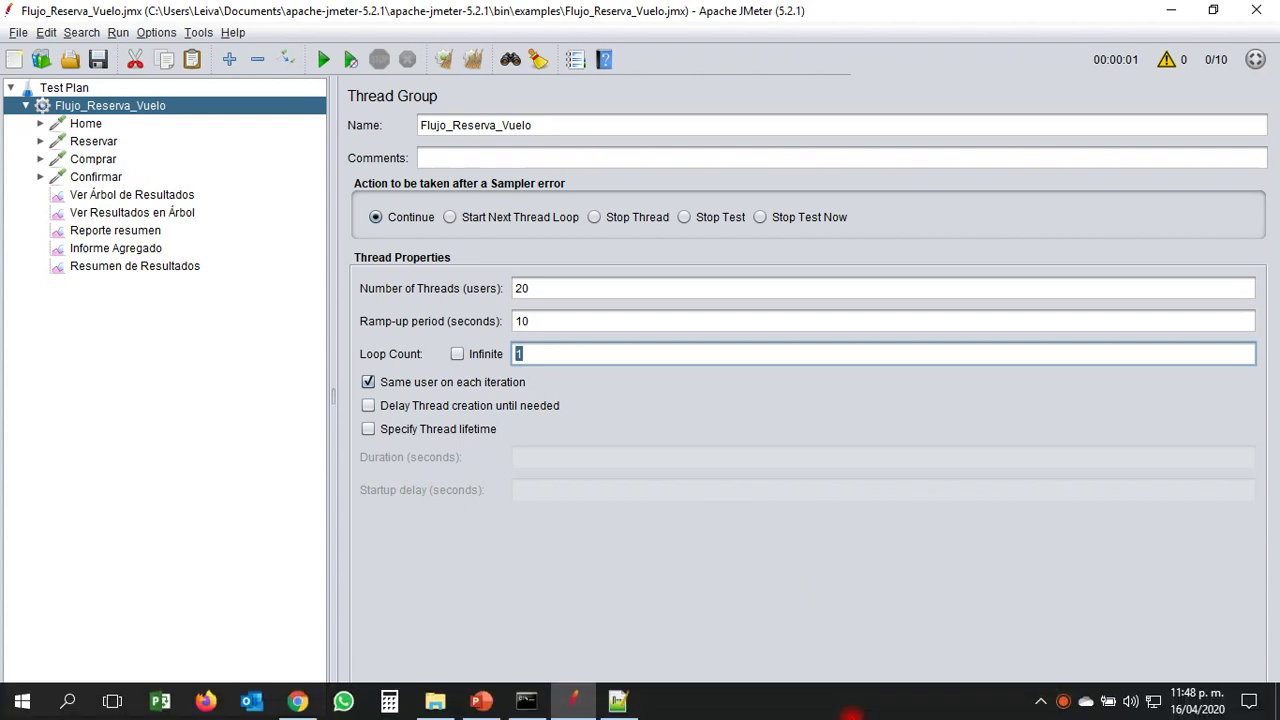
# Switch to Notepad++ and read the two ramp-up formulas in Formula Ramp-up.txt
pyautogui.click(627, 705)
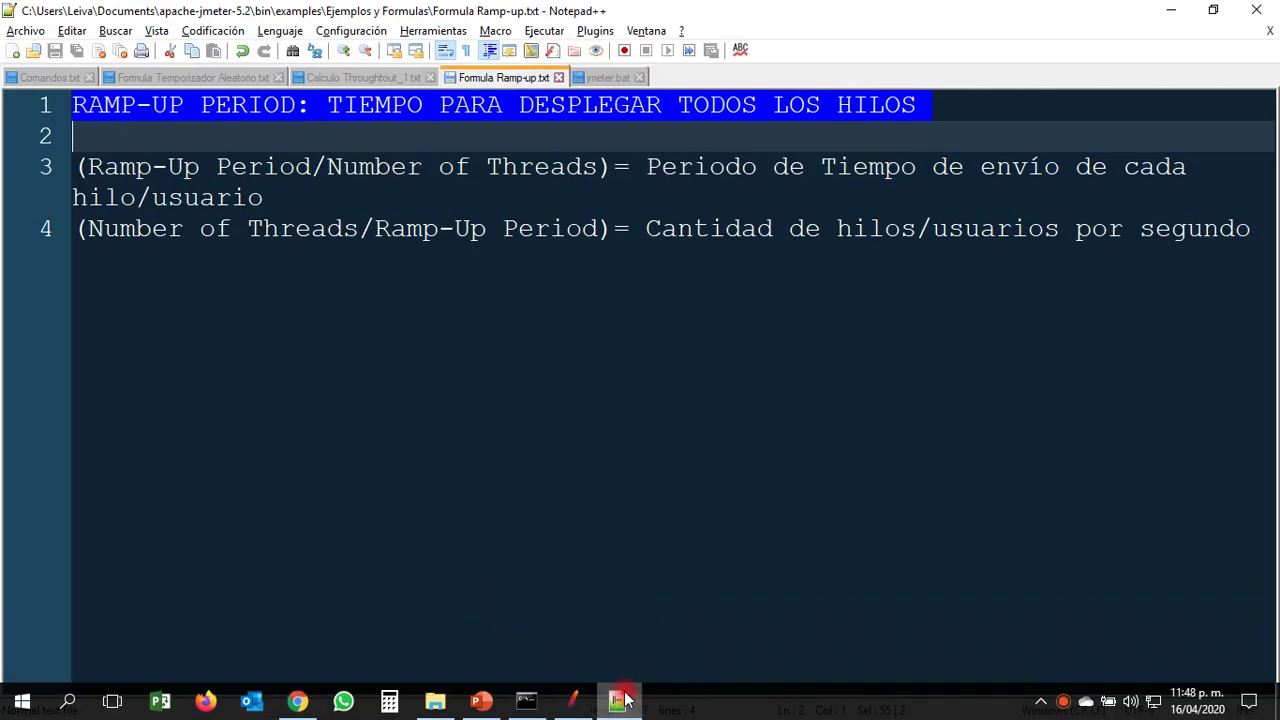
pyautogui.click(86, 106)
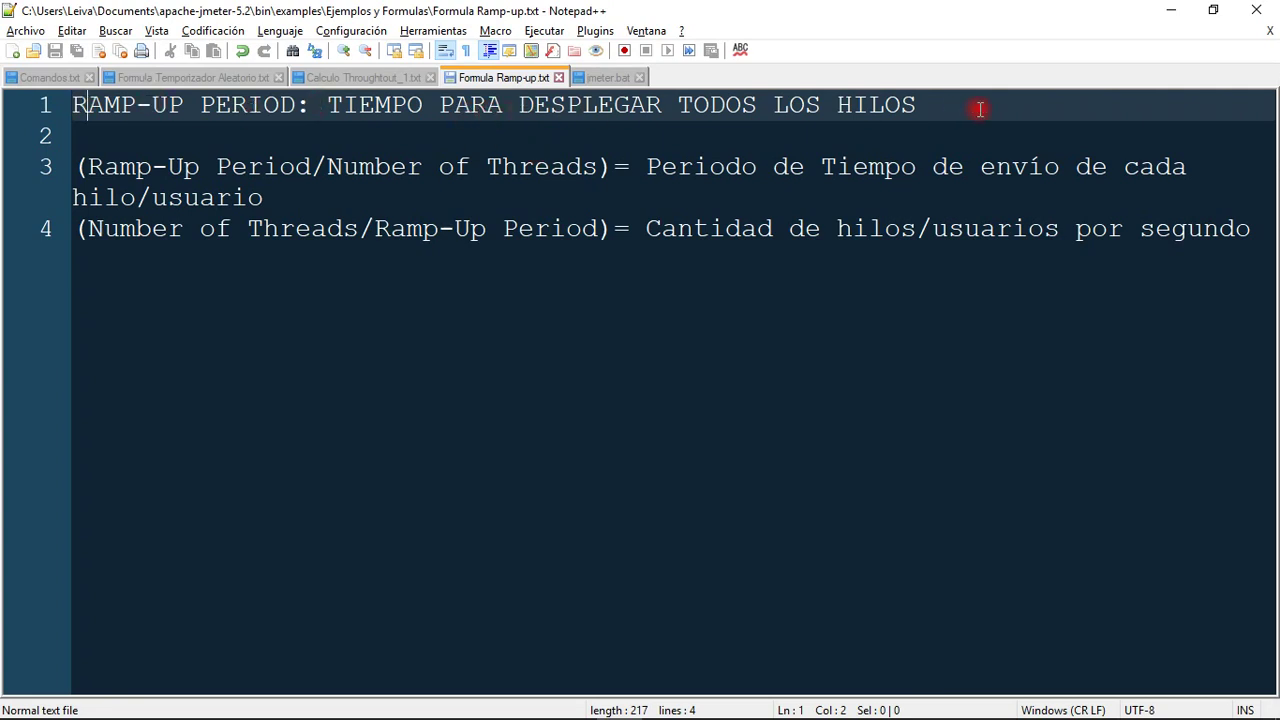
pyautogui.moveTo(86, 167); pyautogui.dragTo(597, 178)
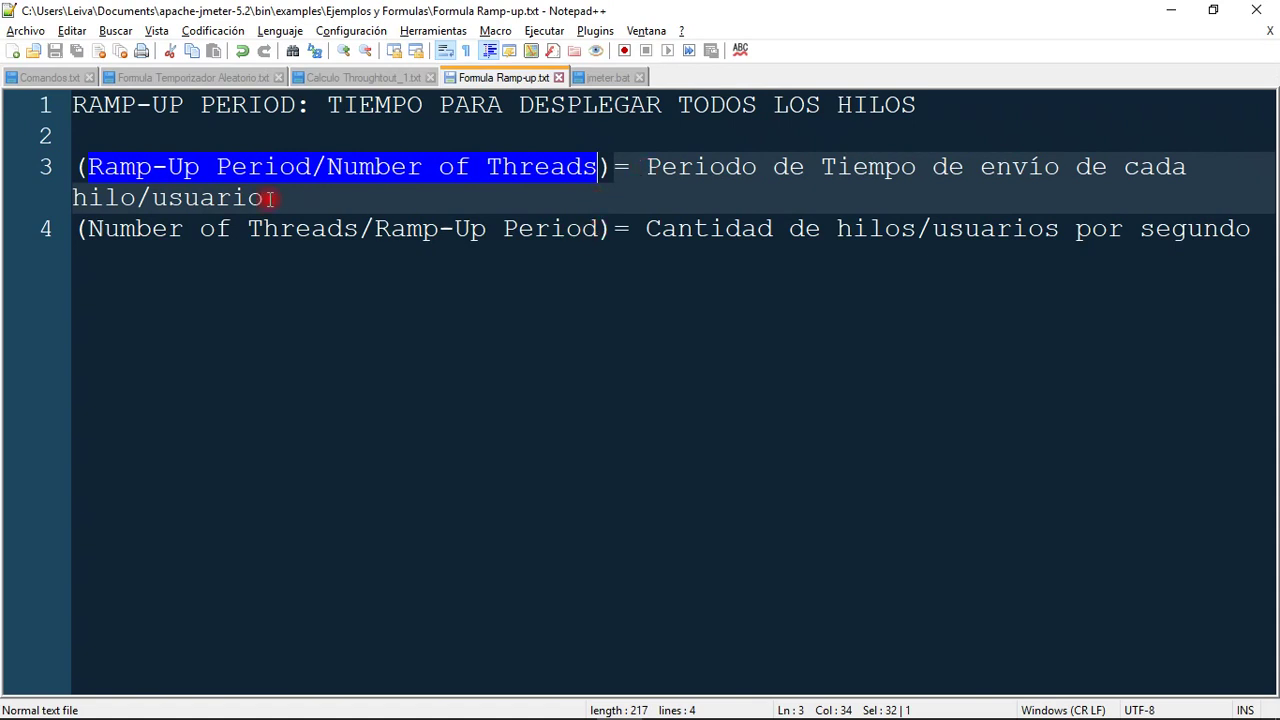
pyautogui.moveTo(89, 231); pyautogui.dragTo(597, 231)
pyautogui.click(377, 231)
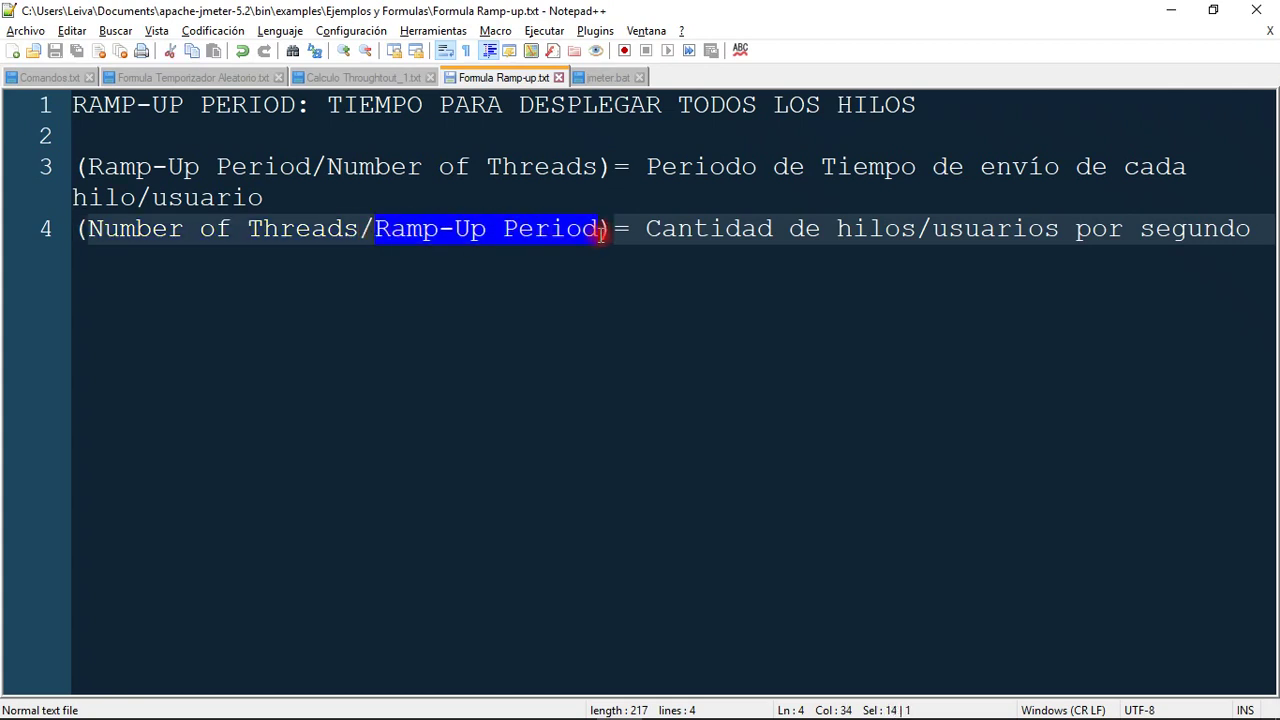
# Add the calculation 20/10=2 below the formulas, separated from them by a blank line
pyautogui.click(636, 236)
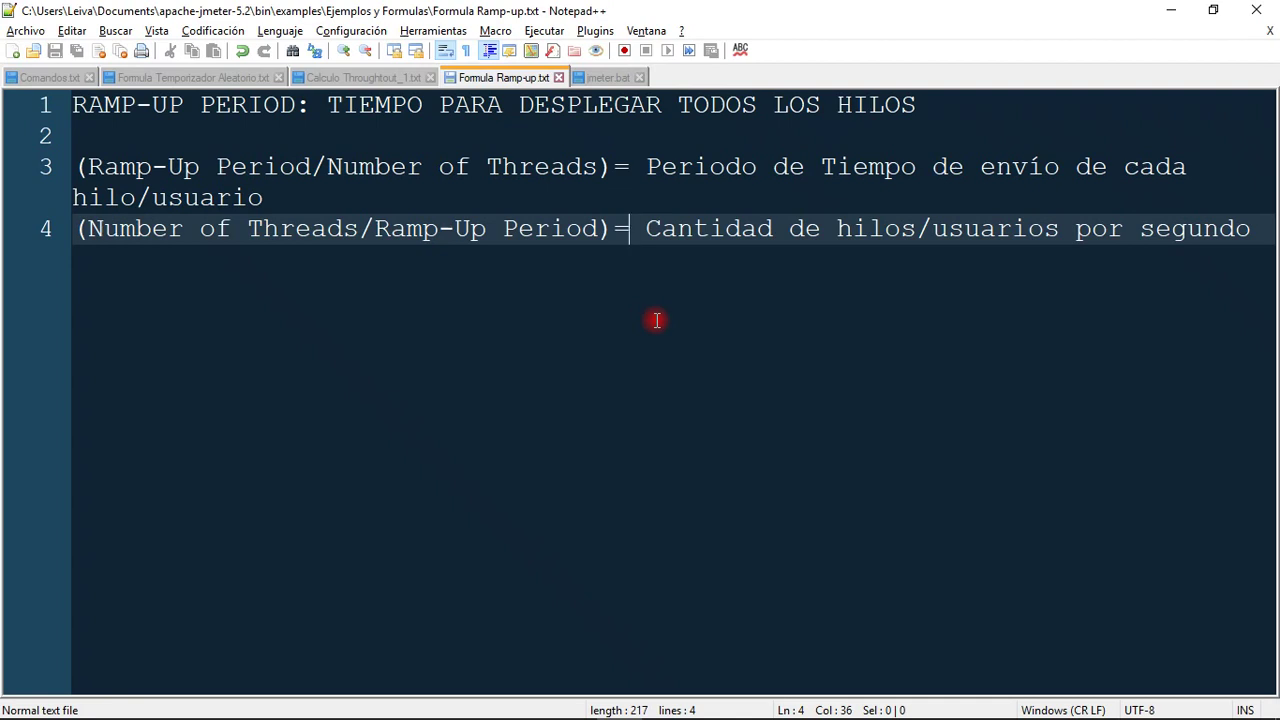
pyautogui.press('End')
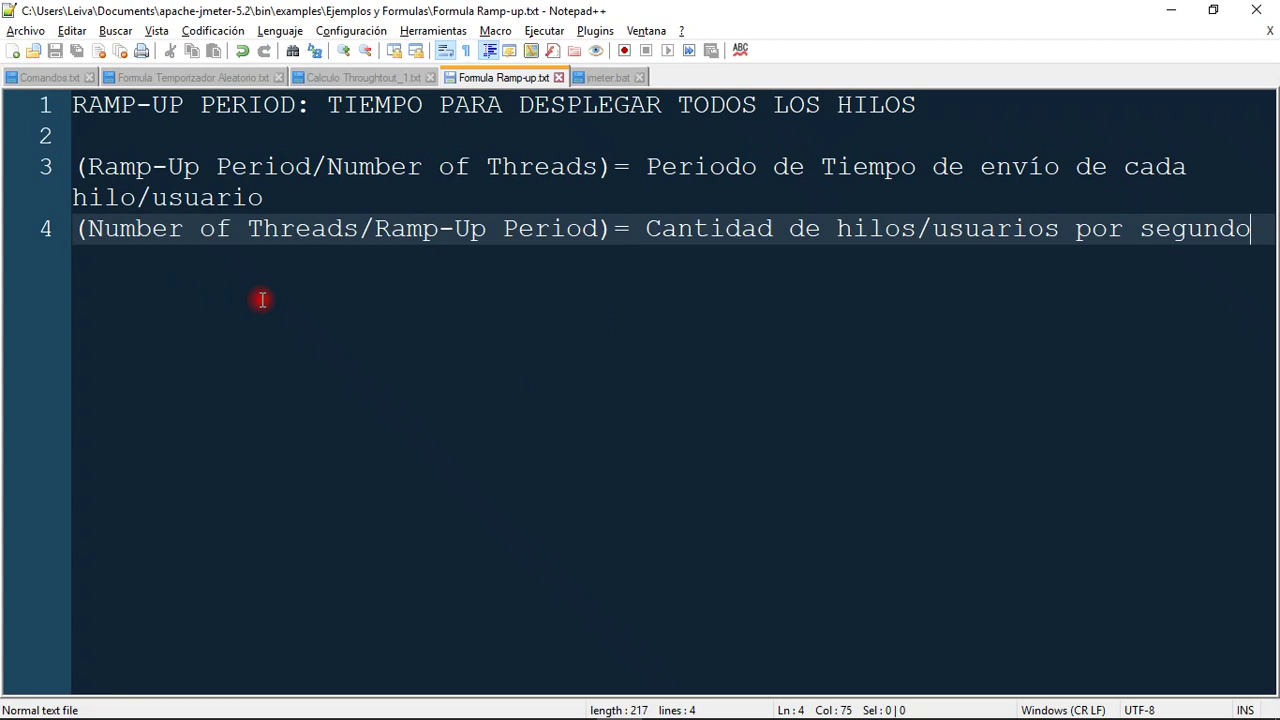
pyautogui.press('Return')
pyautogui.press('Return')
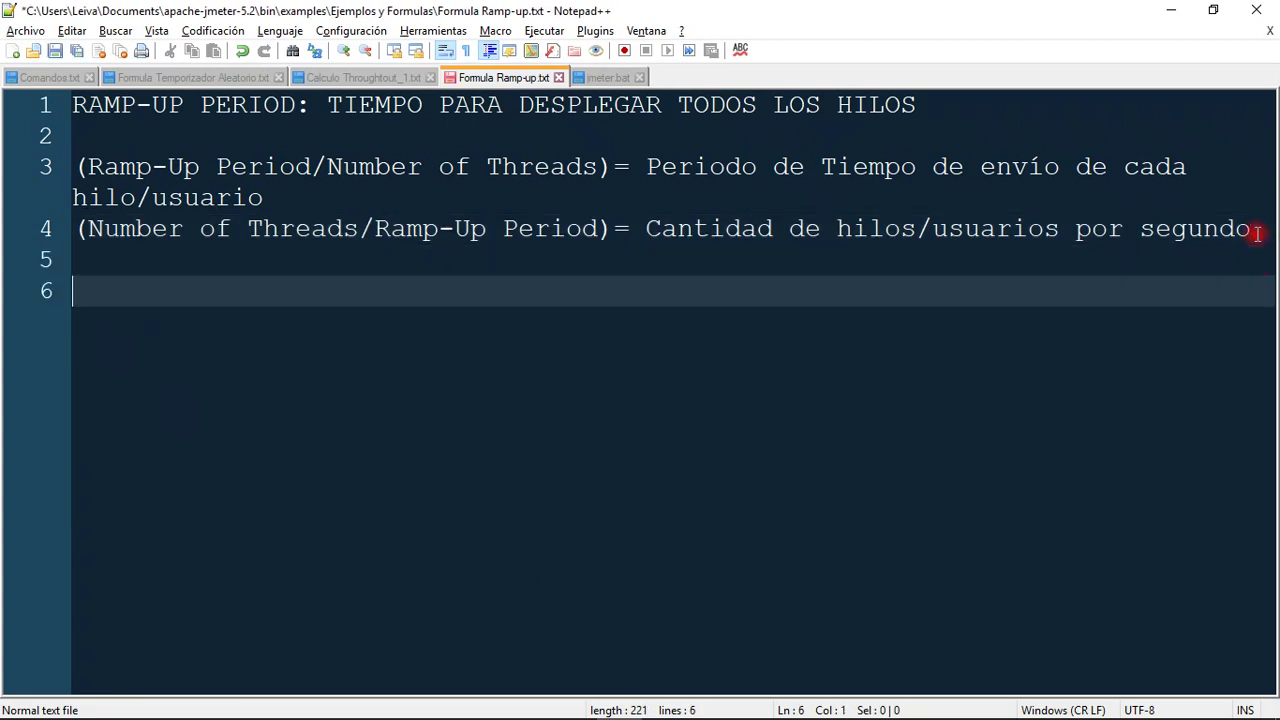
pyautogui.write('20/10=2')
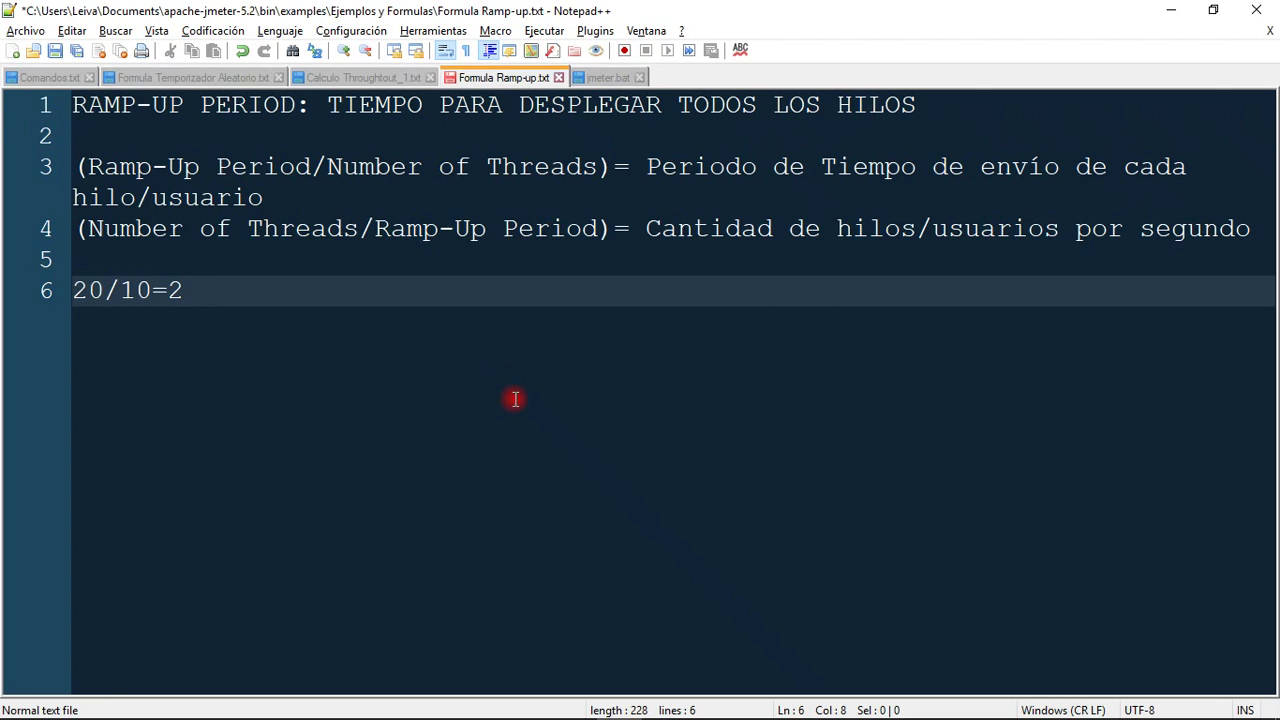
# Switch back to JMeter and set the Flujo_Reserva_Vuelo thread group's number of threads to 100
pyautogui.press('alt')
pyautogui.moveTo(785, 710)
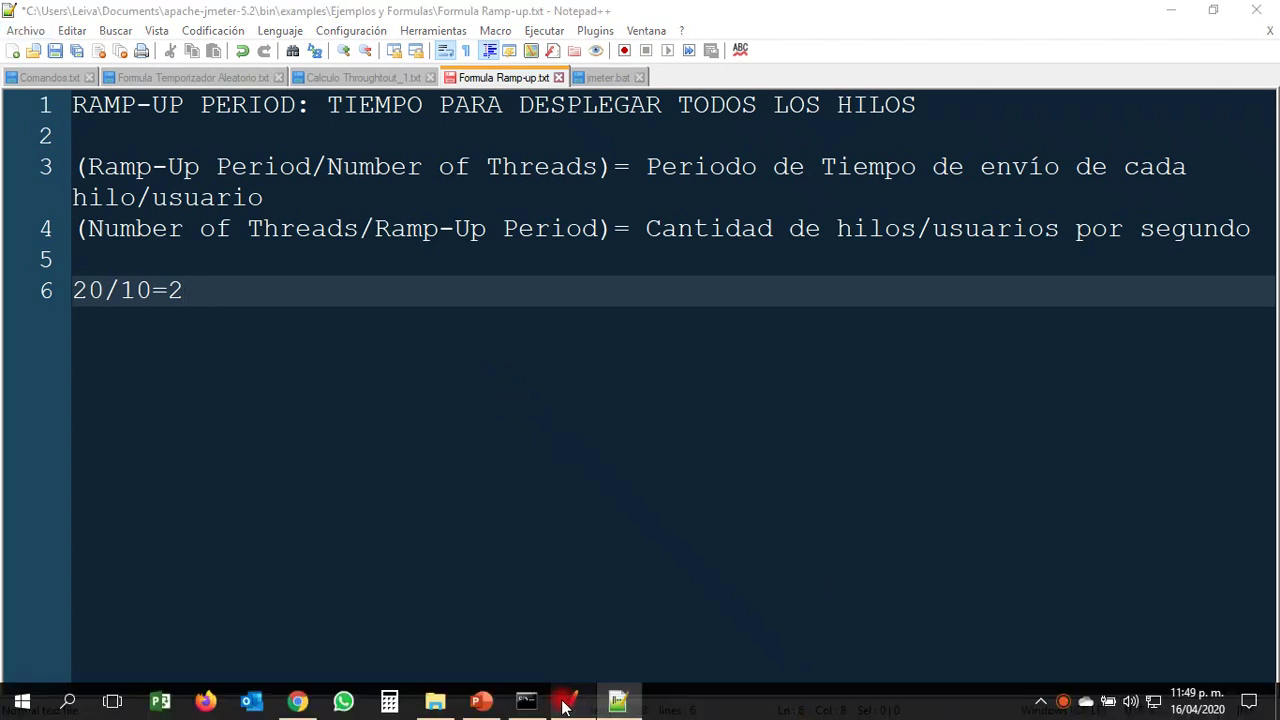
pyautogui.click(572, 702)
pyautogui.click(558, 290)
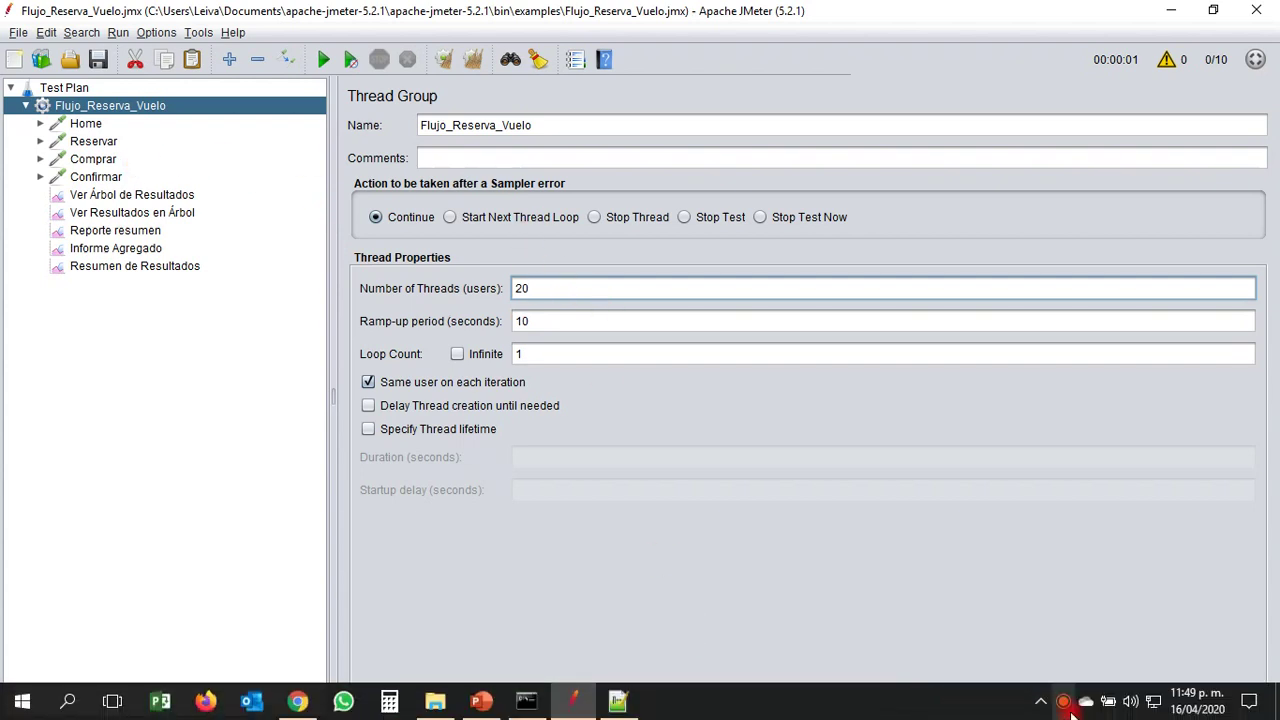
pyautogui.click(1072, 709)
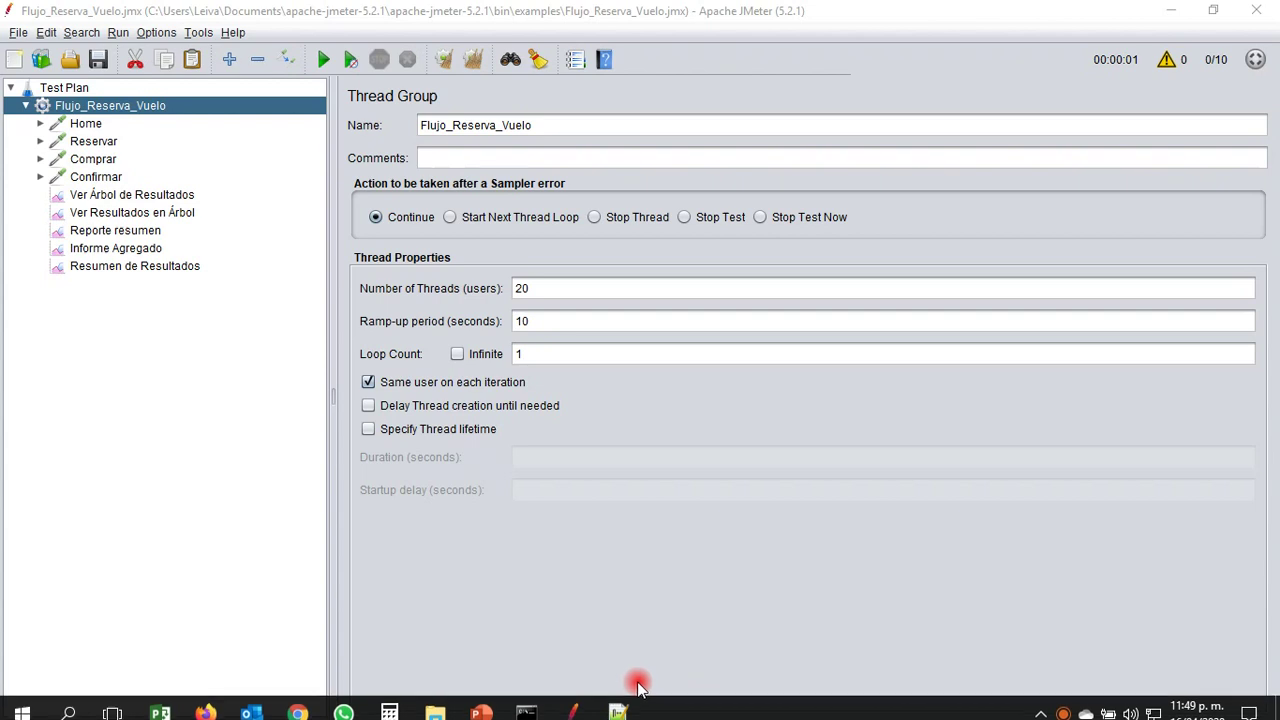
pyautogui.click(555, 286)
pyautogui.click(555, 286)
pyautogui.press('BackSpace')
pyautogui.press('BackSpace')
pyautogui.write('100')
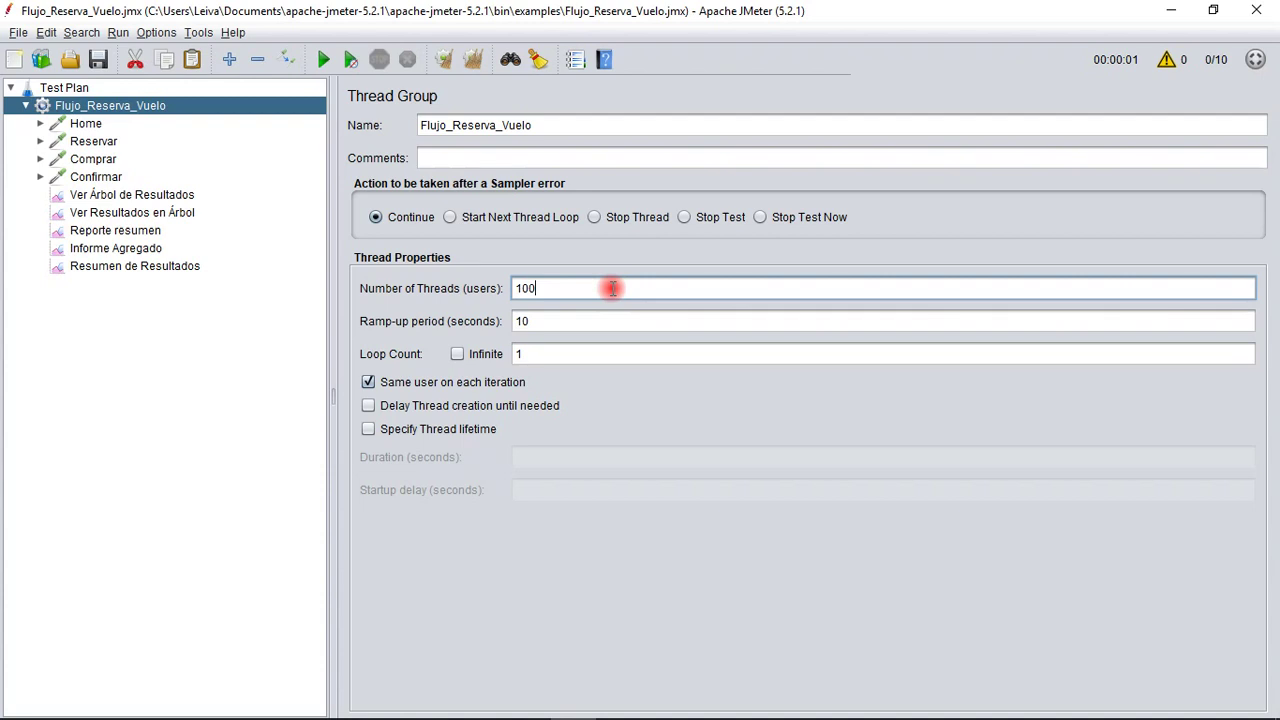
# Check the thread group's ramp-up period against the new number of threads
pyautogui.click(584, 320)
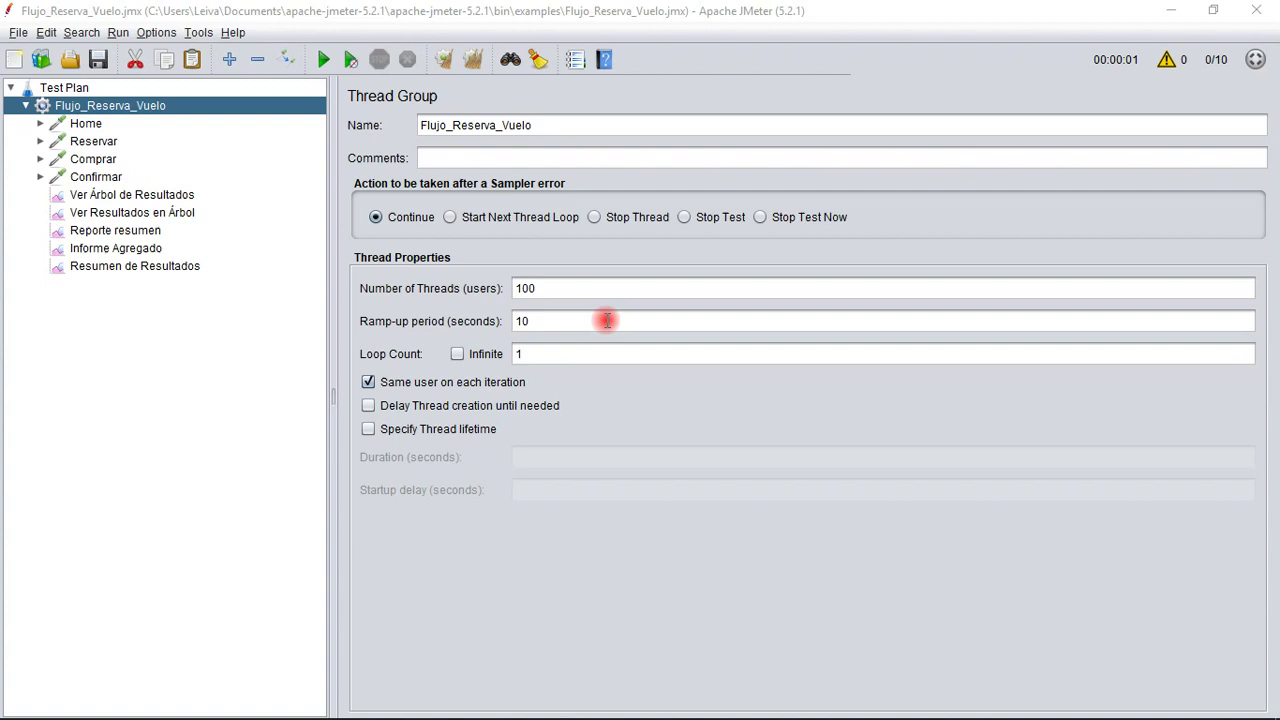
pyautogui.doubleClick(596, 289)
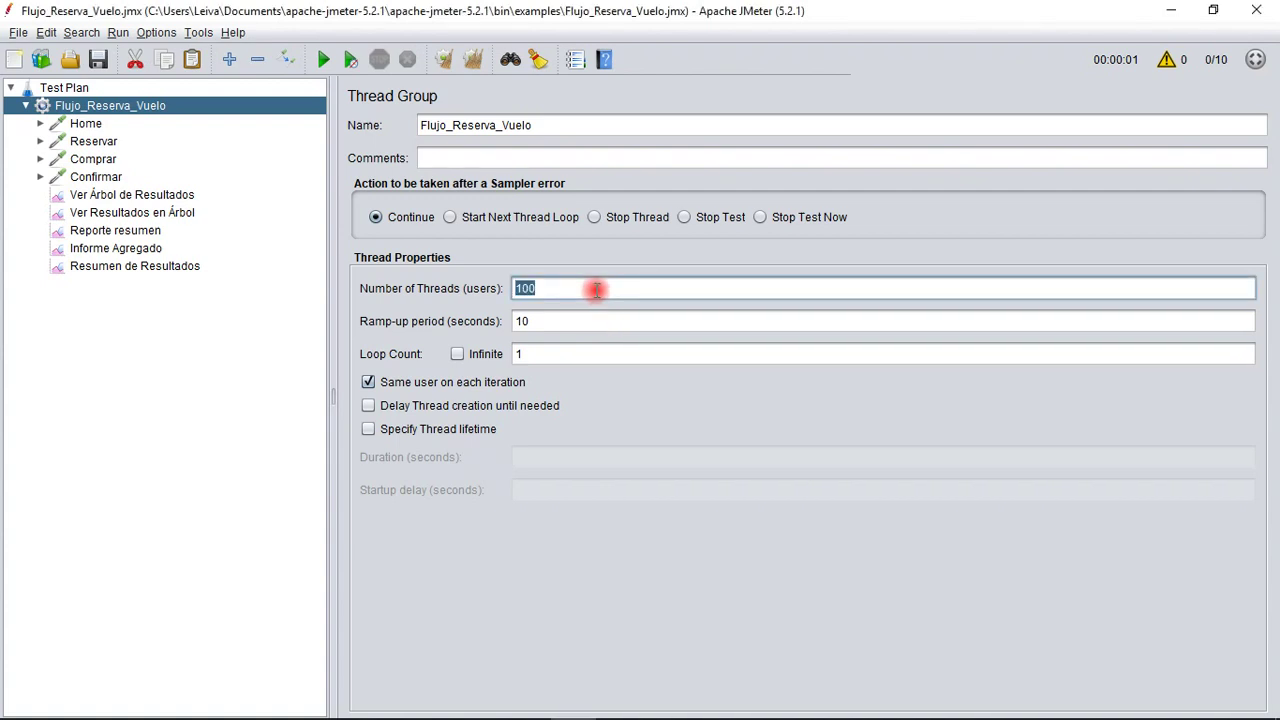
pyautogui.click(566, 320)
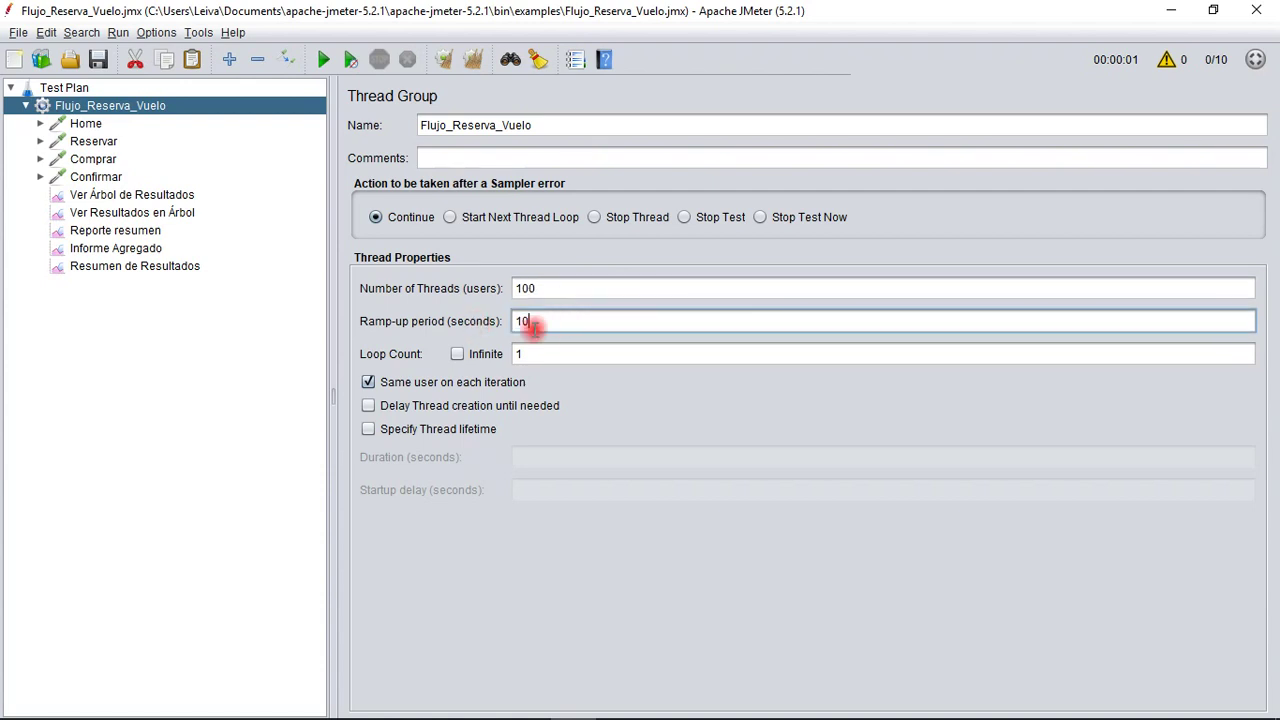
pyautogui.doubleClick(557, 318)
pyautogui.click(557, 330)
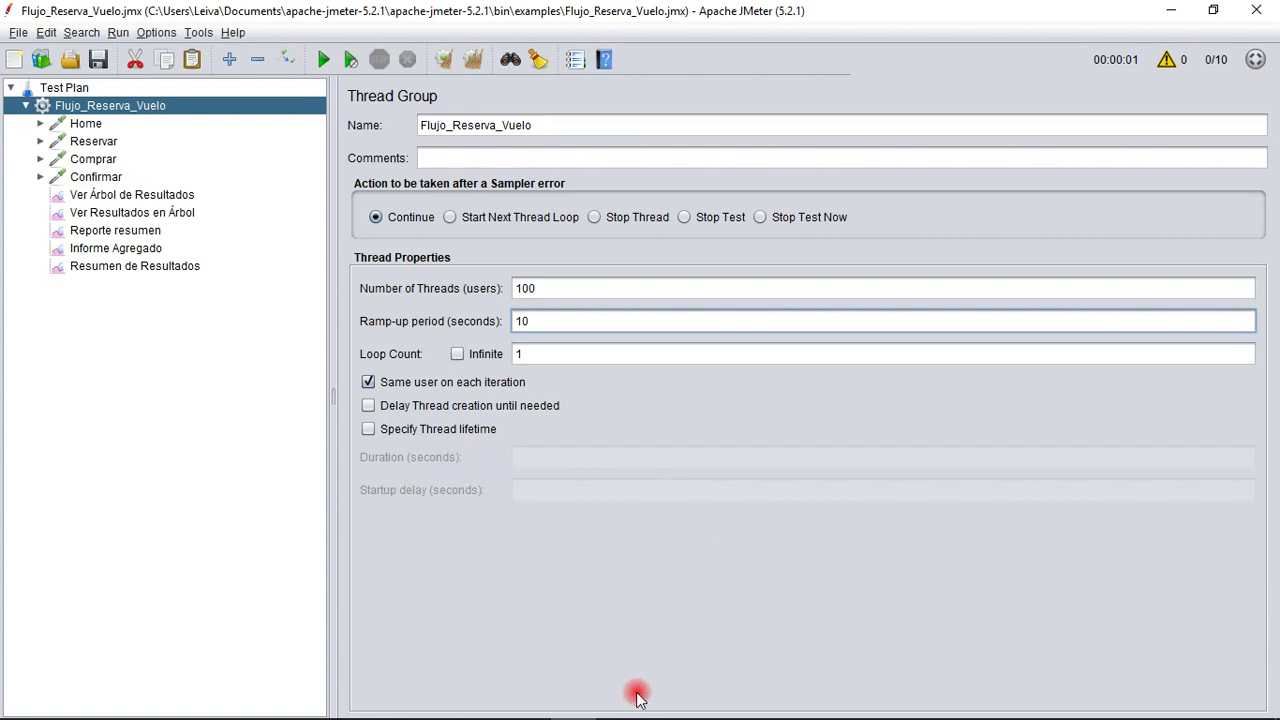
# Run the test plan and open the Ver Árbol de Resultados listener to follow the sampler results
pyautogui.click(198, 192)
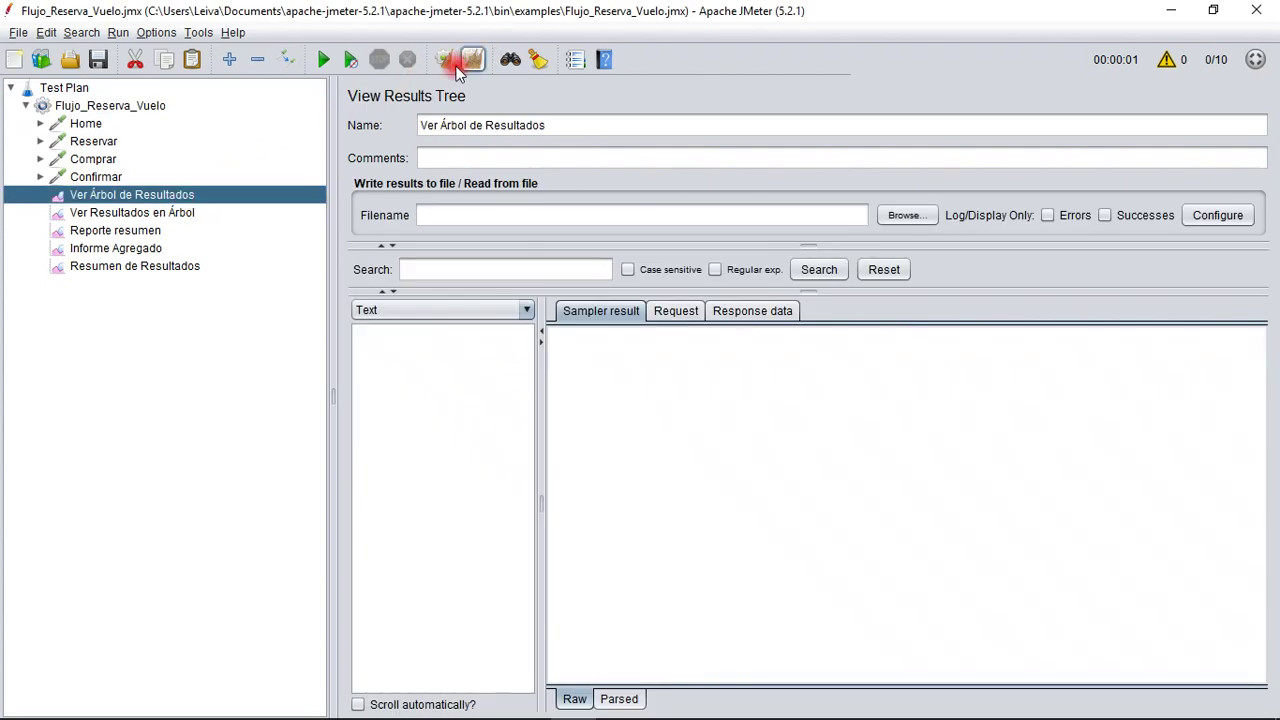
pyautogui.click(110, 106)
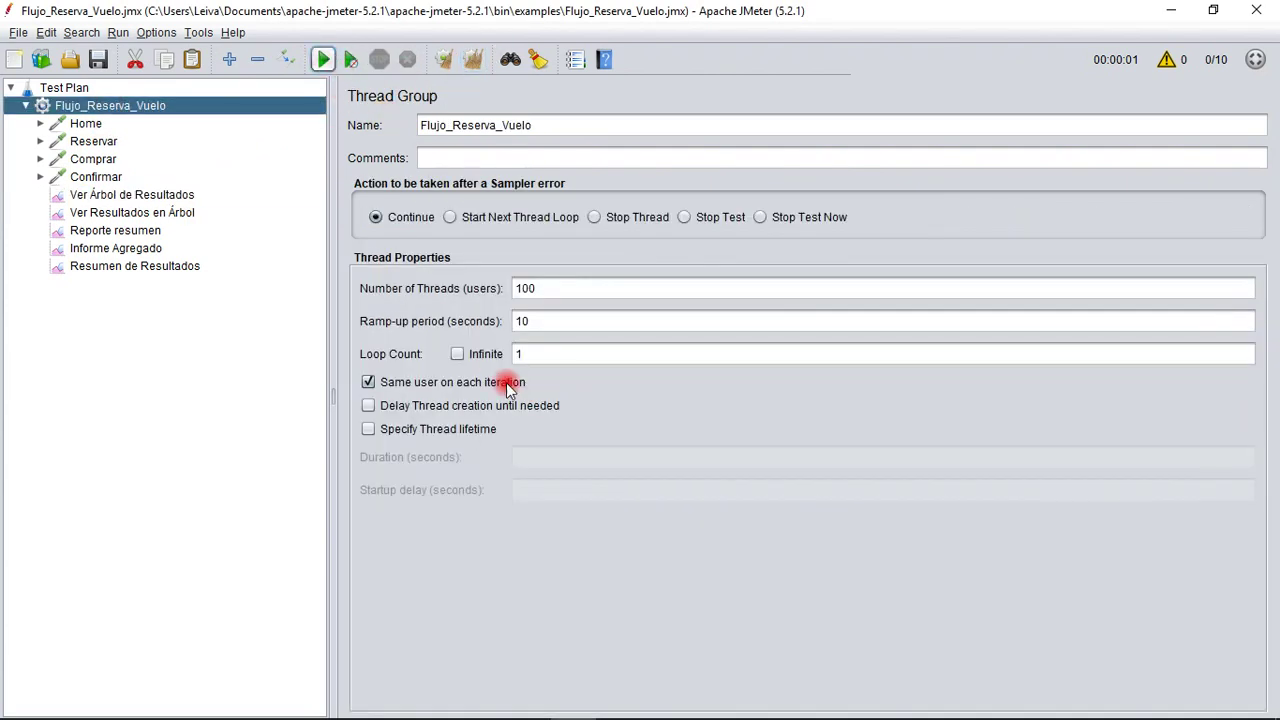
pyautogui.hotkey('ctrl', 'r')
pyautogui.click(118, 192)
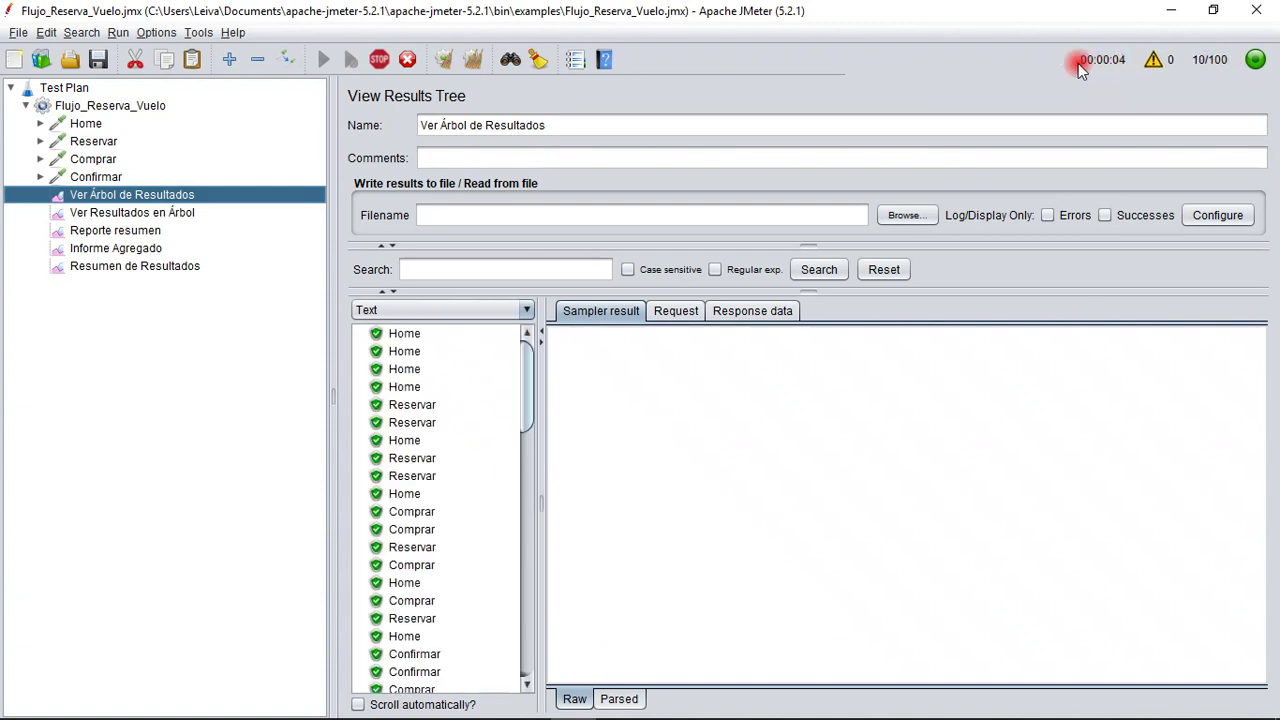
# Look through the remaining sampler results in the results tree and open the Reporte resumen listener
pyautogui.scroll(-2, 529, 410)
pyautogui.moveTo(529, 410); pyautogui.dragTo(471, 677)
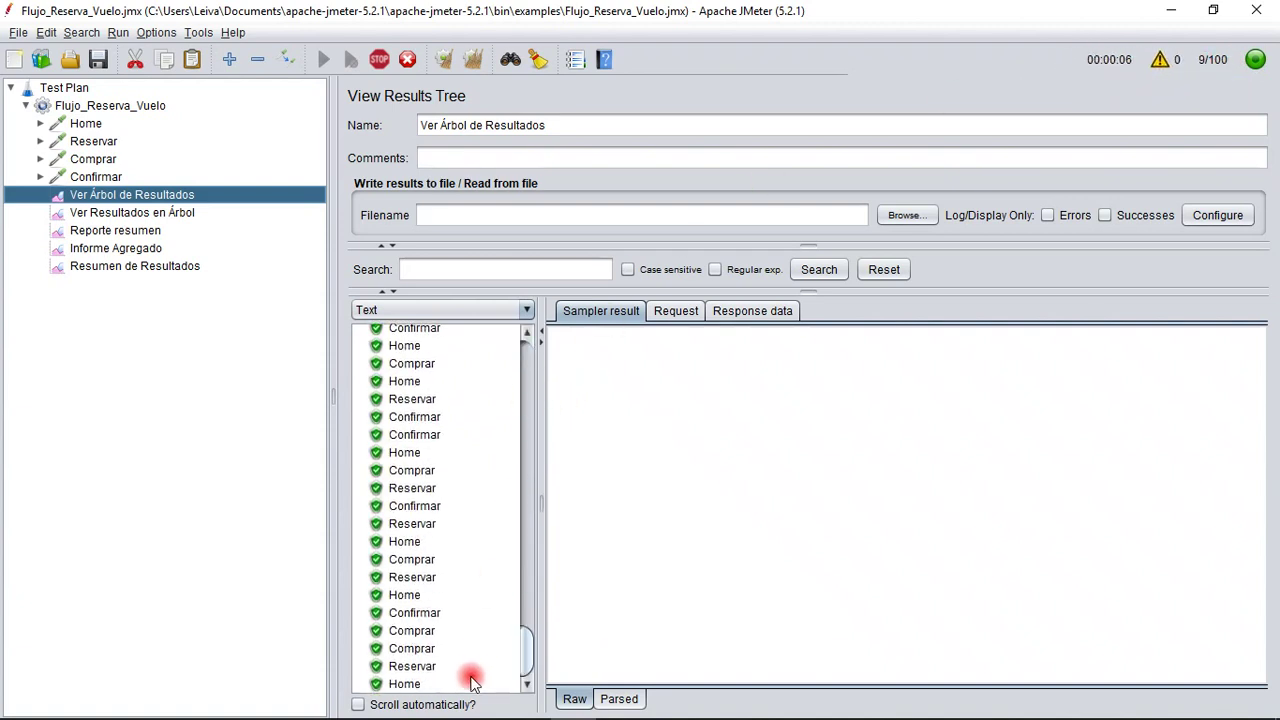
pyautogui.click(146, 213)
pyautogui.click(148, 229)
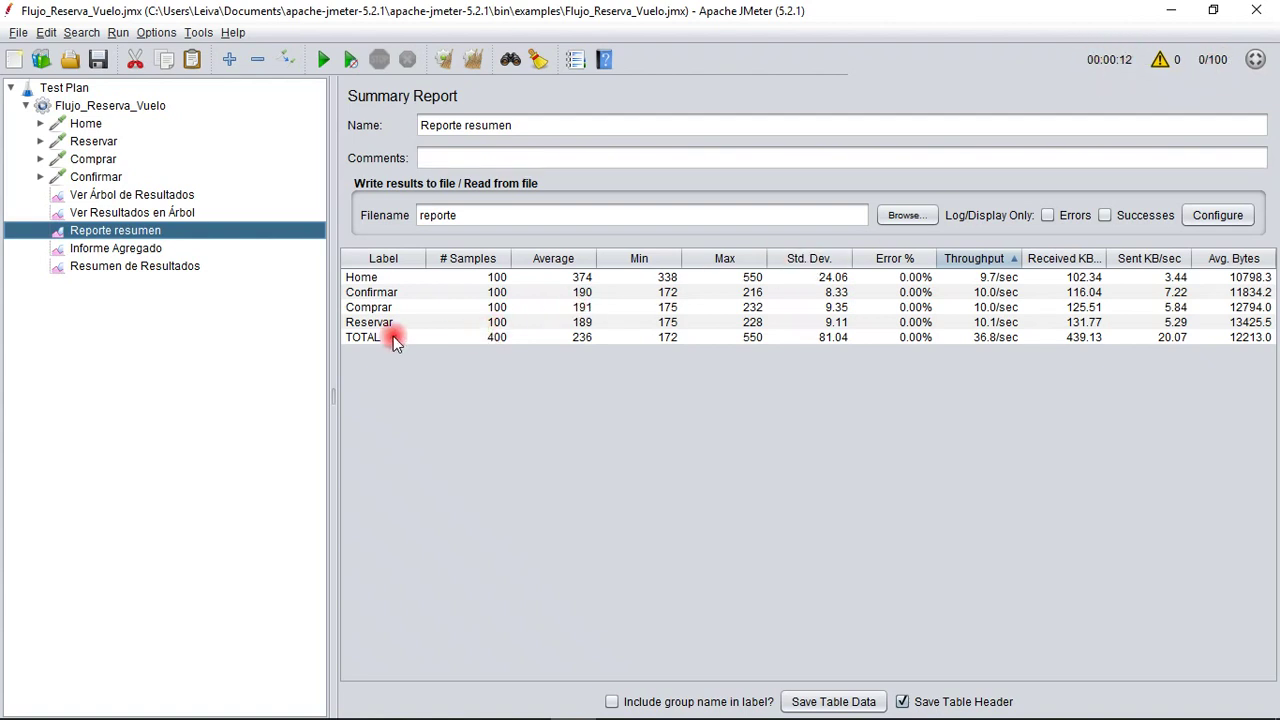
# Examine the sample counts of the individual requests and the TOTAL row in the Summary Report
pyautogui.click(386, 278)
pyautogui.press('Down')
pyautogui.press('Down')
pyautogui.press('Down')
pyautogui.click(493, 340)
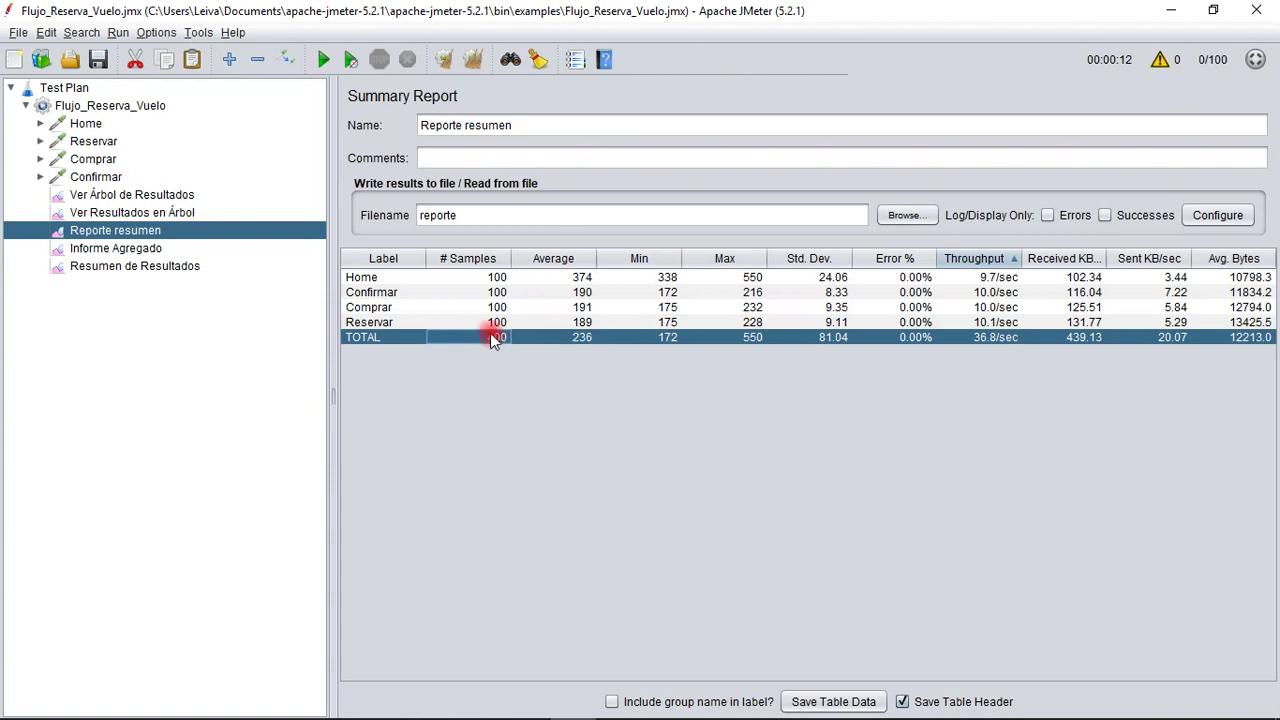
pyautogui.click(493, 280)
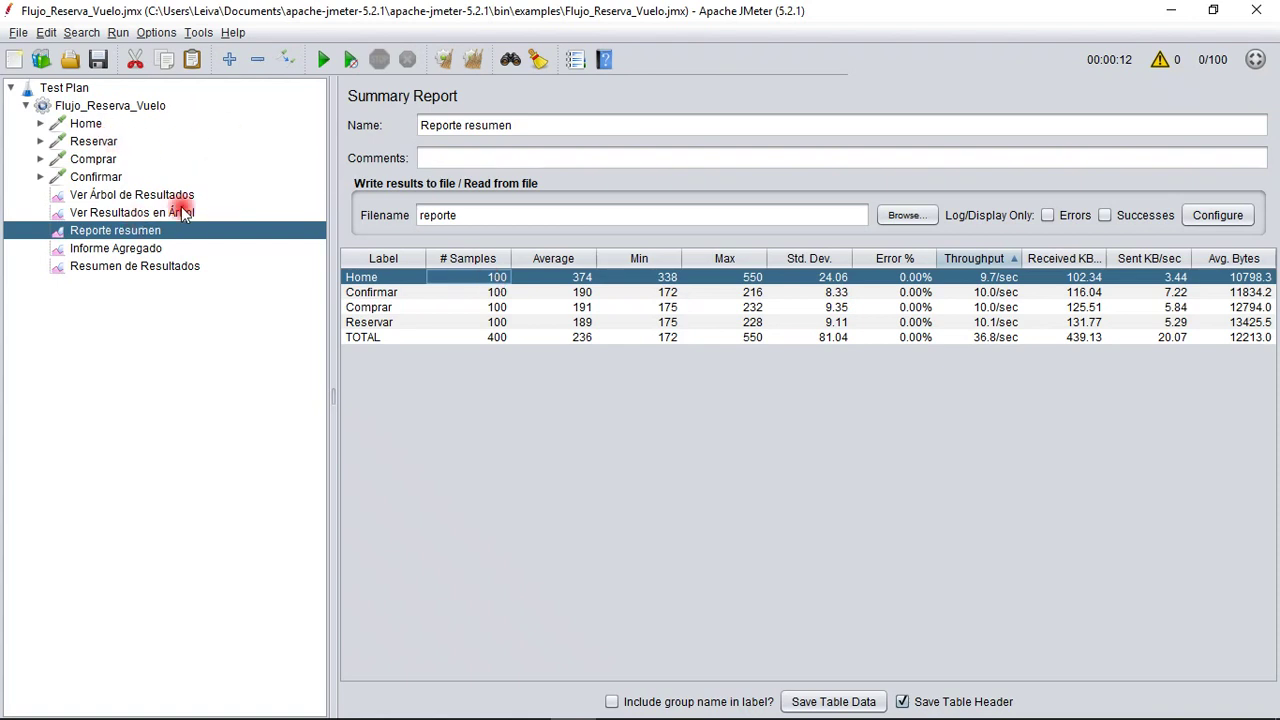
pyautogui.click(482, 338)
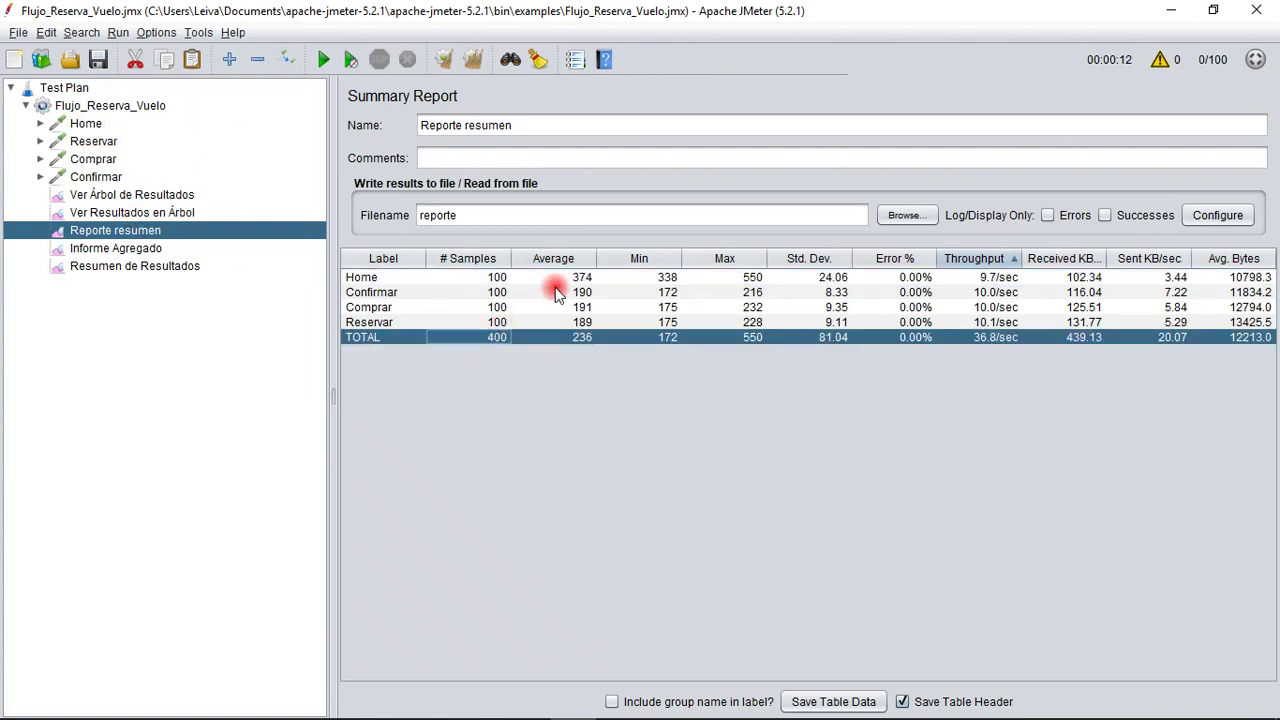
# Examine the average, minimum and maximum response times of the Home request
pyautogui.click(749, 278)
pyautogui.press('Left')
pyautogui.press('Left')
pyautogui.press('Right')
pyautogui.press('Left')
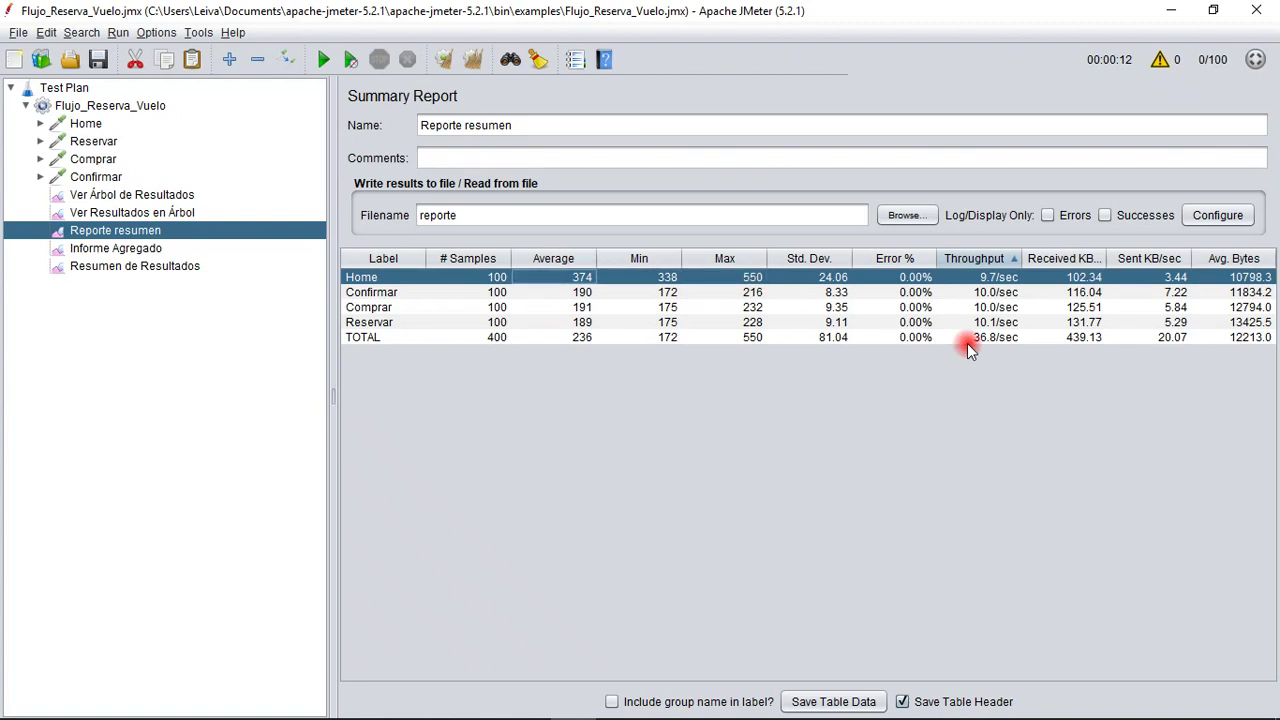
# Examine the throughput of each request and of the TOTAL row, ending on Home
pyautogui.press('Right')
pyautogui.press('Right')
pyautogui.press('Right')
pyautogui.press('Right')
pyautogui.press('Right')
pyautogui.press('Down')
pyautogui.press('Down')
pyautogui.press('Down')
pyautogui.press('Down')
pyautogui.press('Up')
pyautogui.press('Up')
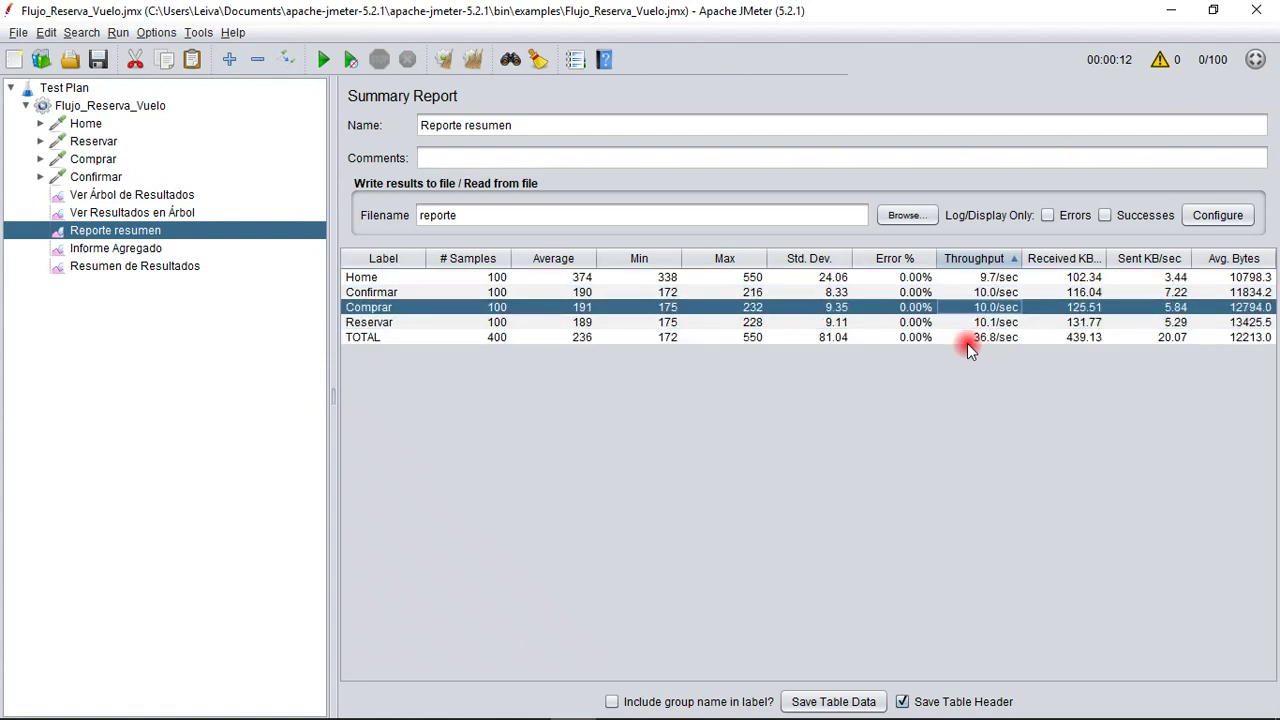
pyautogui.press('Up')
pyautogui.press('Up')
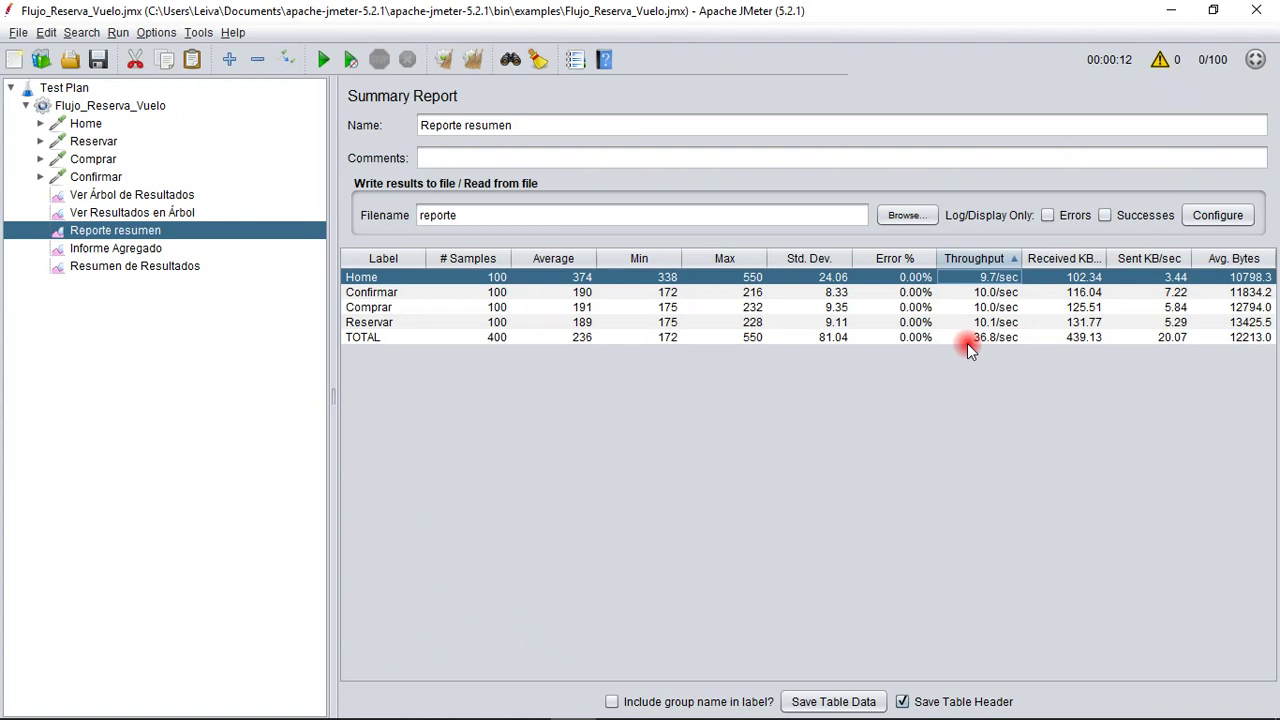
# Examine Home's received and sent KB/sec and average bytes in the Summary Report
pyautogui.press('Right')
pyautogui.press('Right')
pyautogui.press('Right')
pyautogui.press('Left')
pyautogui.press('Left')
pyautogui.press('Right')
pyautogui.press('Right')
pyautogui.press('Left')
pyautogui.press('Left')
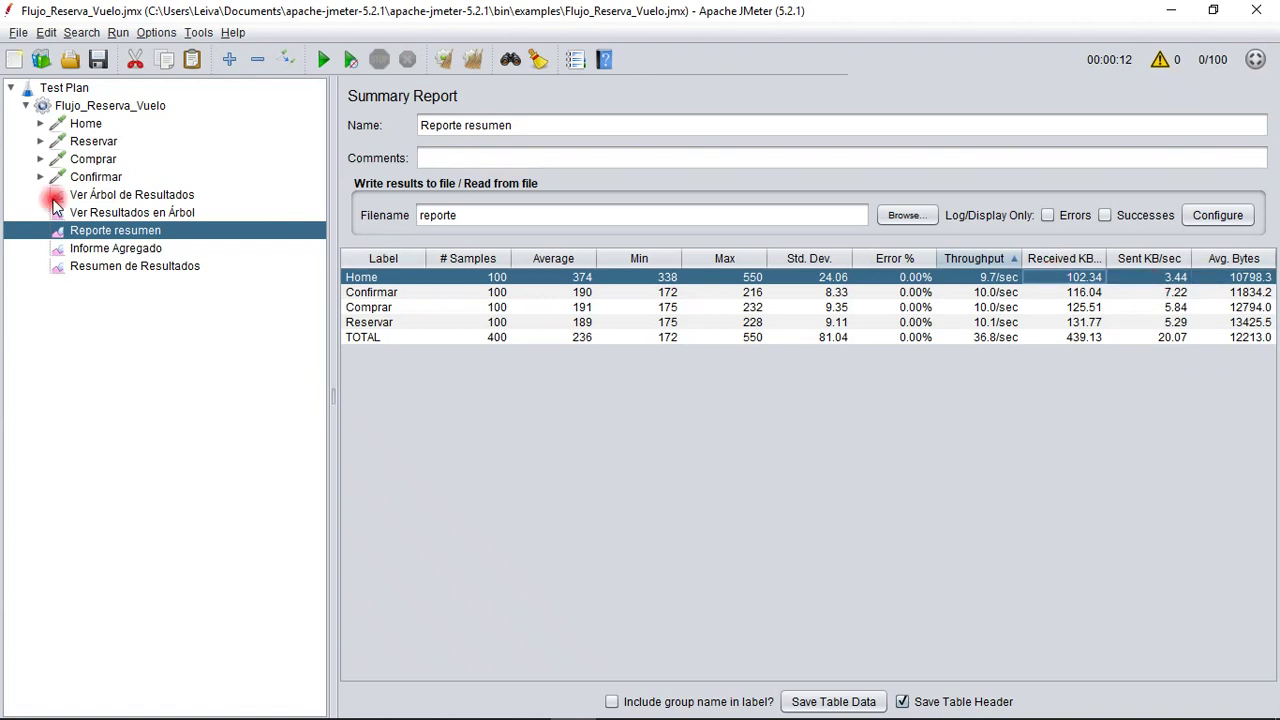
# View the Informe Agregado listener, return to Reporte resumen and check the filename its results are written to
pyautogui.click(135, 249)
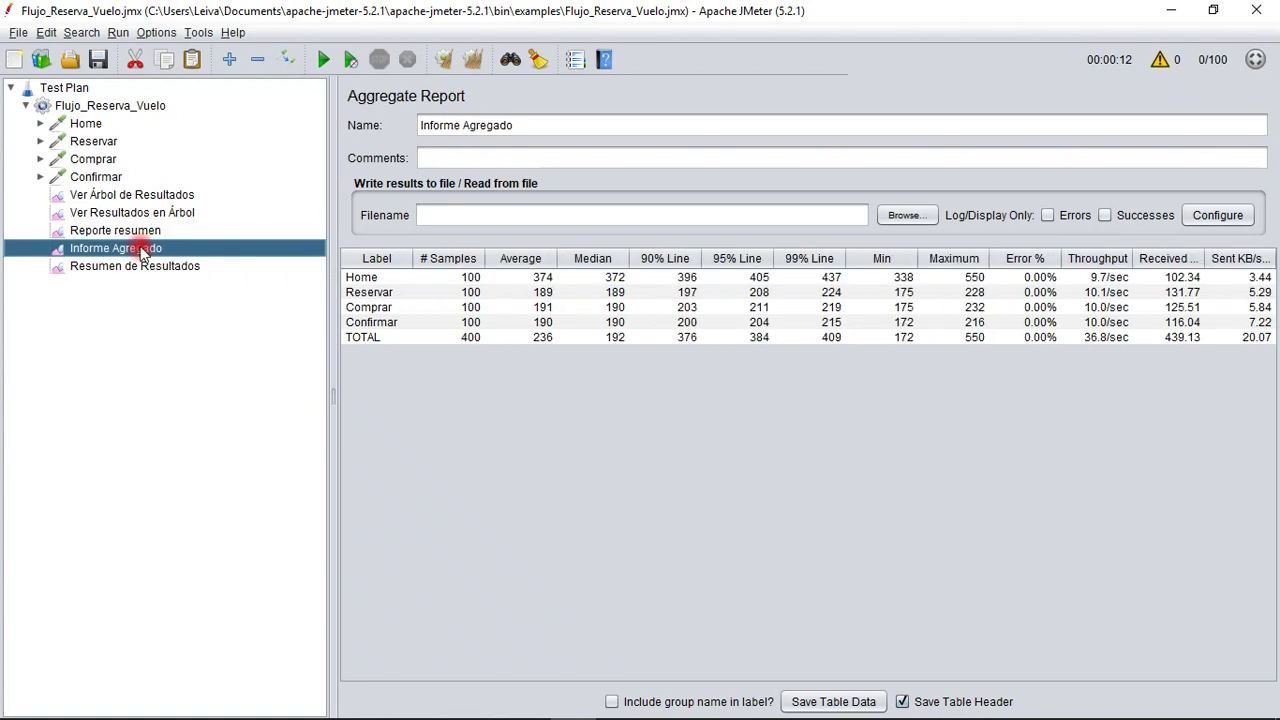
pyautogui.click(136, 232)
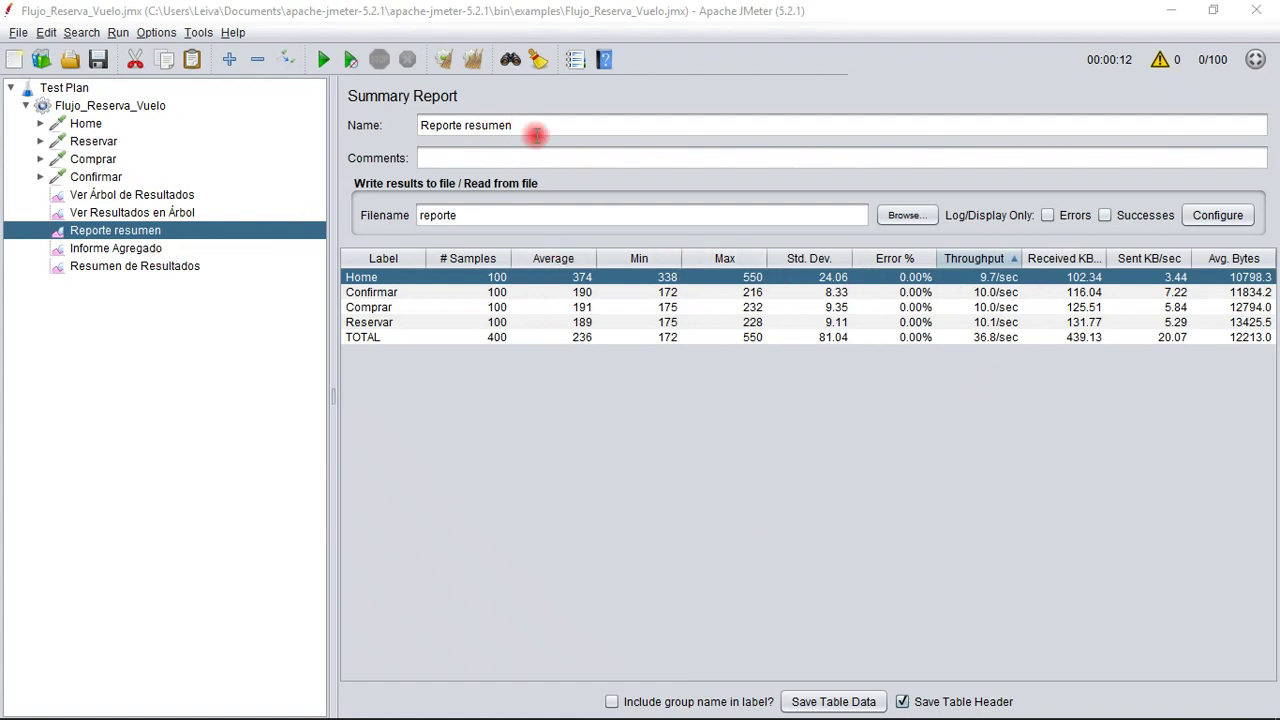
pyautogui.click(508, 213)
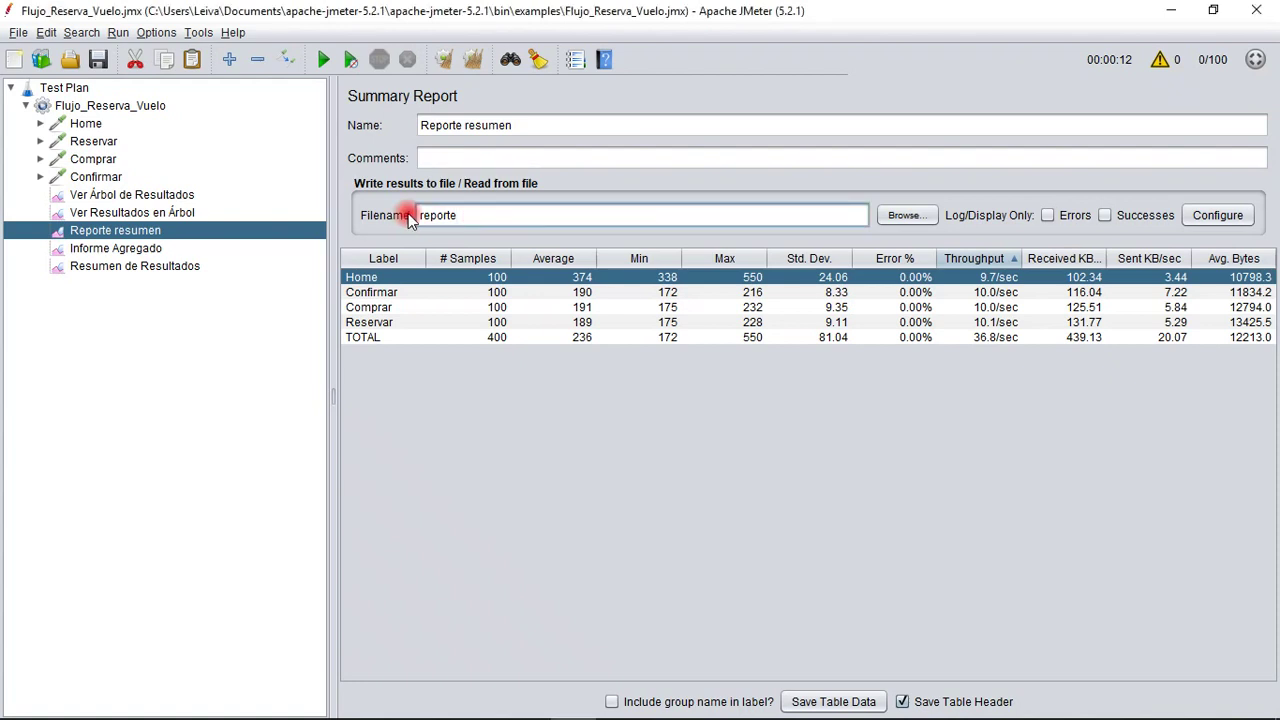
pyautogui.doubleClick(486, 214)
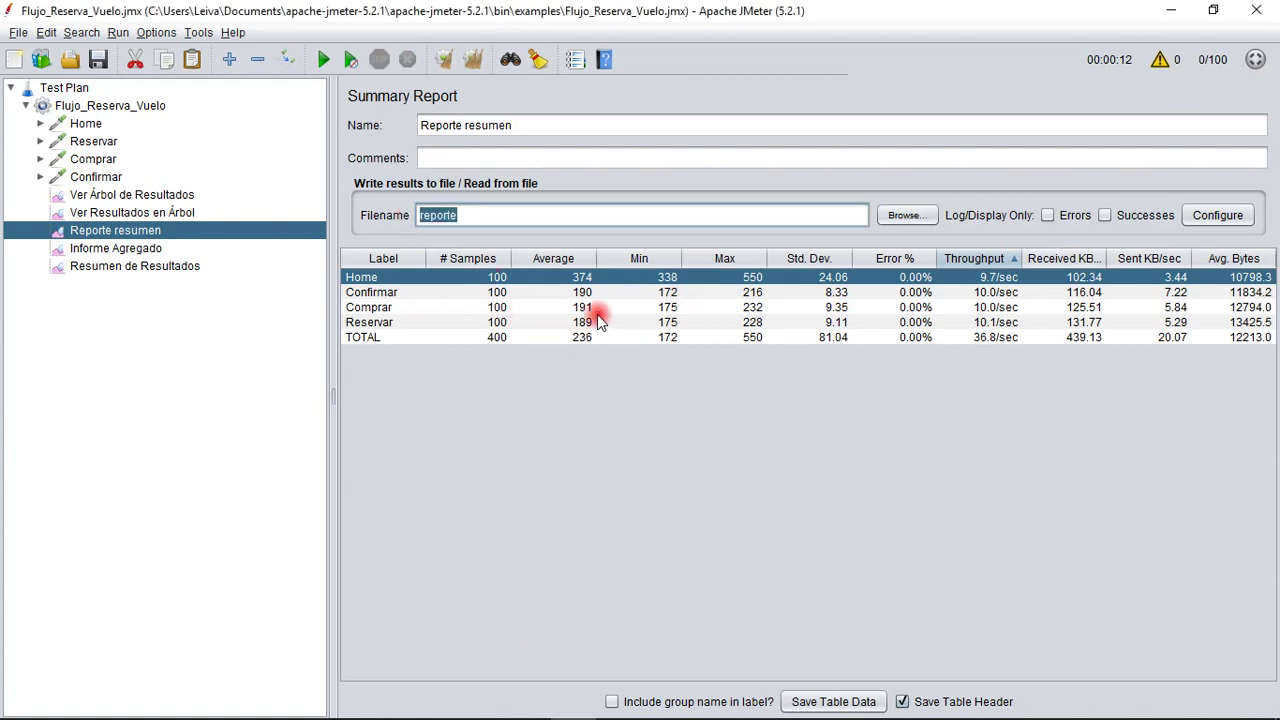
pyautogui.click(498, 216)
pyautogui.doubleClick(496, 216)
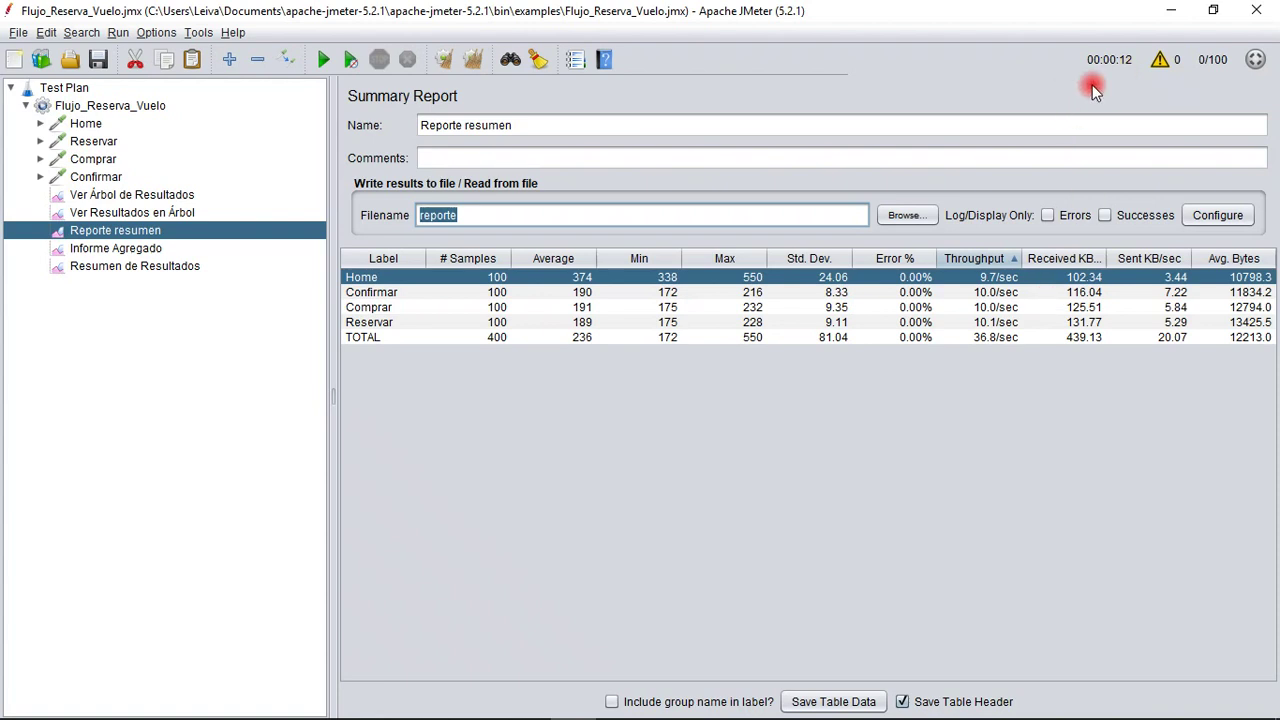
# Open the reporte file from the apache-jmeter-5.2.1 bin folder in Notepad++ and look through its recorded samples
pyautogui.moveTo(514, 710)
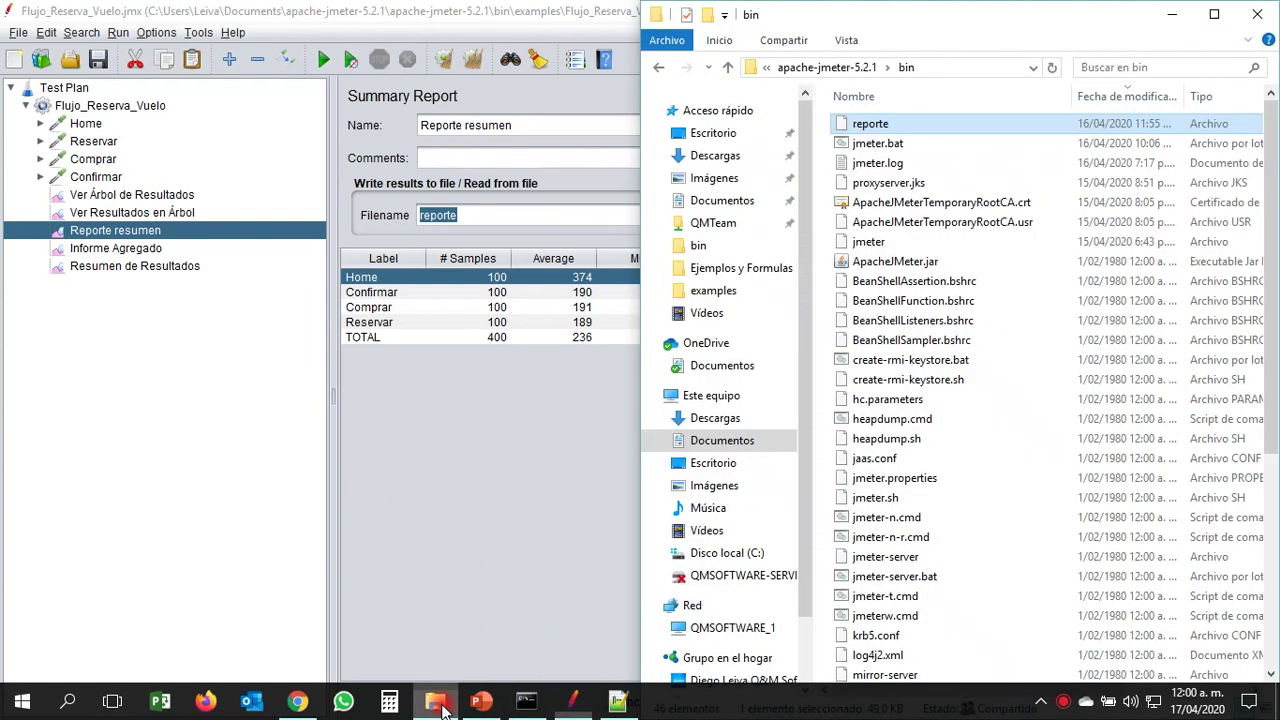
pyautogui.click(435, 701)
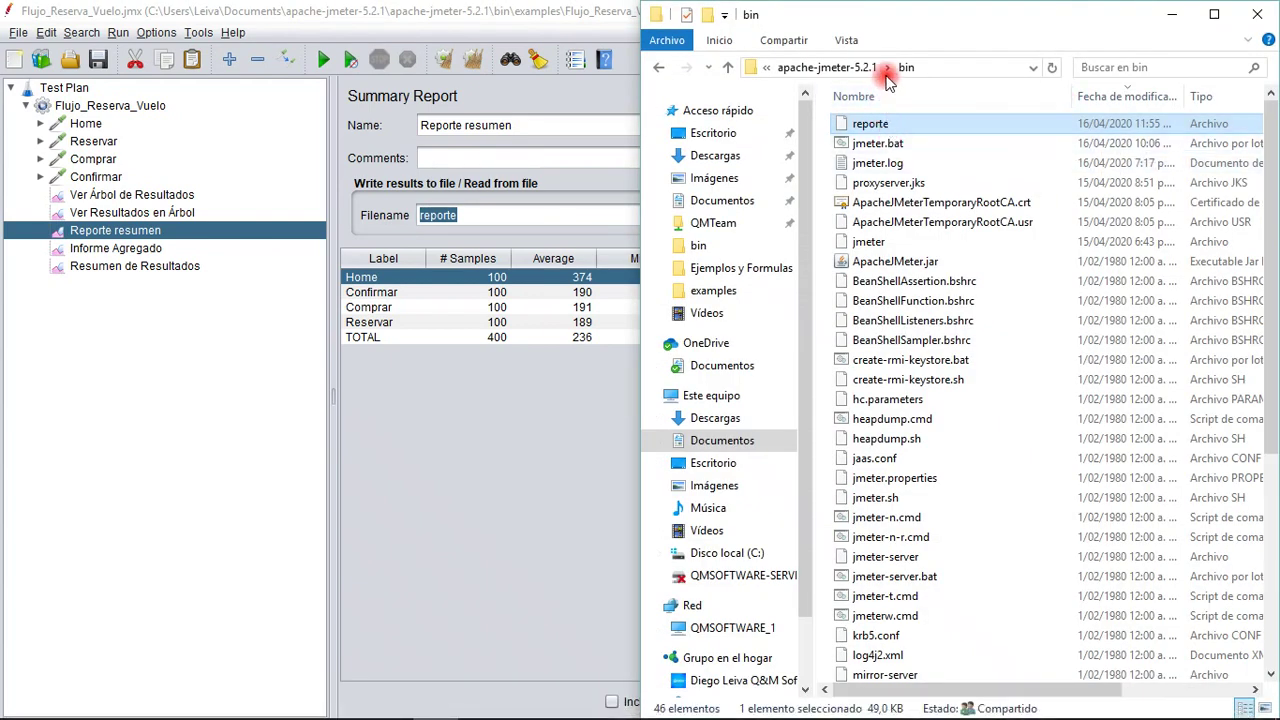
pyautogui.rightClick(875, 125)
pyautogui.click(908, 222)
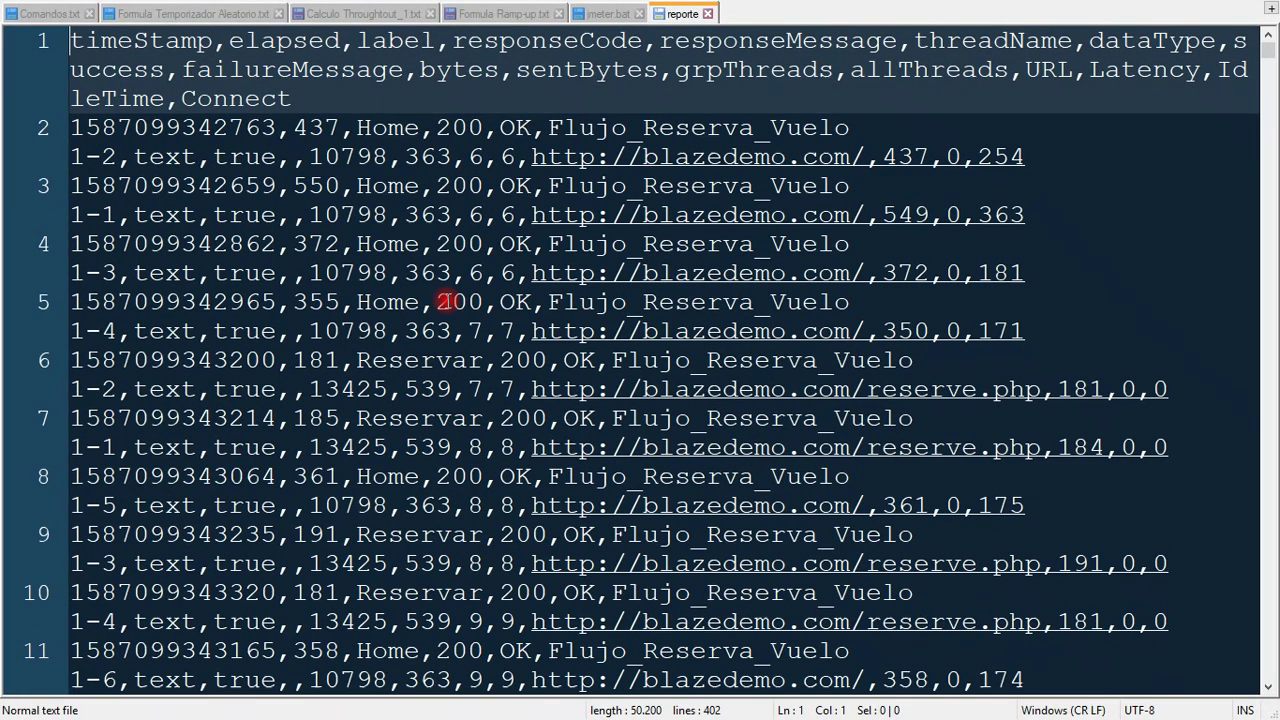
pyautogui.scroll(-3, 443, 217)
pyautogui.scroll(-3, 443, 317)
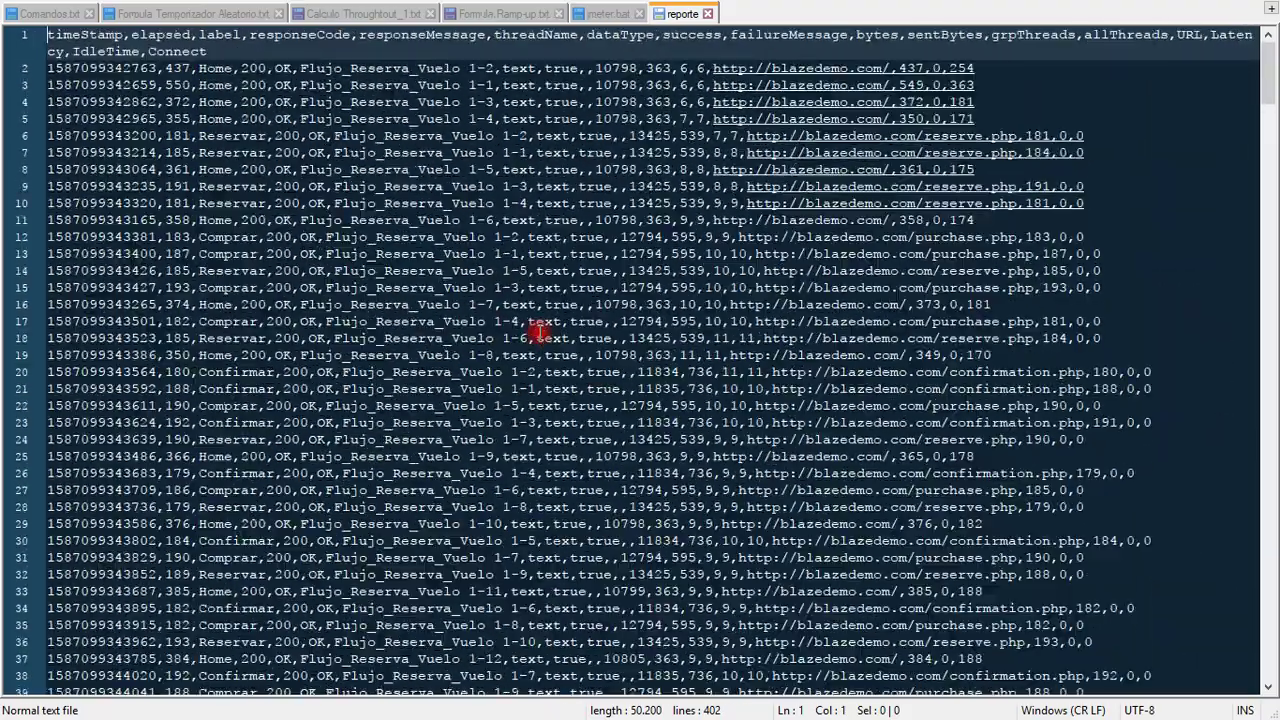
pyautogui.scroll(-15, 343, 400)
pyautogui.scroll(-20, 345, 408)
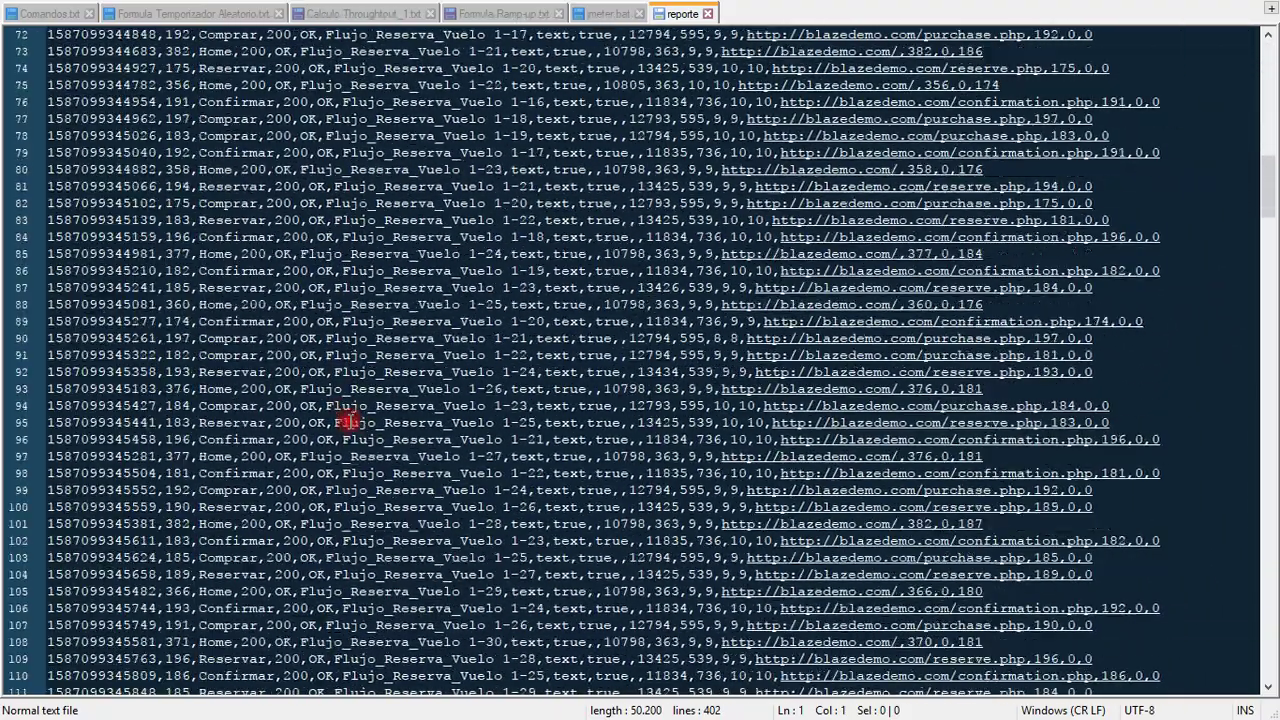
pyautogui.moveTo(1270, 280); pyautogui.dragTo(1268, 80)
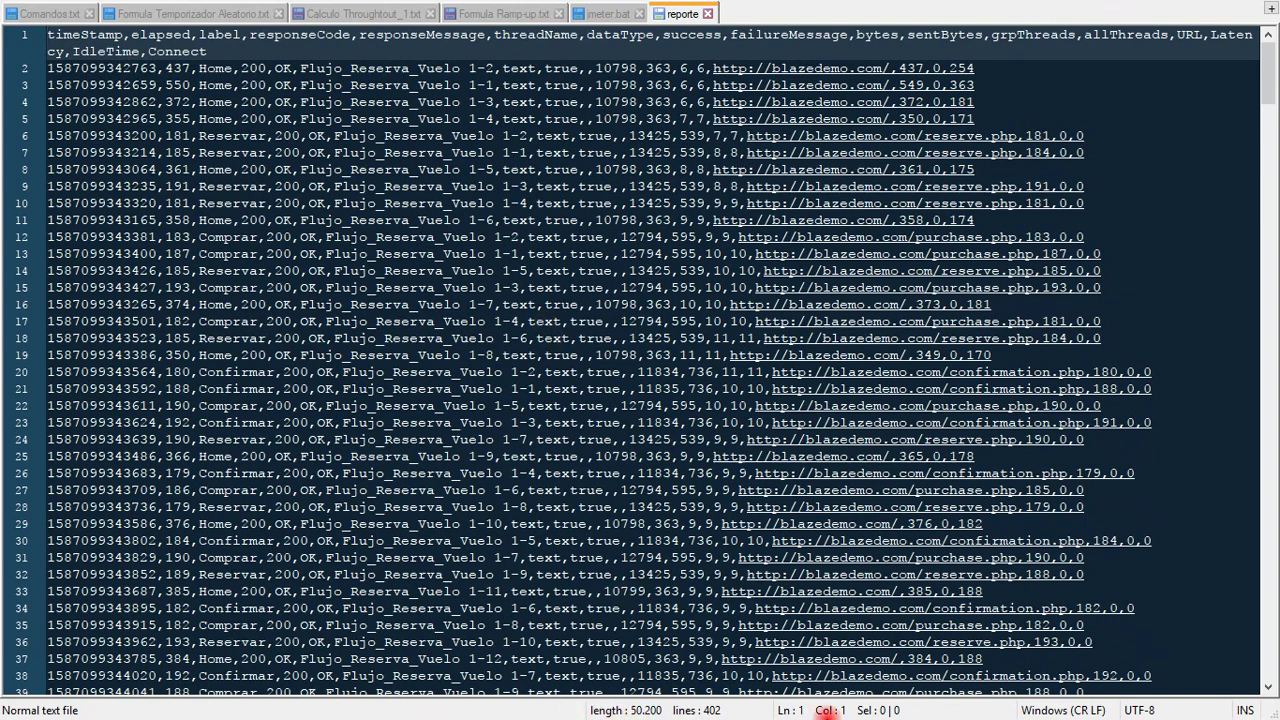
# Switch back to JMeter and examine the Reservar row's sample count and throughput in the Summary Report
pyautogui.hotkey('alt', 'Tab')
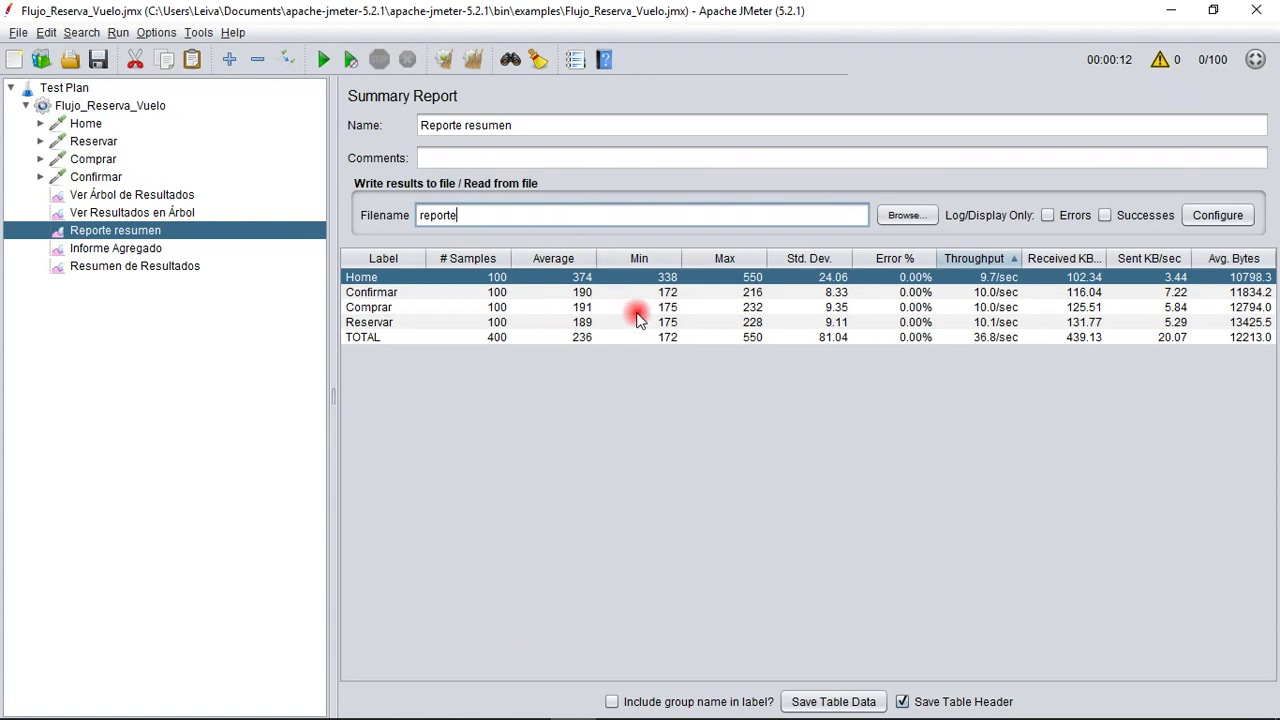
pyautogui.click(947, 309)
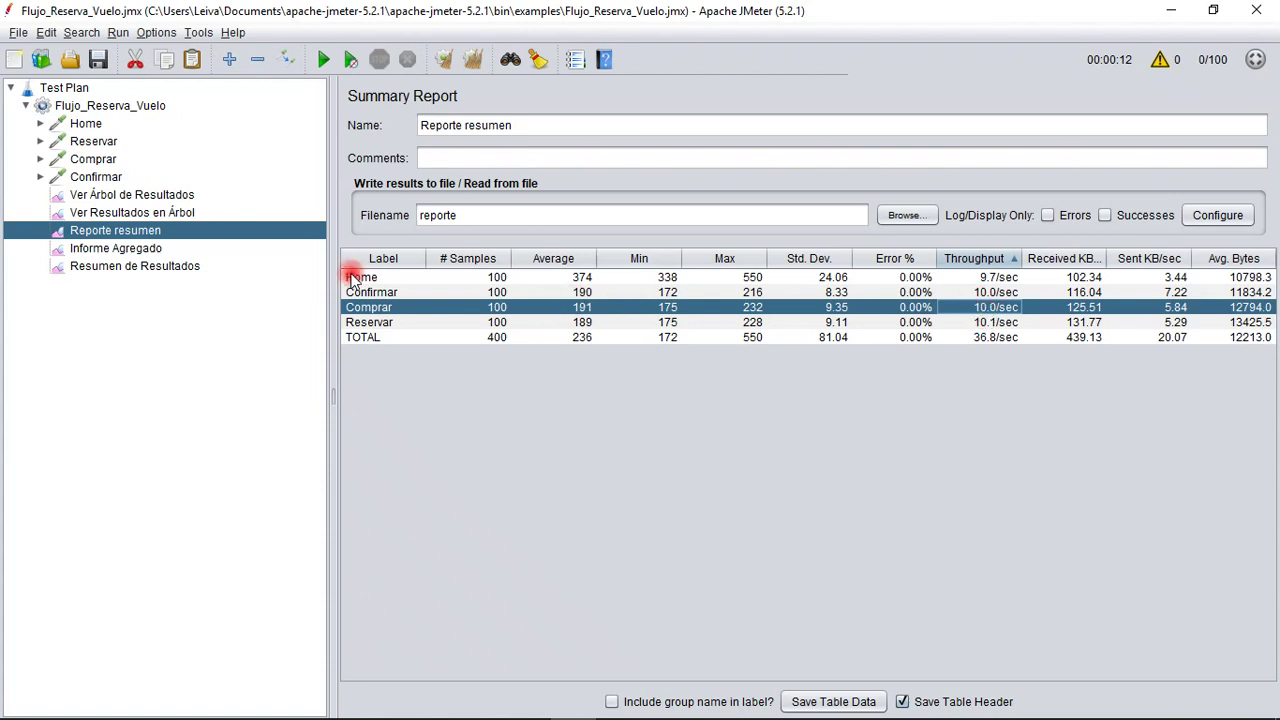
pyautogui.click(428, 323)
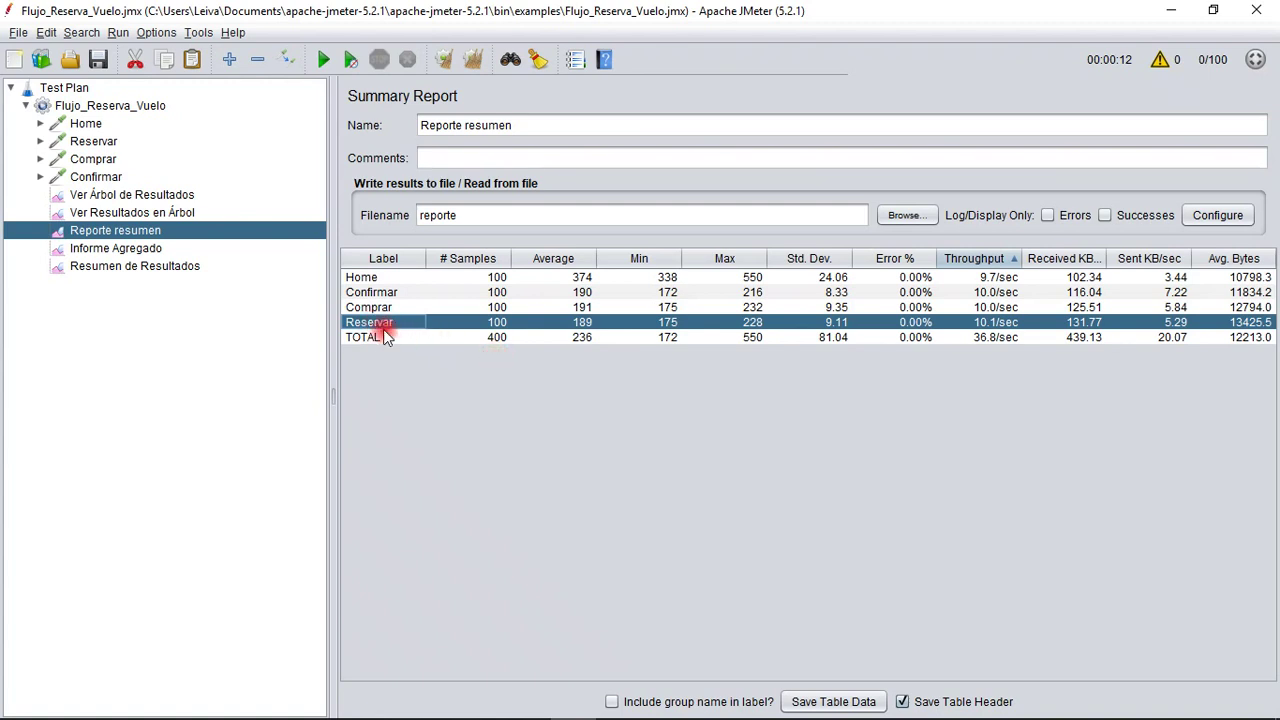
pyautogui.click(490, 324)
pyautogui.click(994, 322)
pyautogui.click(1000, 323)
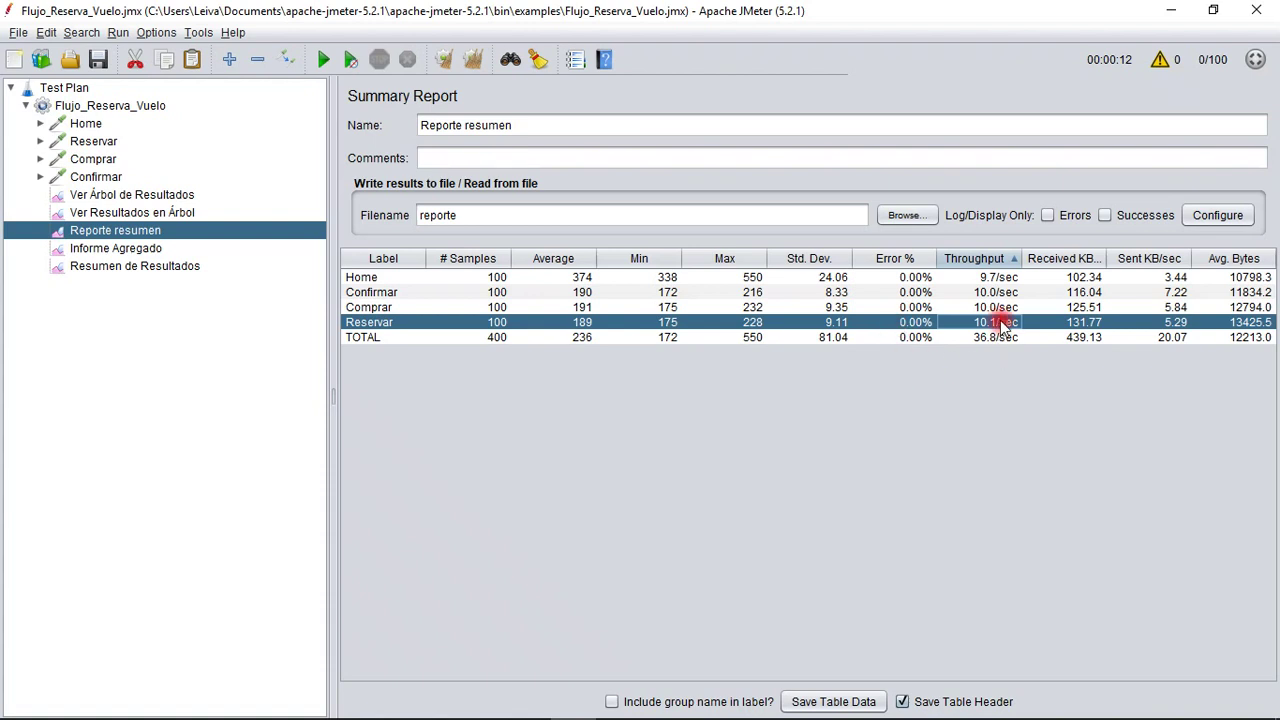
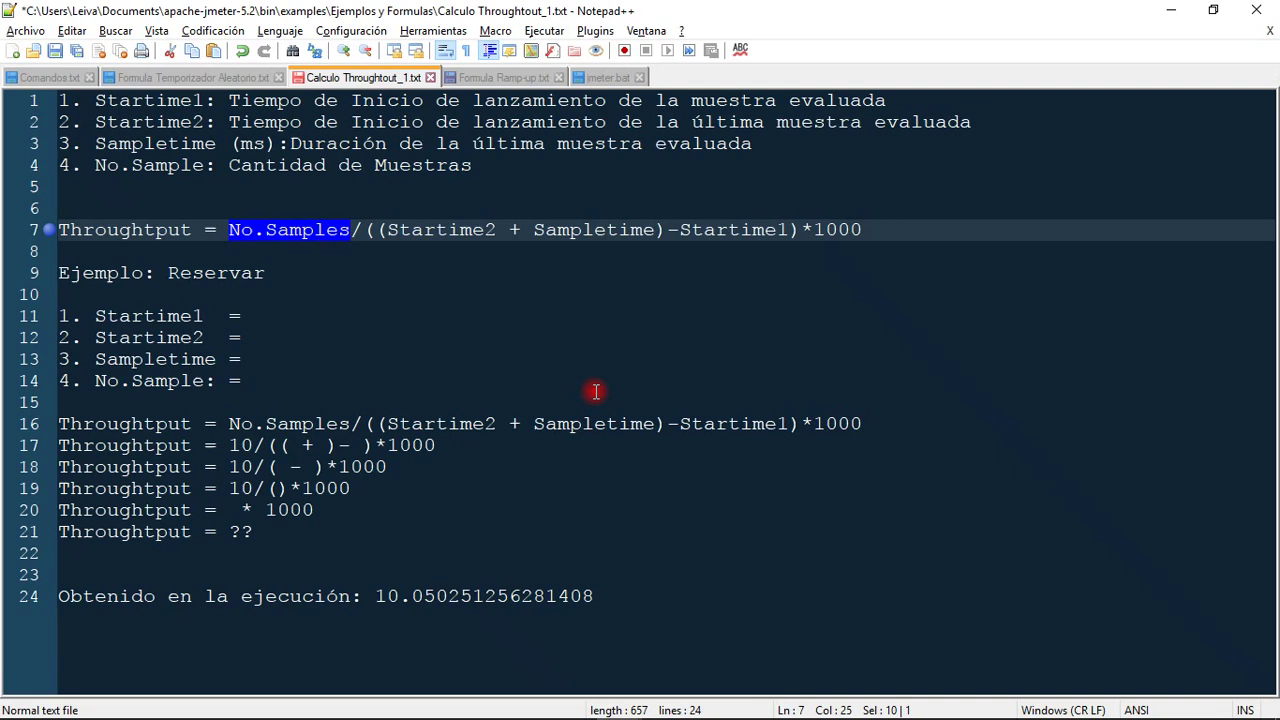
# Examine the throughput formula on line 7 of Calculo Throughtout_1.txt term by term: Startime2, Sampletime, Startime1 and the *1000 factor
pyautogui.click(364, 230)
pyautogui.moveTo(388, 230); pyautogui.dragTo(655, 230)
pyautogui.doubleClick(460, 232)
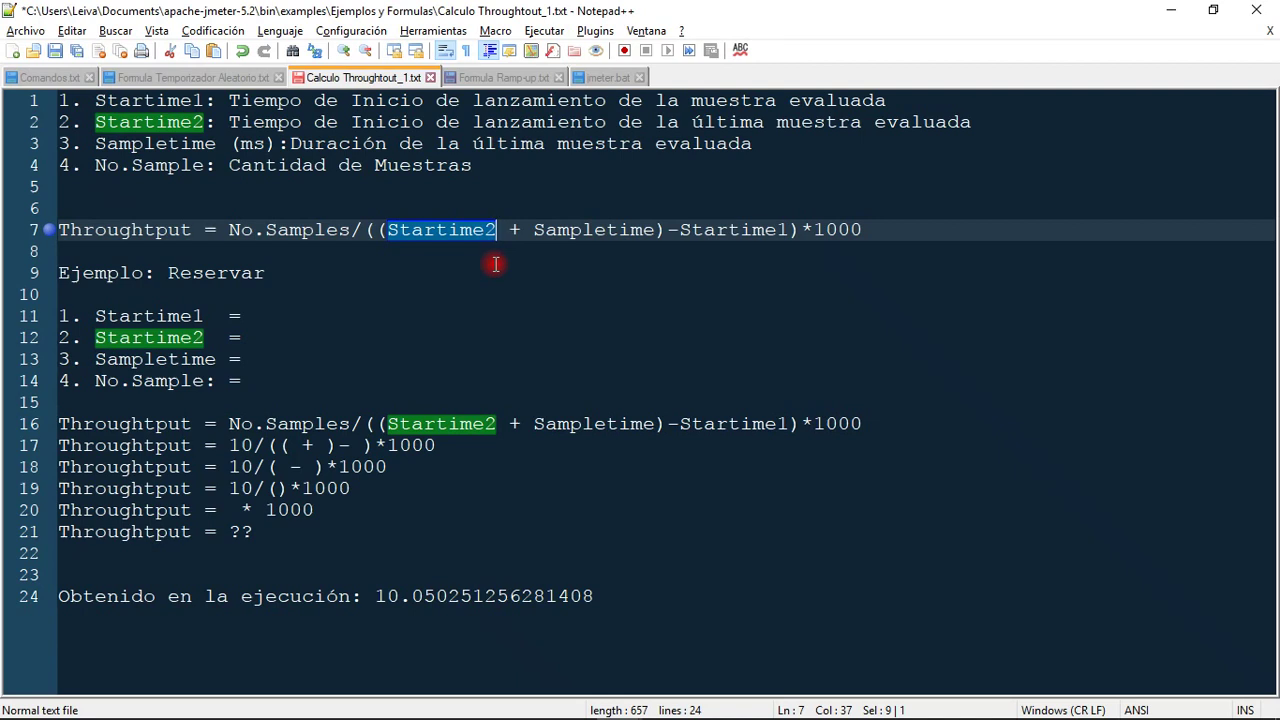
pyautogui.doubleClick(576, 231)
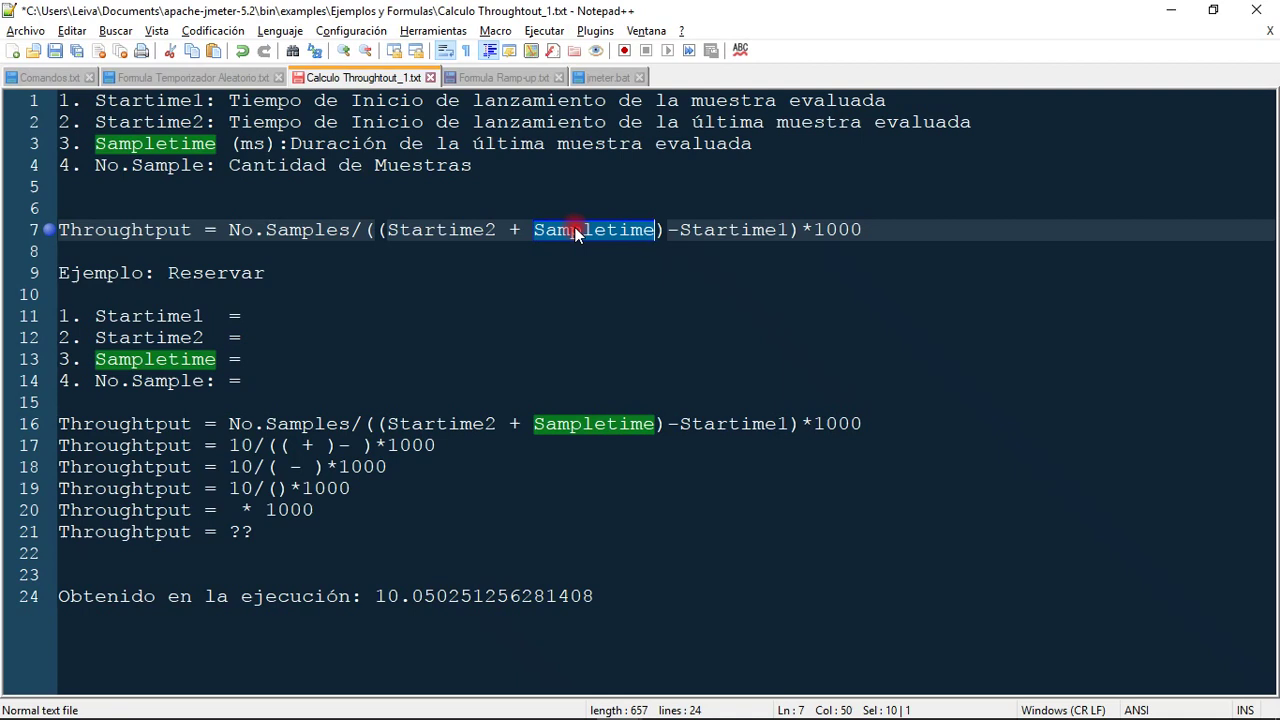
pyautogui.click(681, 231)
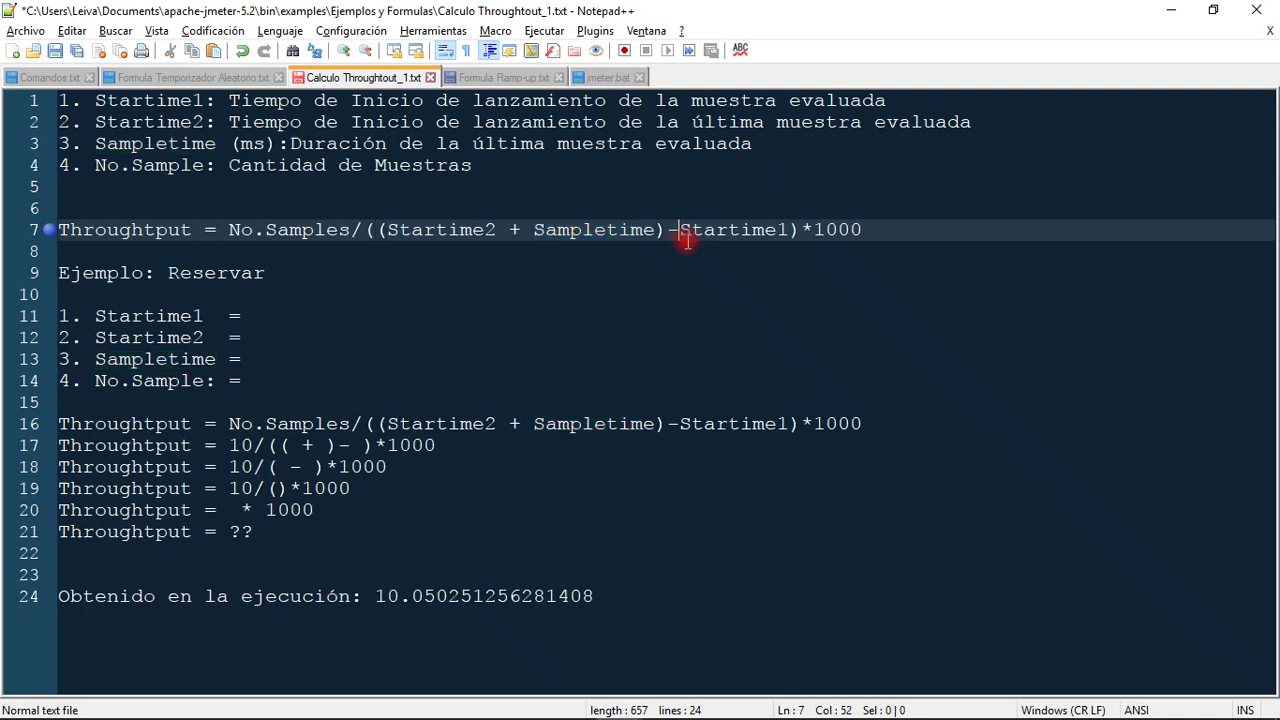
pyautogui.moveTo(681, 231); pyautogui.dragTo(788, 232)
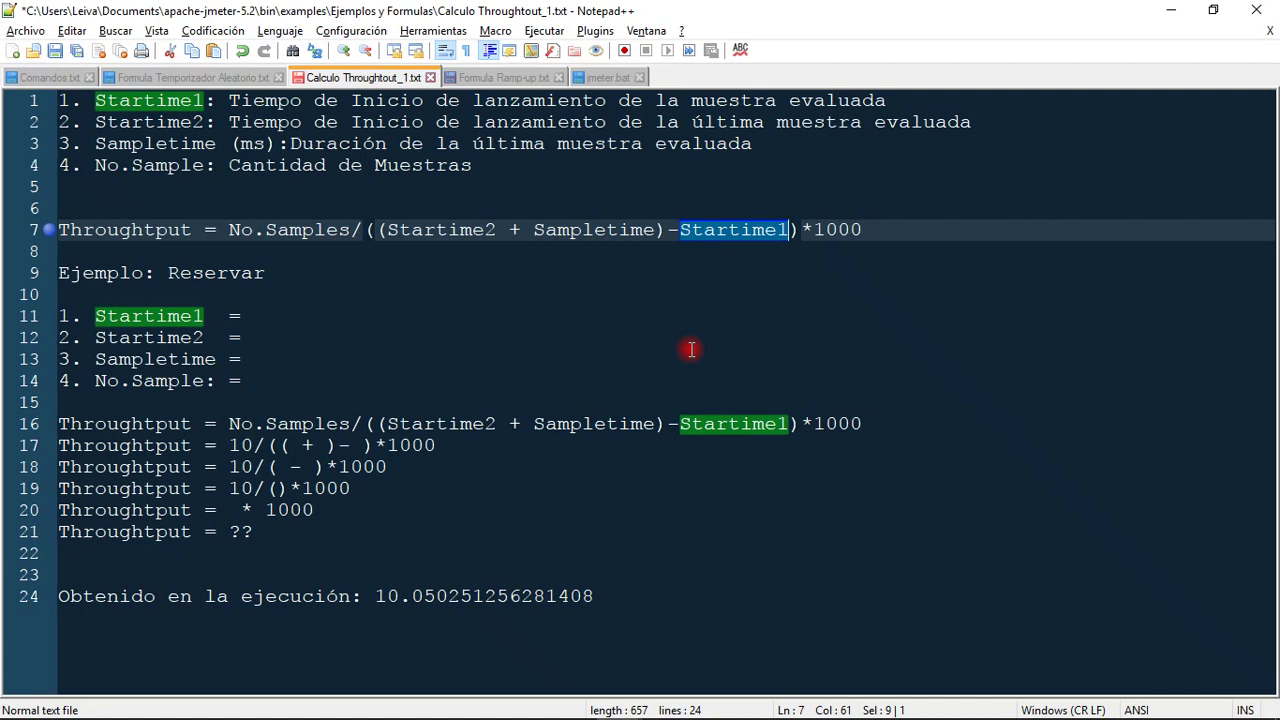
pyautogui.moveTo(862, 231); pyautogui.dragTo(805, 232)
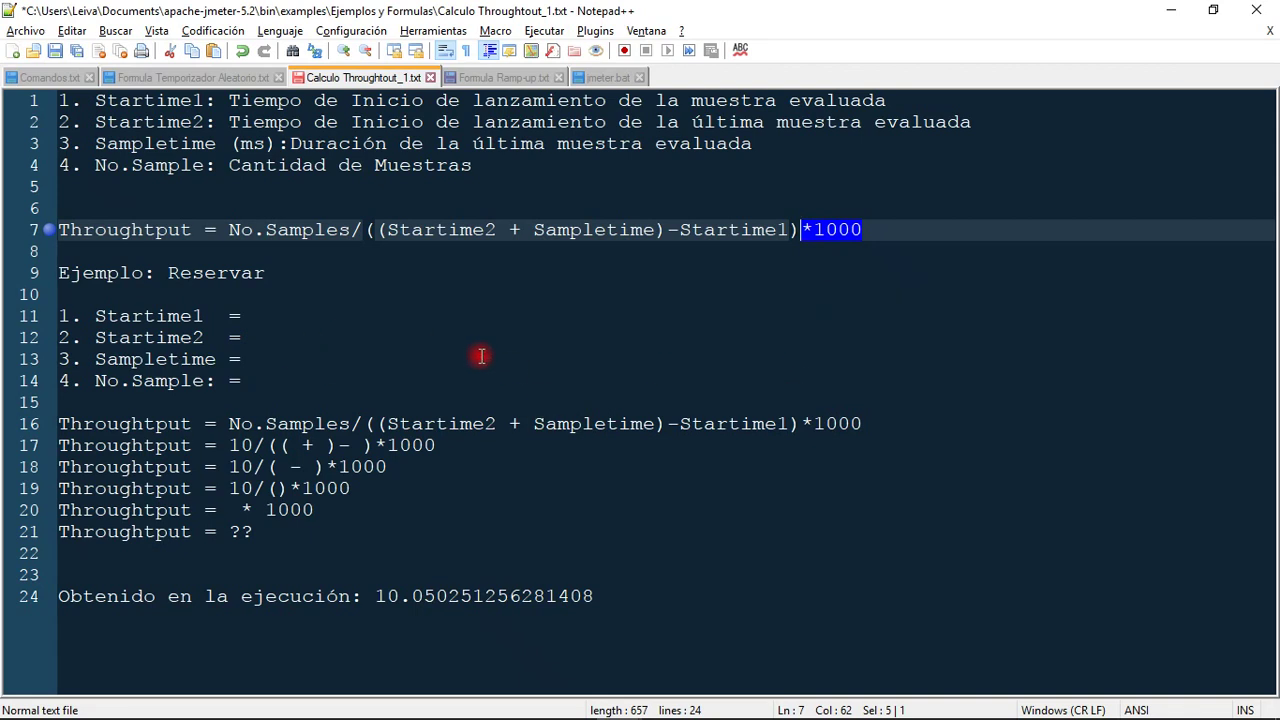
# Switch to JMeter and match the Reservar row of the Summary Report with the example named in the Notepad++ file
pyautogui.hotkey('alt', 'Tab')
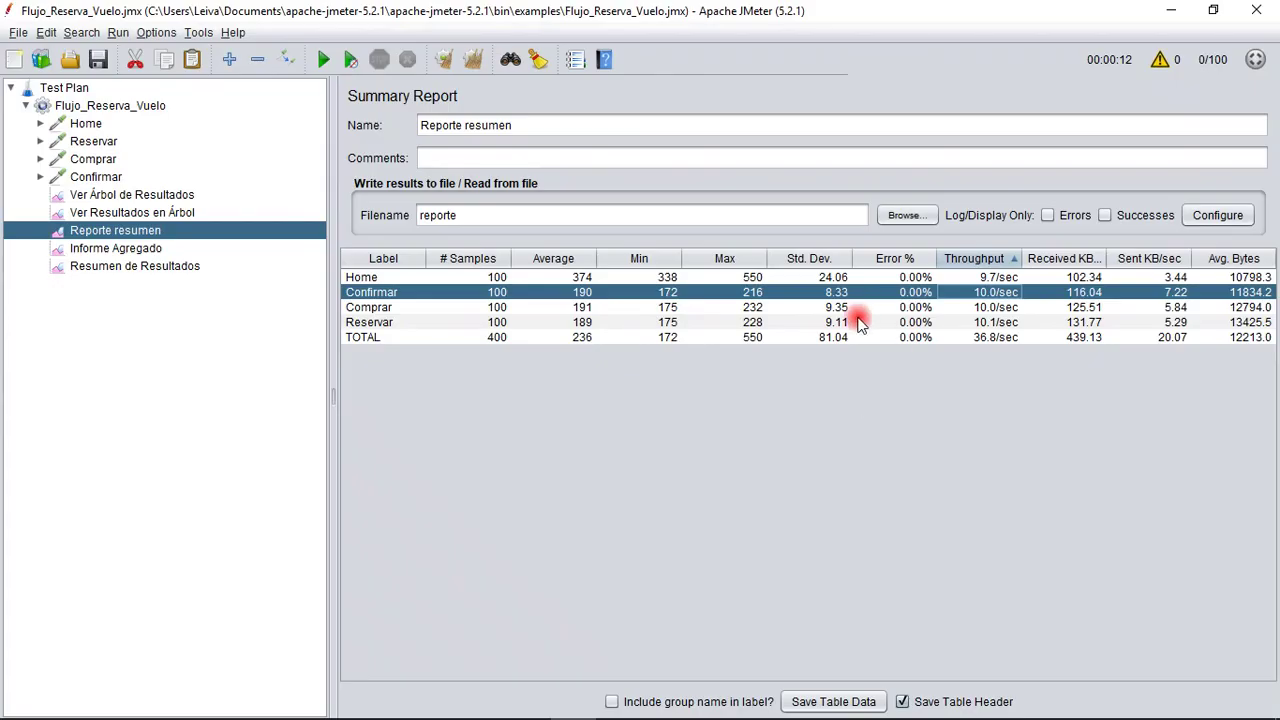
pyautogui.click(391, 323)
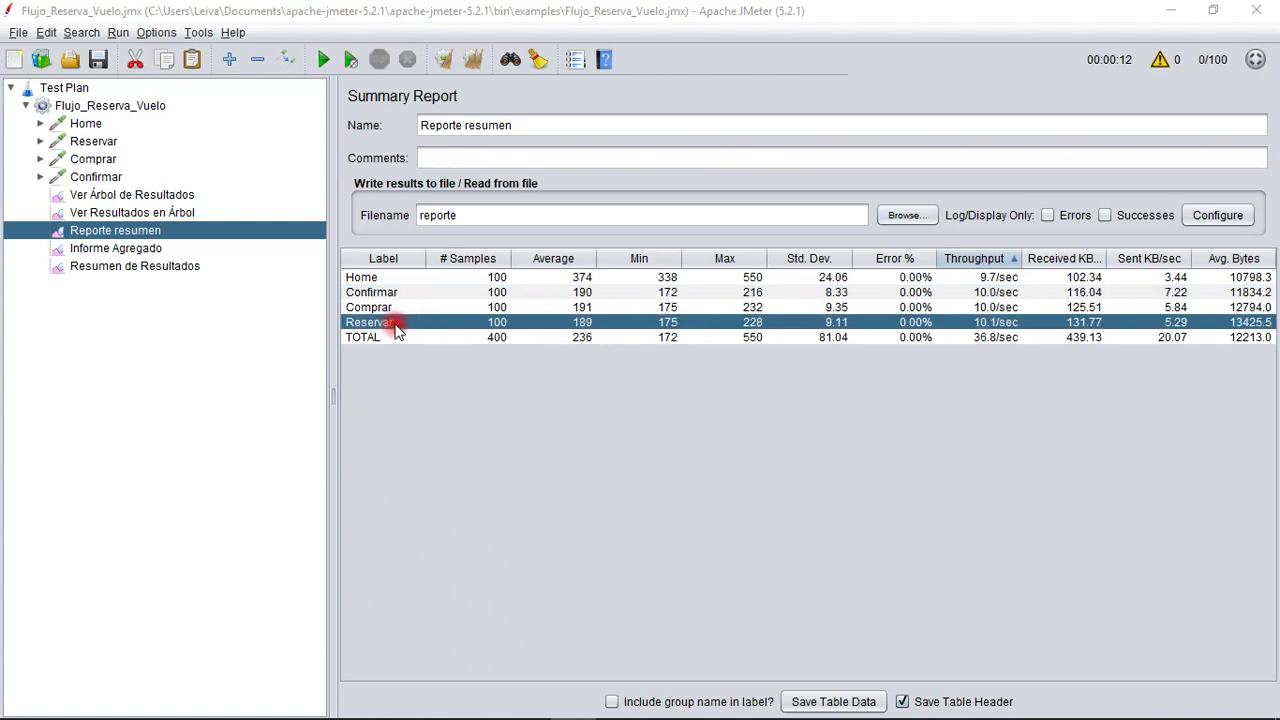
pyautogui.hotkey('alt', 'Tab')
pyautogui.doubleClick(192, 272)
pyautogui.hotkey('alt', 'Tab')
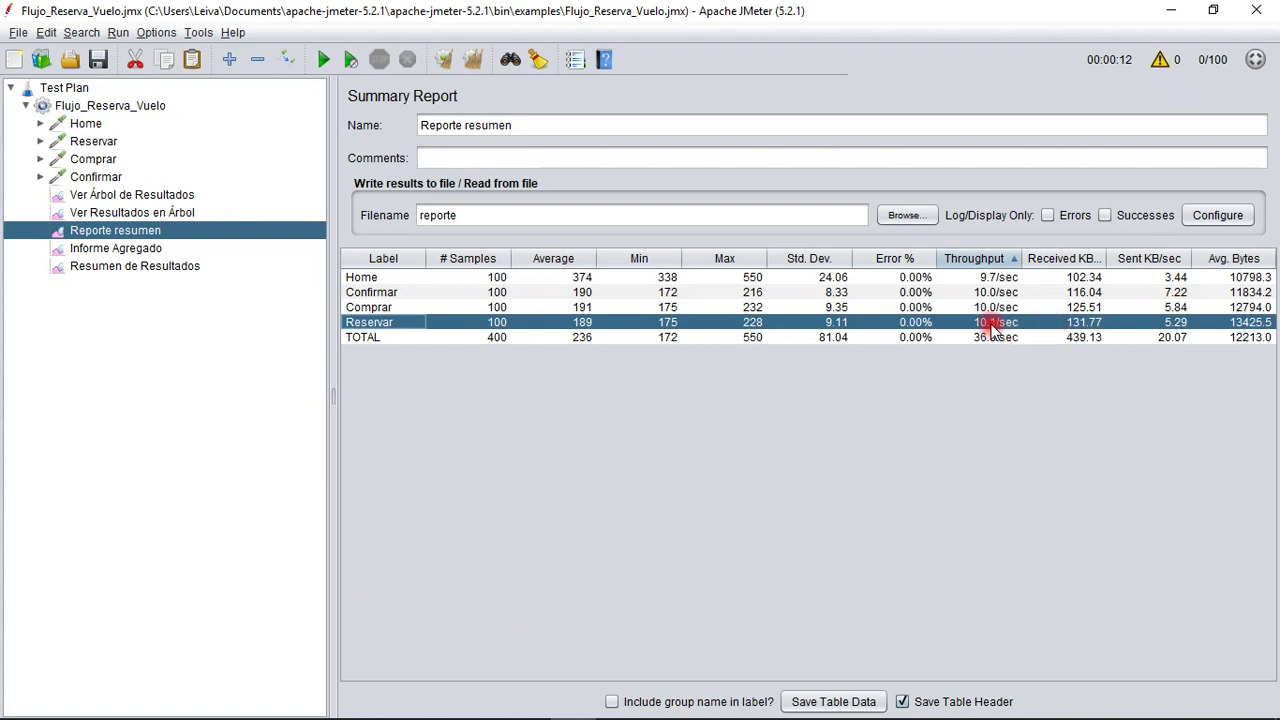
# Show Reservar's unrounded throughput value and compare it with the Obtenido en la ejecución value in Notepad++
pyautogui.doubleClick(990, 322)
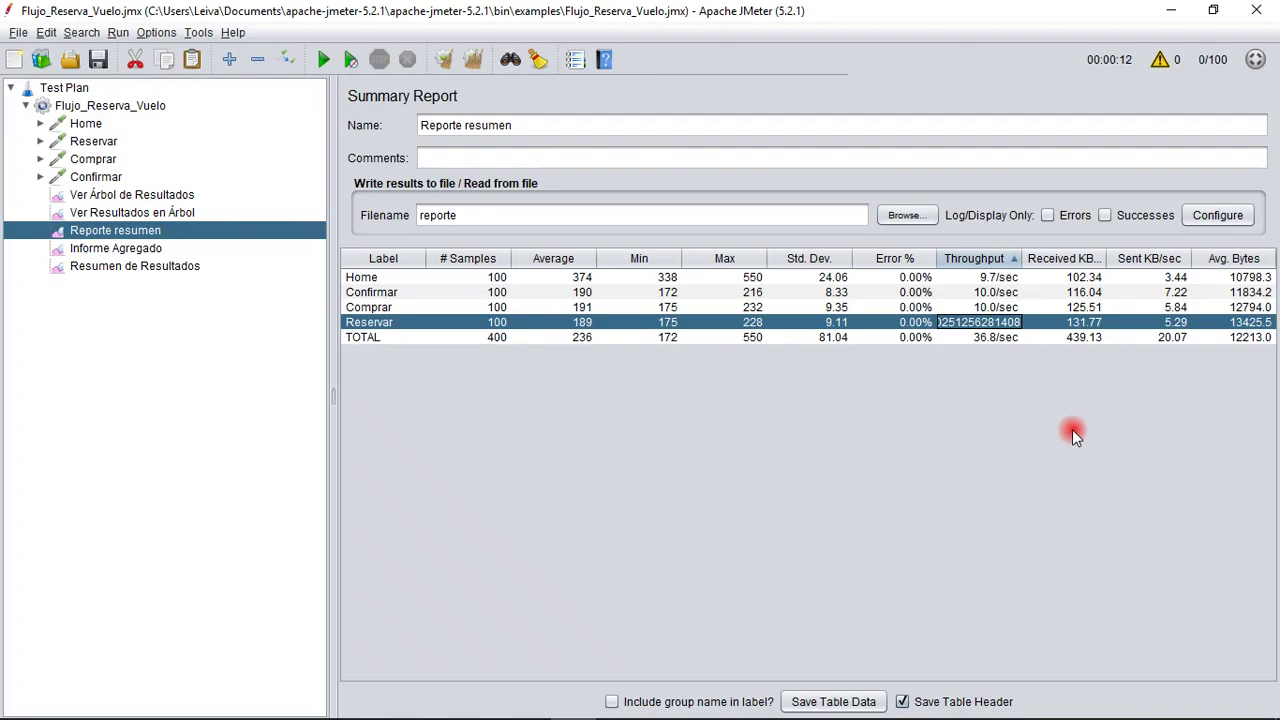
pyautogui.hotkey('alt', 'Tab')
pyautogui.moveTo(381, 597); pyautogui.dragTo(614, 600)
pyautogui.click(630, 613)
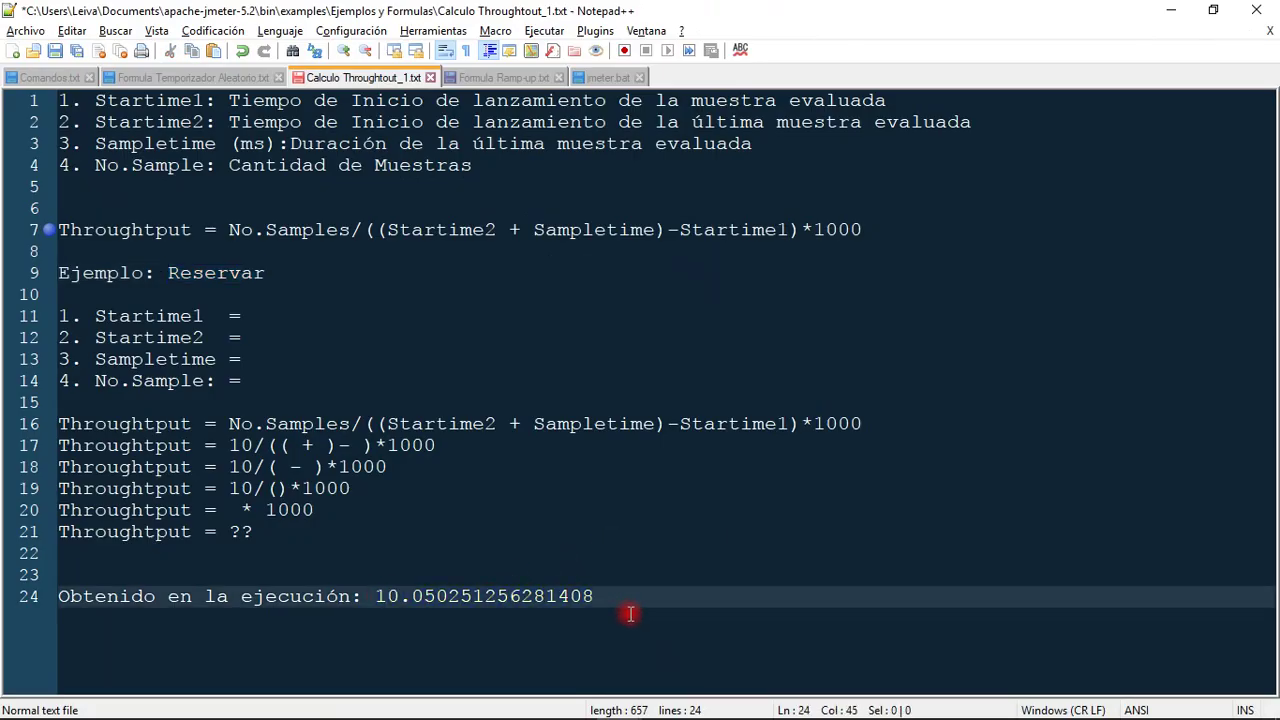
# Examine the blank Startime1, Startime2, Sampletime and No.Sample entries of the Reservar example on lines 11 to 14
pyautogui.click(471, 514)
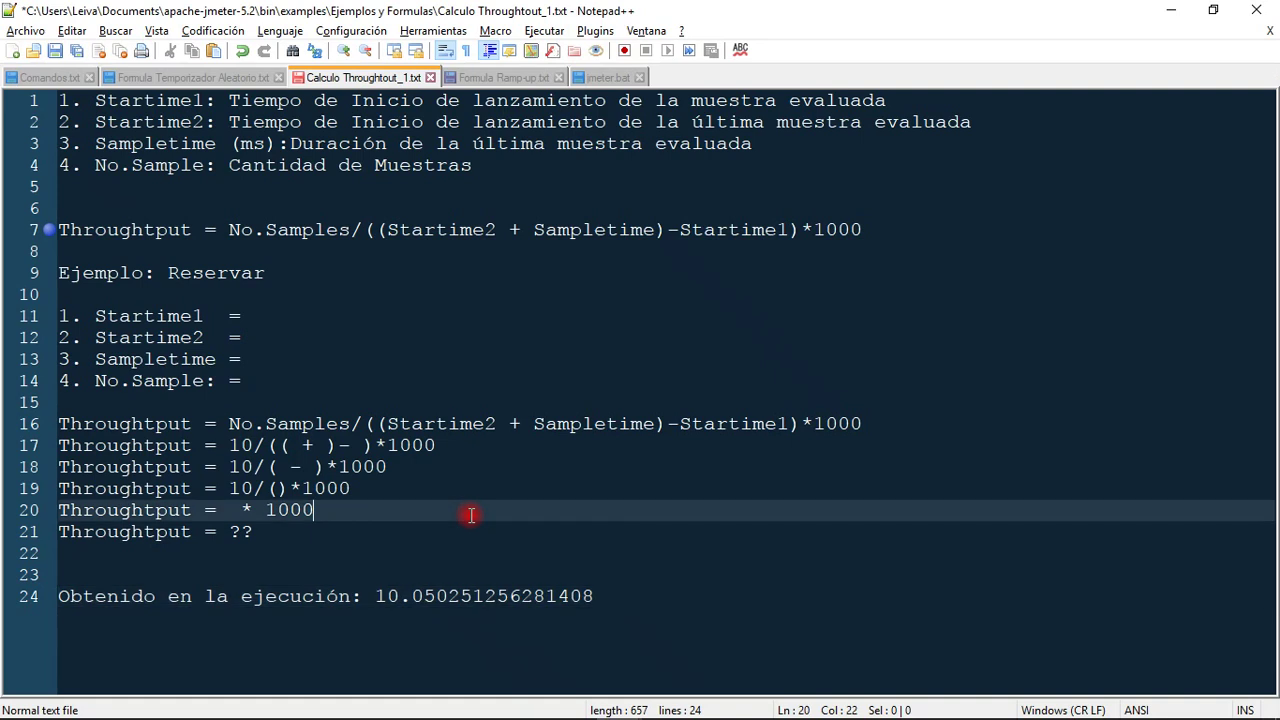
pyautogui.click(282, 293)
pyautogui.click(258, 318)
pyautogui.moveTo(266, 370); pyautogui.dragTo(267, 320)
pyautogui.click(267, 320)
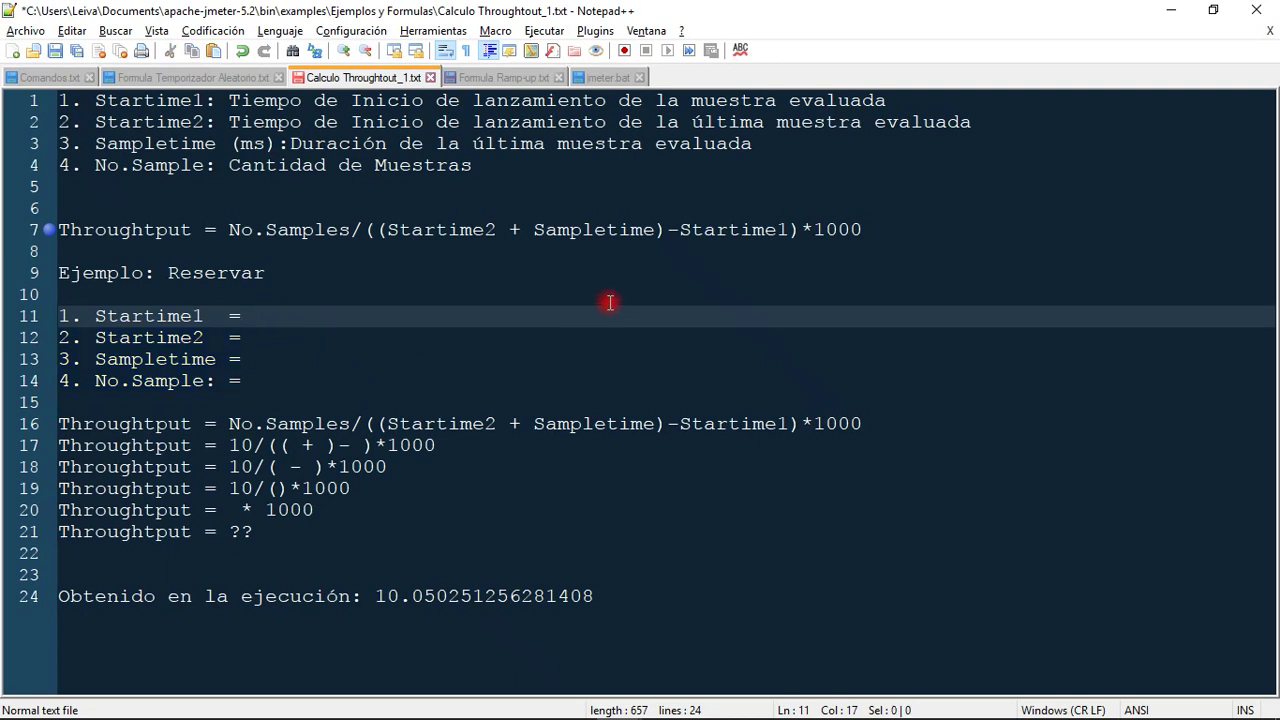
# Switch to the reporte results file in Notepad++ and highlight every Reservar entry to review its samples
pyautogui.moveTo(706, 712)
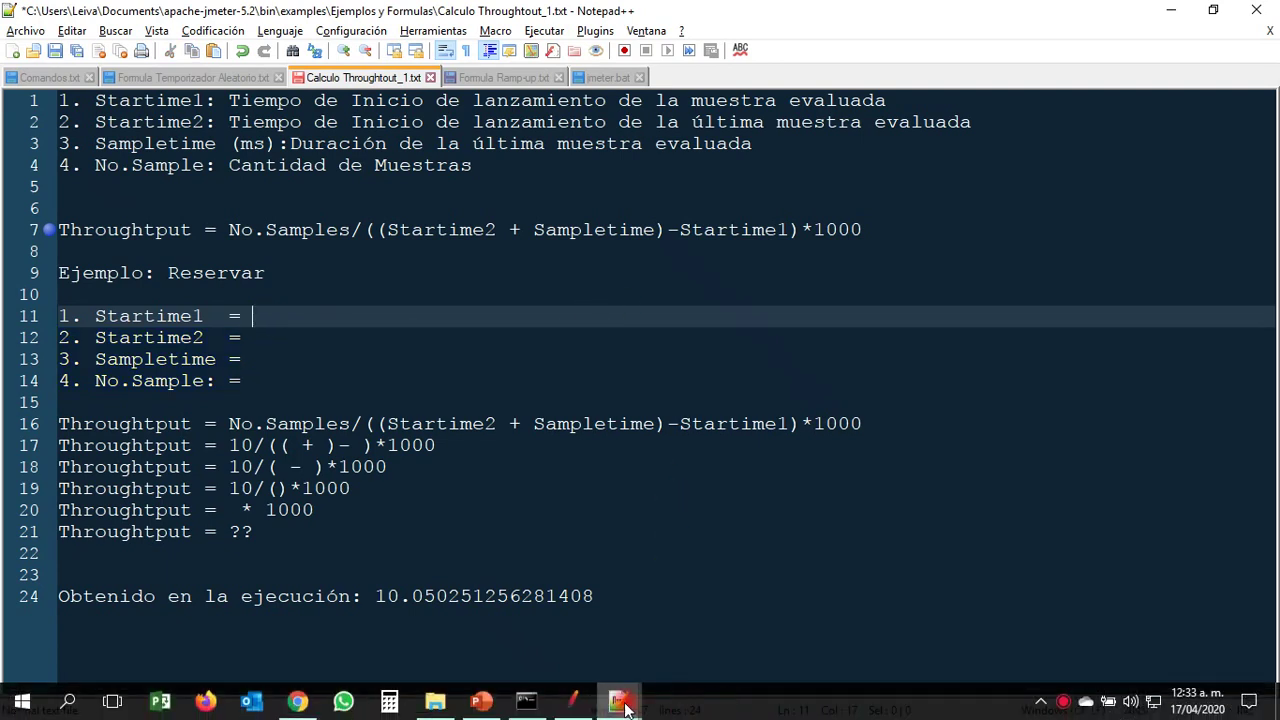
pyautogui.moveTo(618, 700)
pyautogui.click(688, 655)
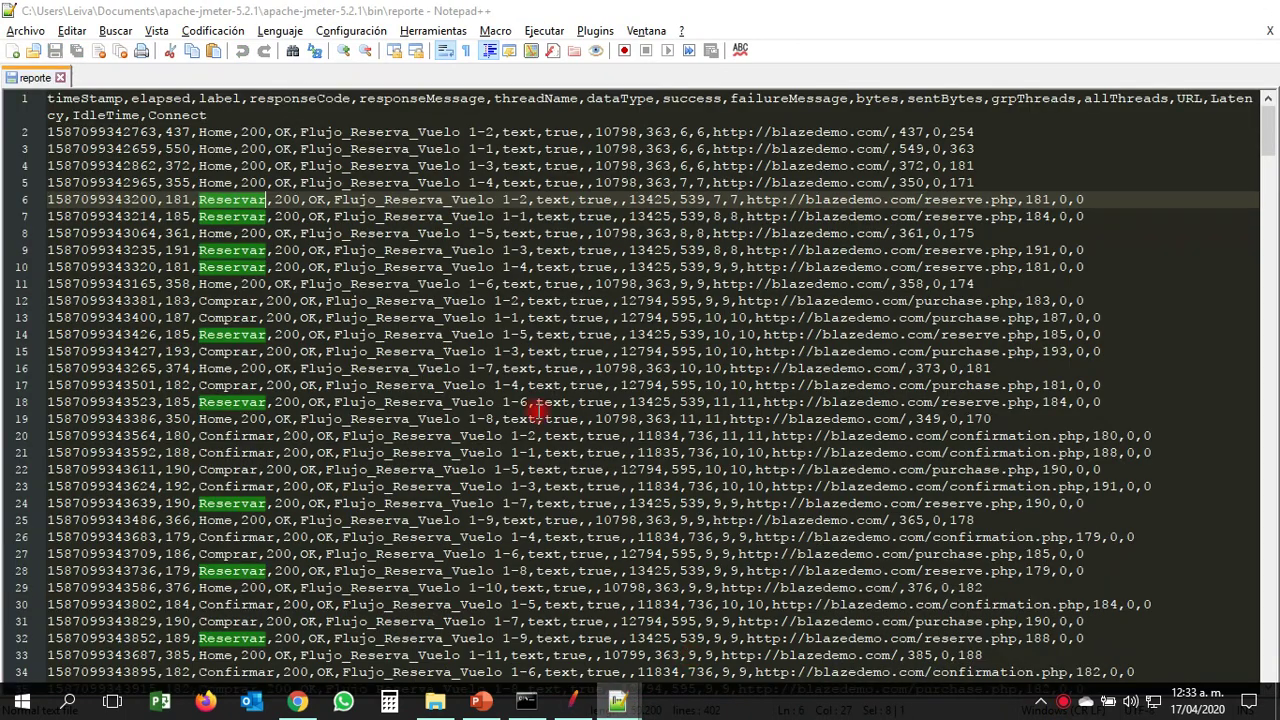
pyautogui.click(216, 148)
pyautogui.scroll(-4, 106, 200)
pyautogui.scroll(4, 103, 214)
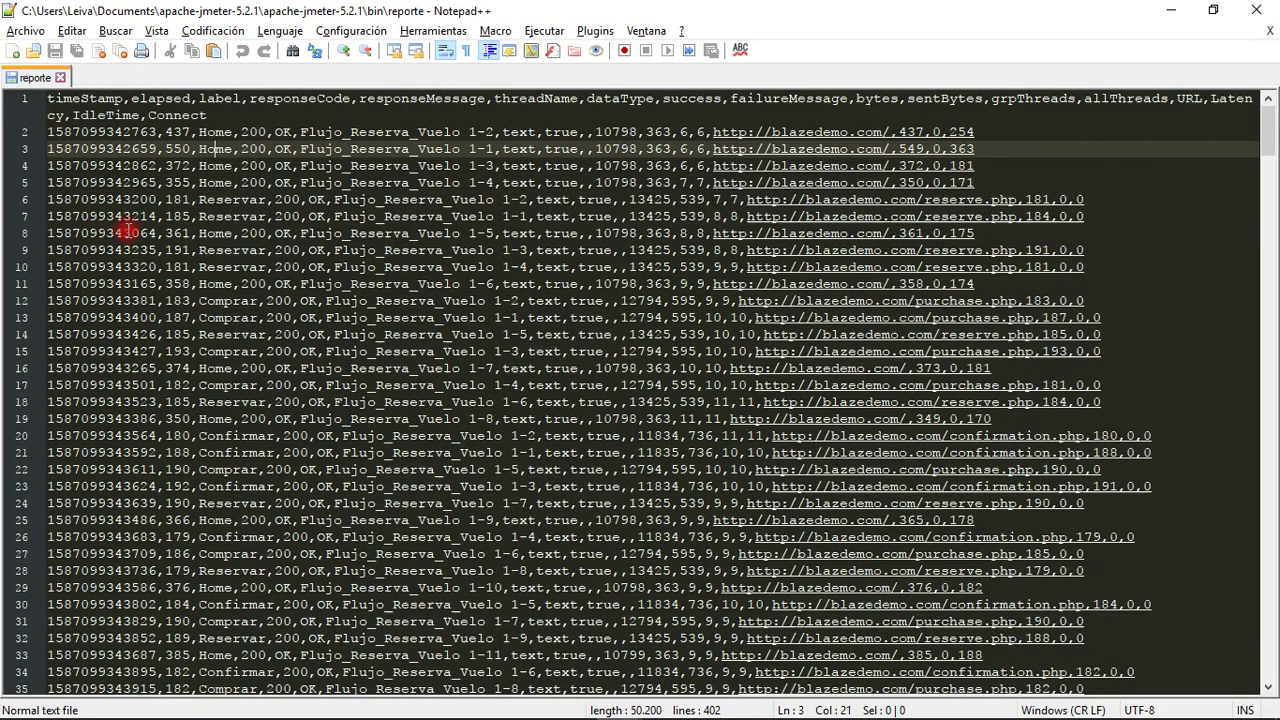
pyautogui.doubleClick(232, 200)
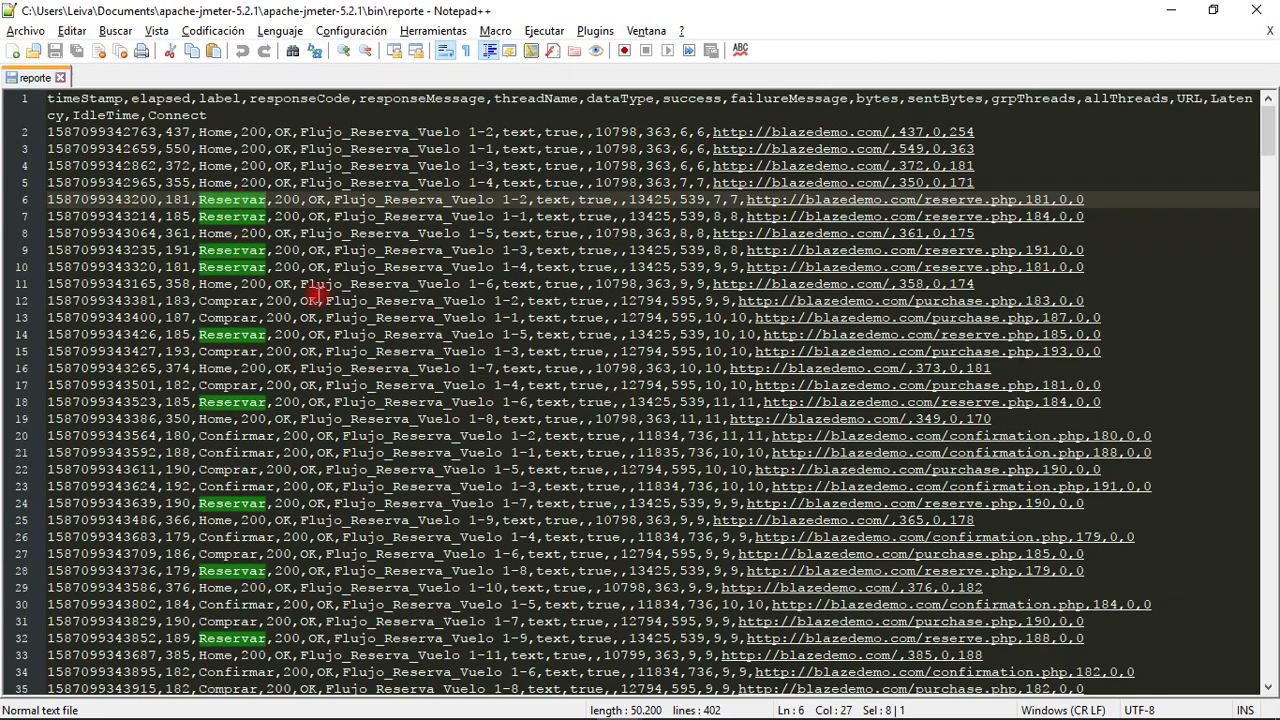
pyautogui.scroll(-20, 323, 326)
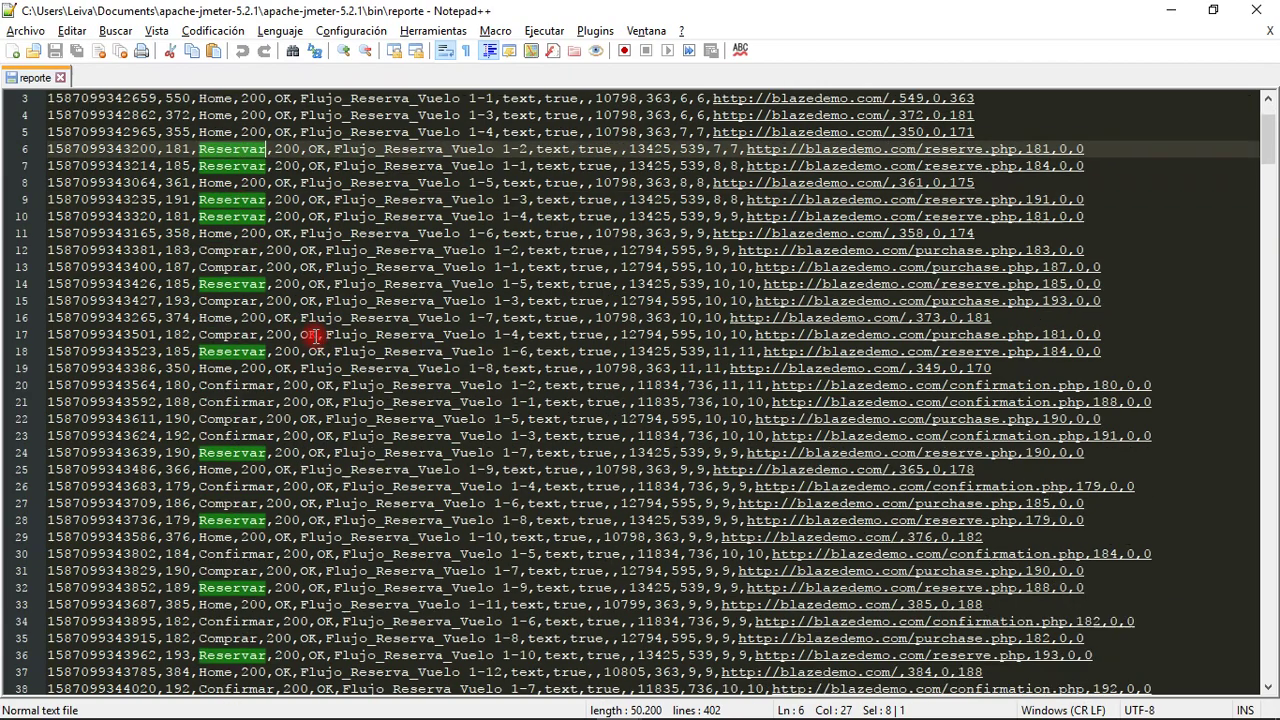
pyautogui.hotkey('alt', 'Tab')
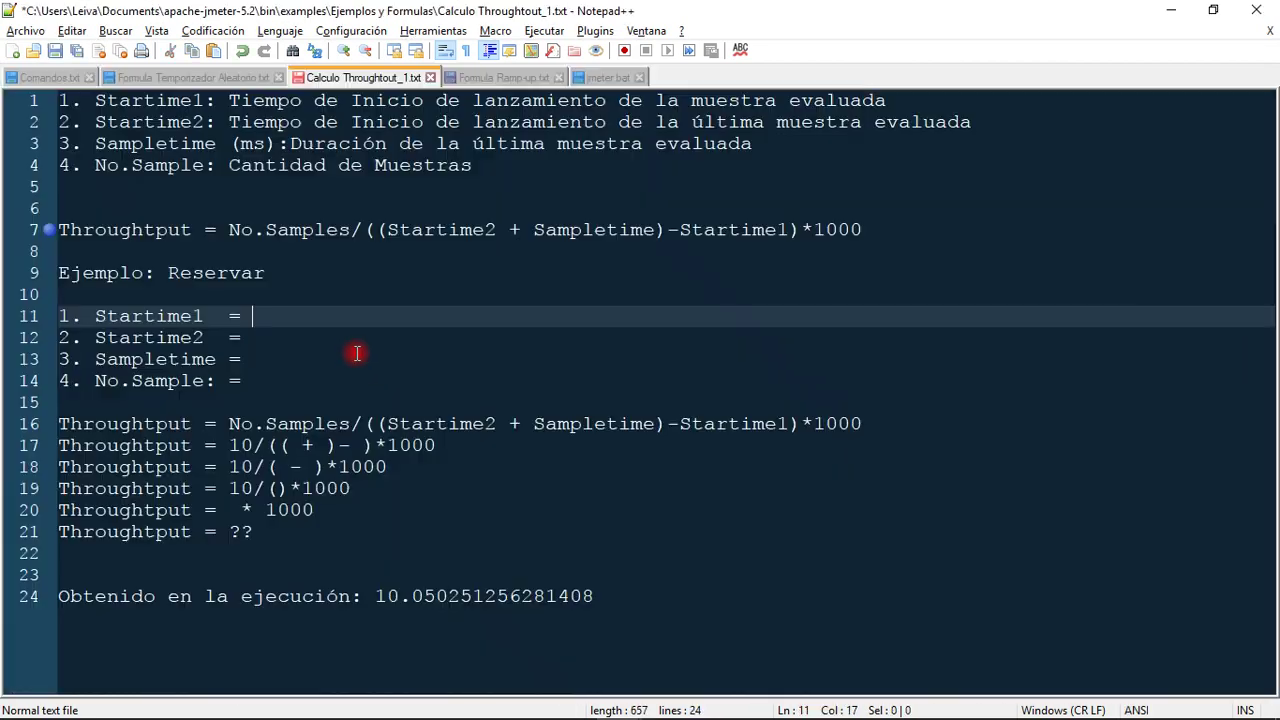
pyautogui.doubleClick(172, 316)
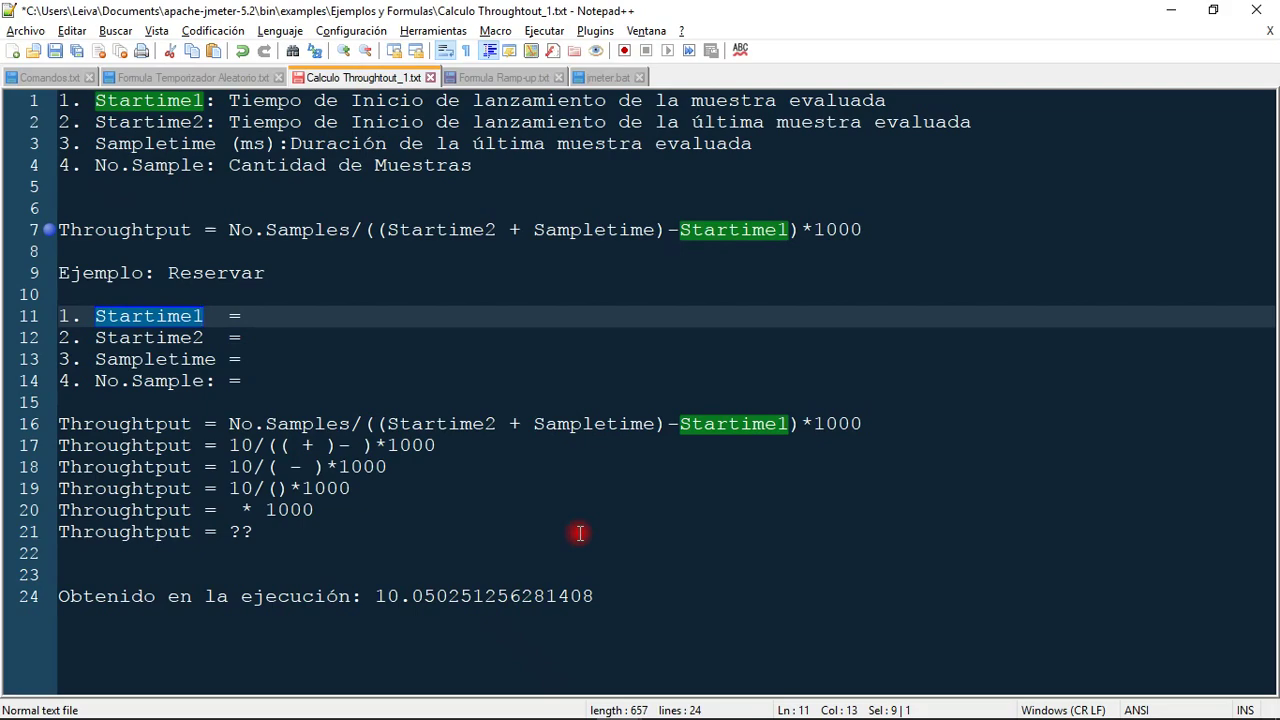
pyautogui.hotkey('alt', 'Tab')
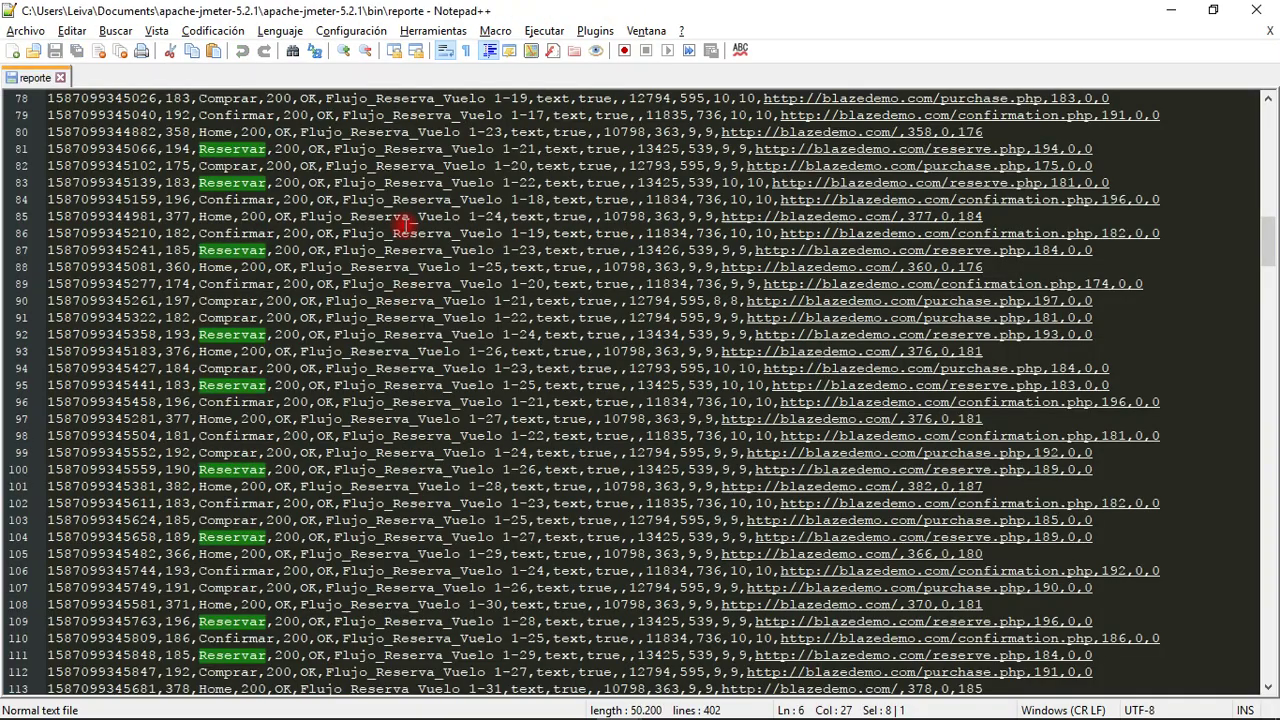
pyautogui.scroll(20, 335, 140)
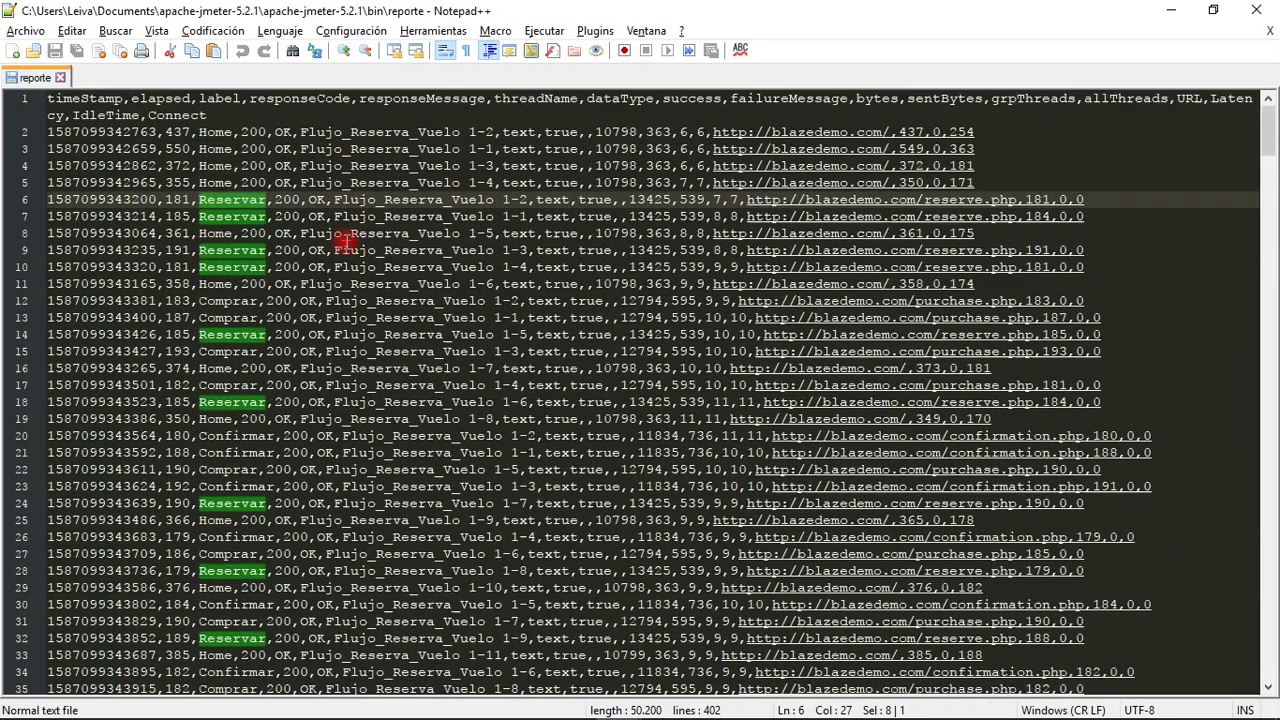
pyautogui.doubleClick(222, 204)
pyautogui.doubleClick(114, 200)
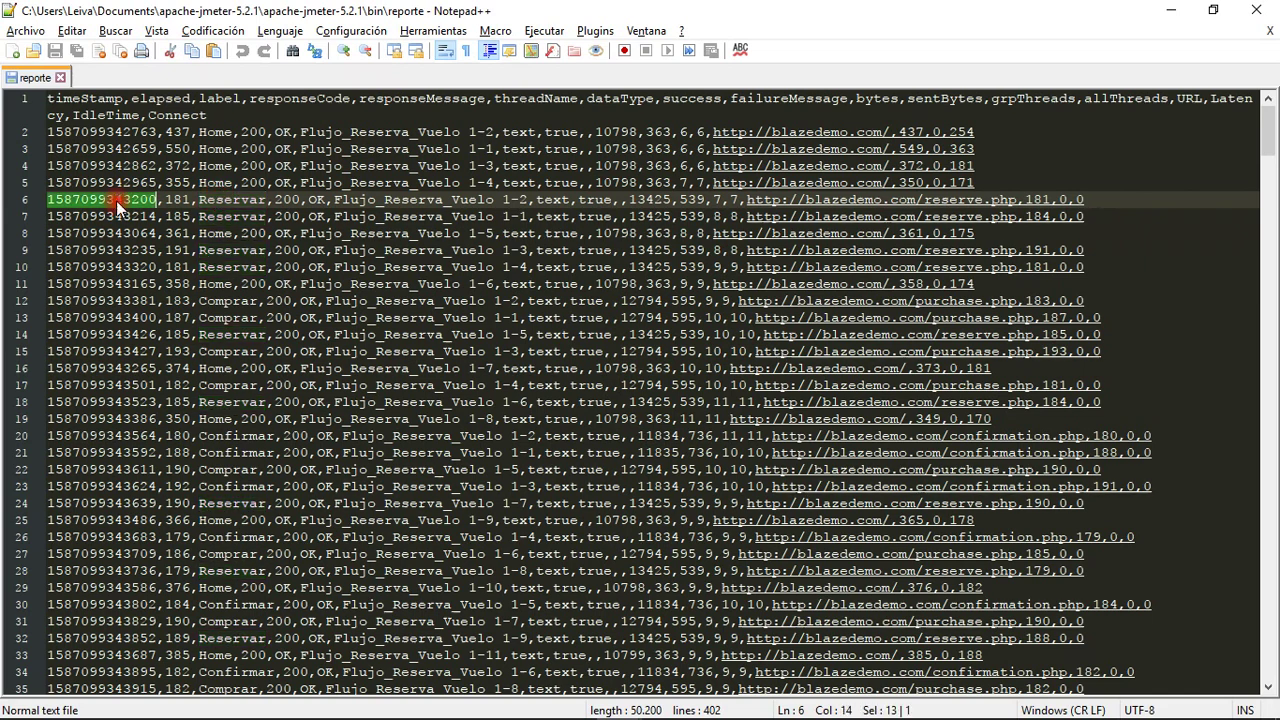
pyautogui.doubleClick(138, 205)
pyautogui.hotkey('ctrl', 'c')
pyautogui.hotkey('alt', 'Tab')
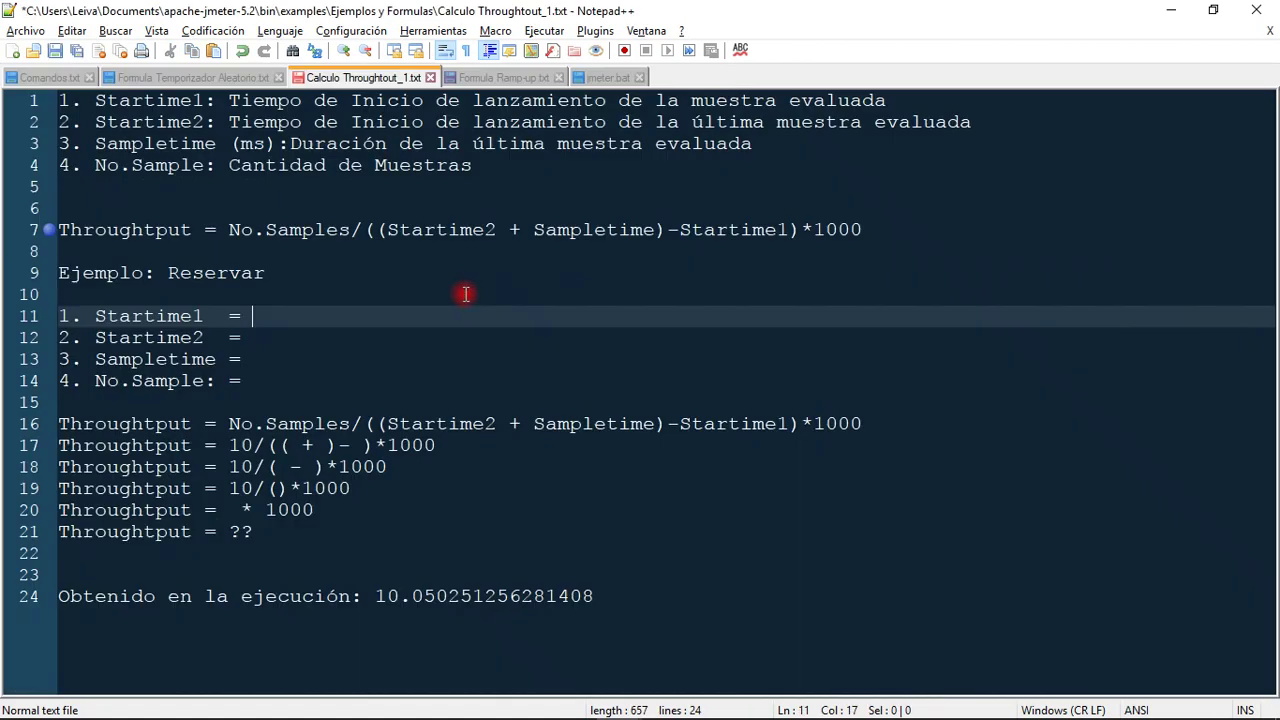
pyautogui.hotkey('ctrl', 'v')
pyautogui.click(290, 338)
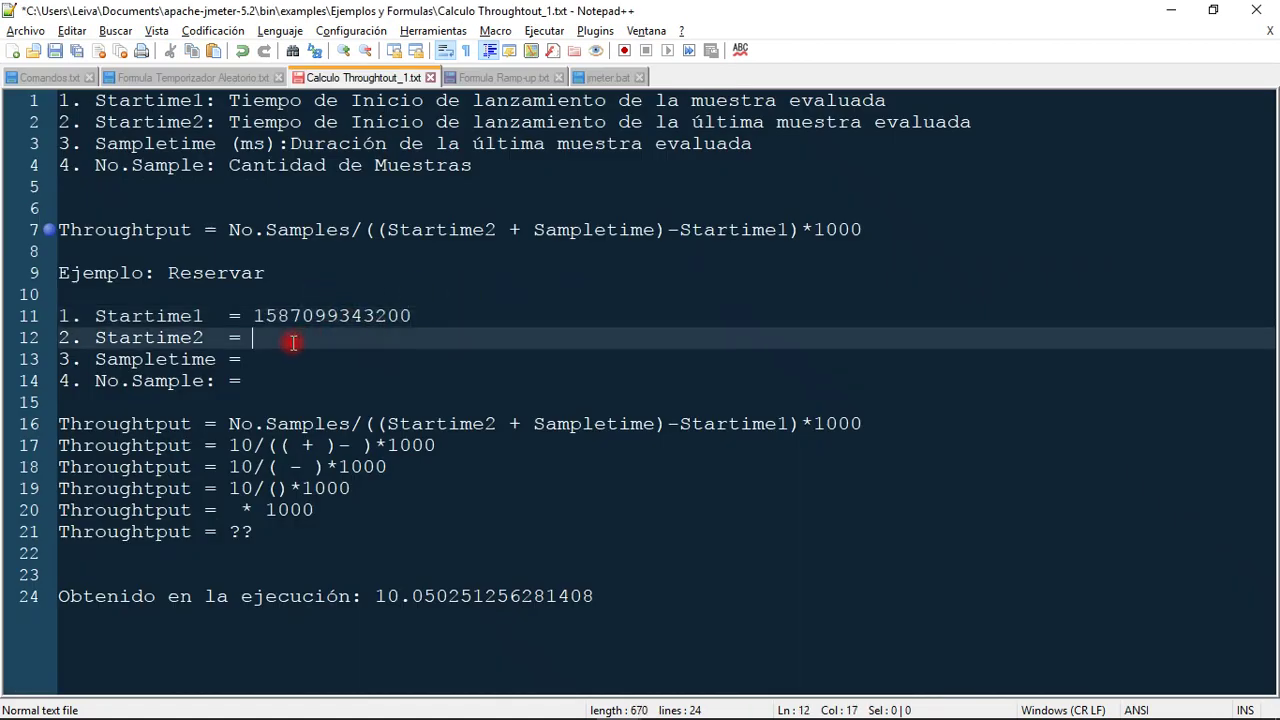
pyautogui.doubleClick(175, 341)
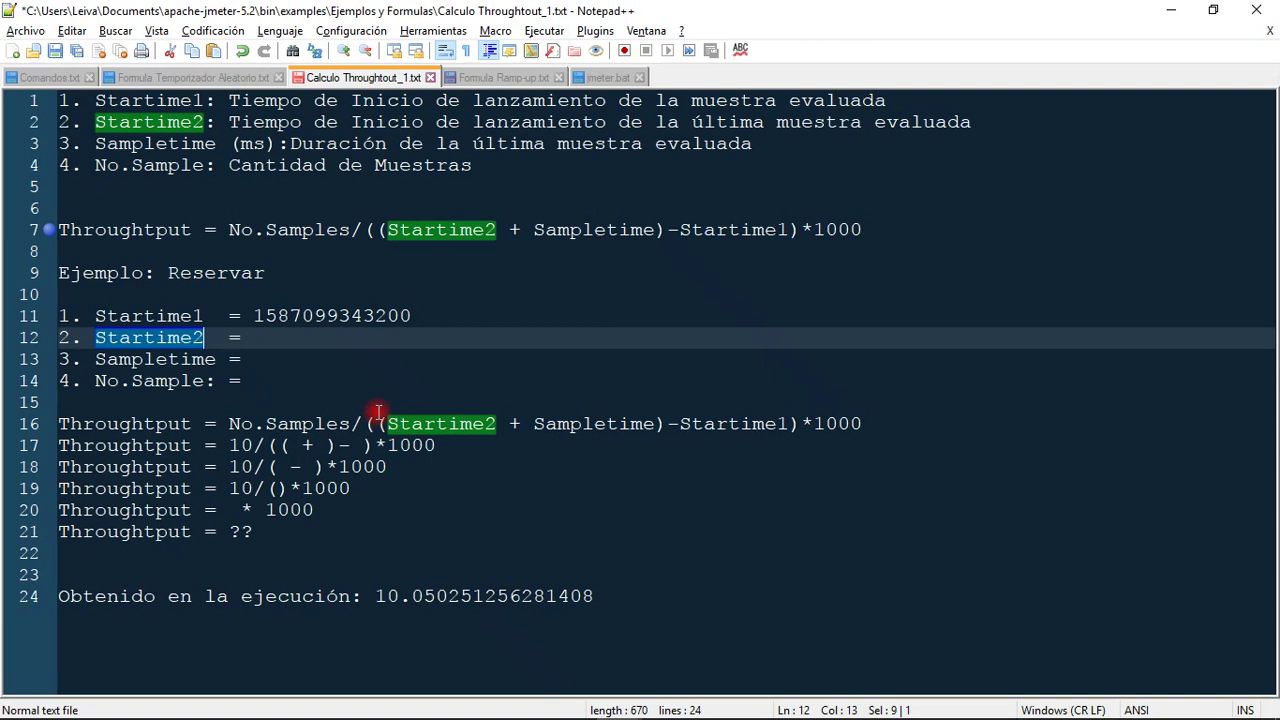
pyautogui.click(276, 344)
pyautogui.hotkey('alt', 'Tab')
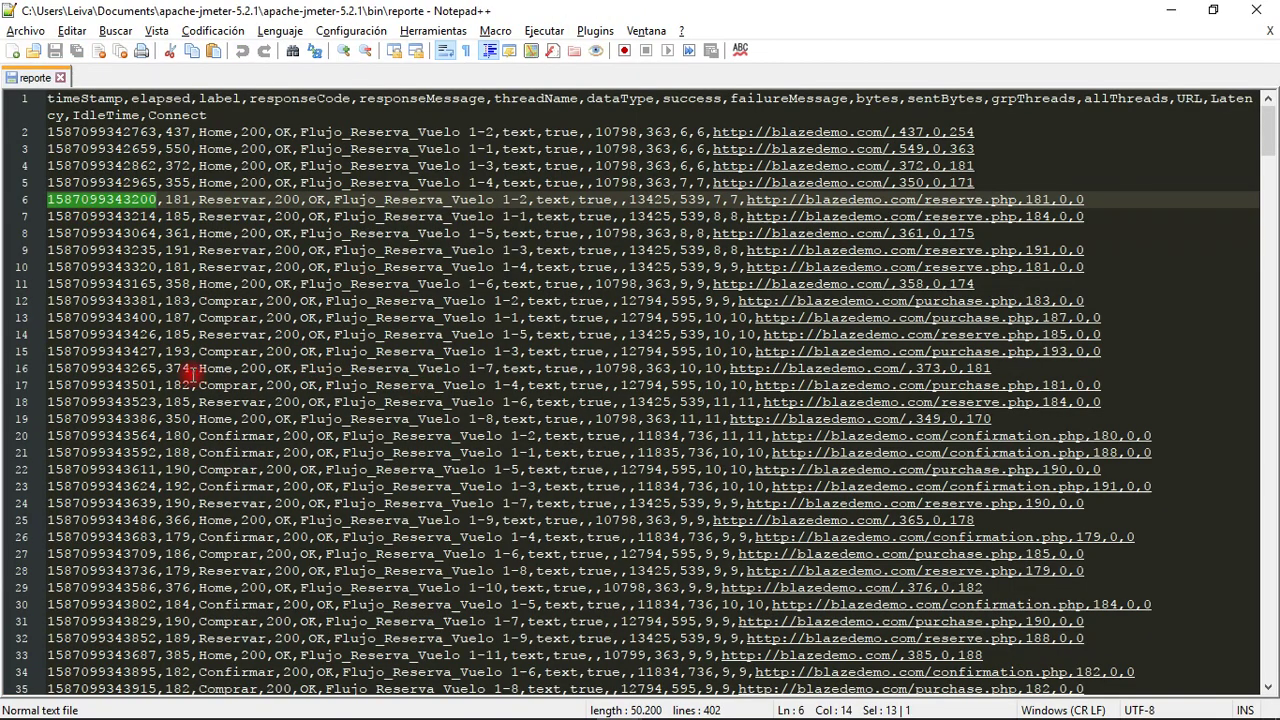
pyautogui.doubleClick(258, 200)
pyautogui.scroll(-11, 357, 417)
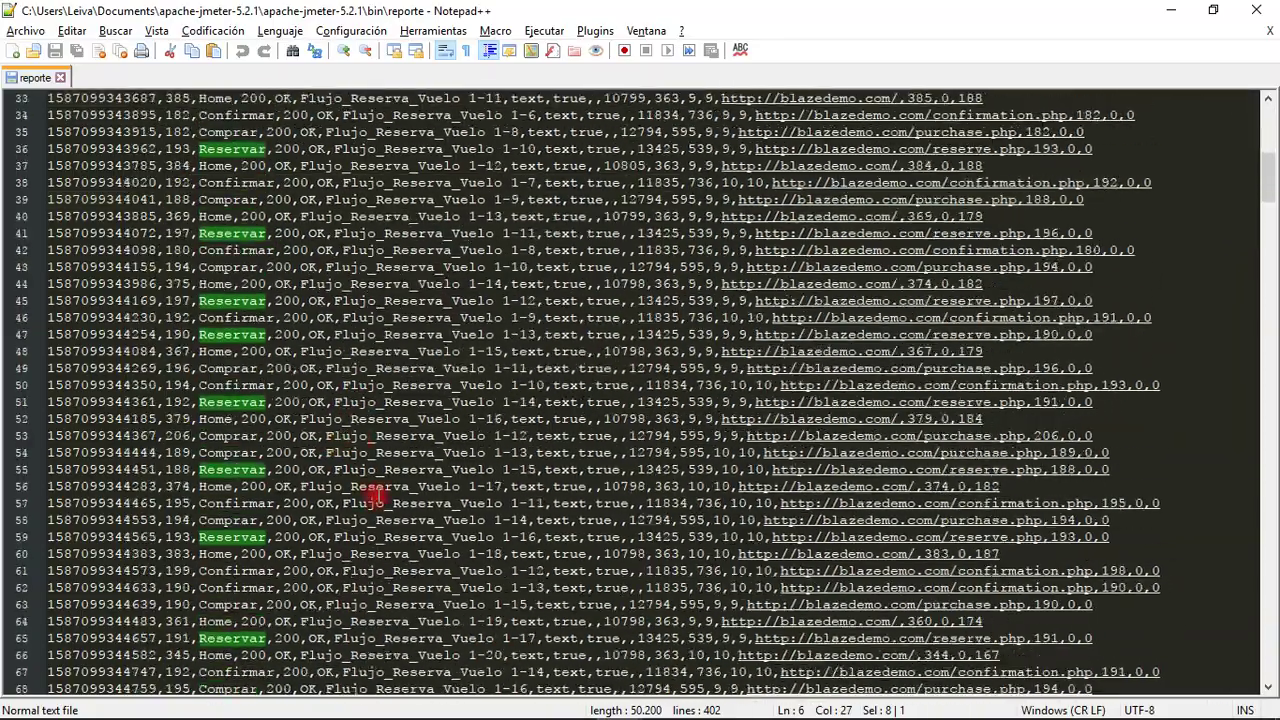
pyautogui.moveTo(1265, 190); pyautogui.dragTo(1270, 682)
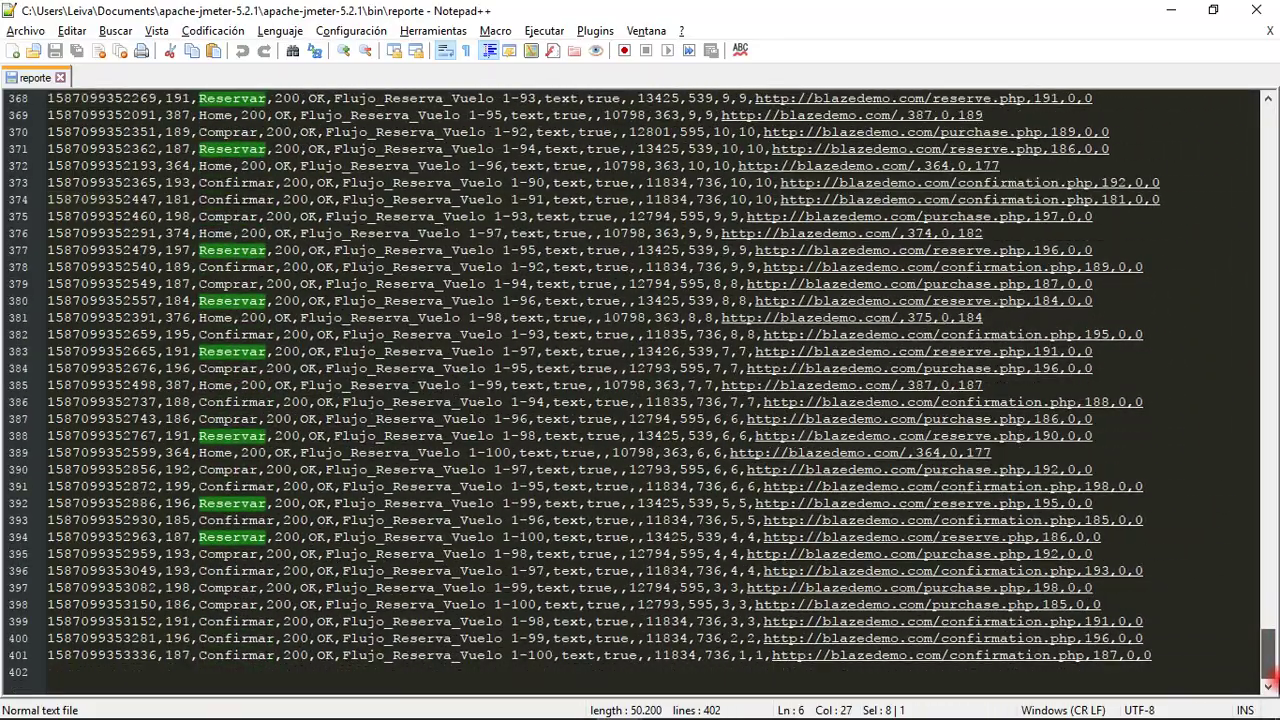
pyautogui.click(242, 537)
pyautogui.doubleClick(141, 537)
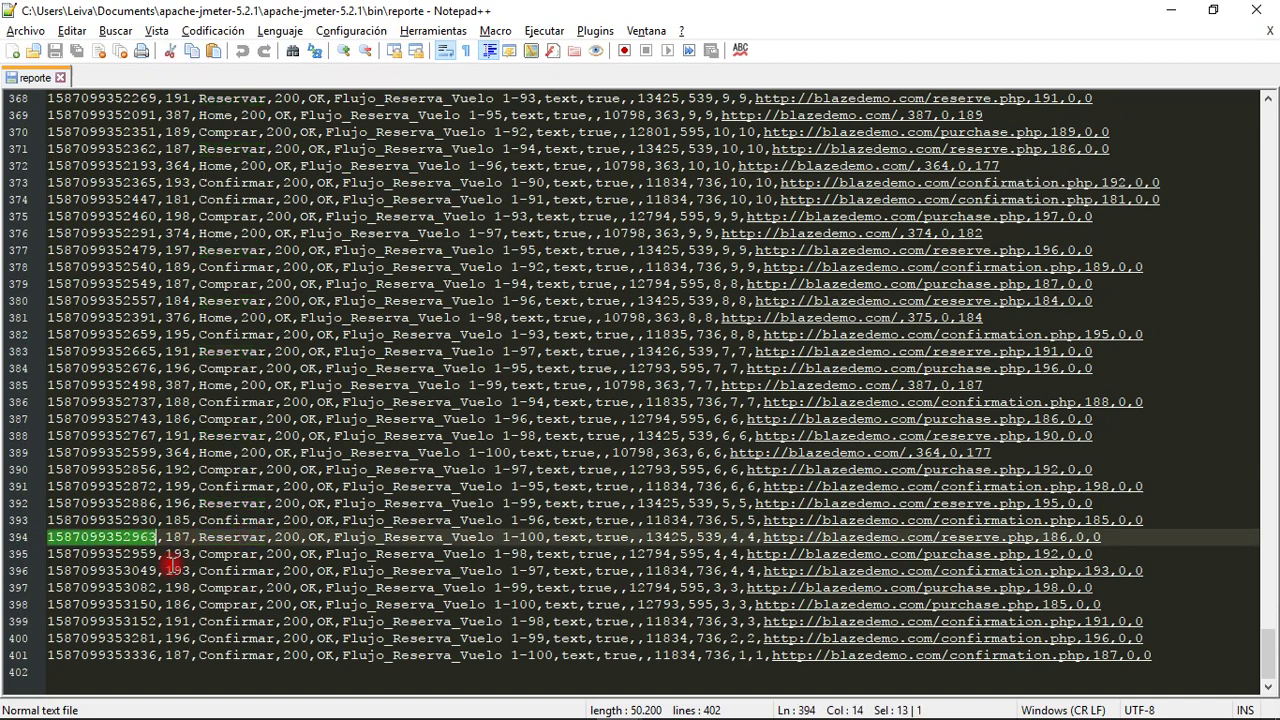
pyautogui.hotkey('ctrl', 'c')
pyautogui.hotkey('alt', 'Tab')
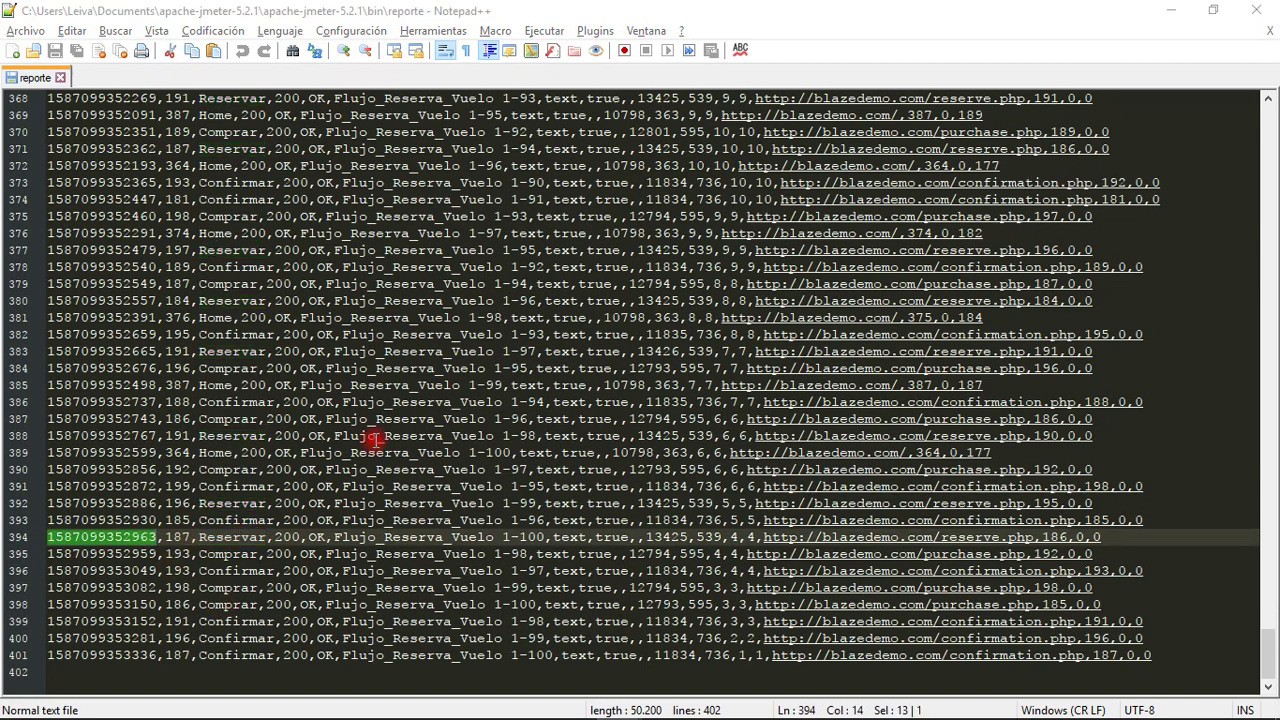
pyautogui.hotkey('ctrl', 'v')
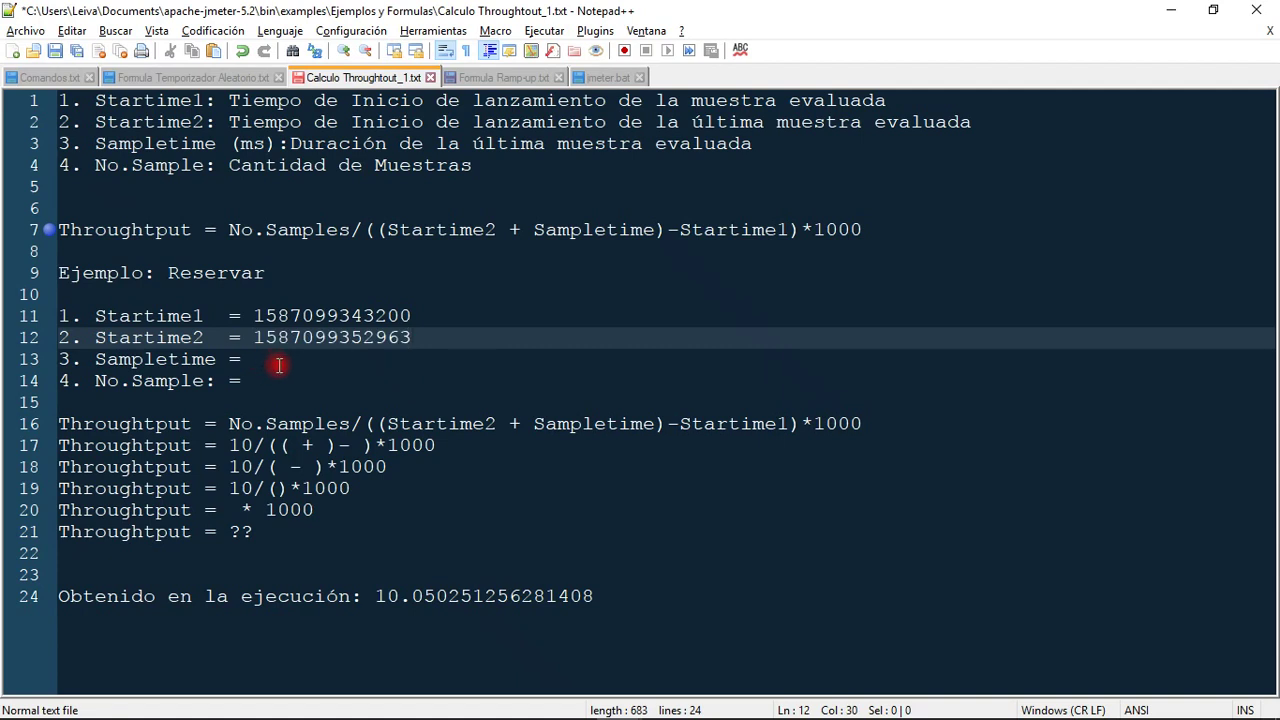
# Copy the elapsed time of the last Reservar sample on line 394 of reporte, 187, into Sampletime of the calculation file
pyautogui.click(282, 355)
pyautogui.doubleClick(171, 357)
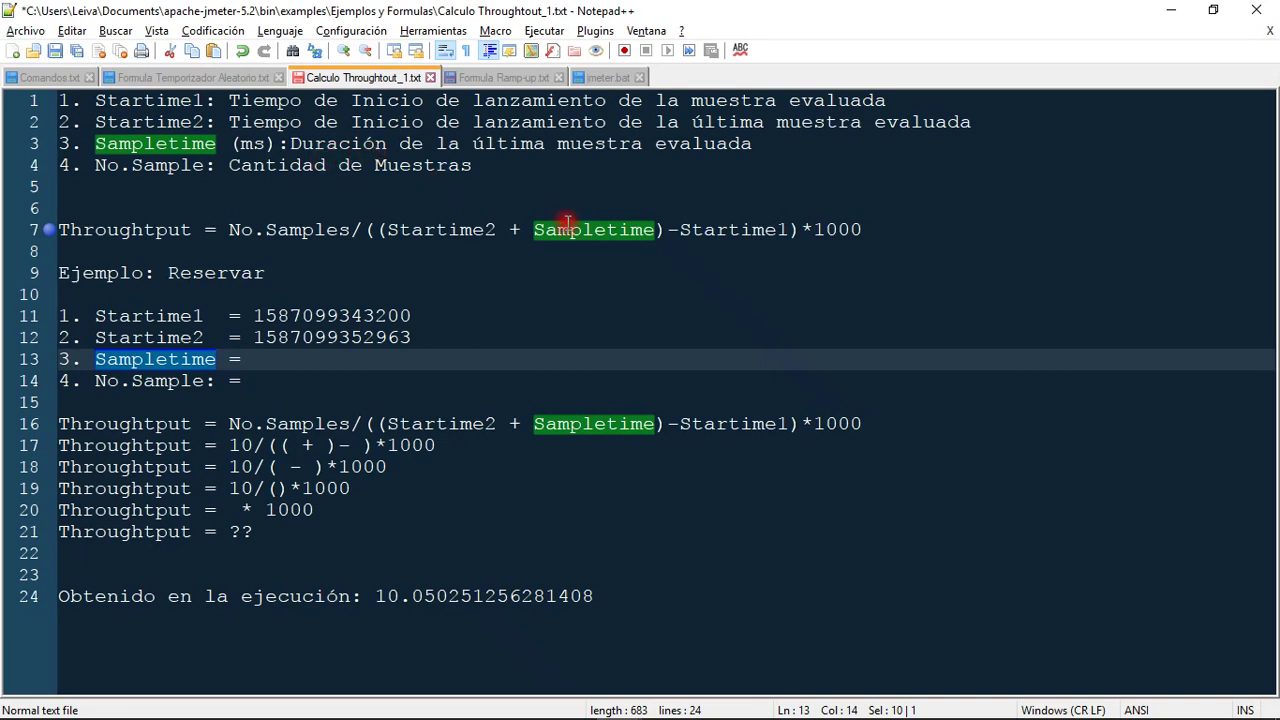
pyautogui.click(289, 361)
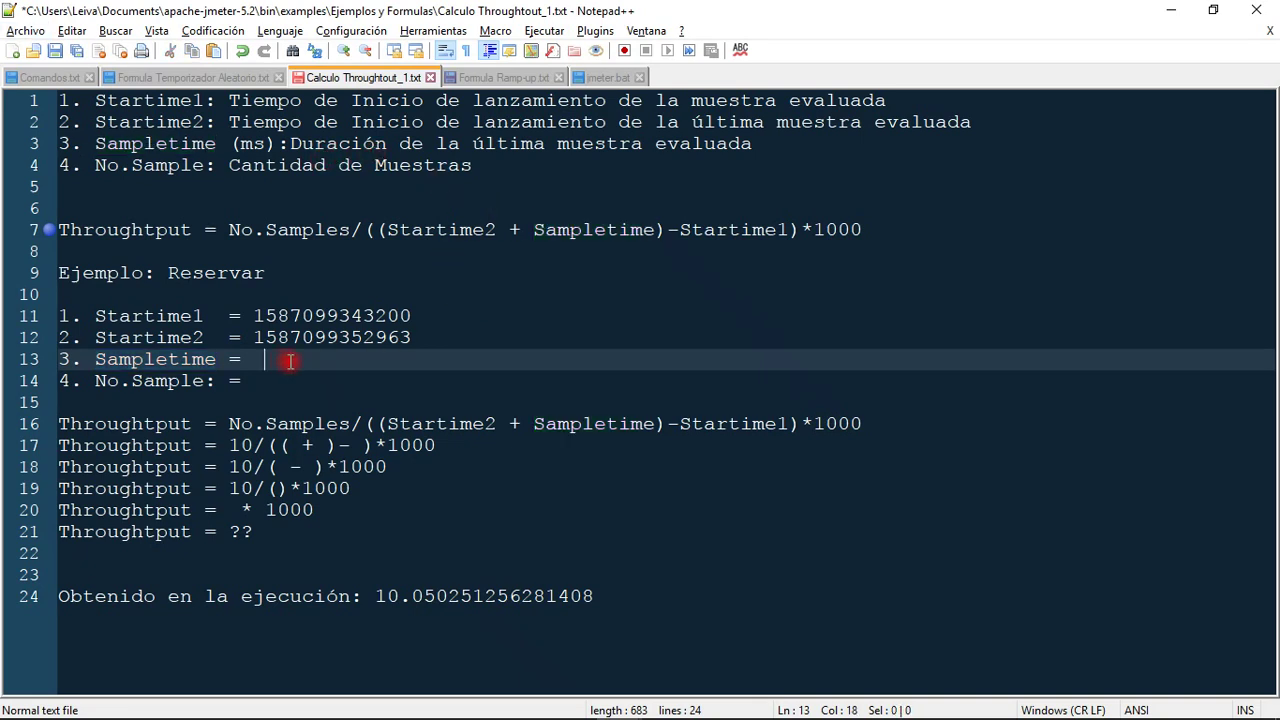
pyautogui.hotkey('alt', 'Tab')
pyautogui.click(207, 539)
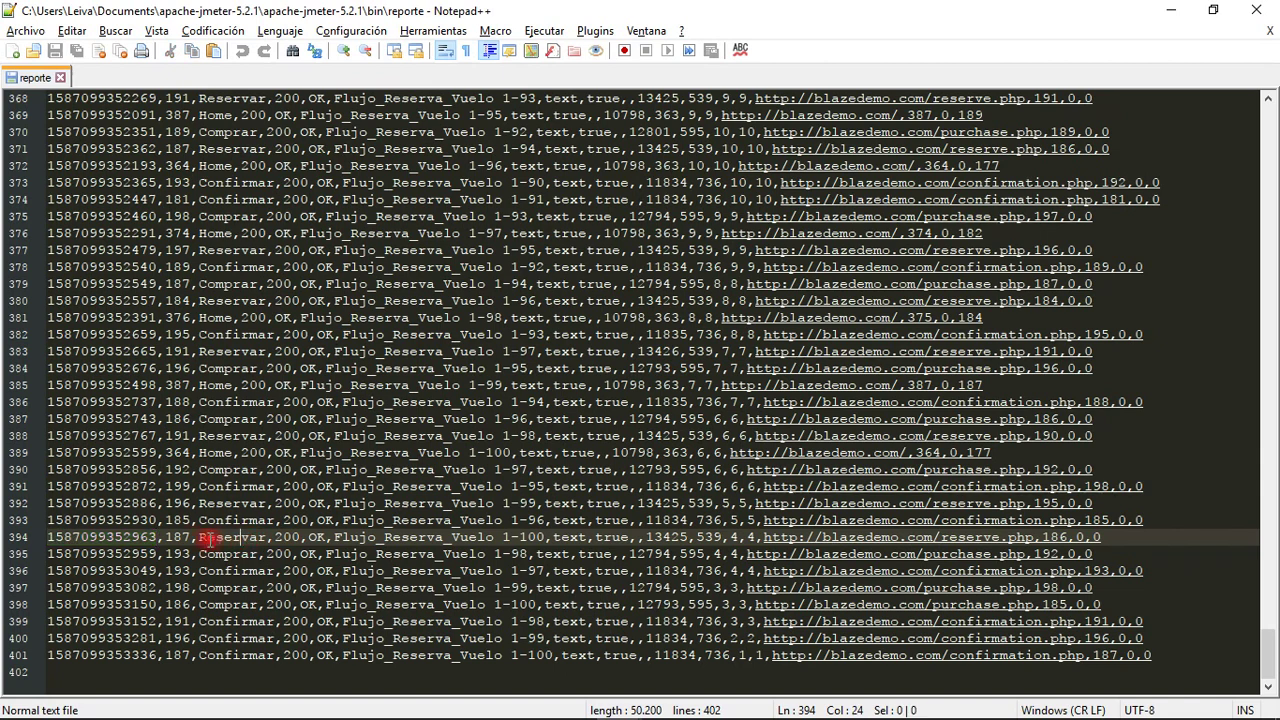
pyautogui.doubleClick(179, 537)
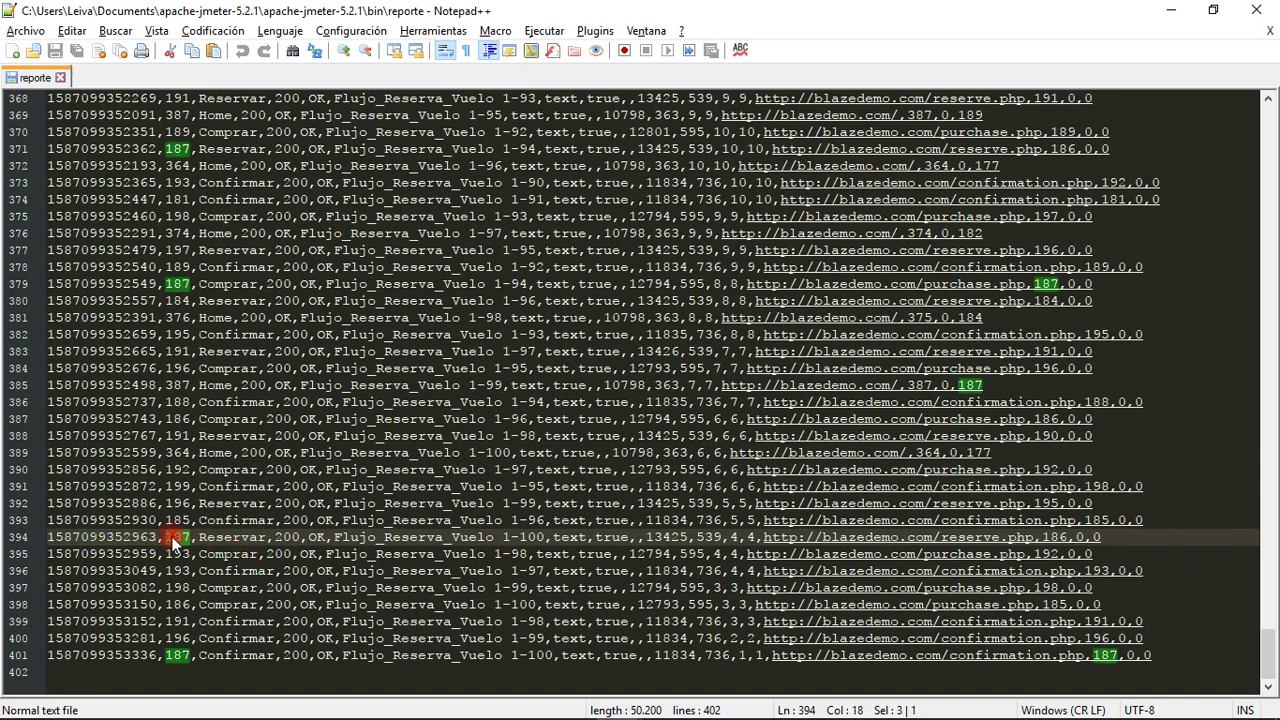
pyautogui.hotkey('alt', 'Tab')
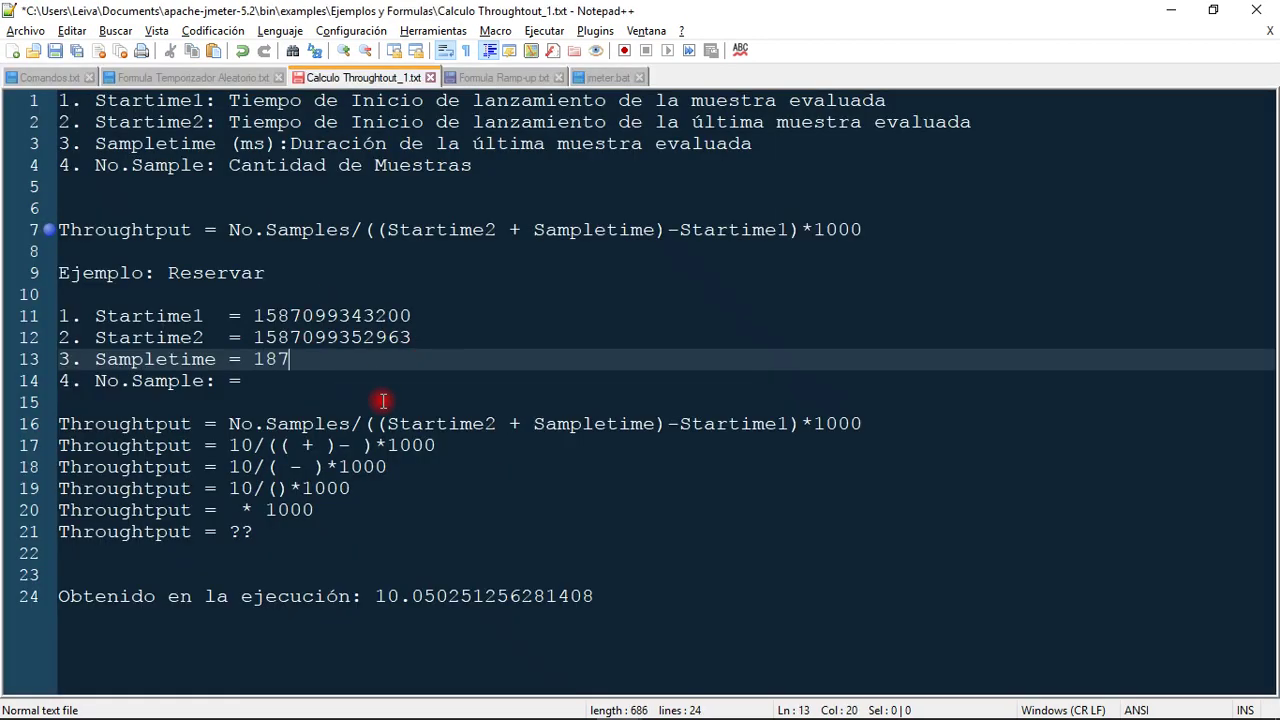
# Look up Reservar's sample count in JMeter's Summary Report and enter 100 as No.Sample in the calculation file
pyautogui.click(290, 382)
pyautogui.moveTo(93, 381); pyautogui.dragTo(205, 383)
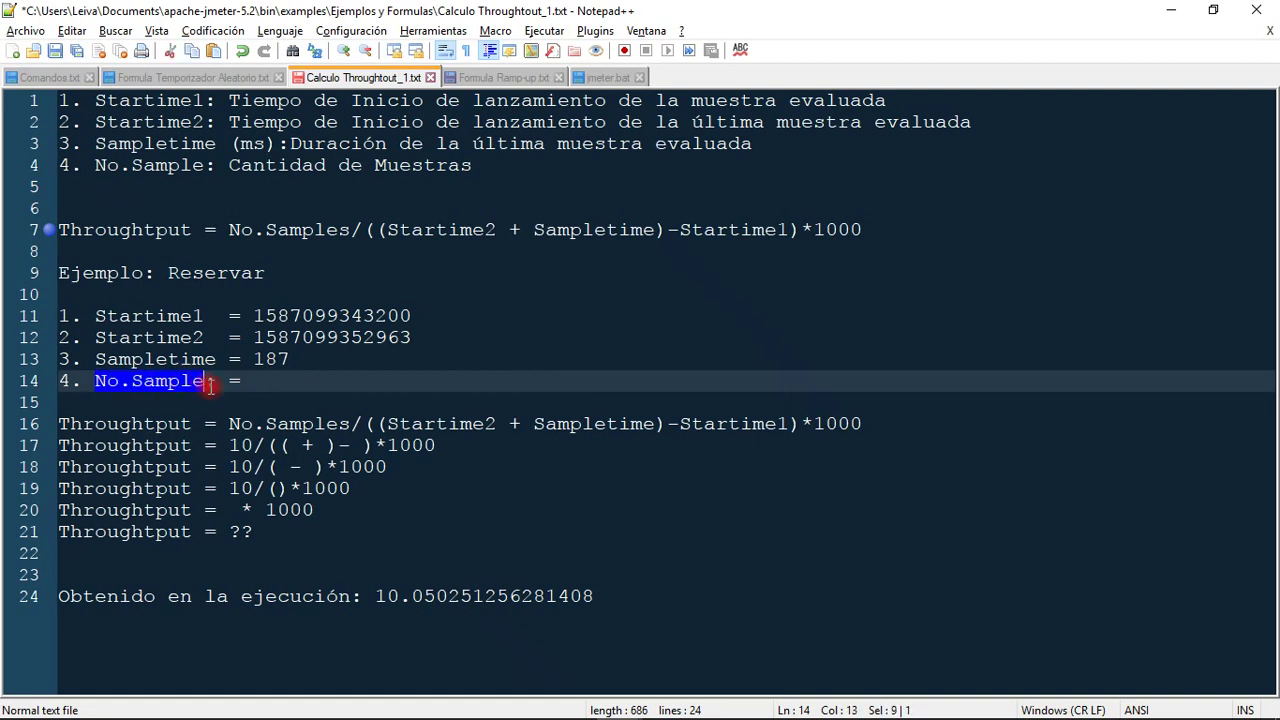
pyautogui.click(270, 386)
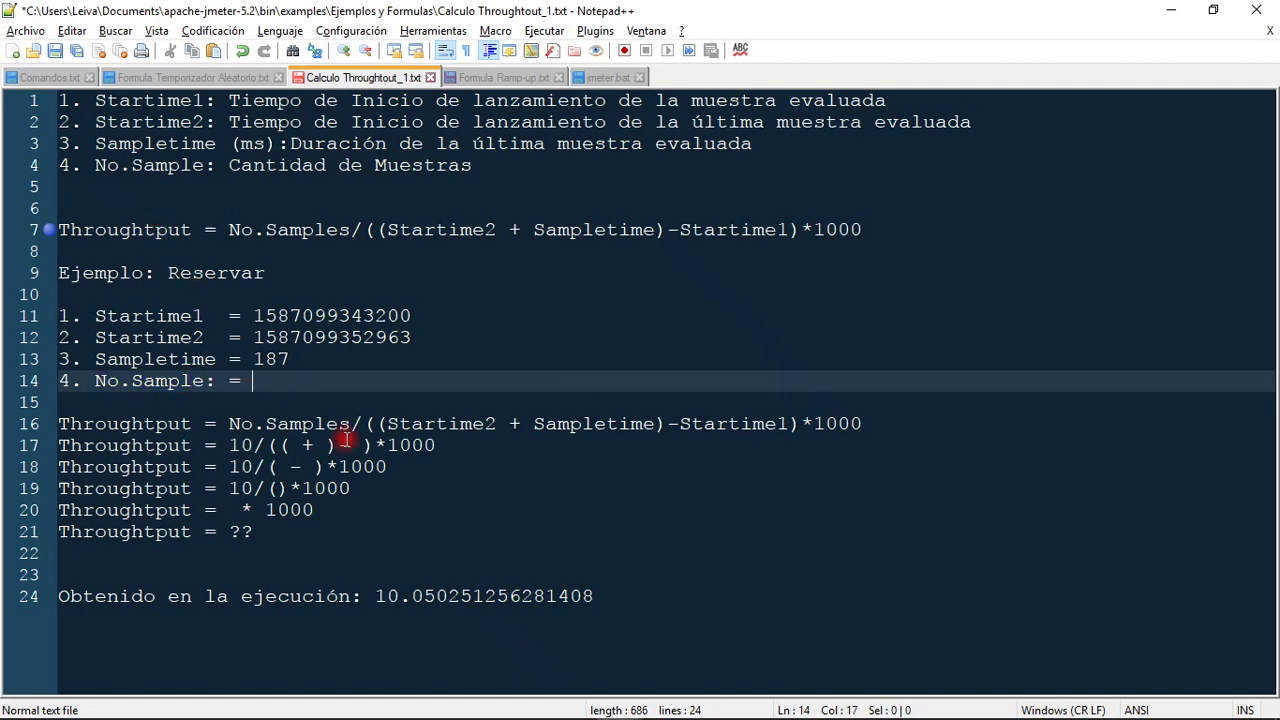
pyautogui.hotkey('alt', 'Tab')
pyautogui.hotkey('alt', 'Tab')
pyautogui.hotkey('alt', 'Tab')
pyautogui.hotkey('alt', 'Tab')
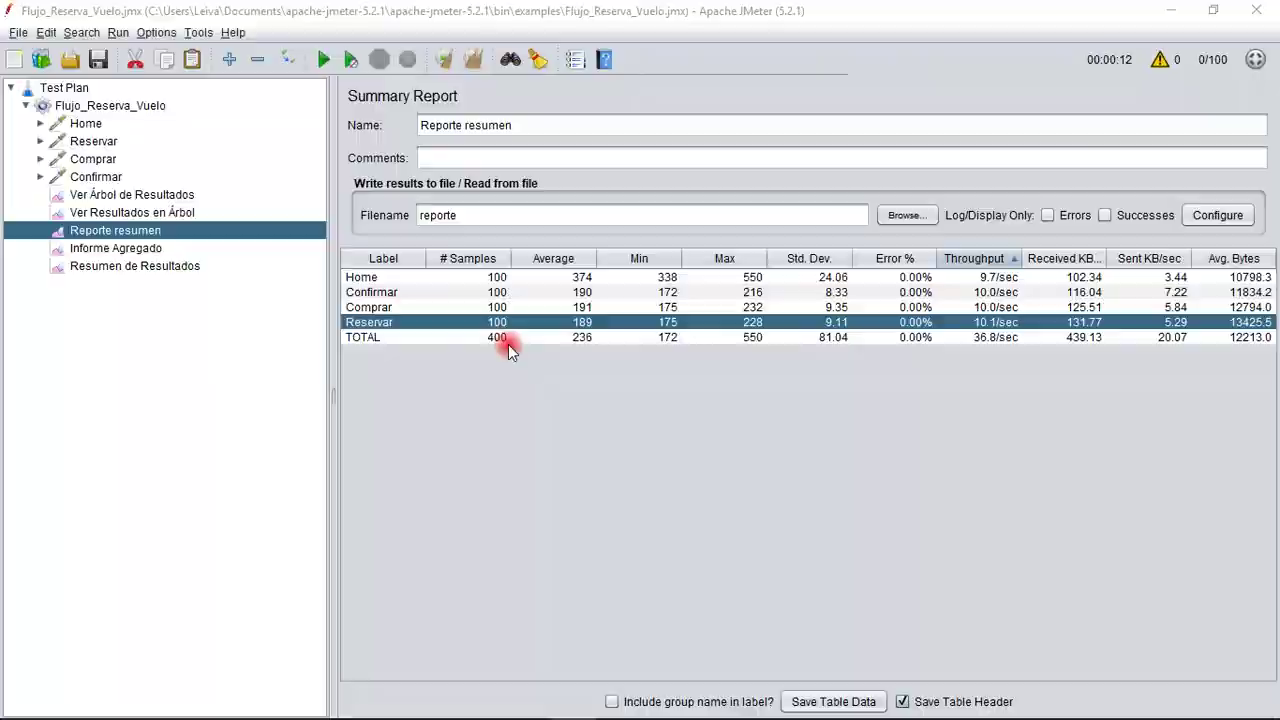
pyautogui.hotkey('alt', 'Tab')
pyautogui.write('1')
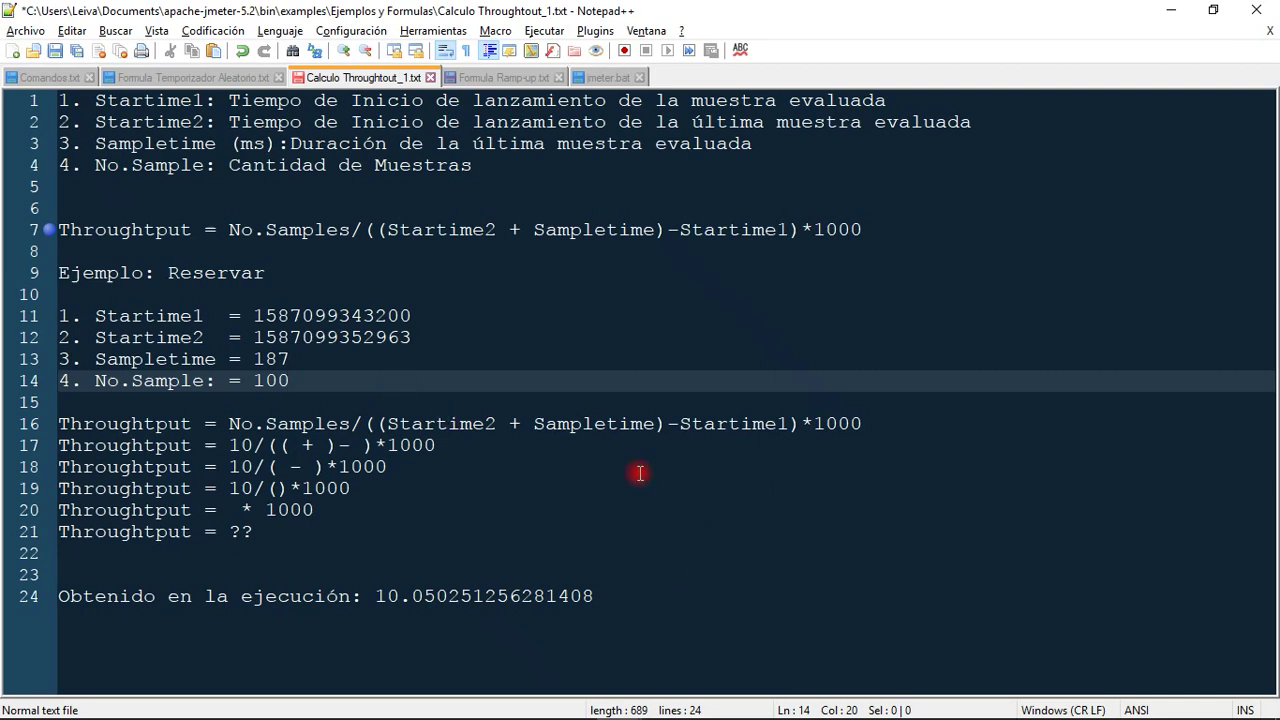
# Examine the throughput formula on line 16 against the four values filled in for Reservar
pyautogui.click(403, 410)
pyautogui.press('Up')
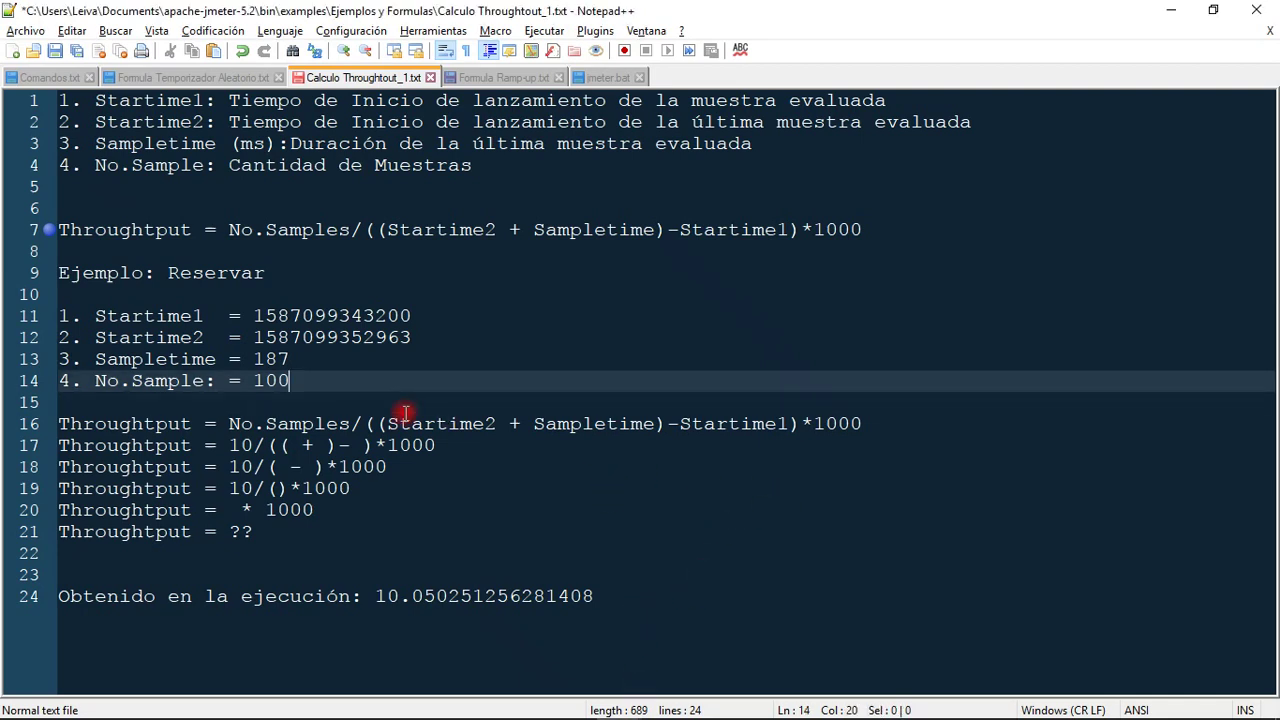
pyautogui.press('Down')
pyautogui.press('Down')
pyautogui.press('Home')
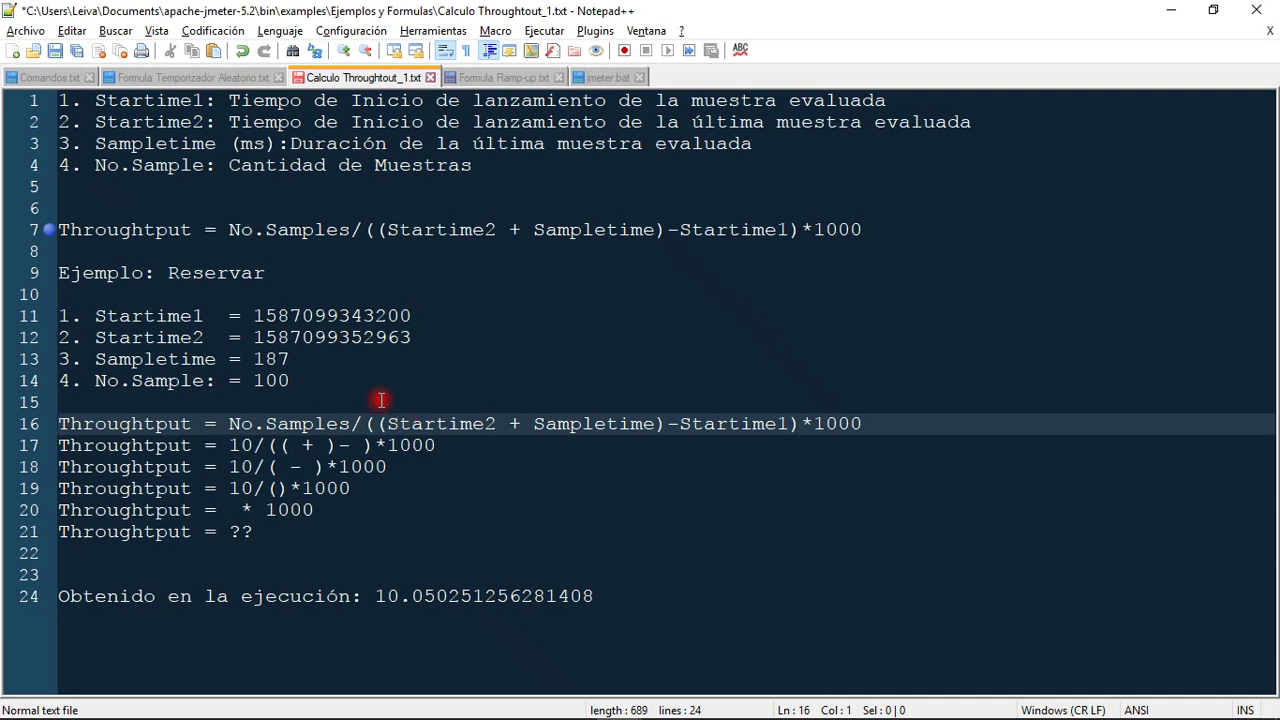
pyautogui.click(229, 423)
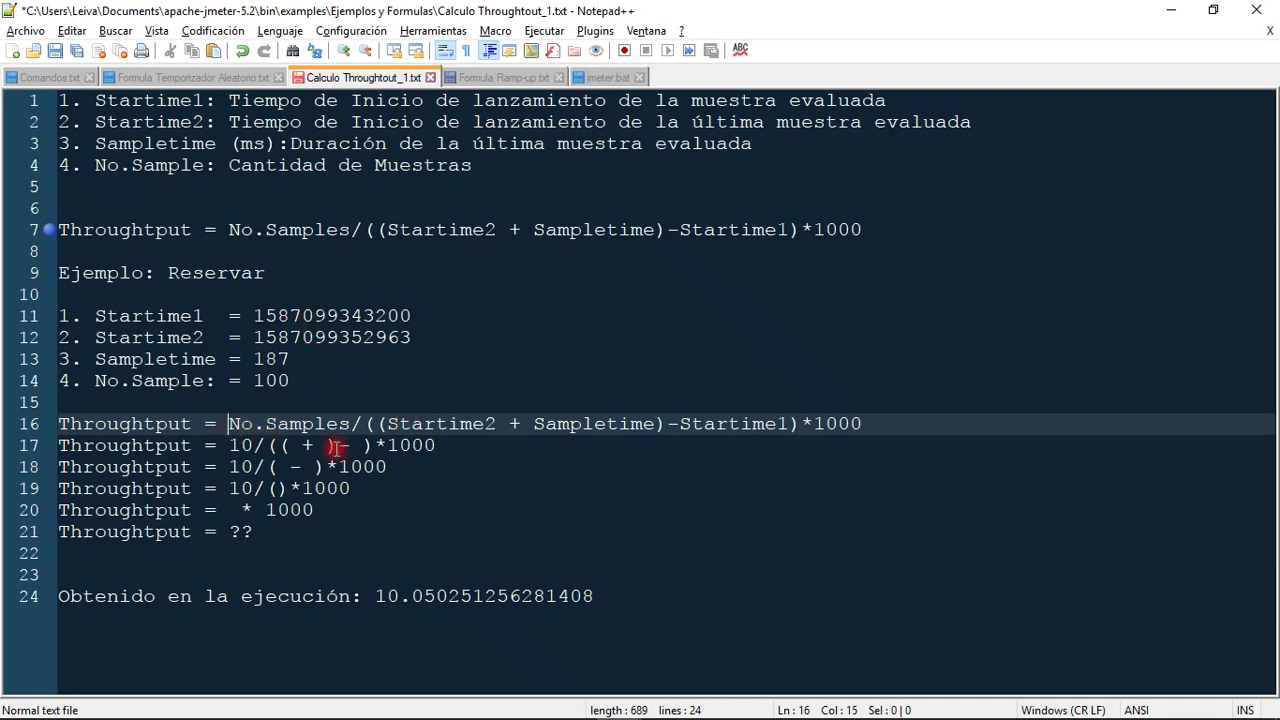
pyautogui.press('Left')
pyautogui.press('Left')
pyautogui.press('Left')
pyautogui.press('Left')
pyautogui.press('Left')
pyautogui.press('Left')
pyautogui.press('Left')
pyautogui.press('Left')
pyautogui.press('Left')
pyautogui.press('Left')
pyautogui.press('Left')
pyautogui.press('Left')
# Change the sample count at the start of the line 17 throughput calculation to 100
pyautogui.click(240, 445)
pyautogui.press('Up')
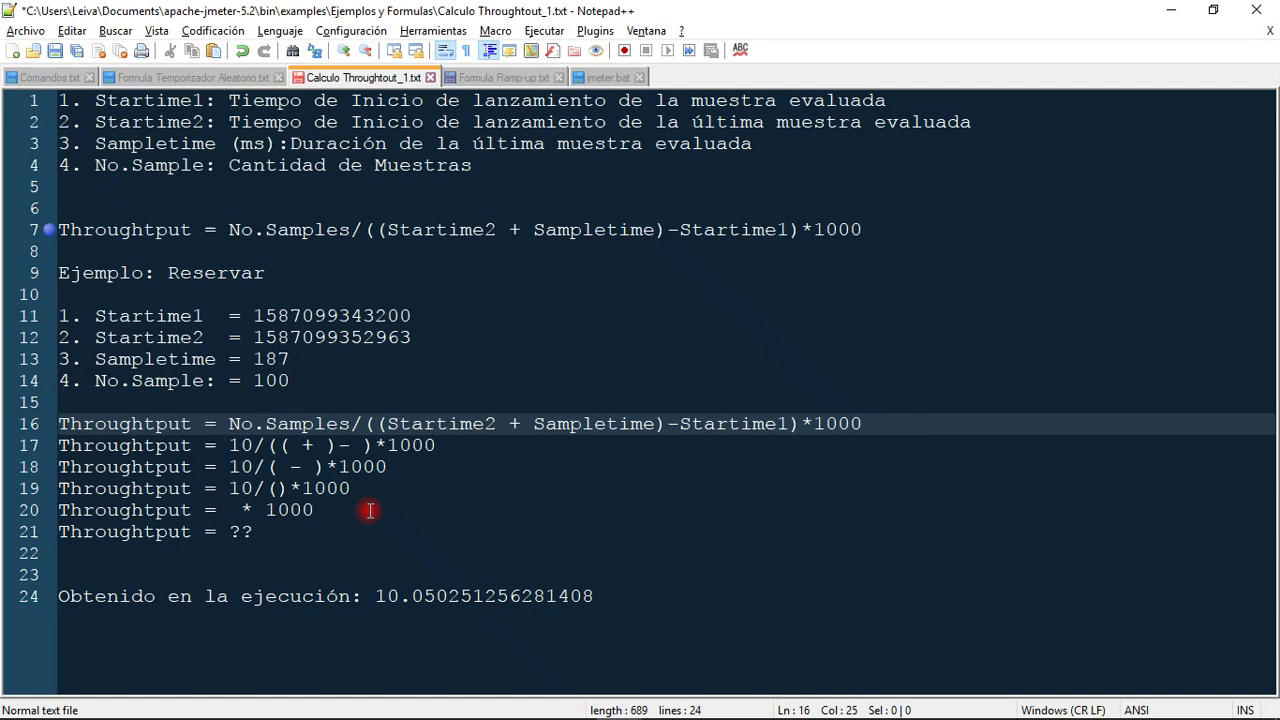
pyautogui.press('Down')
pyautogui.press('Right')
pyautogui.press('Right')
pyautogui.press('Right')
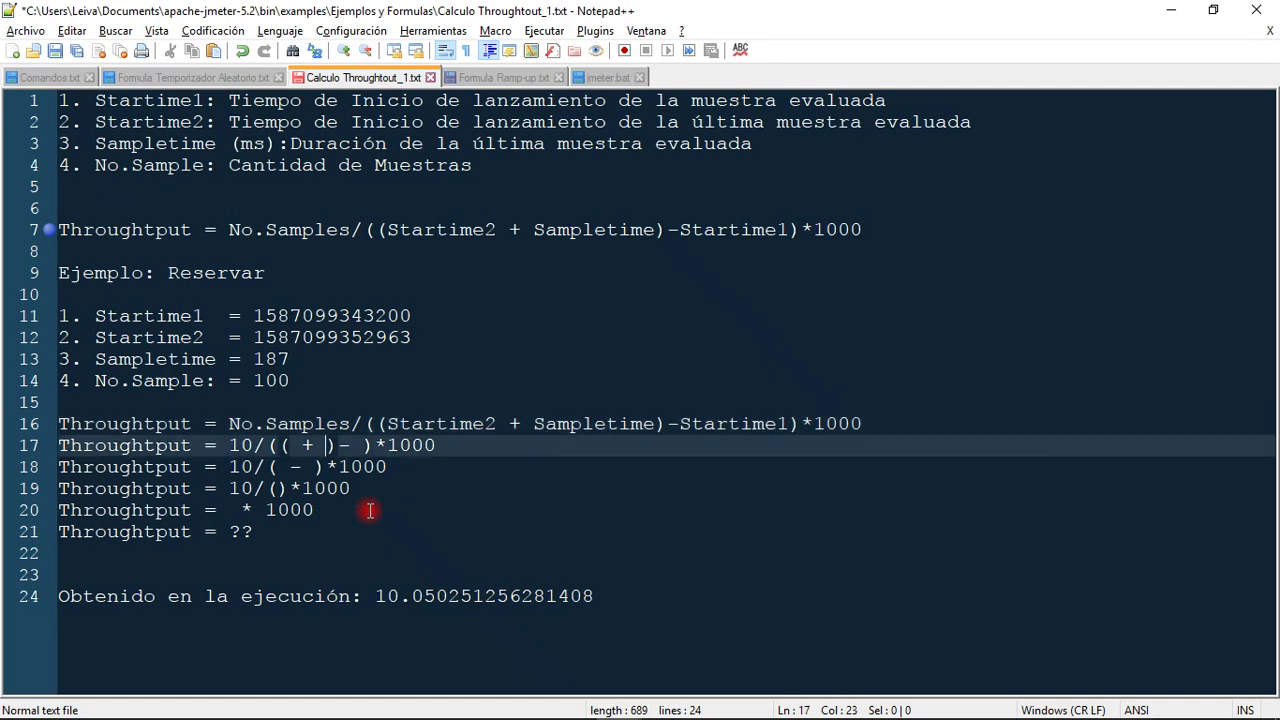
pyautogui.press('Left')
pyautogui.press('Left')
pyautogui.press('Left')
pyautogui.press('Left')
pyautogui.write('0')
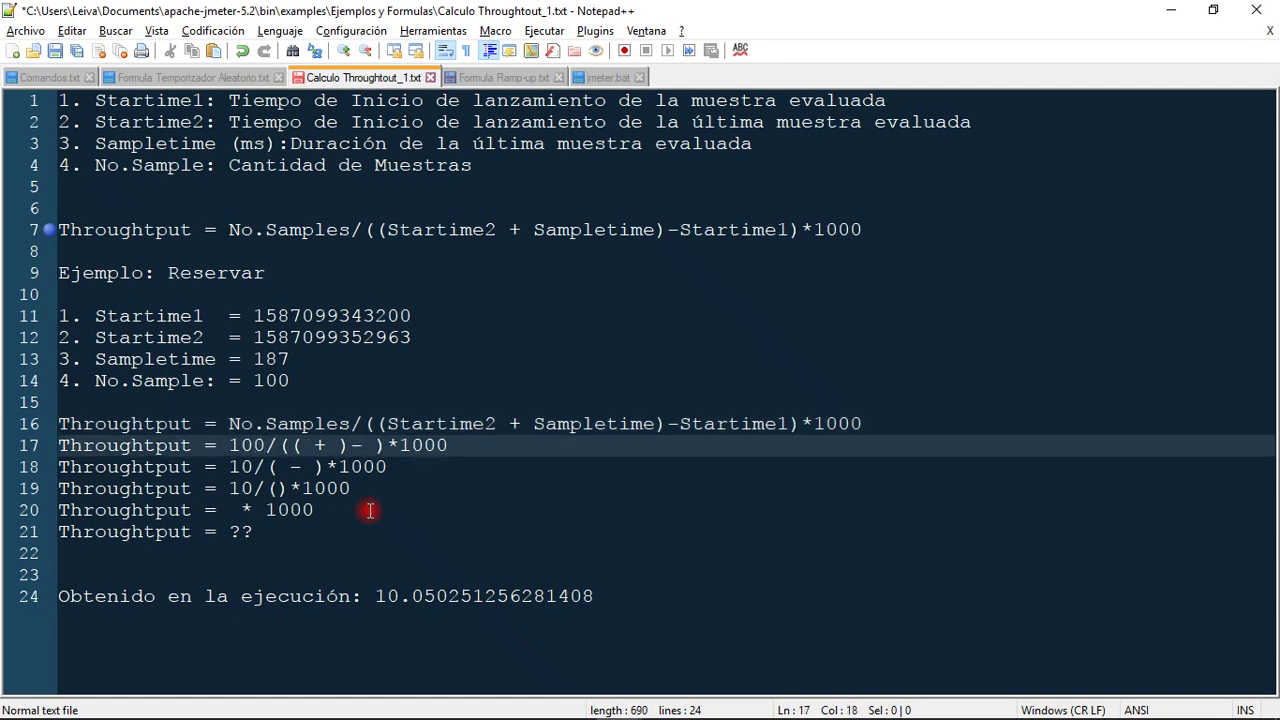
pyautogui.press('Right')
pyautogui.press('Right')
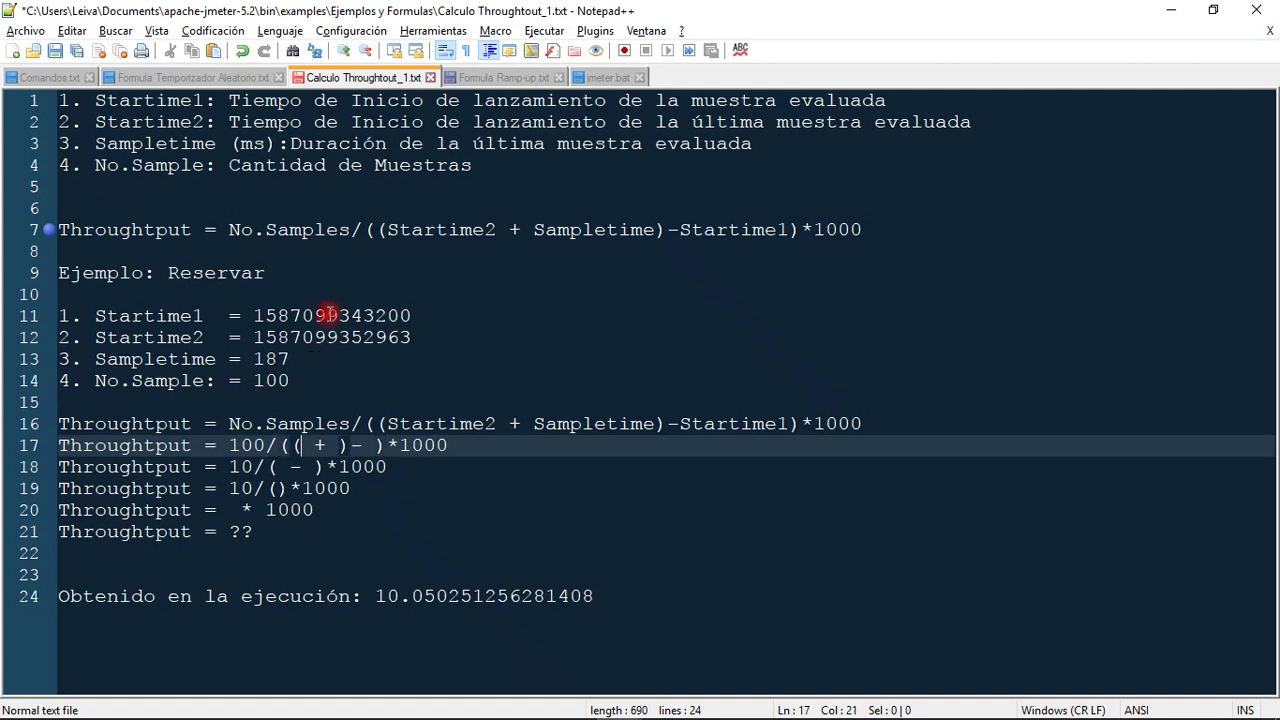
pyautogui.doubleClick(438, 424)
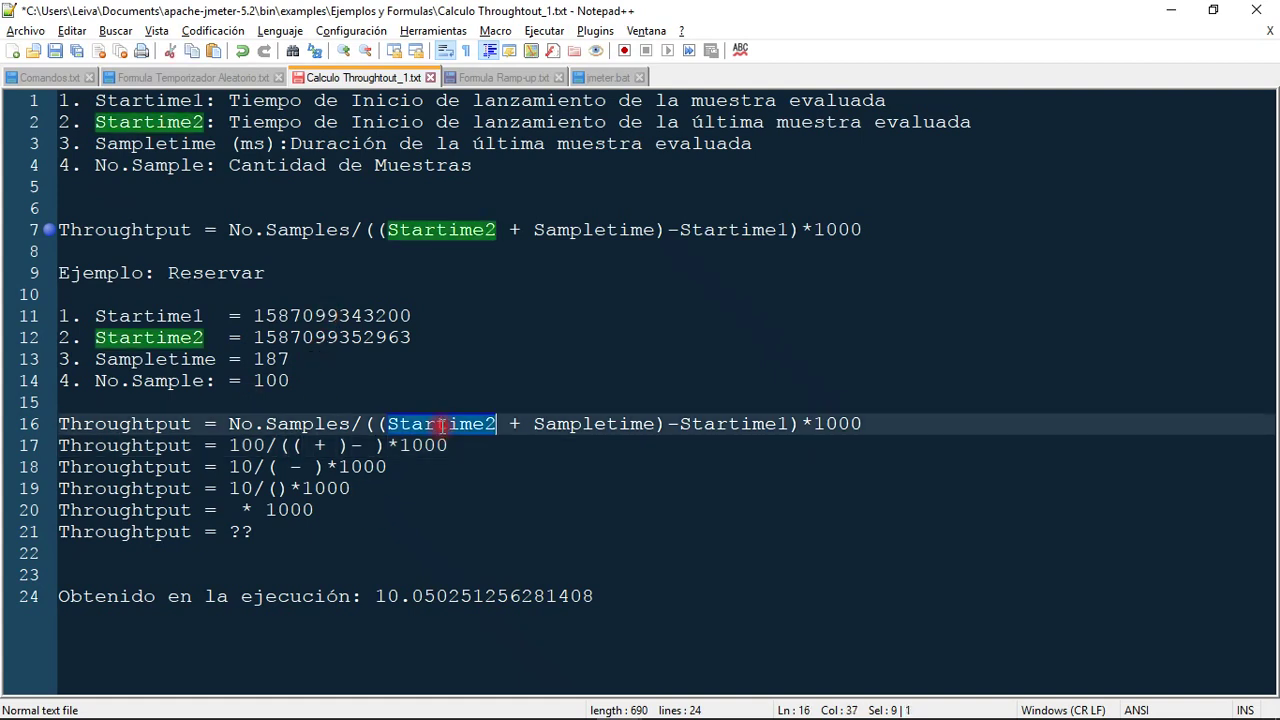
pyautogui.doubleClick(325, 338)
pyautogui.hotkey('ctrl', 'c')
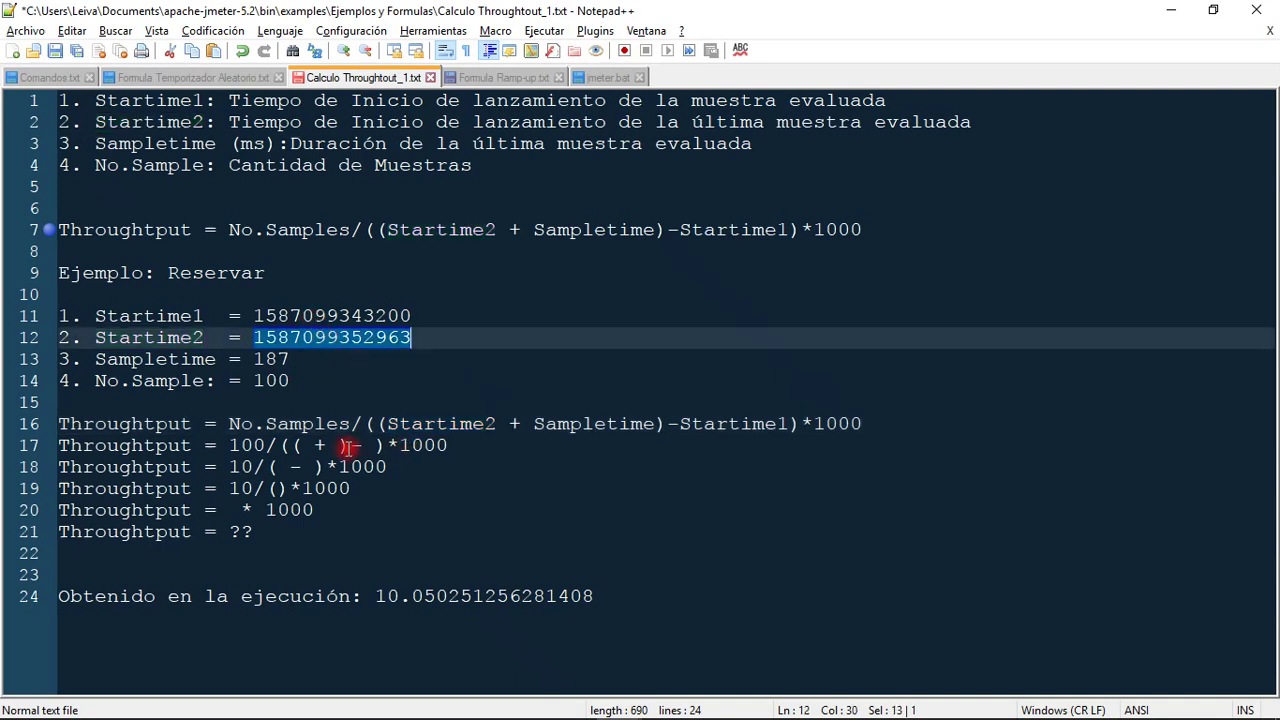
pyautogui.click(312, 445)
pyautogui.press('Left')
pyautogui.hotkey('ctrl', 'v')
pyautogui.press('Right')
pyautogui.press('Right')
# Enter the Sampletime value 187 after the plus sign on line 17
pyautogui.doubleClick(580, 424)
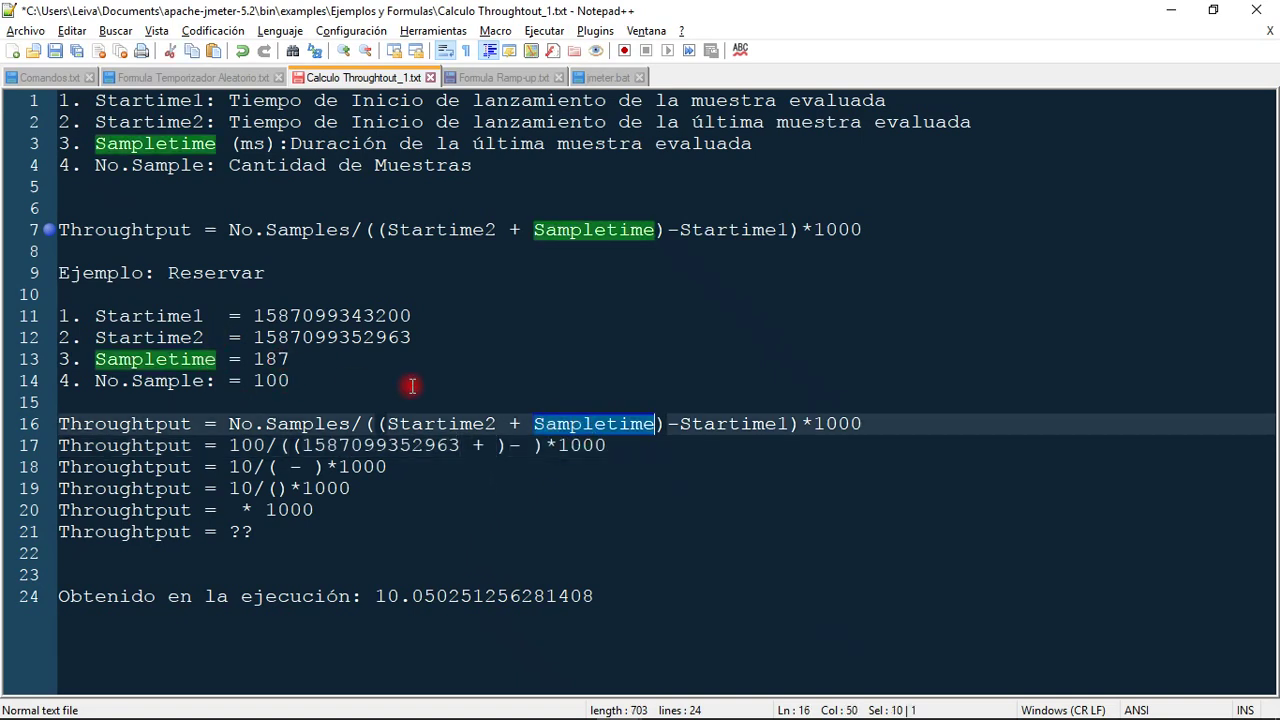
pyautogui.click(490, 445)
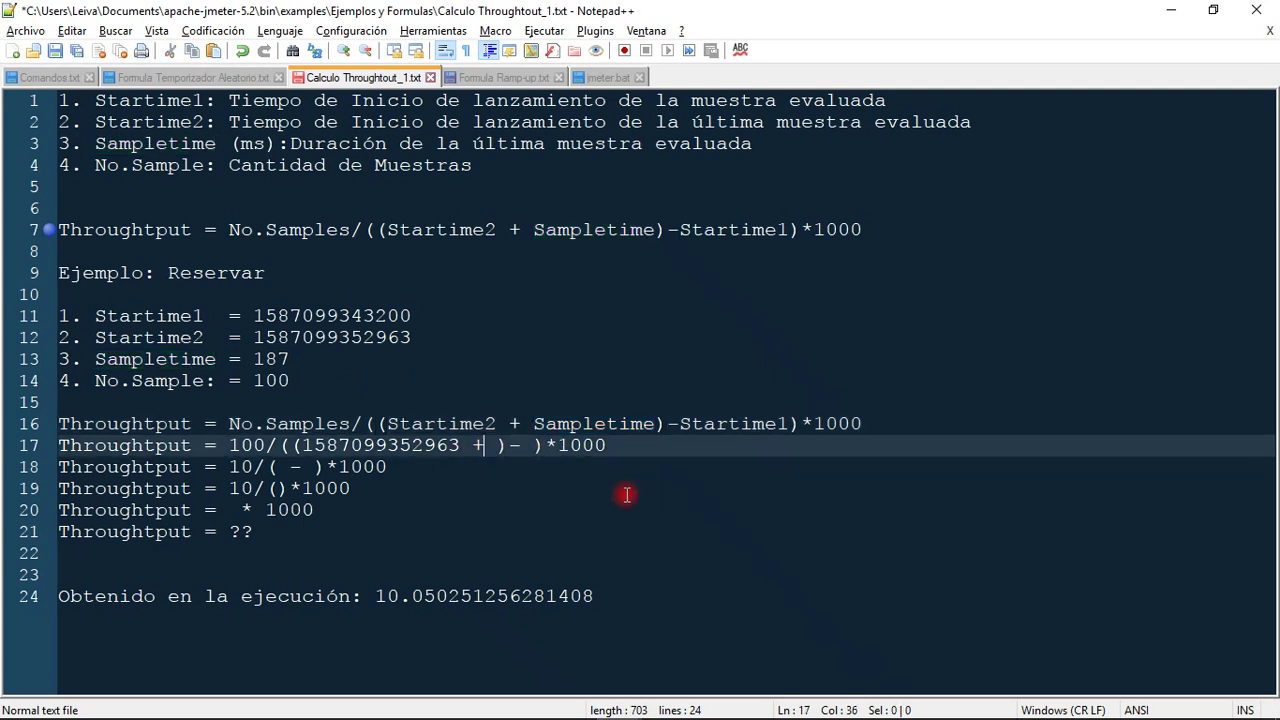
pyautogui.write('187')
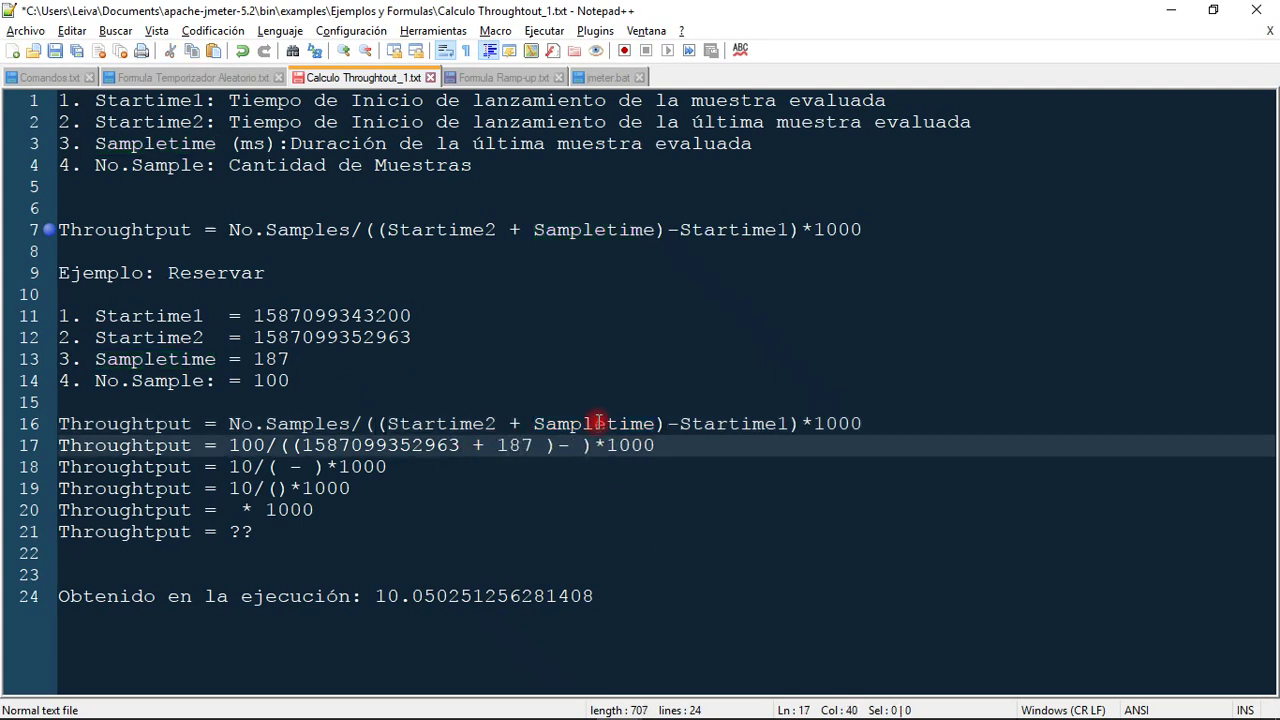
pyautogui.doubleClick(727, 424)
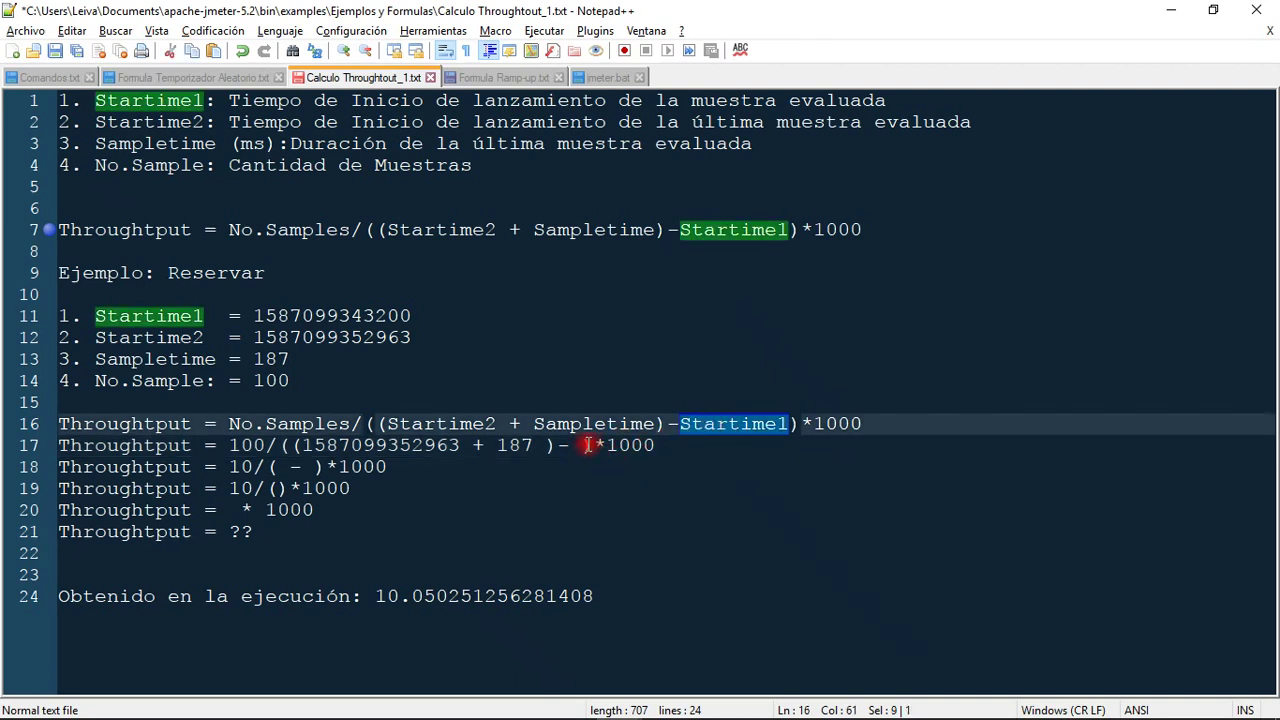
pyautogui.doubleClick(308, 316)
pyautogui.hotkey('ctrl', 'c')
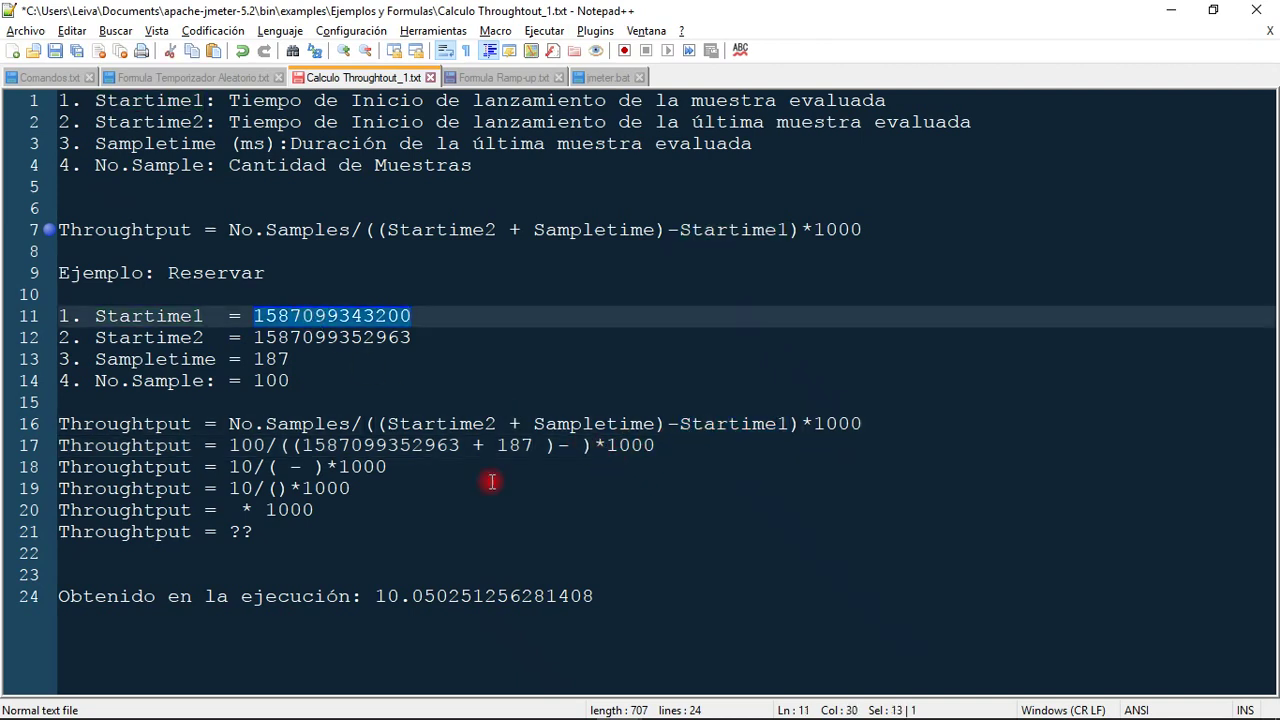
pyautogui.click(582, 445)
pyautogui.hotkey('ctrl', 'v')
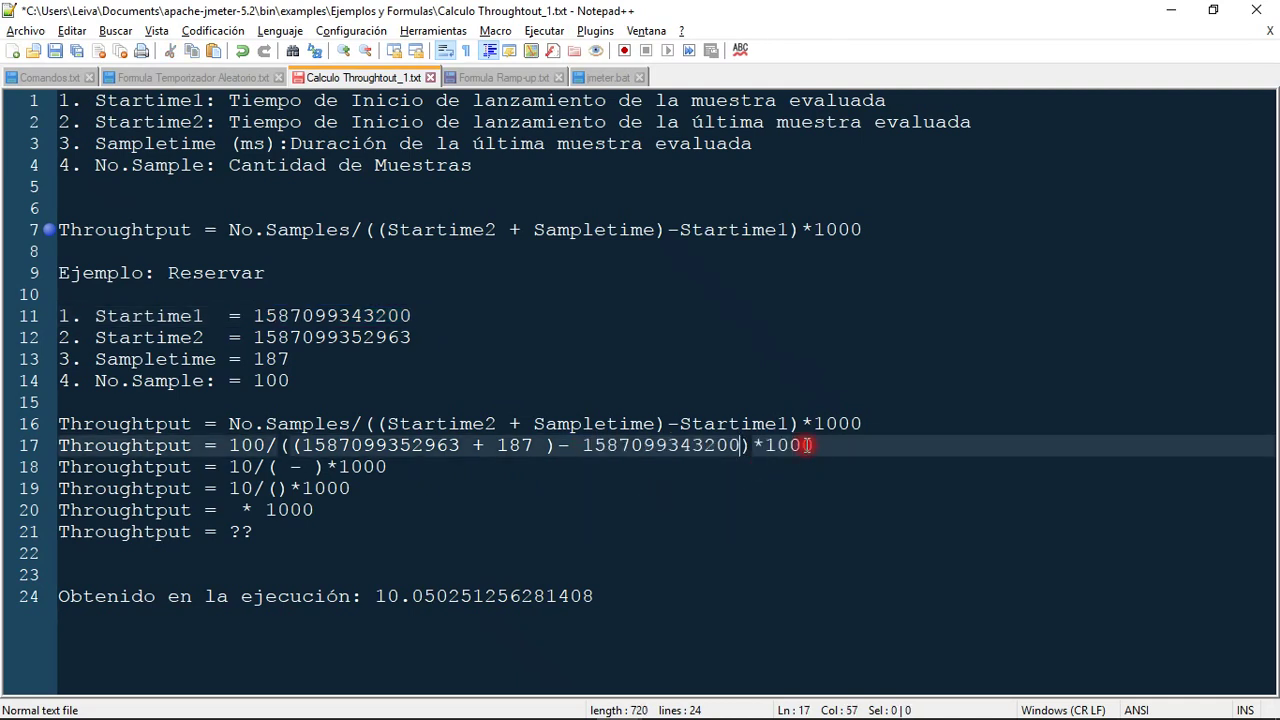
pyautogui.moveTo(231, 445); pyautogui.dragTo(829, 446)
# Change the sample count on lines 18 and 19 of the calculation to 100
pyautogui.click(252, 467)
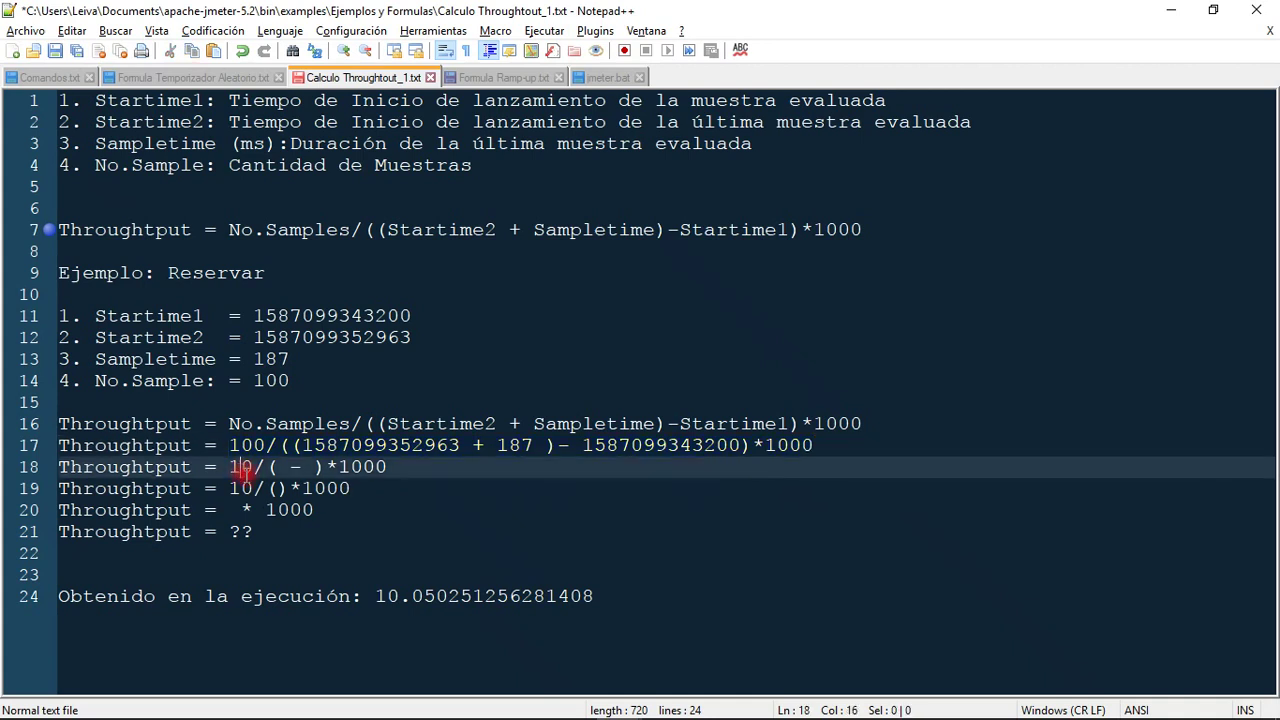
pyautogui.write('0')
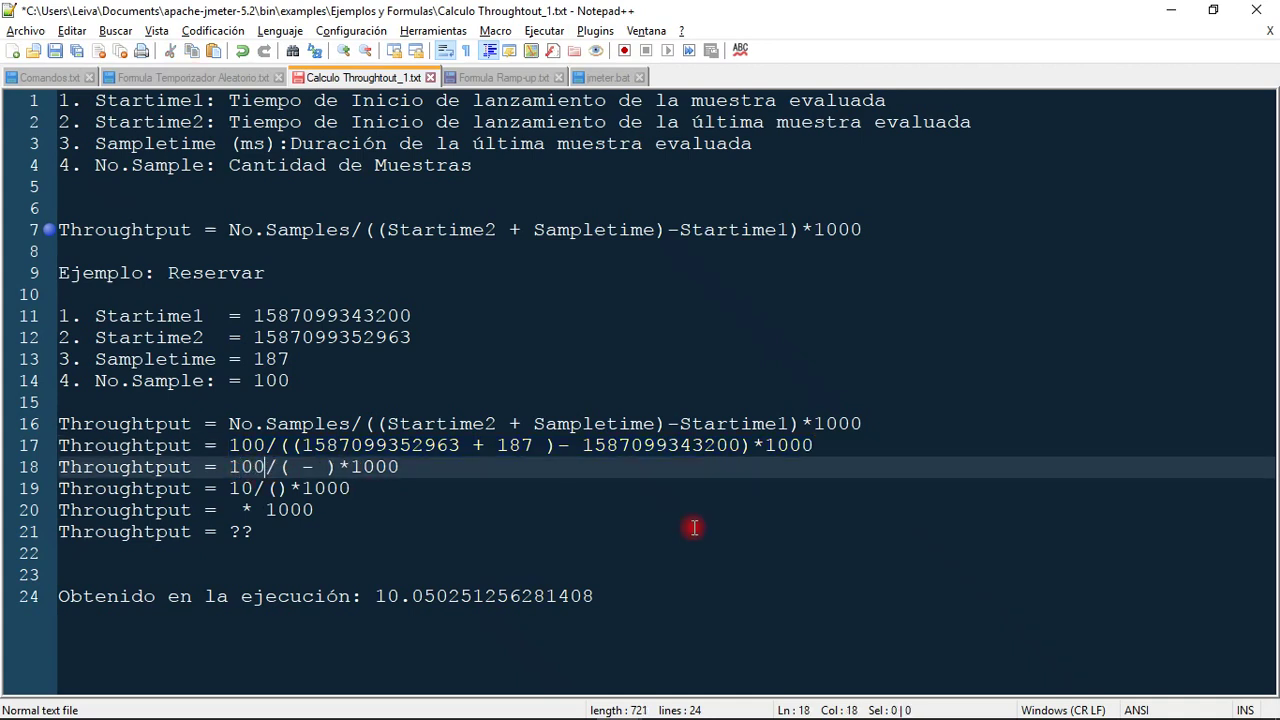
pyautogui.press('Down')
pyautogui.press('Left')
pyautogui.write('0')
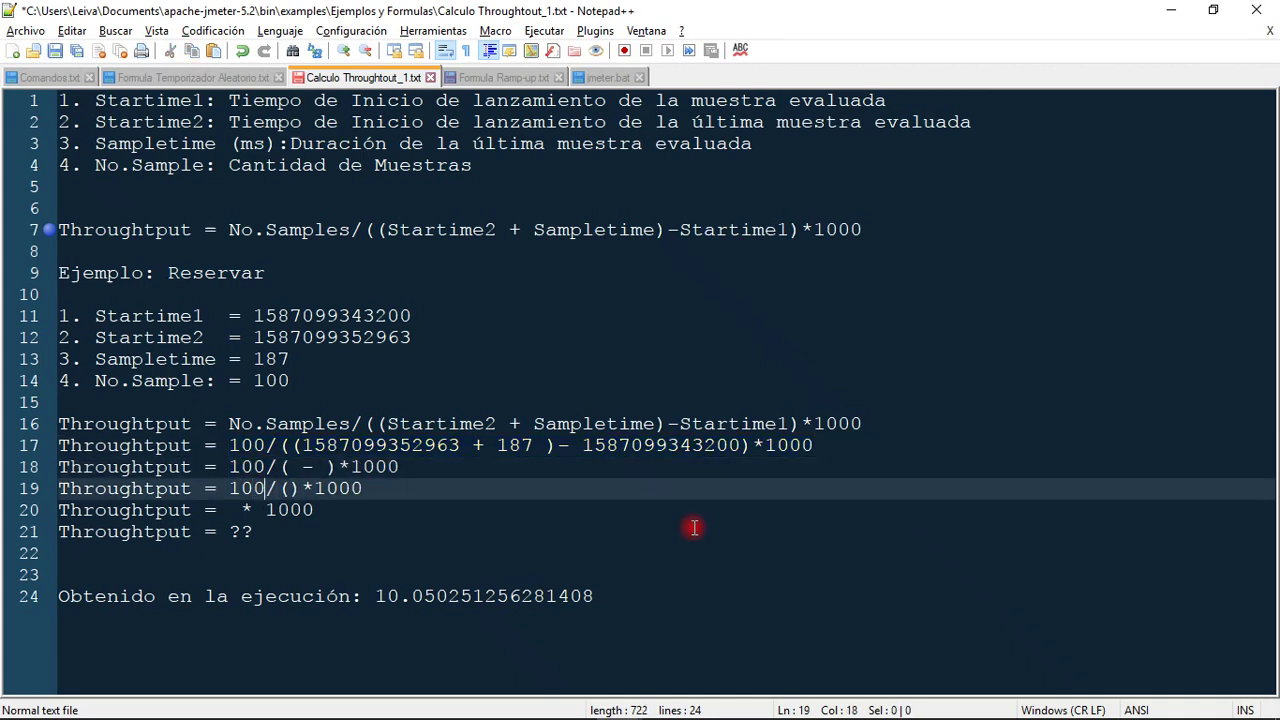
pyautogui.press('Up')
pyautogui.press('Up')
pyautogui.press('Right')
pyautogui.press('Right')
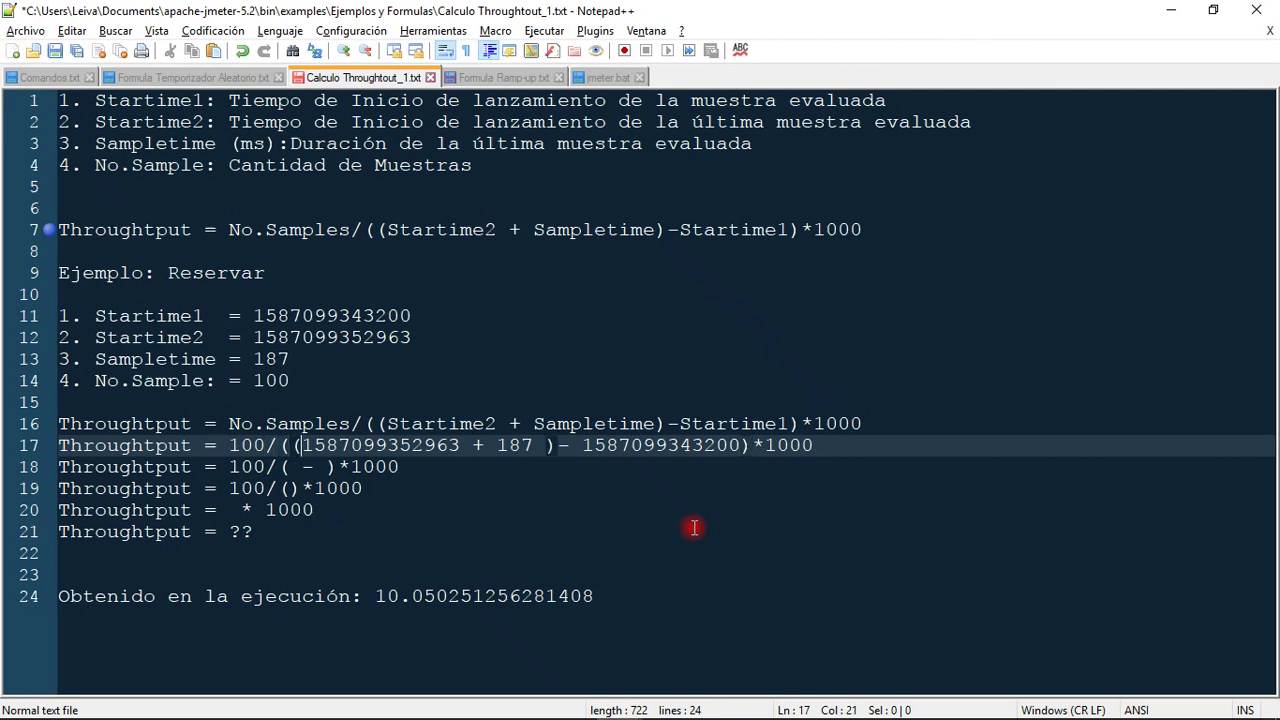
pyautogui.hotkey('ctrl', 'Right')
pyautogui.hotkey('ctrl', 'Right')
pyautogui.click(298, 466)
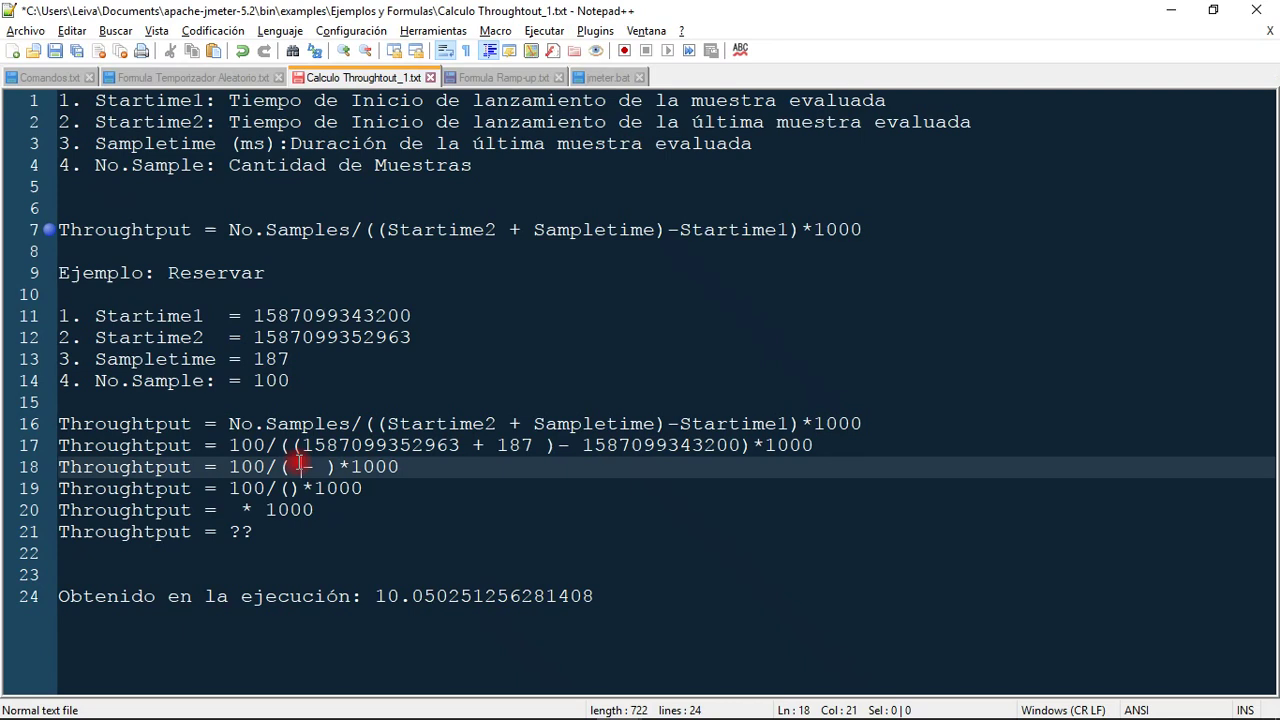
pyautogui.press('Left')
pyautogui.moveTo(304, 447); pyautogui.dragTo(541, 447)
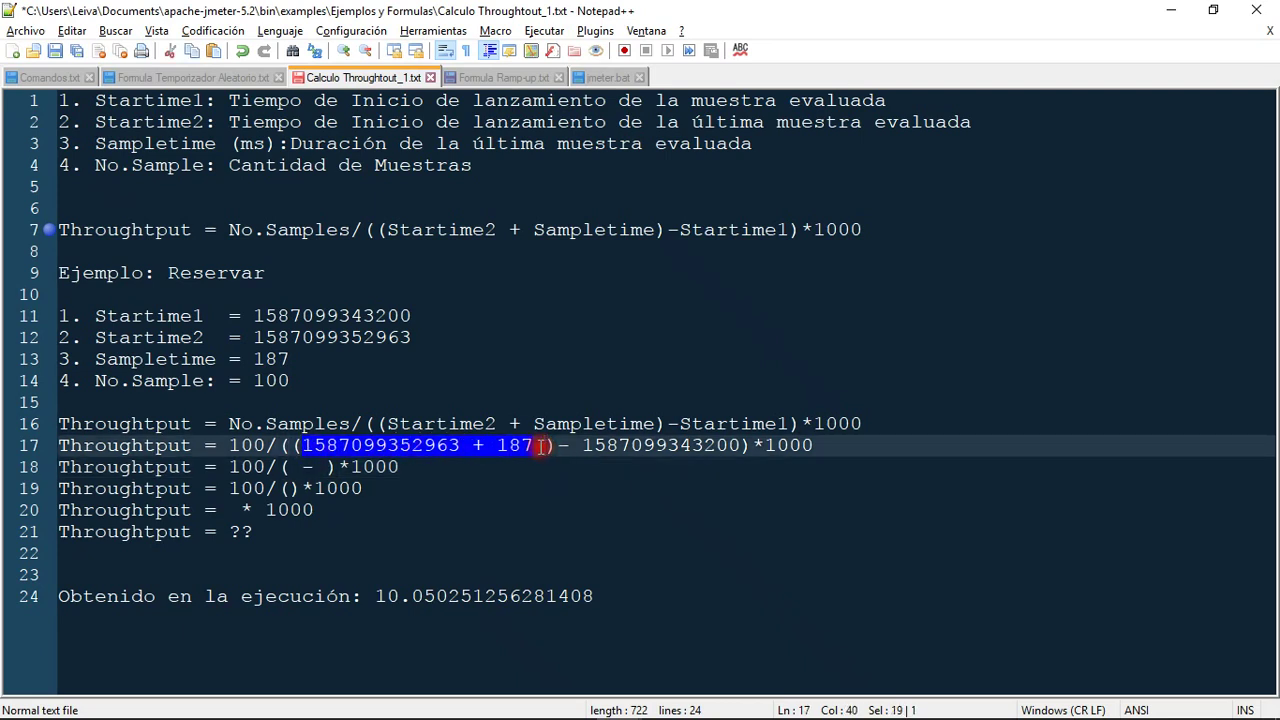
pyautogui.click(290, 467)
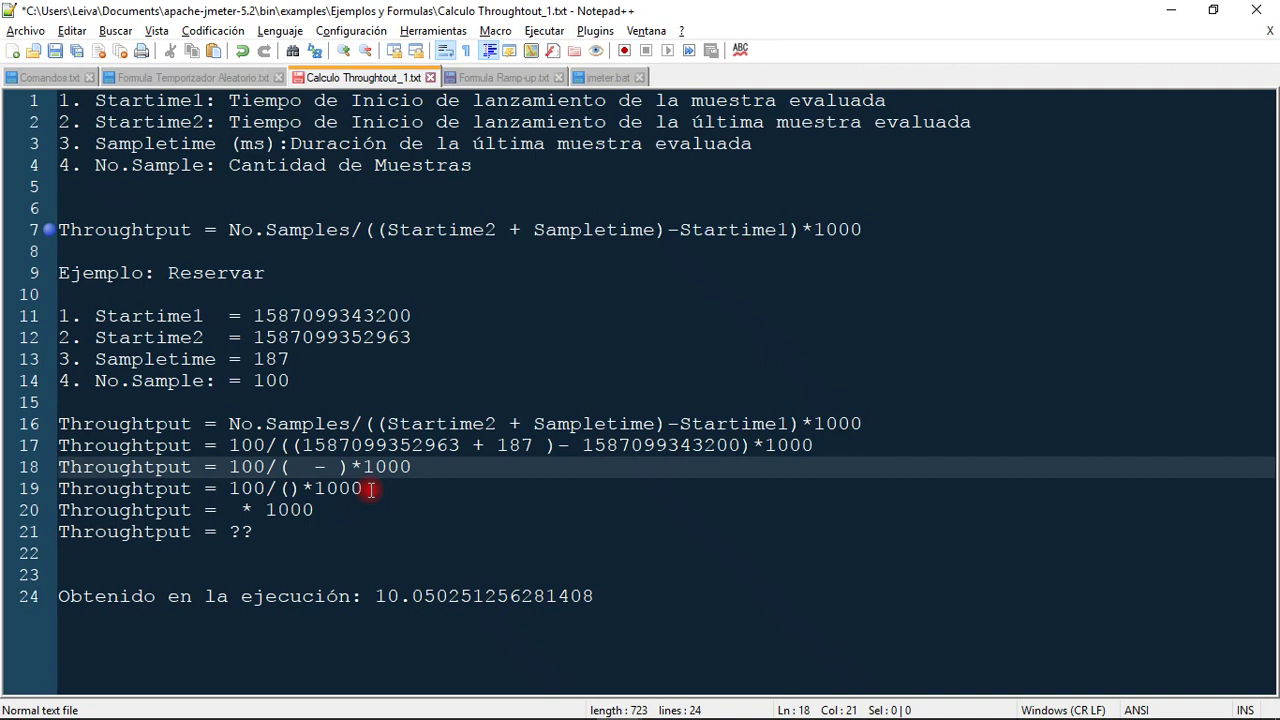
pyautogui.hotkey('ctrl', 'v')
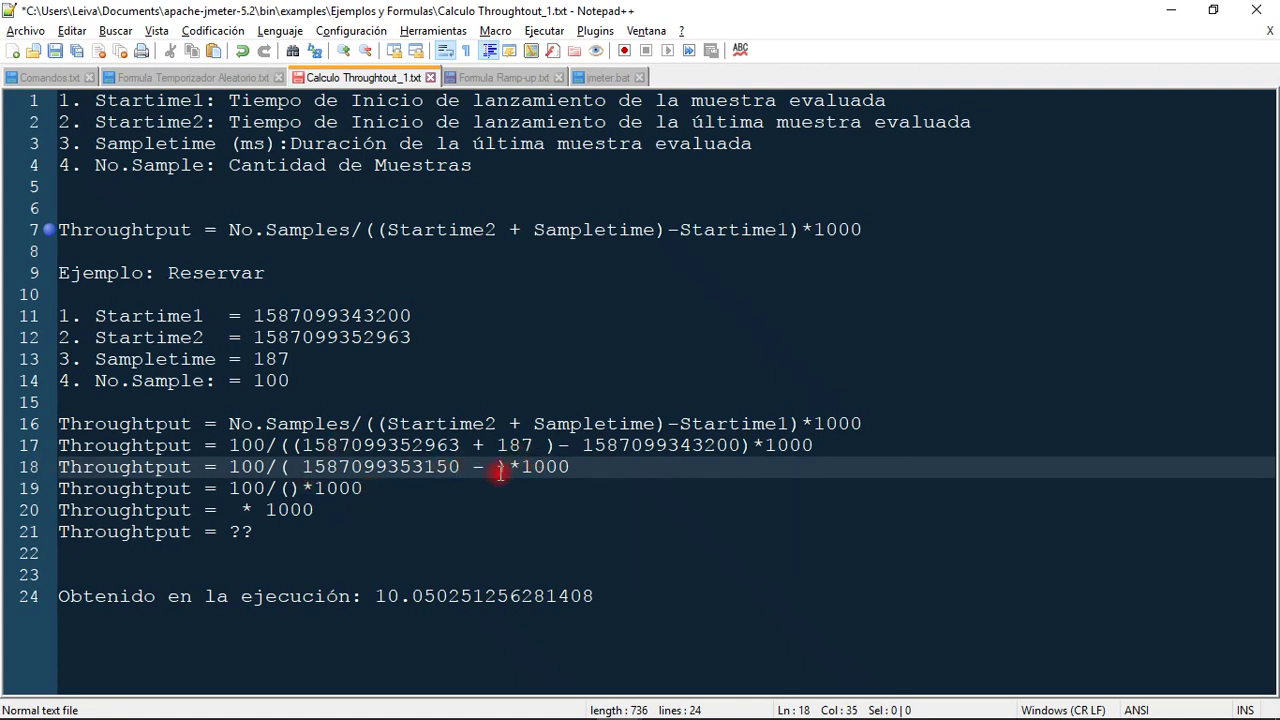
pyautogui.doubleClick(614, 452)
pyautogui.hotkey('ctrl', 'c')
pyautogui.click(500, 467)
pyautogui.hotkey('ctrl', 'v')
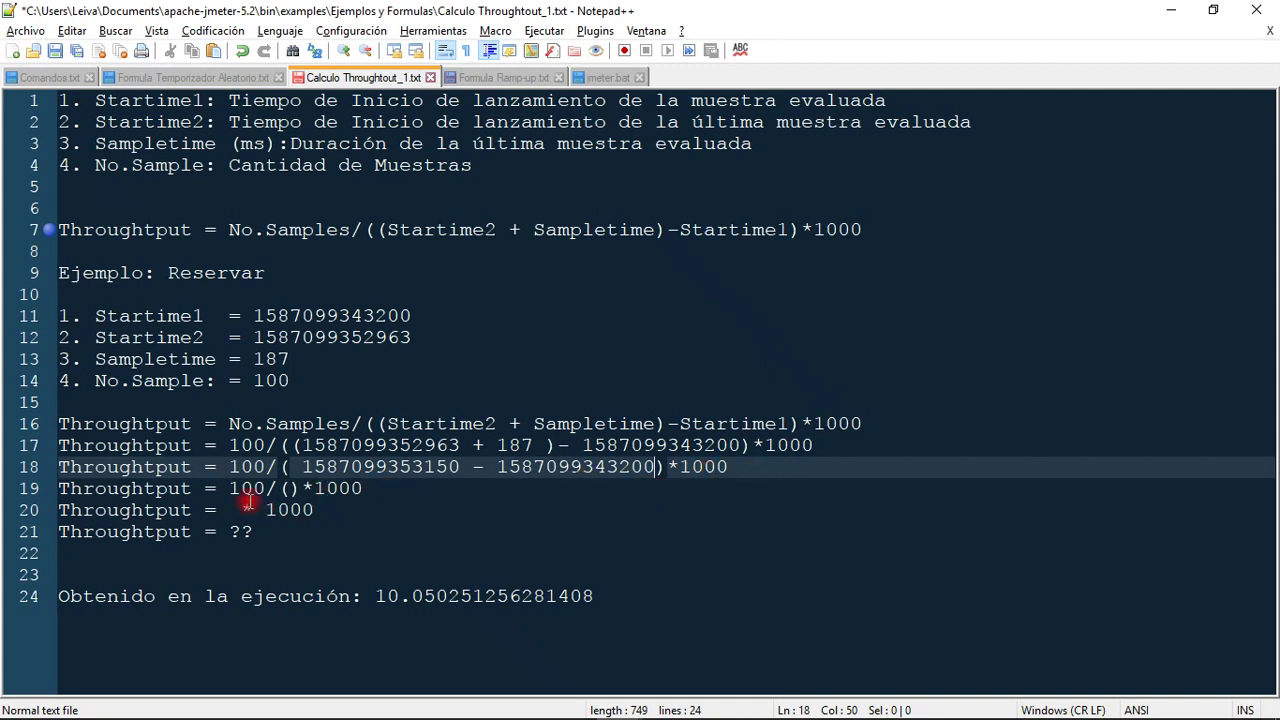
# Enter the difference of the two line 18 times, 9950, in the parentheses on line 19
pyautogui.click(253, 488)
pyautogui.press('Right')
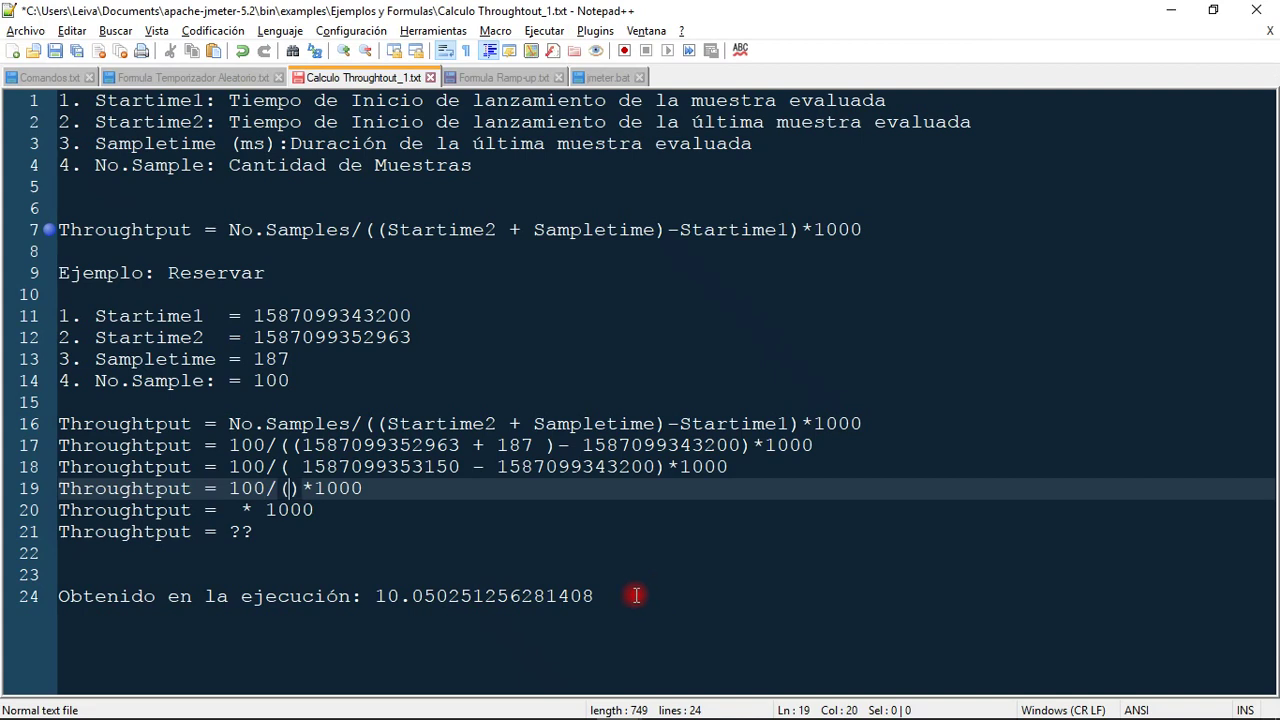
pyautogui.moveTo(302, 467); pyautogui.dragTo(655, 467)
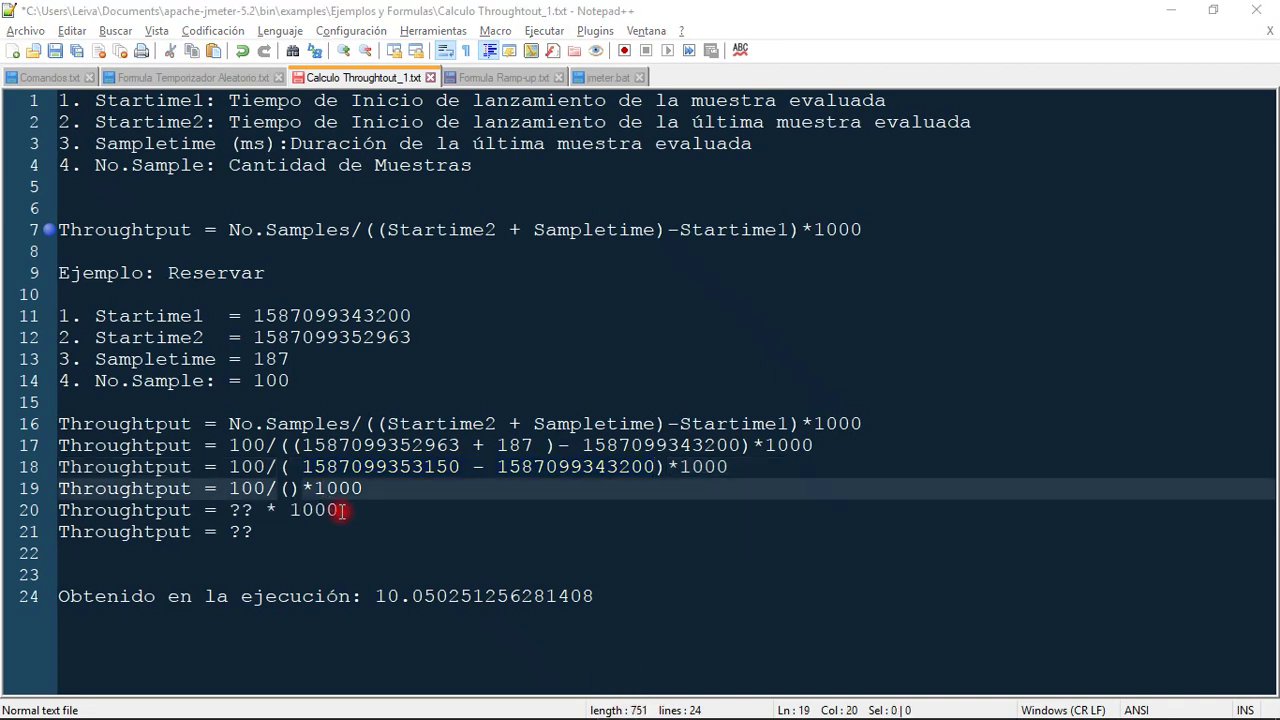
pyautogui.click(288, 488)
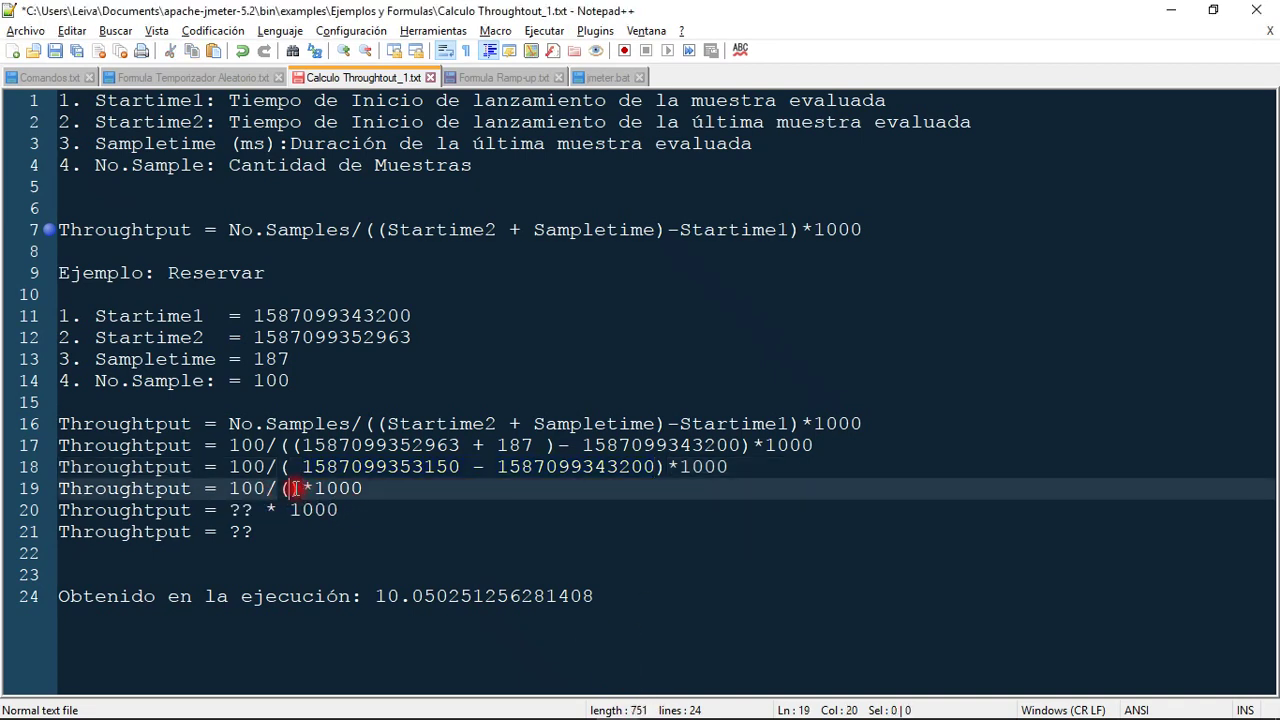
pyautogui.write('9950')
pyautogui.press('Left')
pyautogui.press('Right')
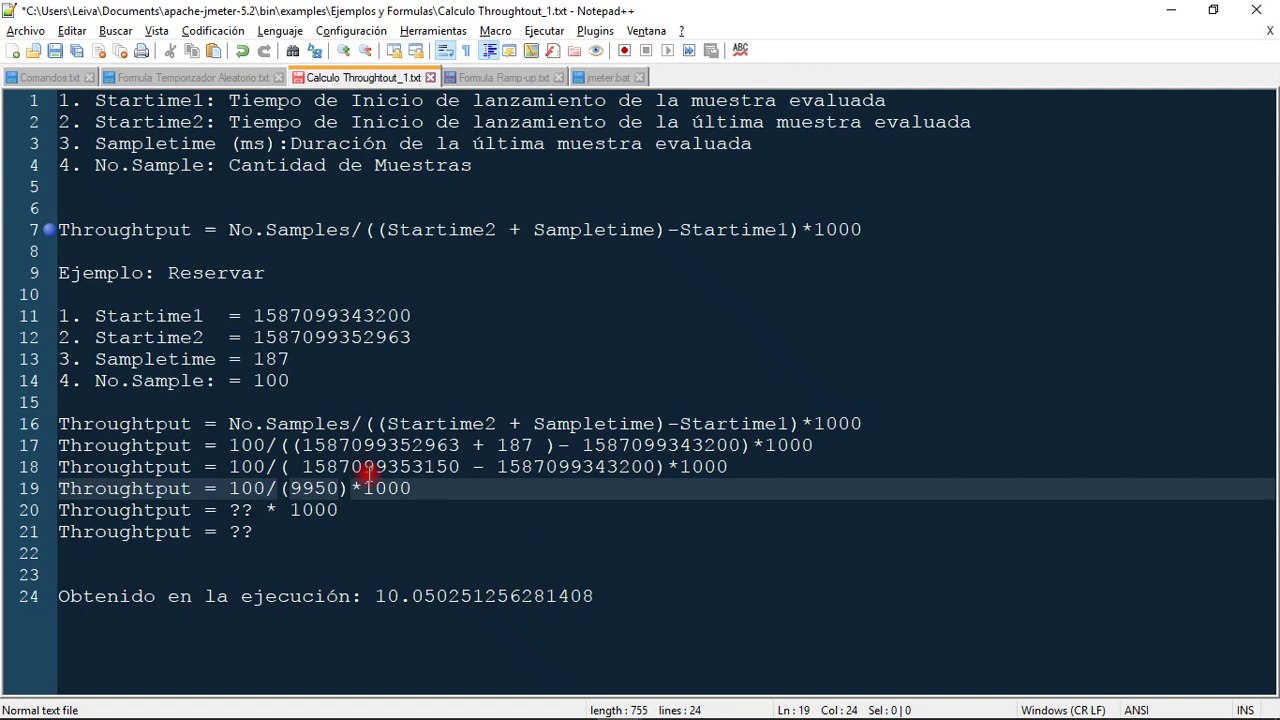
pyautogui.doubleClick(313, 491)
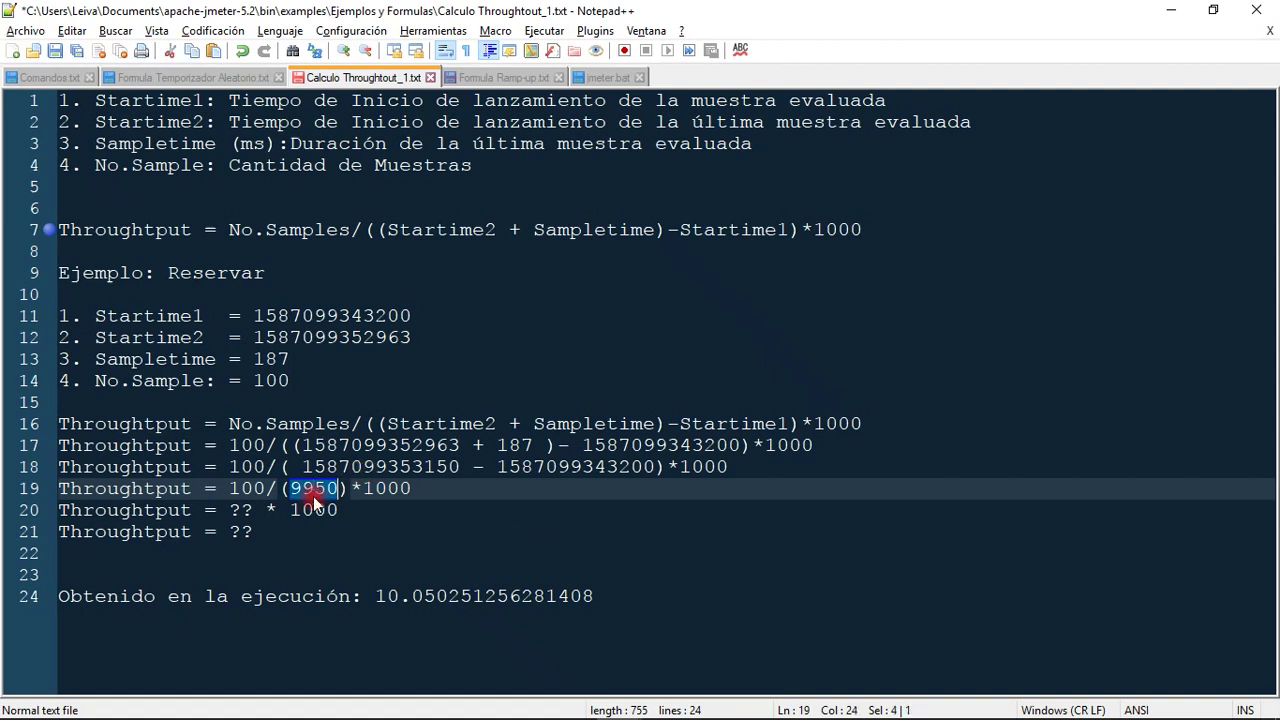
pyautogui.moveTo(227, 491); pyautogui.dragTo(422, 488)
pyautogui.click(386, 511)
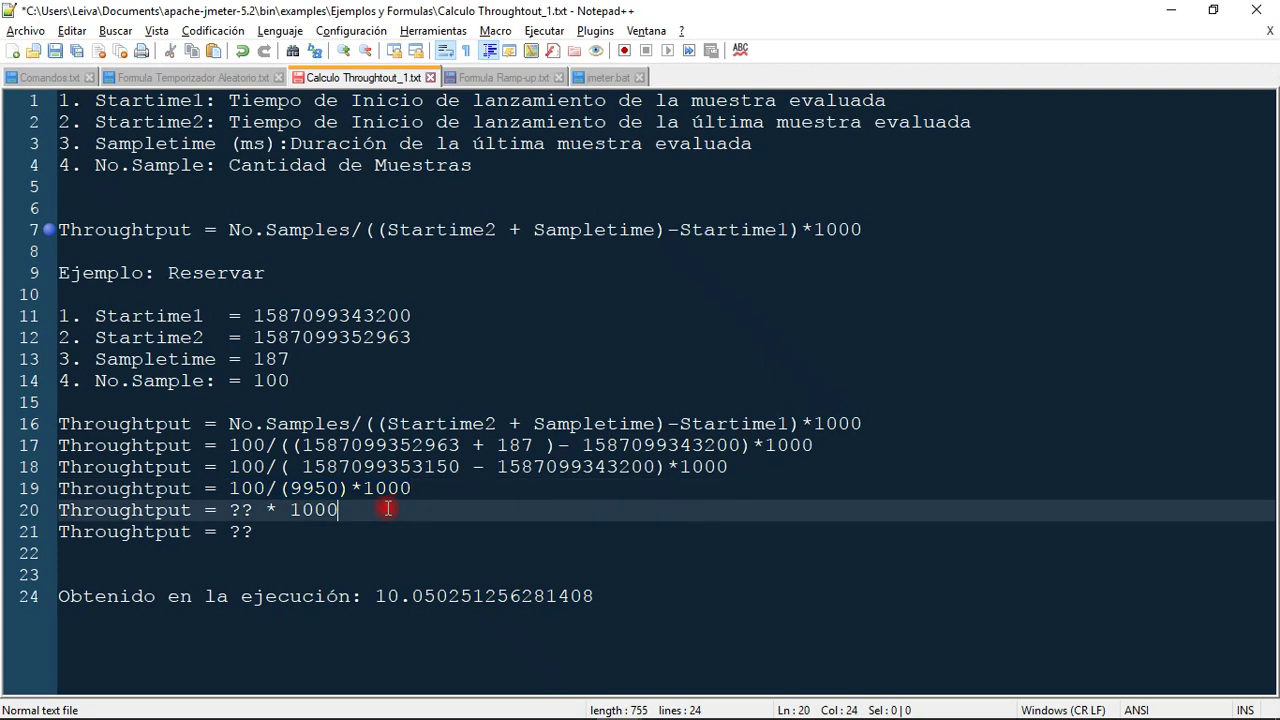
pyautogui.doubleClick(241, 490)
pyautogui.click(258, 494)
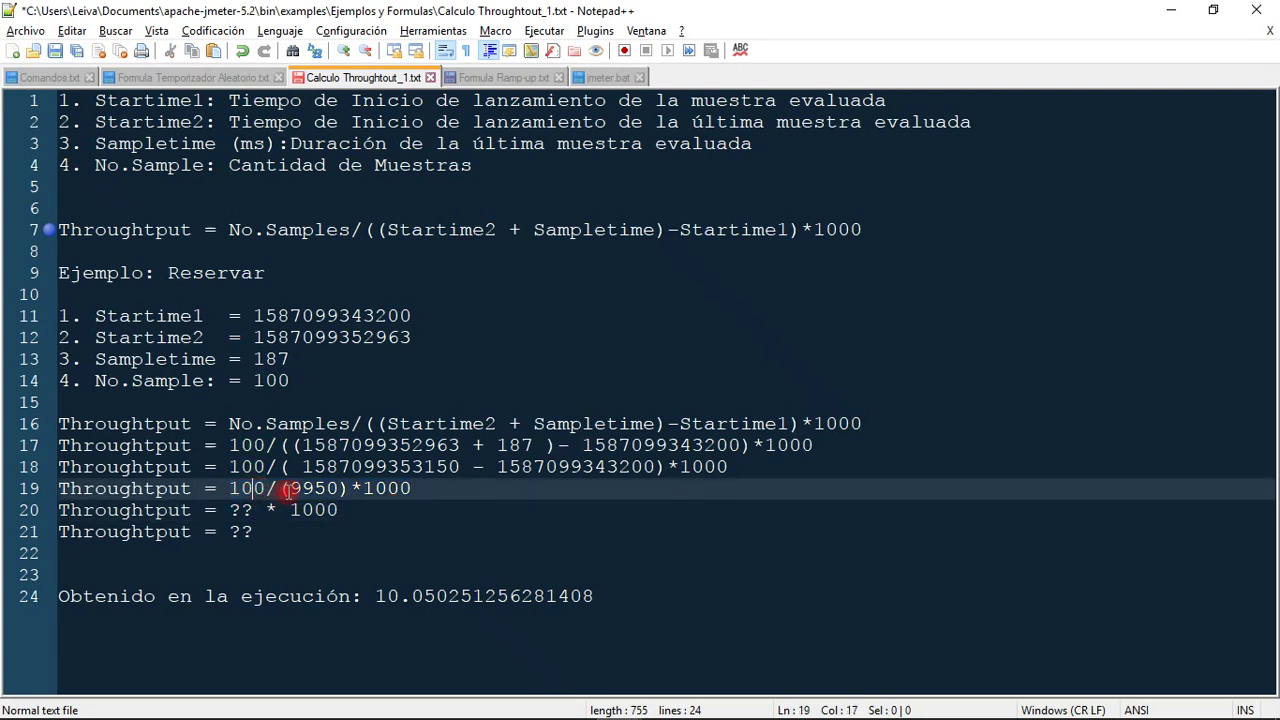
pyautogui.doubleClick(253, 490)
pyautogui.doubleClick(309, 494)
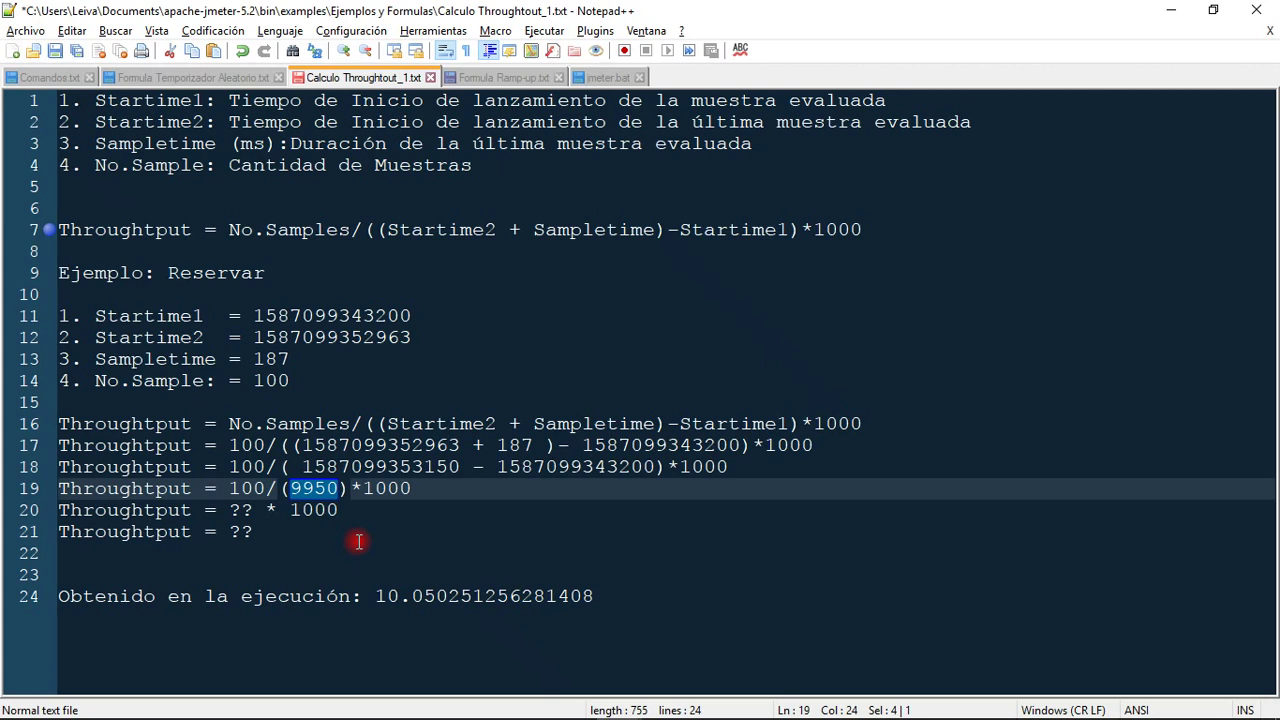
pyautogui.click(241, 512)
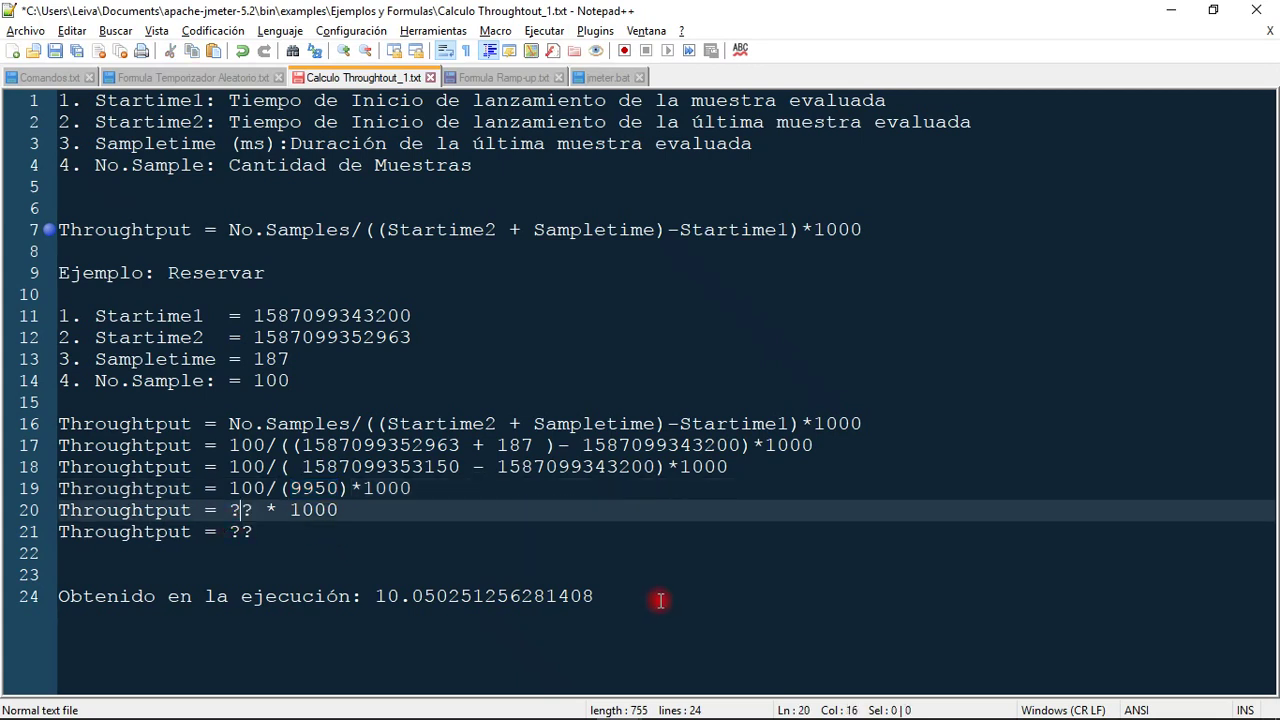
pyautogui.hotkey('shift', 'Right')
pyautogui.hotkey('shift', 'Right')
pyautogui.press('Right')
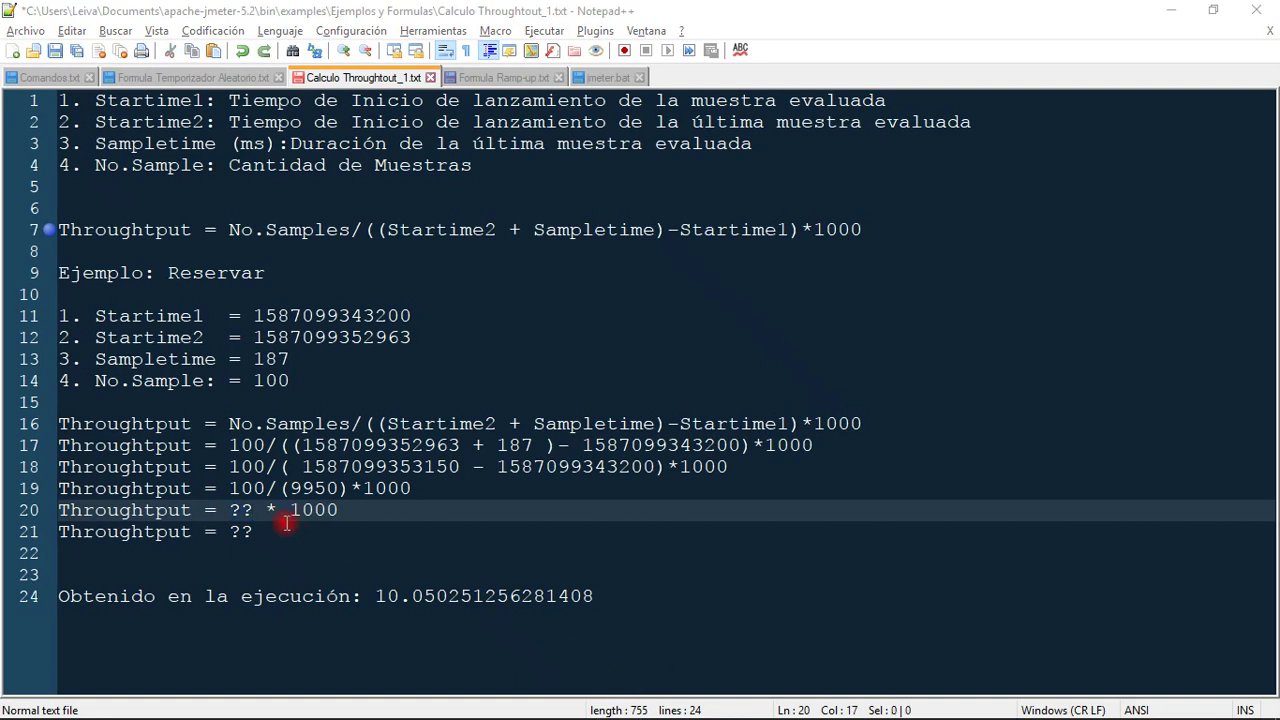
pyautogui.doubleClick(241, 512)
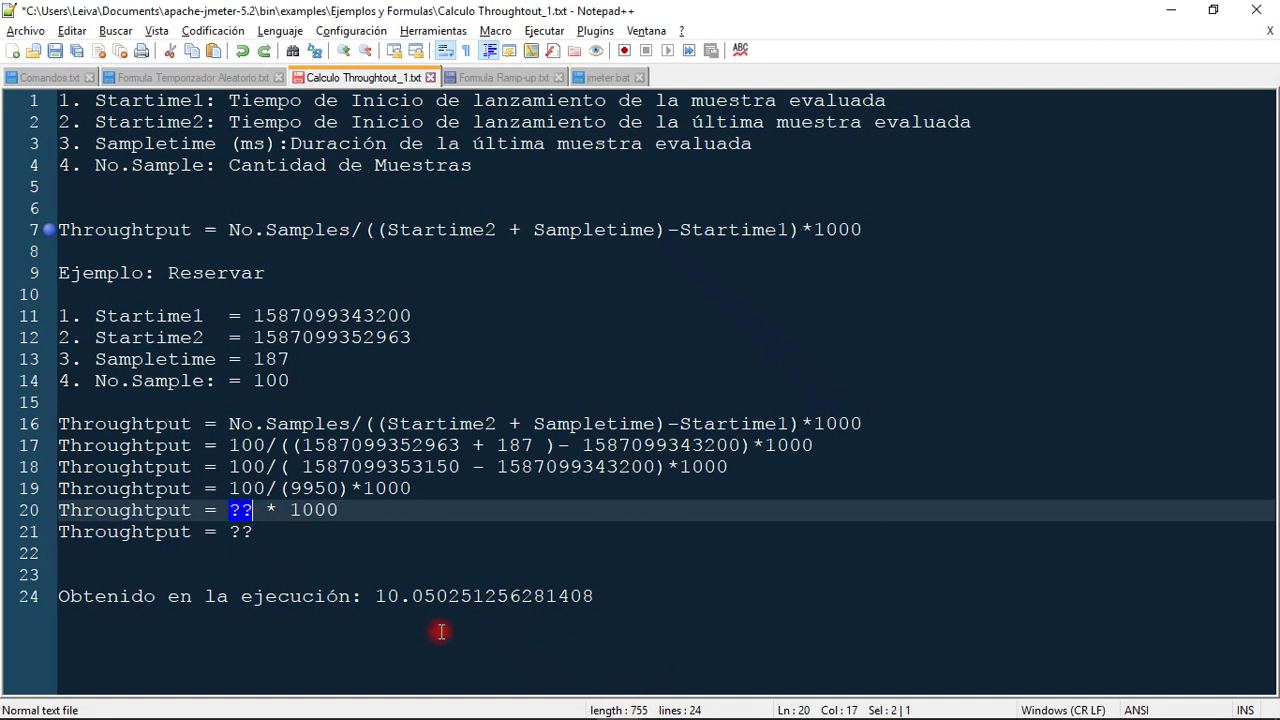
pyautogui.hotkey('ctrl', 'v')
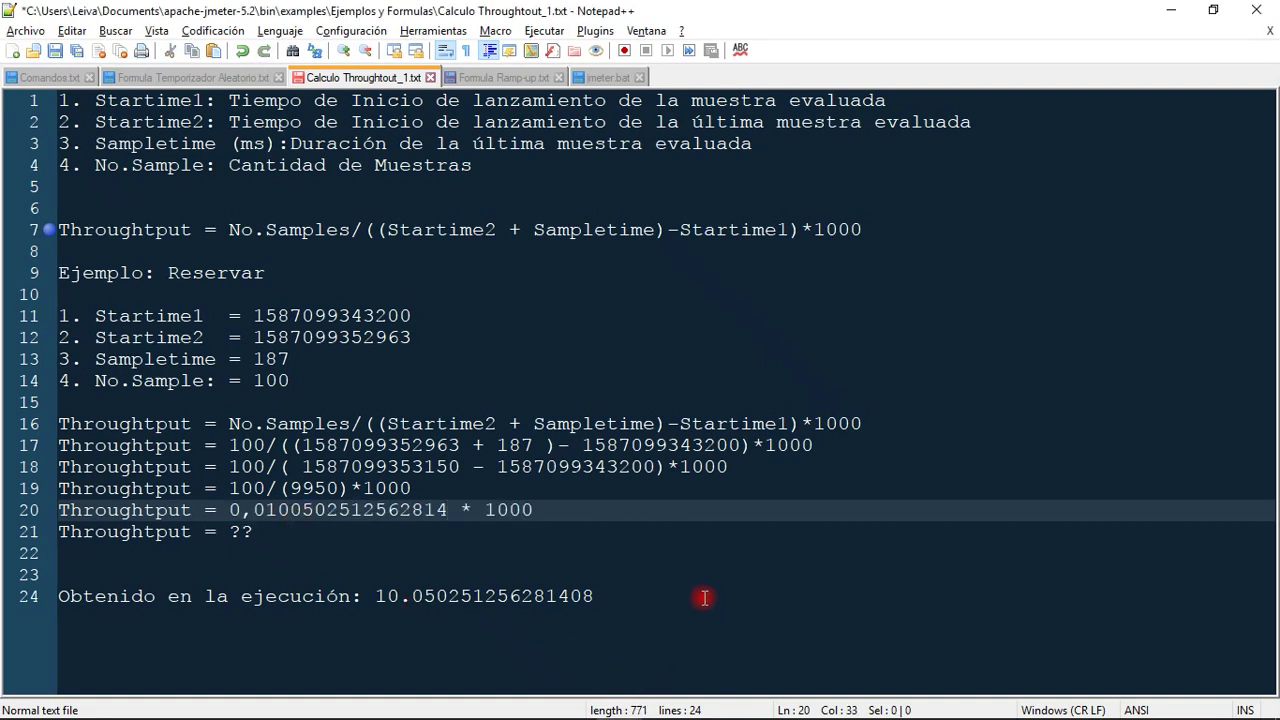
pyautogui.moveTo(229, 488); pyautogui.dragTo(340, 488)
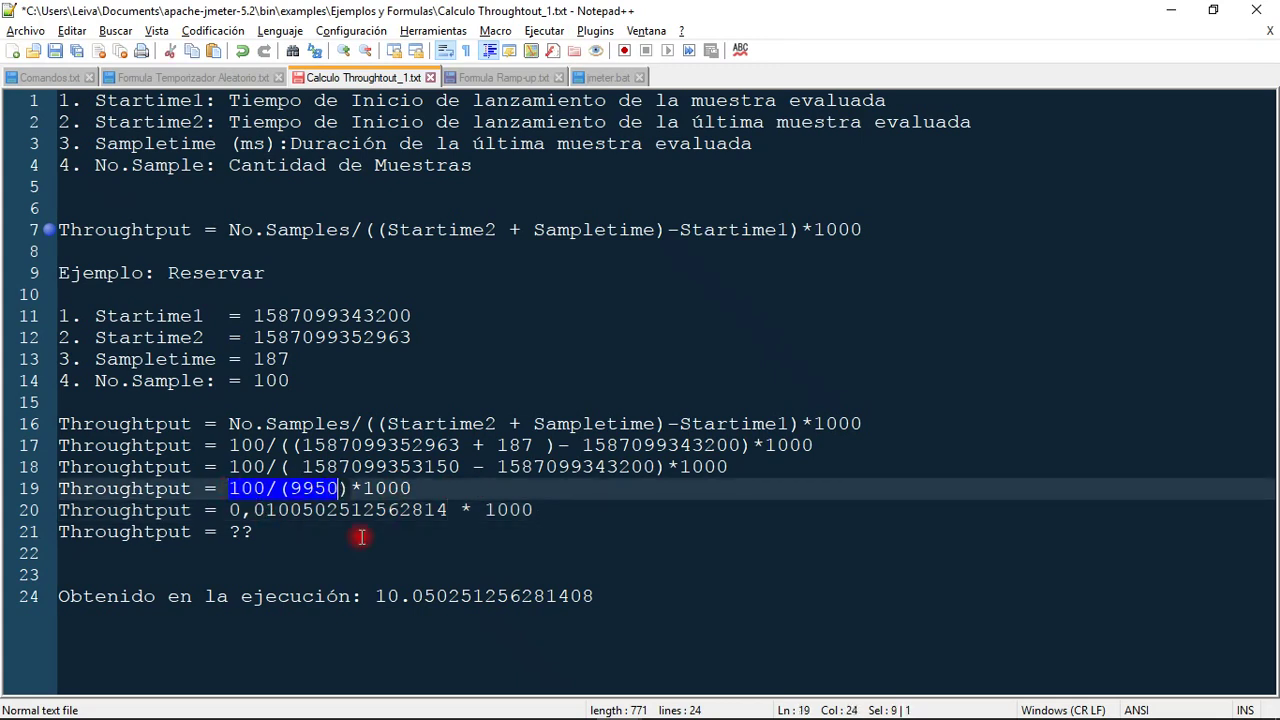
pyautogui.click(559, 514)
pyautogui.moveTo(559, 514); pyautogui.dragTo(446, 514)
pyautogui.doubleClick(240, 531)
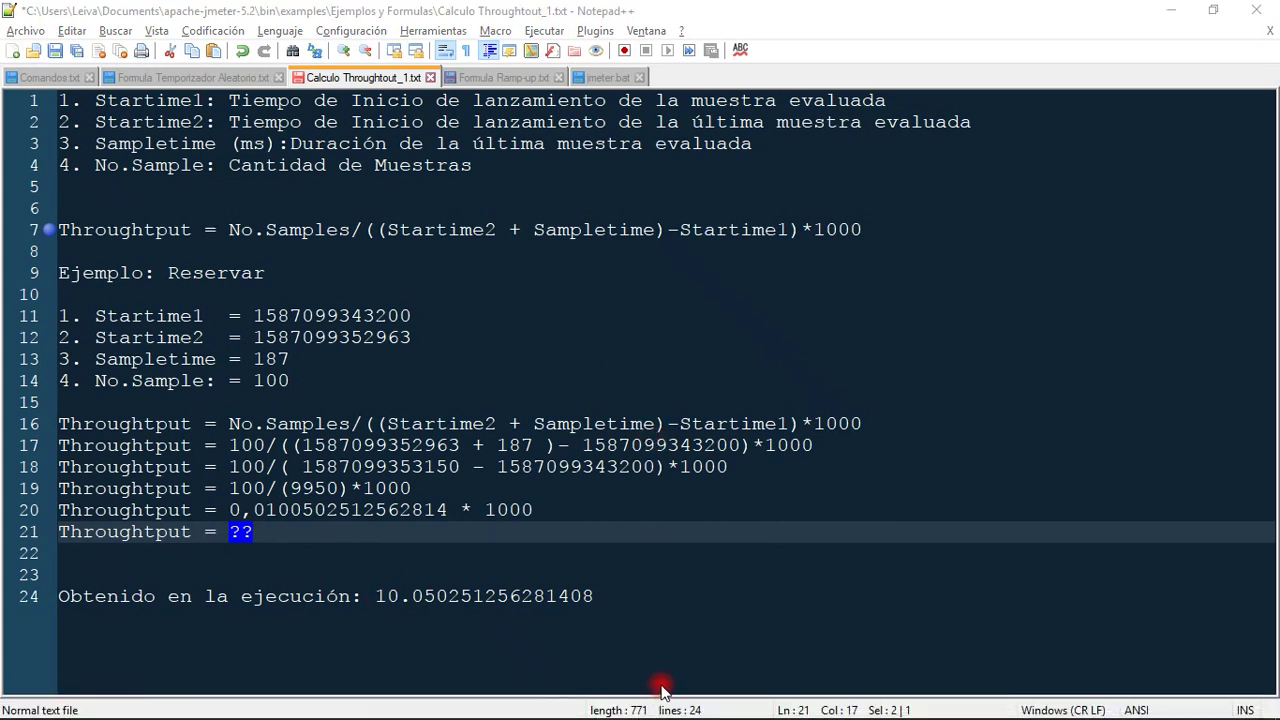
pyautogui.click(232, 532)
pyautogui.doubleClick(240, 531)
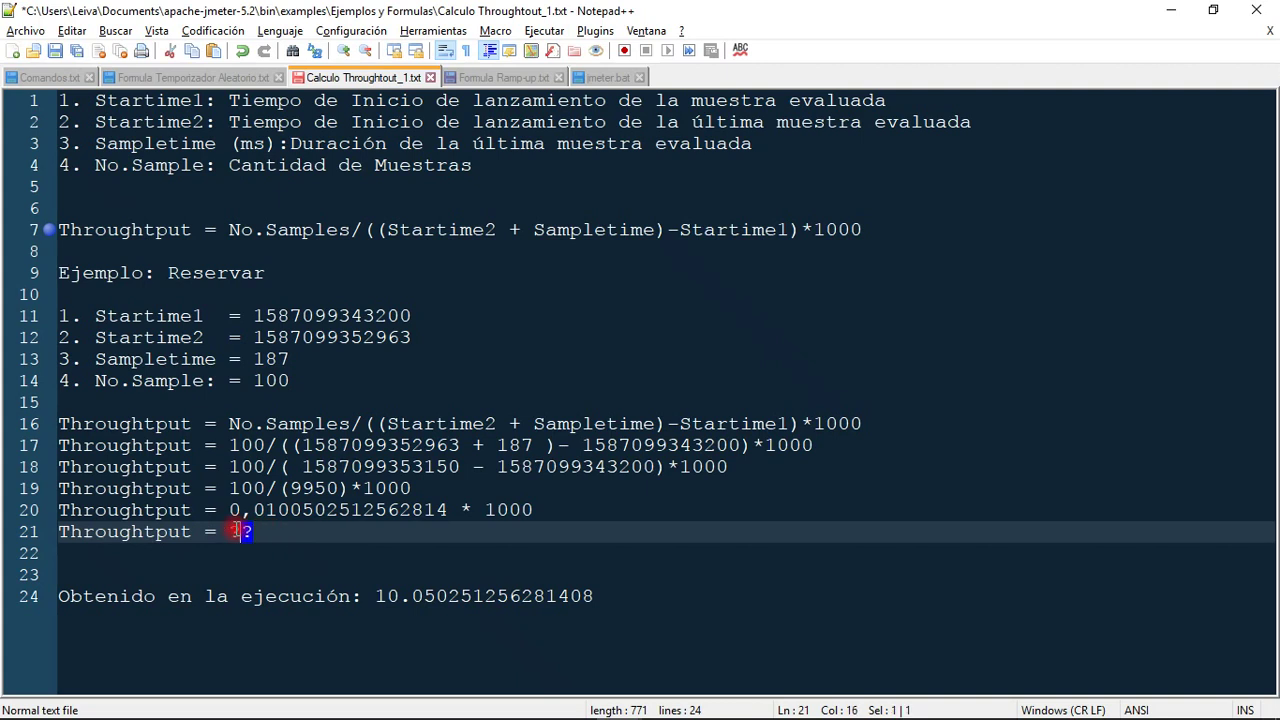
pyautogui.hotkey('ctrl', 'v')
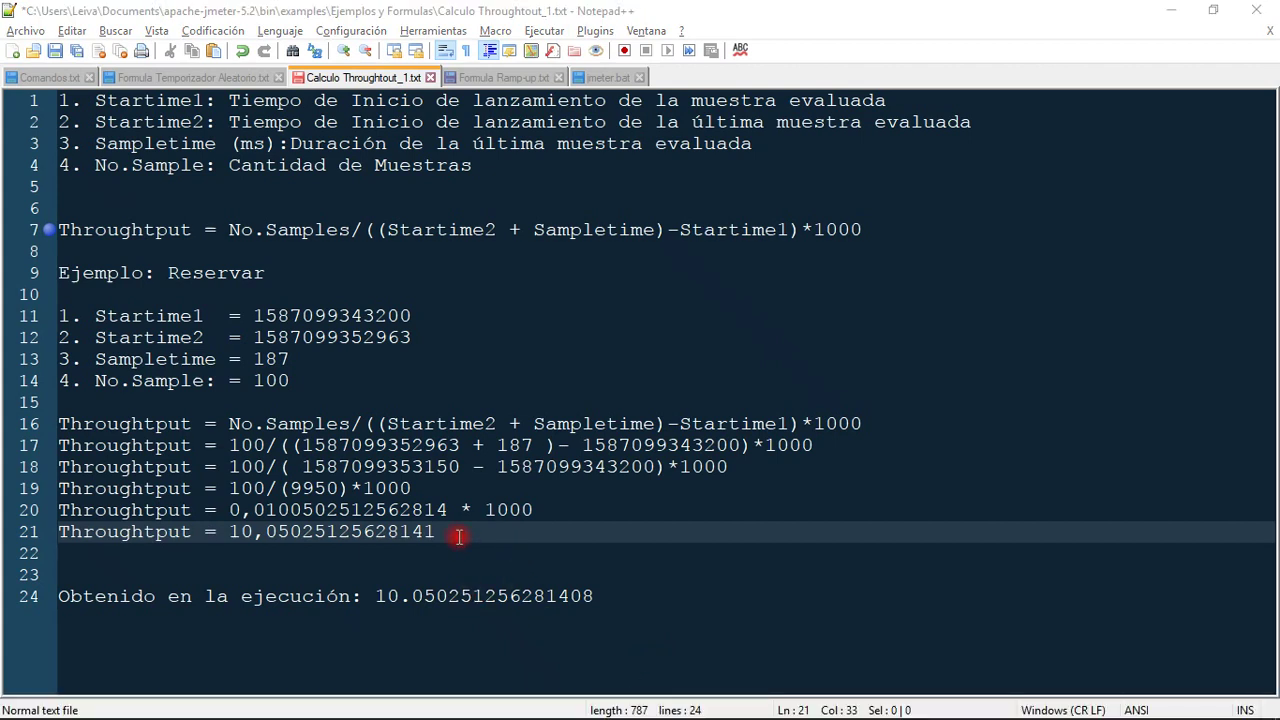
# Append the unit "/ Sec." after the throughput result on line 21
pyautogui.click(459, 537)
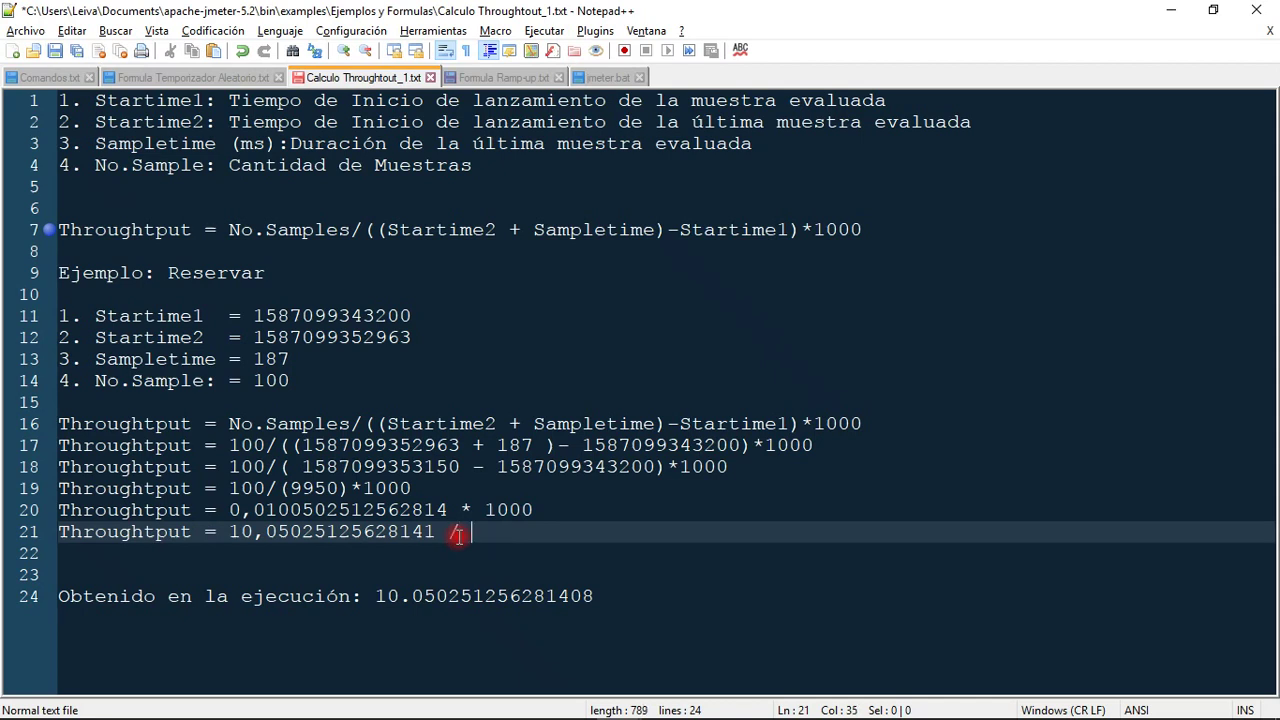
pyautogui.write('Seg')
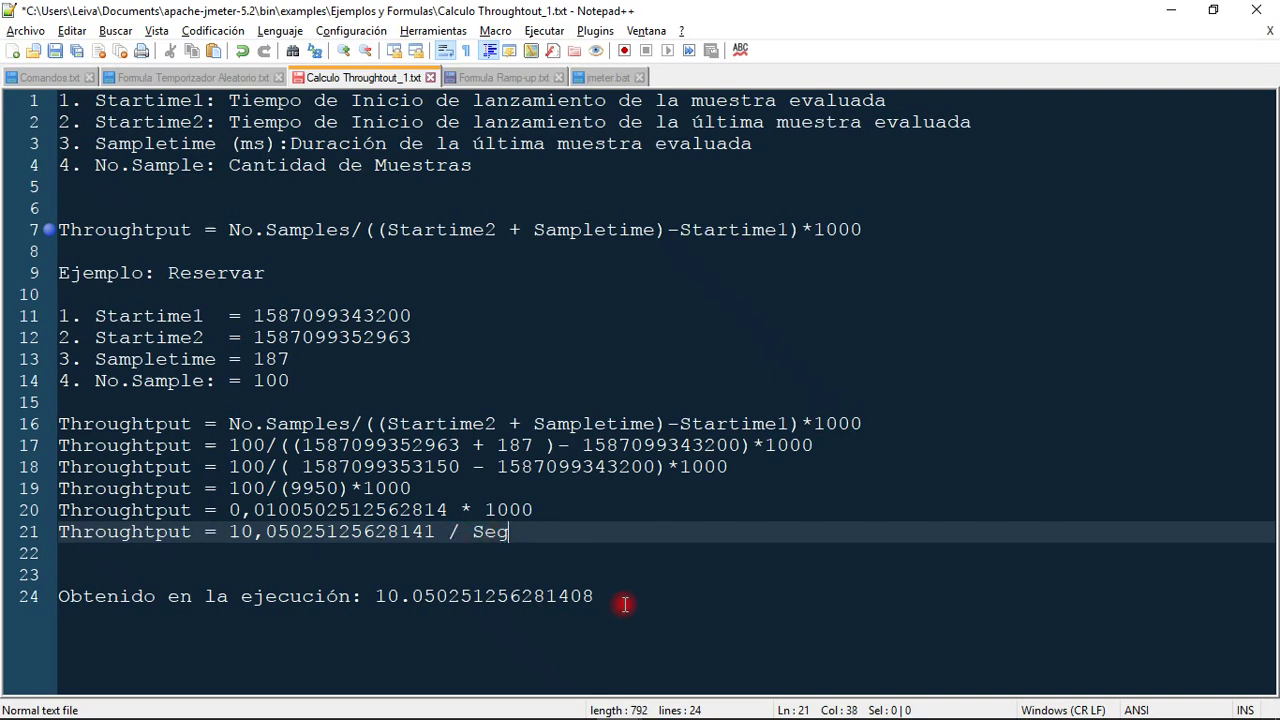
pyautogui.click(795, 527)
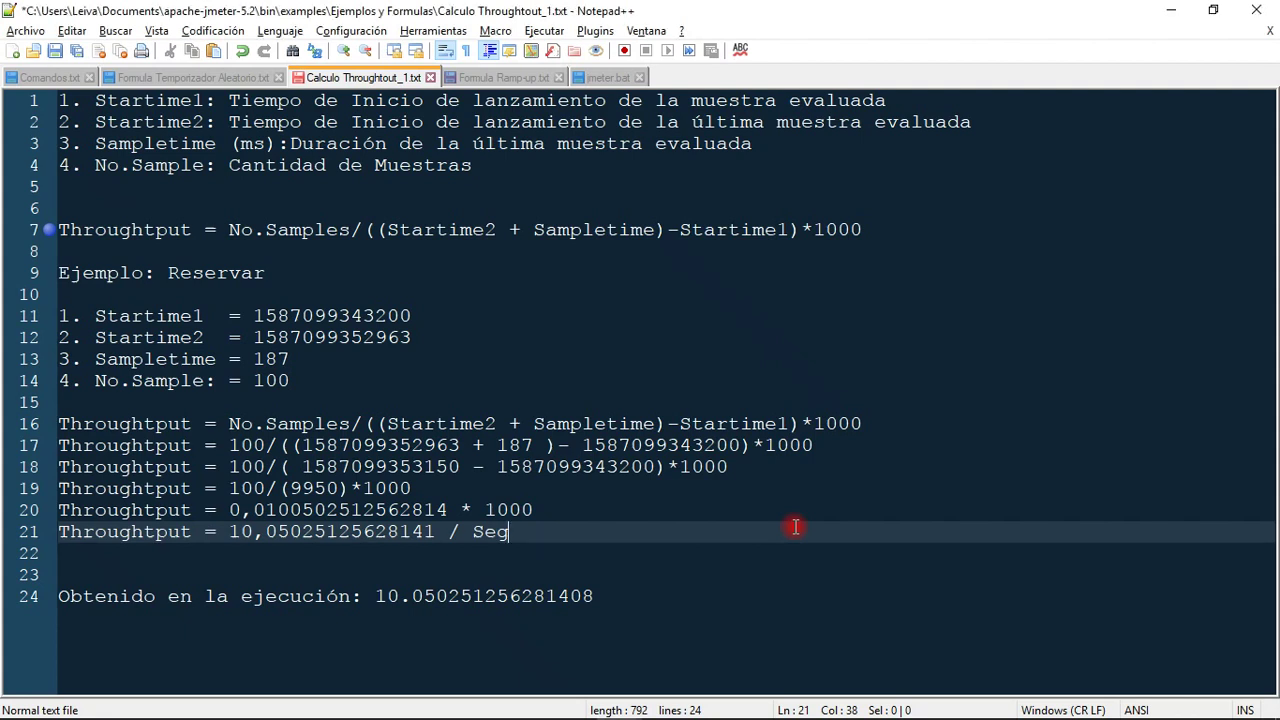
pyautogui.write('c.')
# Review the calculated throughput and its unit on line 21 against the Reservar example and its number of samples
pyautogui.doubleClick(363, 540)
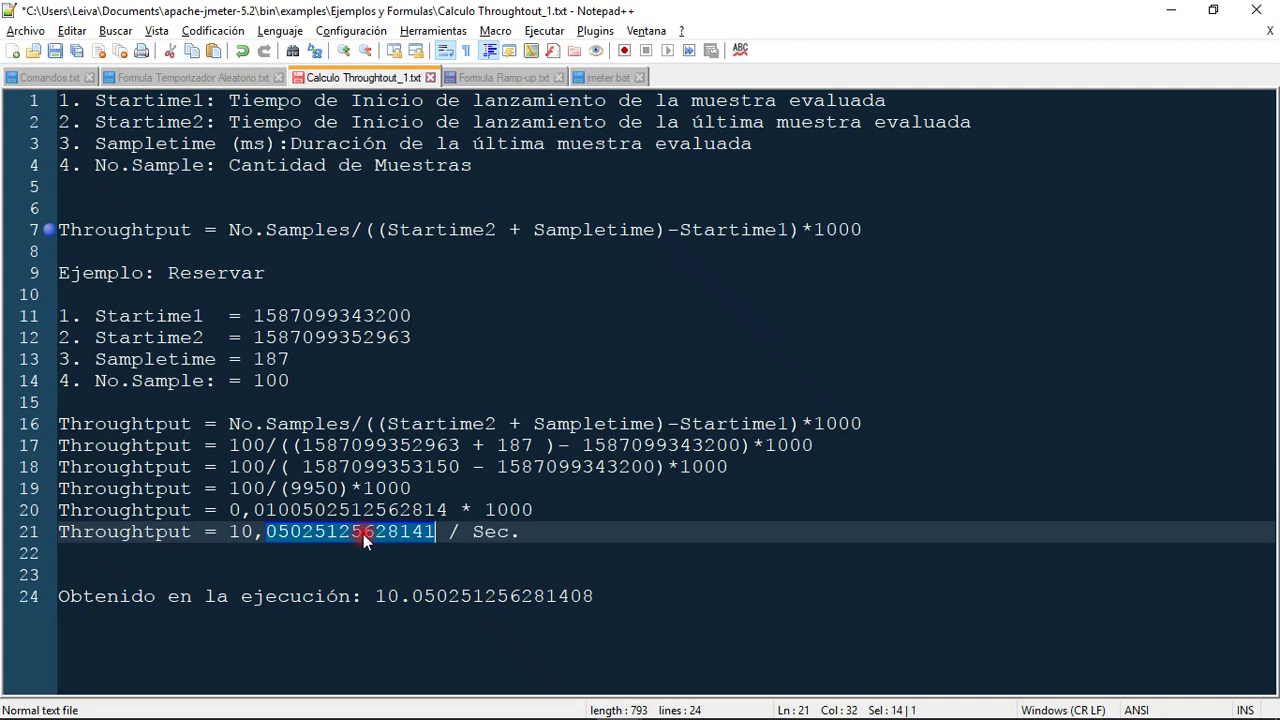
pyautogui.moveTo(242, 531); pyautogui.dragTo(402, 533)
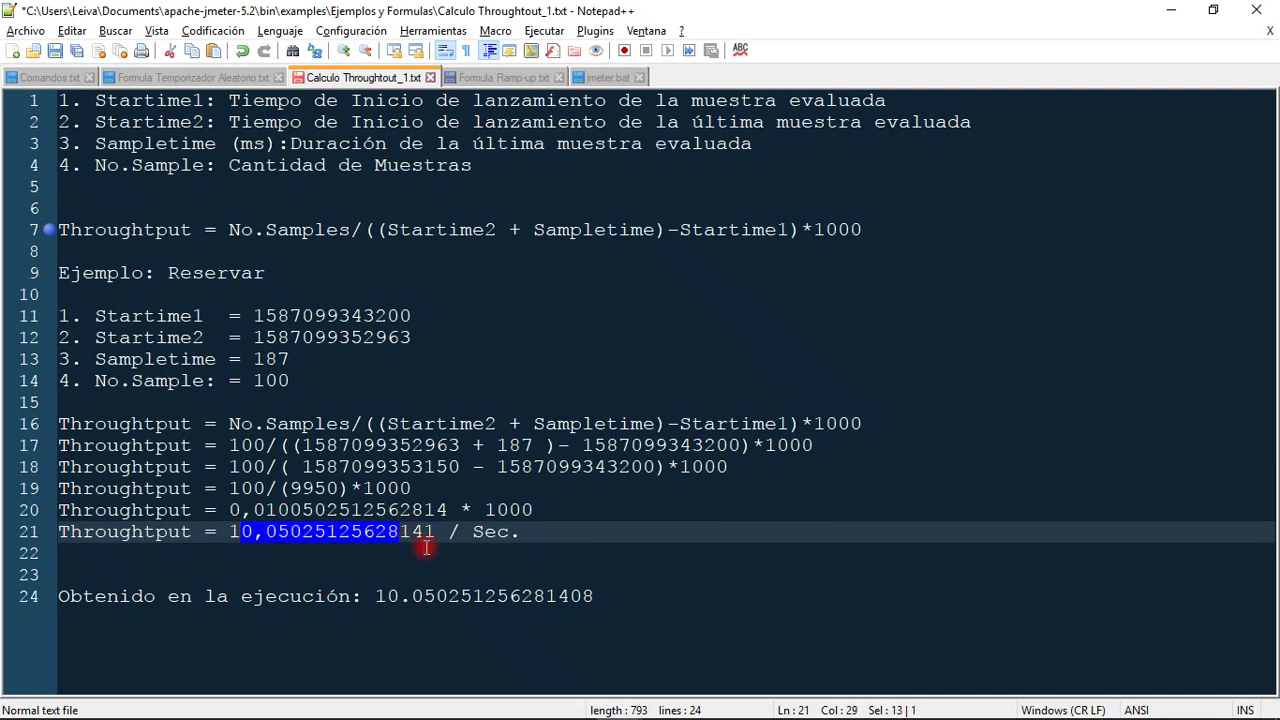
pyautogui.click(231, 532)
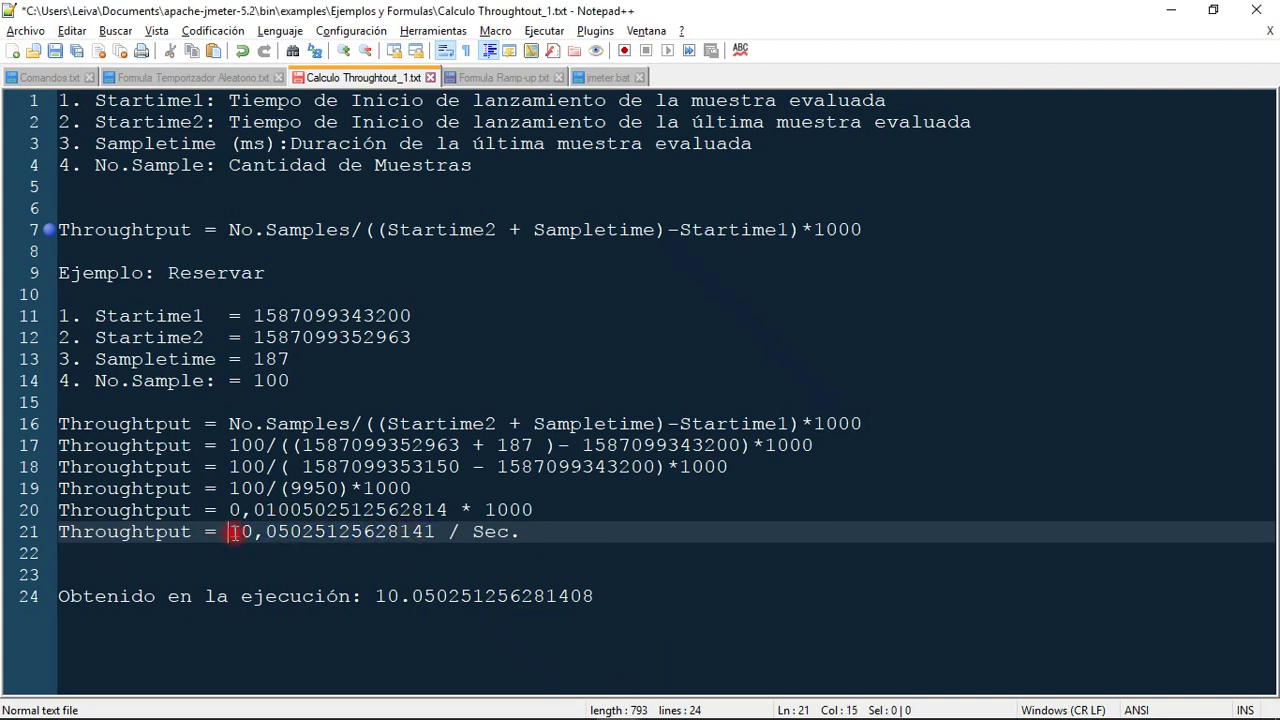
pyautogui.moveTo(233, 533); pyautogui.dragTo(442, 533)
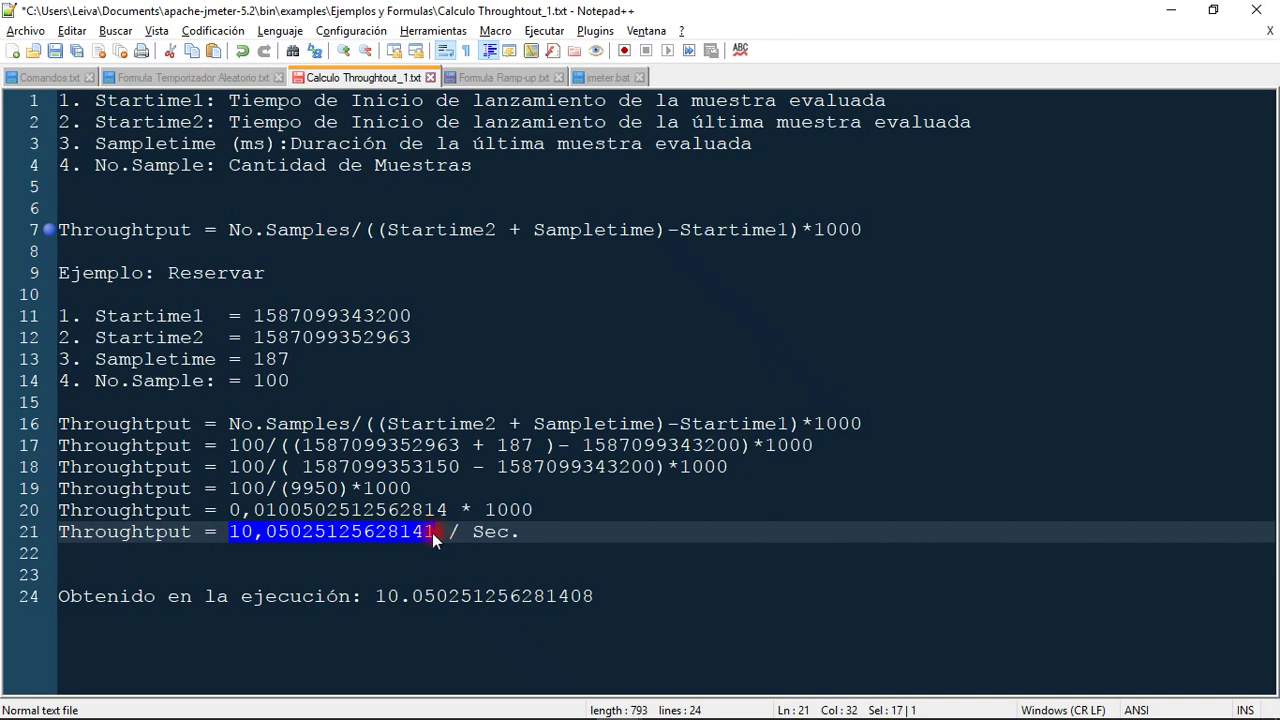
pyautogui.click(230, 275)
pyautogui.doubleClick(230, 275)
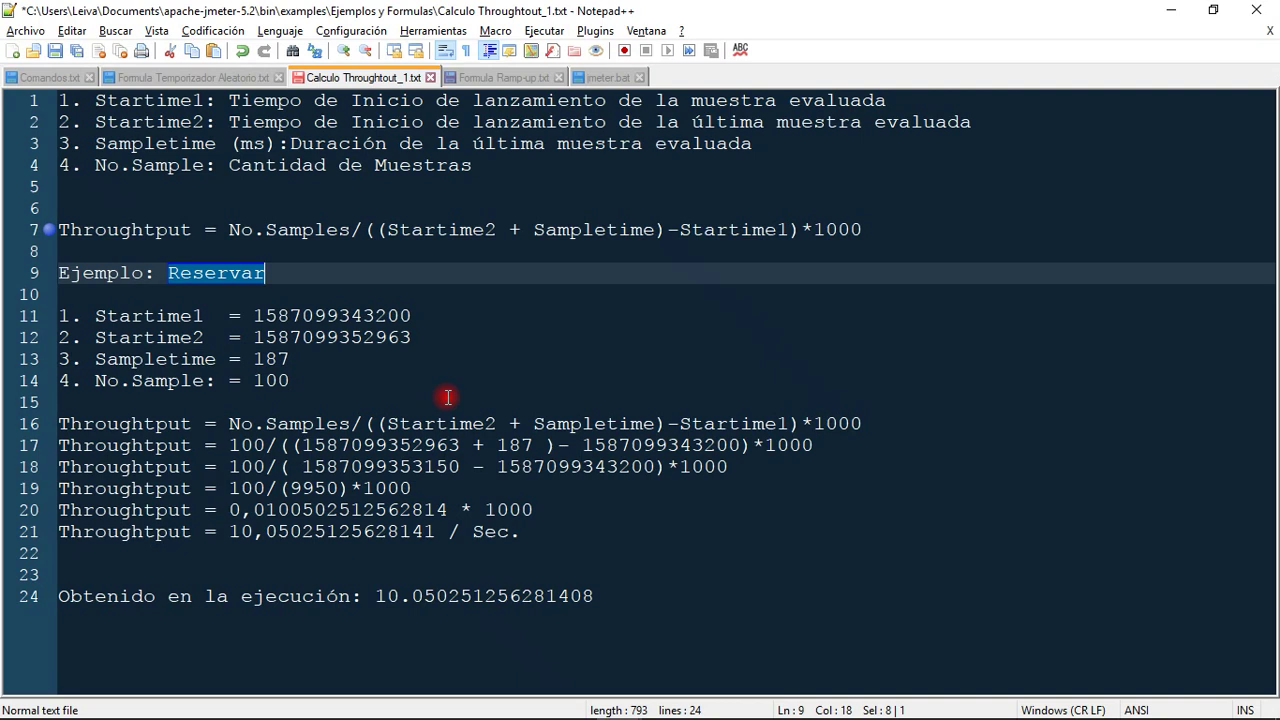
pyautogui.doubleClick(270, 383)
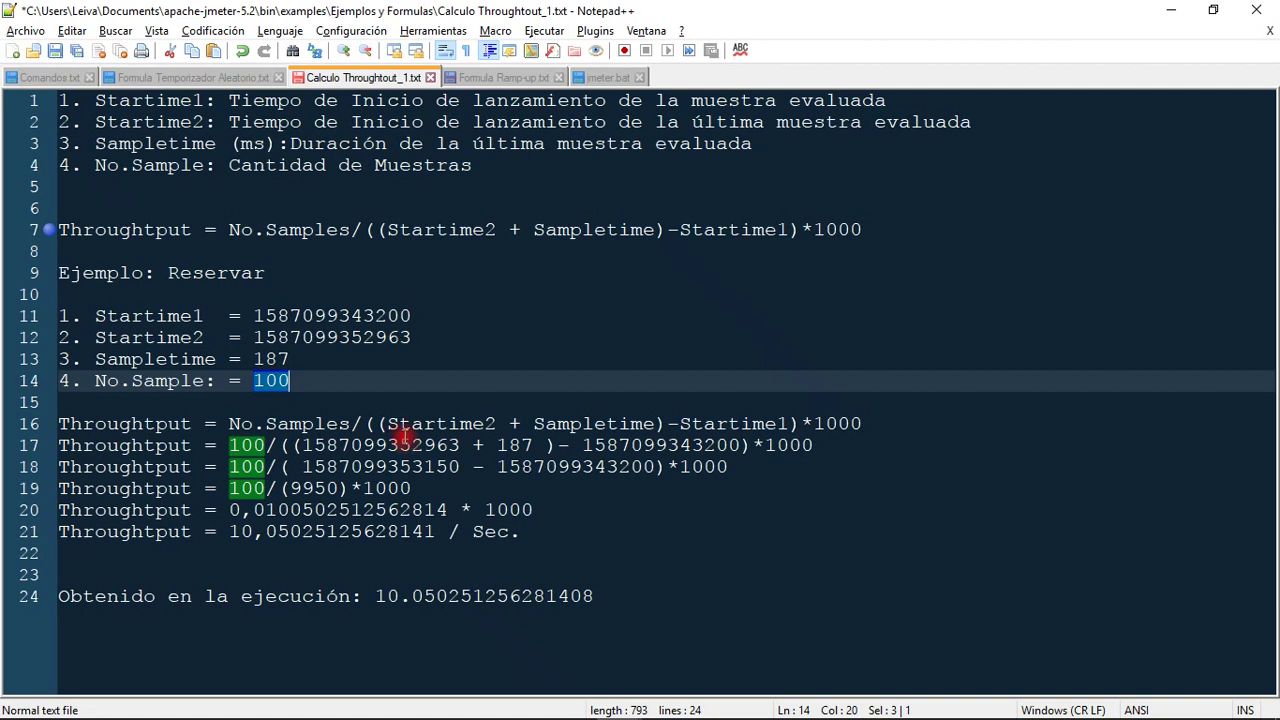
pyautogui.click(316, 382)
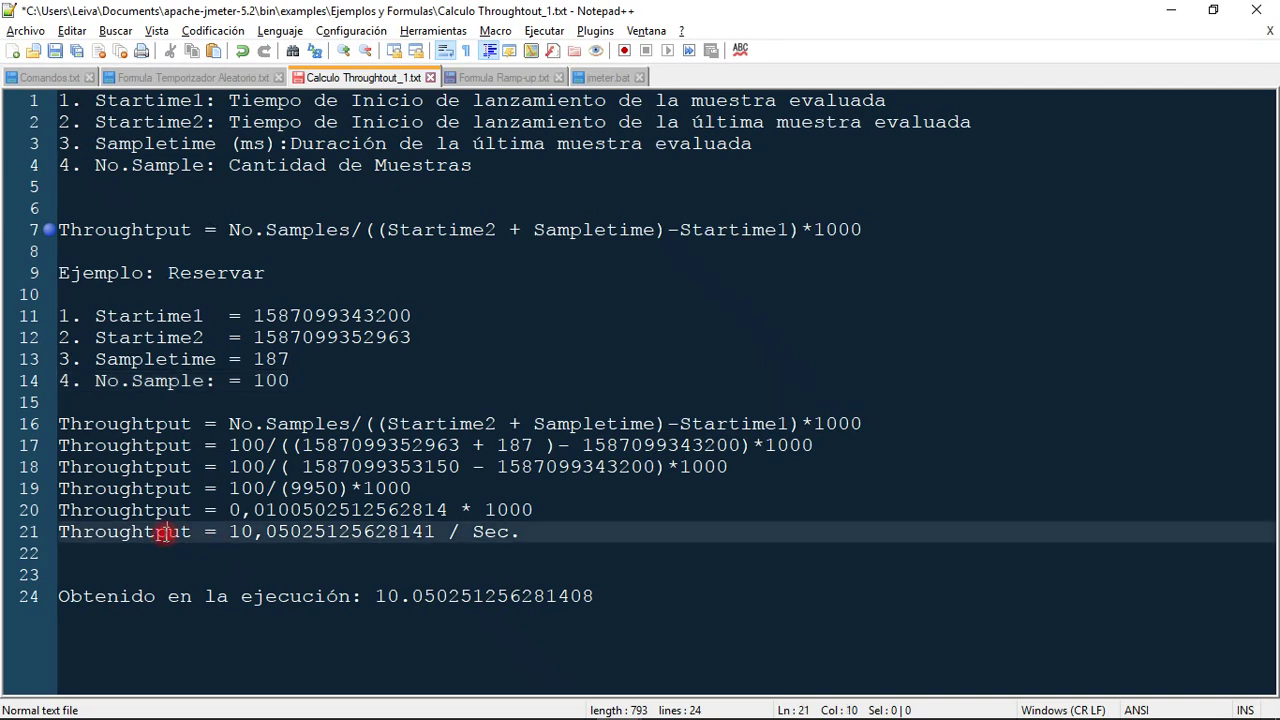
pyautogui.doubleClick(165, 533)
pyautogui.moveTo(233, 531); pyautogui.dragTo(438, 533)
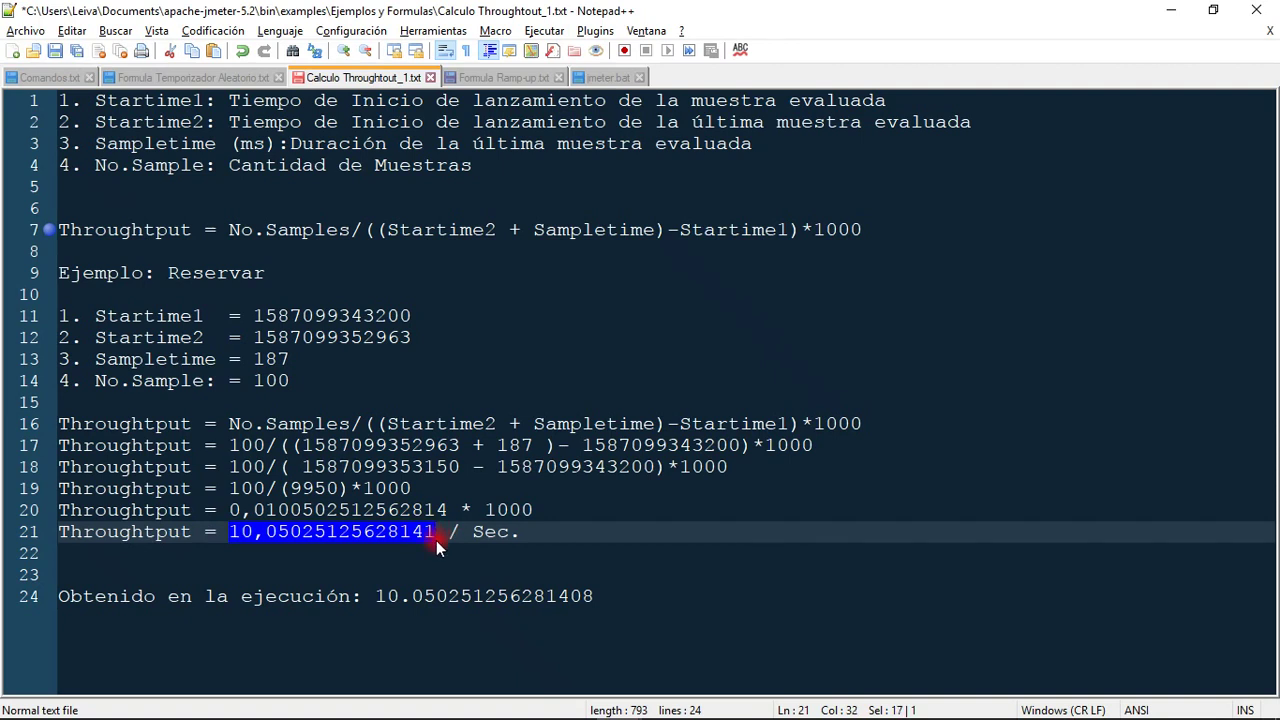
pyautogui.doubleClick(489, 533)
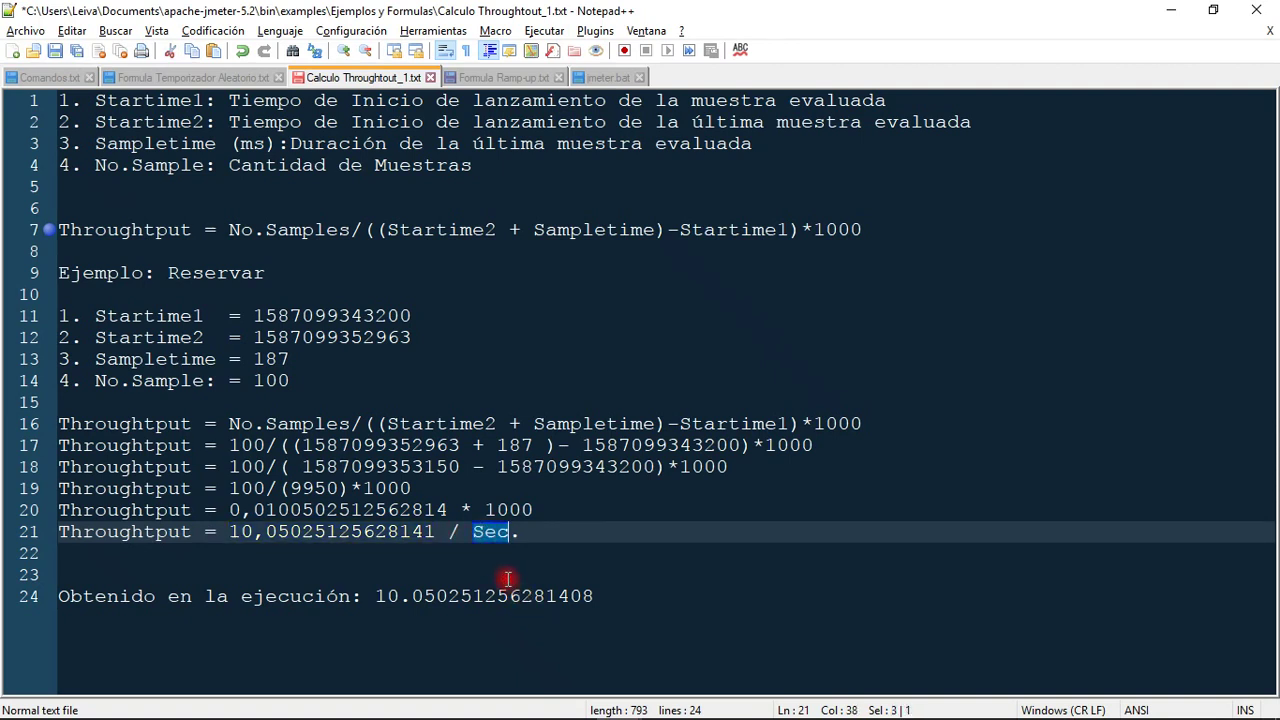
pyautogui.doubleClick(209, 272)
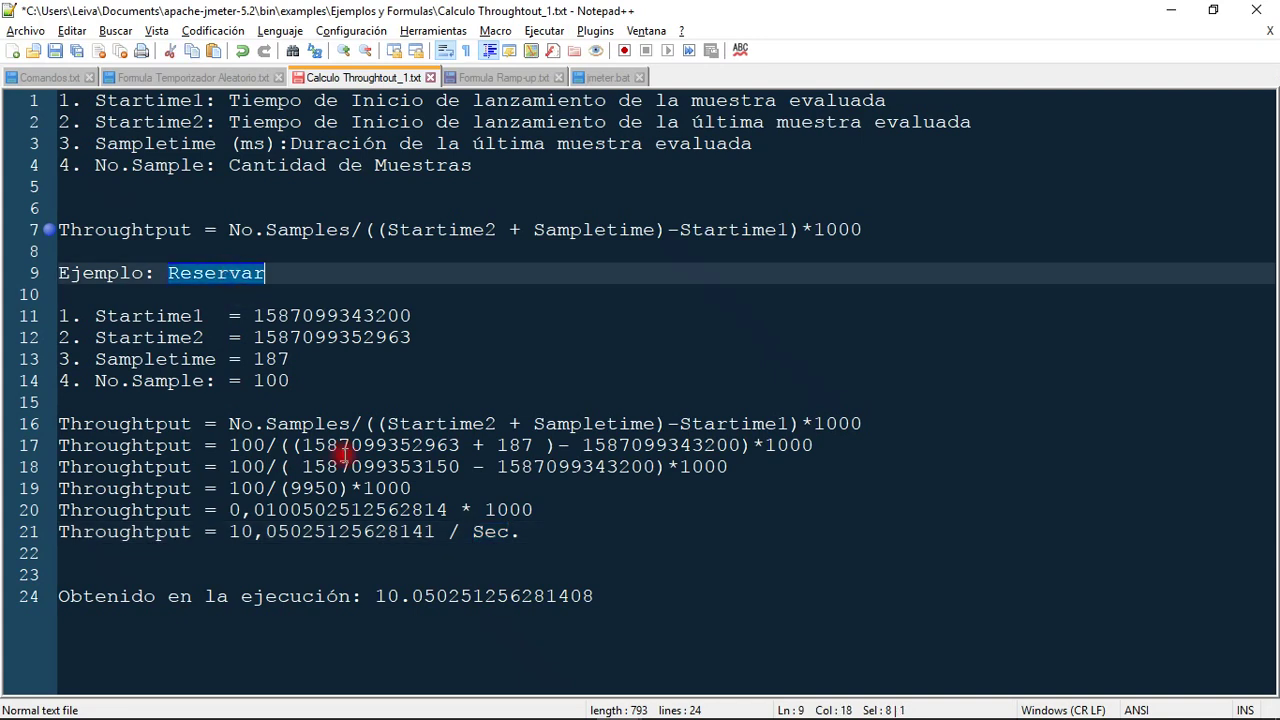
# Compare the calculated throughput on line 21 with the value obtained in the execution on line 24
pyautogui.click(297, 553)
pyautogui.press('Down')
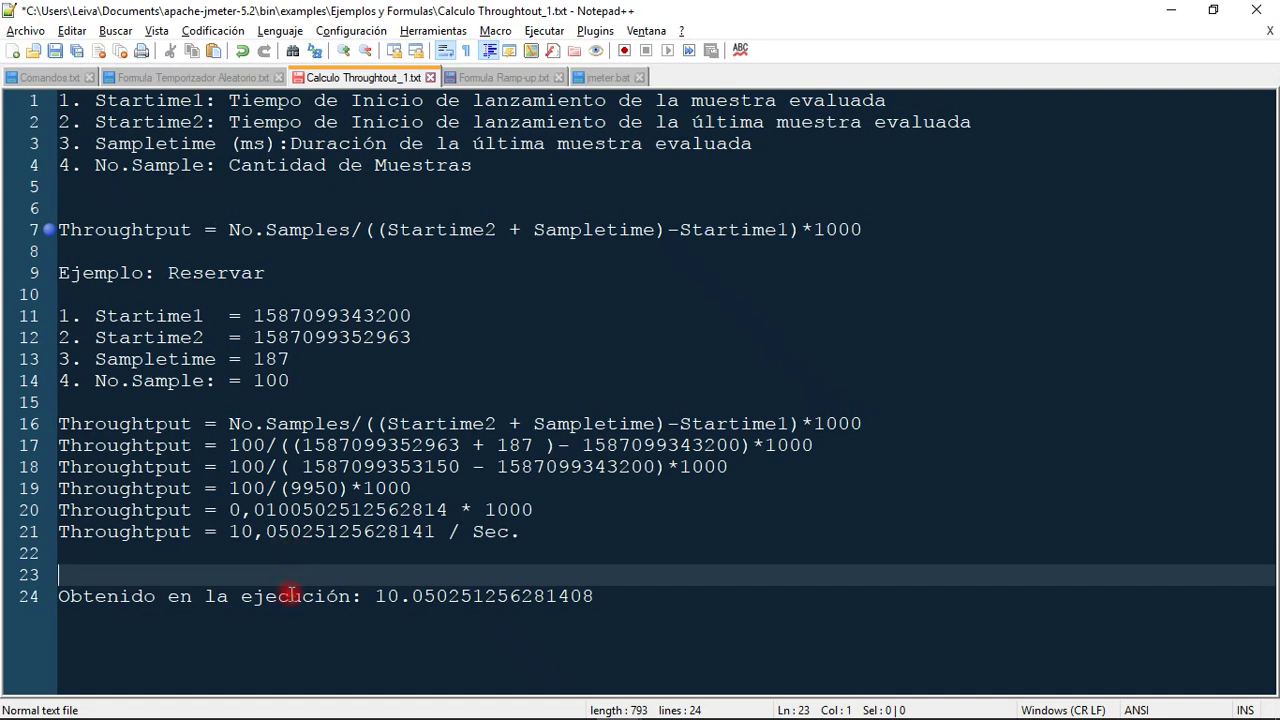
pyautogui.click(594, 596)
pyautogui.moveTo(594, 596); pyautogui.dragTo(378, 600)
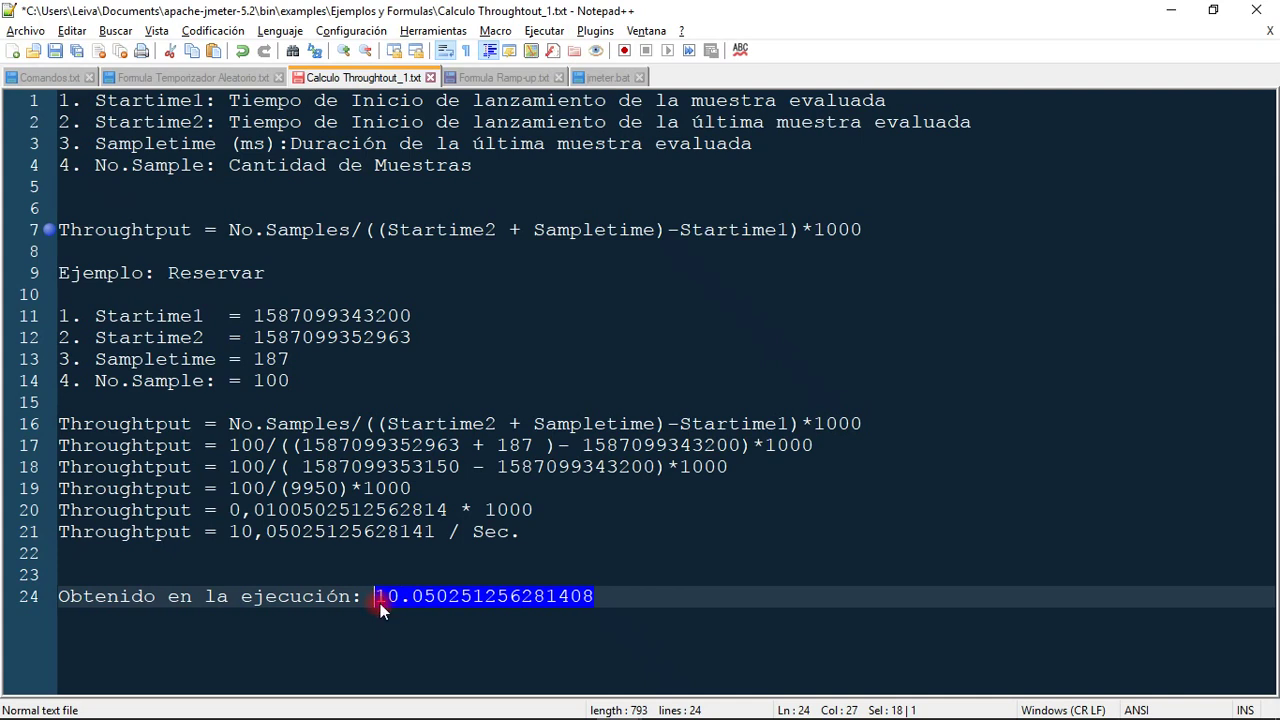
pyautogui.moveTo(608, 599); pyautogui.dragTo(374, 600)
pyautogui.moveTo(232, 532); pyautogui.dragTo(430, 543)
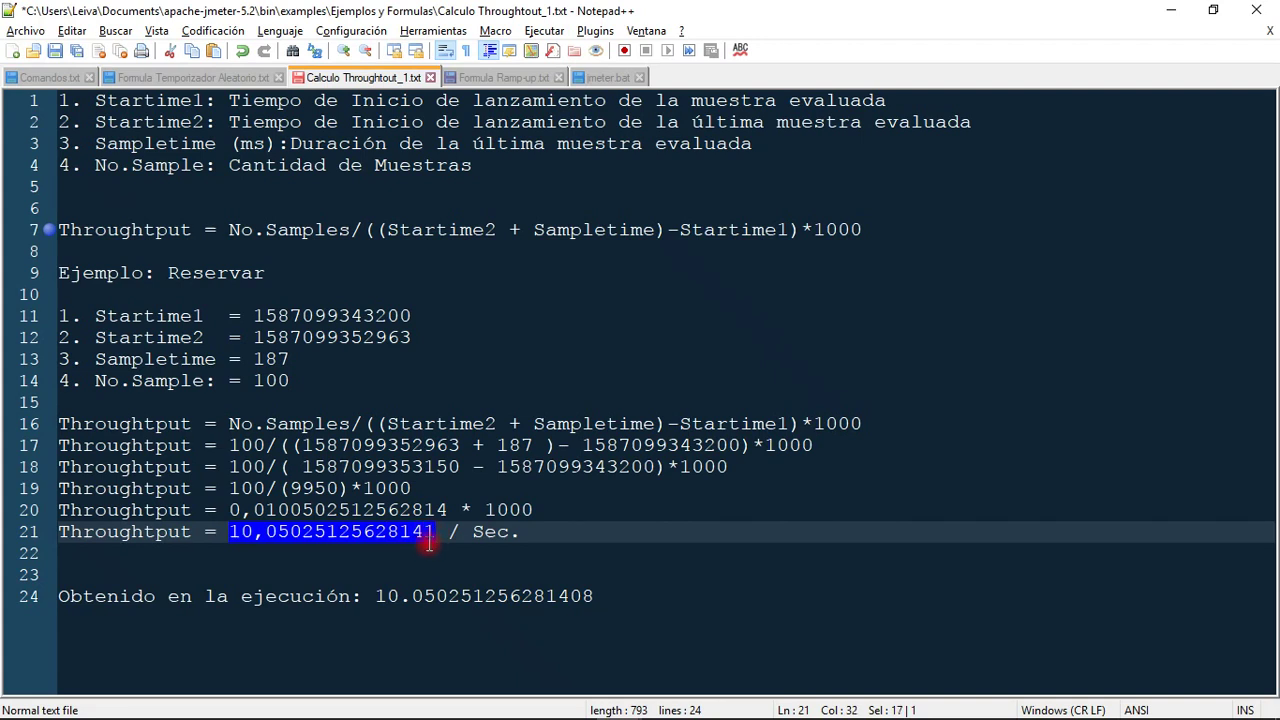
pyautogui.click(609, 603)
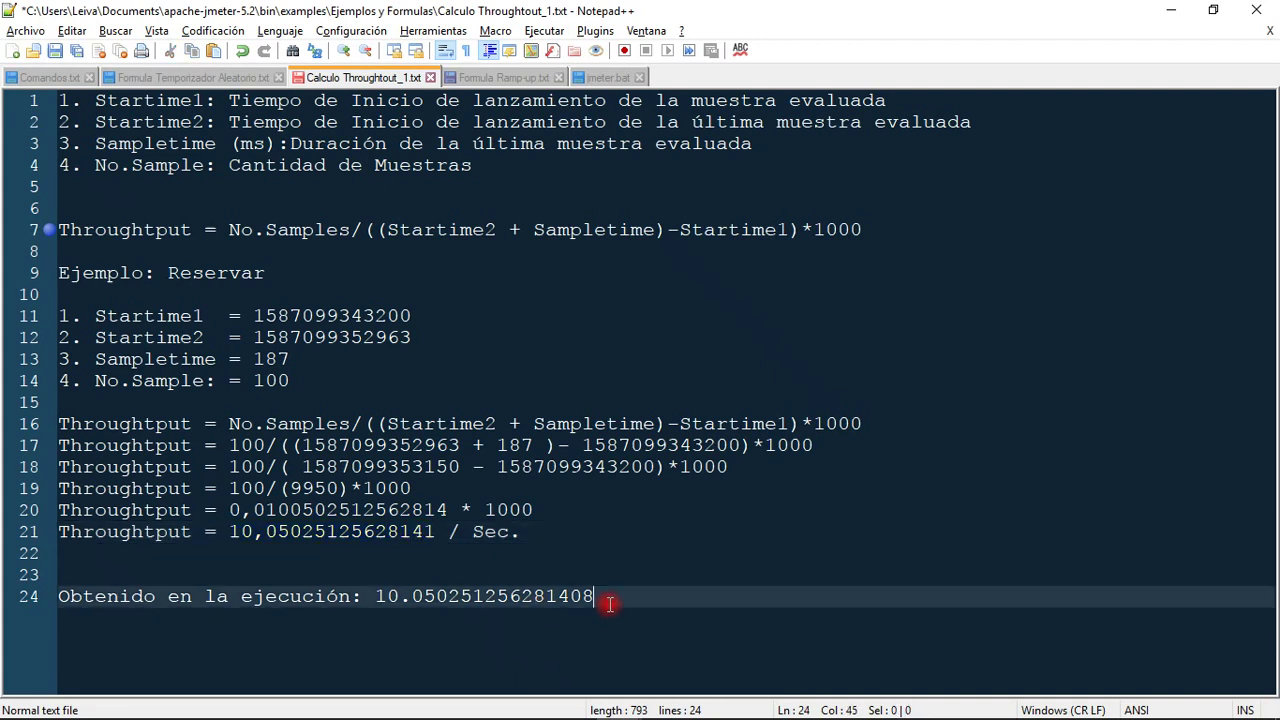
pyautogui.doubleClick(335, 532)
pyautogui.moveTo(232, 530); pyautogui.dragTo(432, 530)
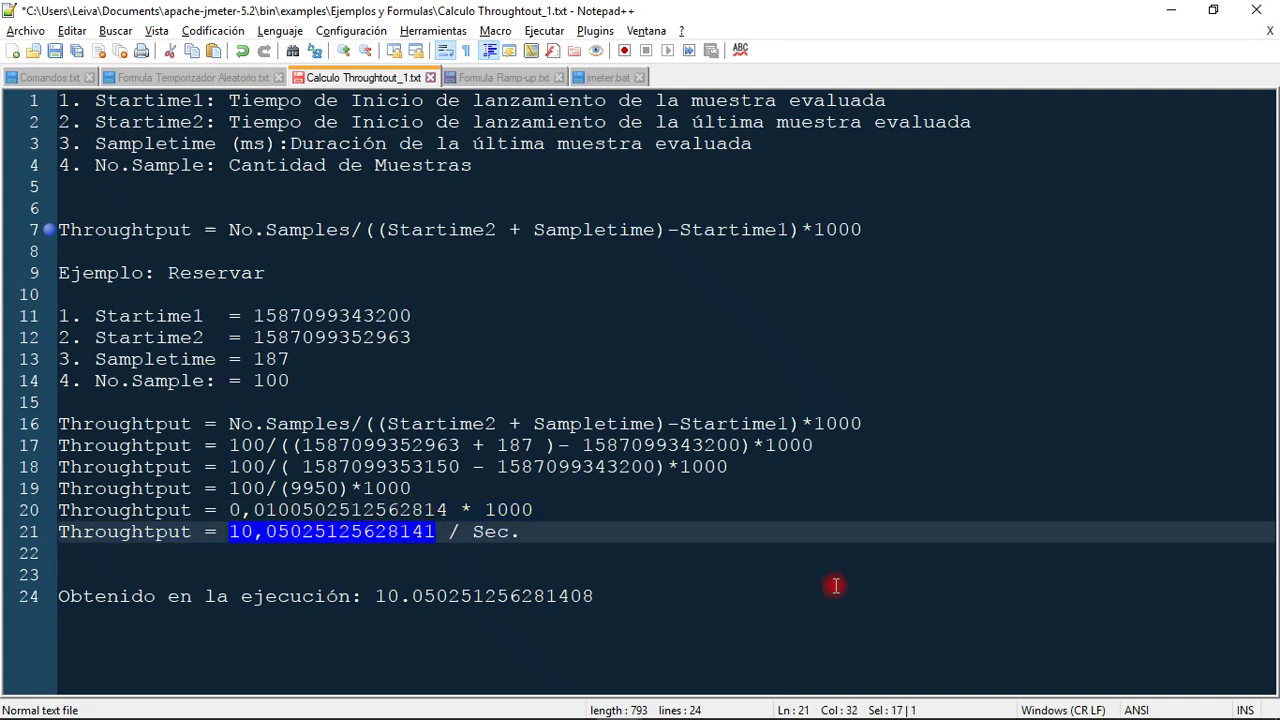
# Switch to JMeter and examine the throughput, received, sent, average bytes and standard deviation figures in Reporte resumen
pyautogui.moveTo(727, 707)
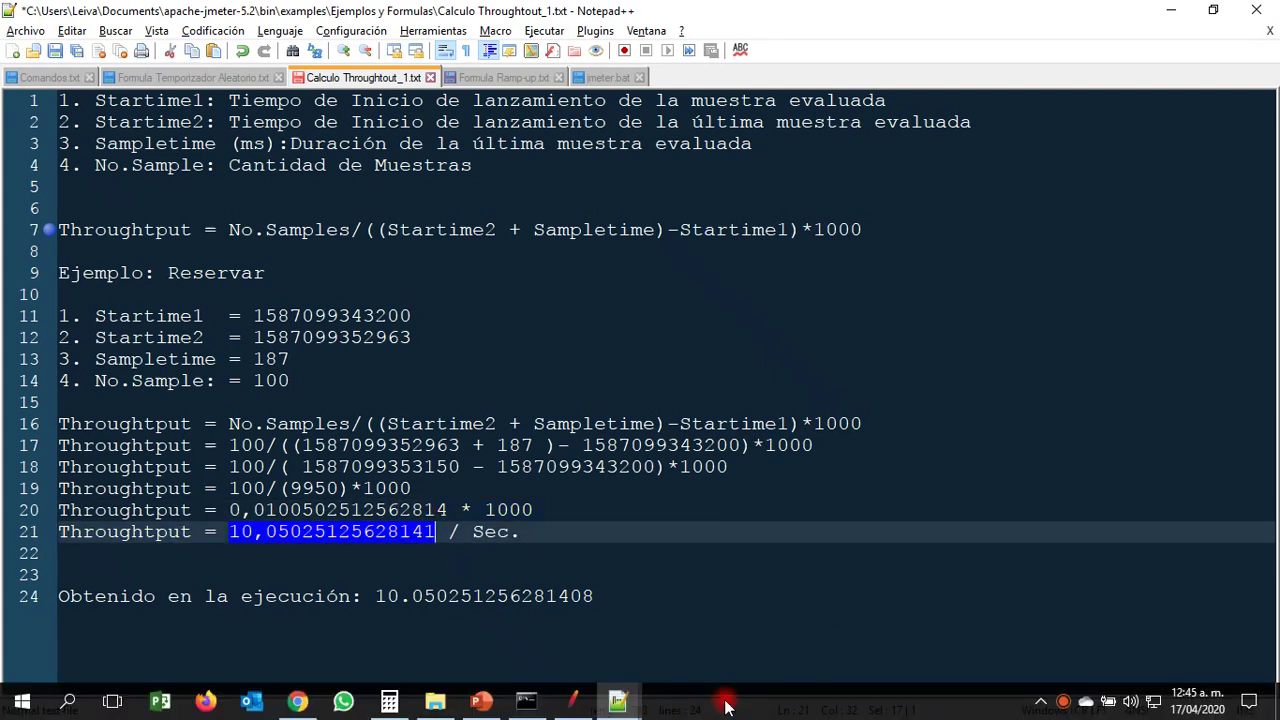
pyautogui.click(572, 701)
pyautogui.click(1012, 278)
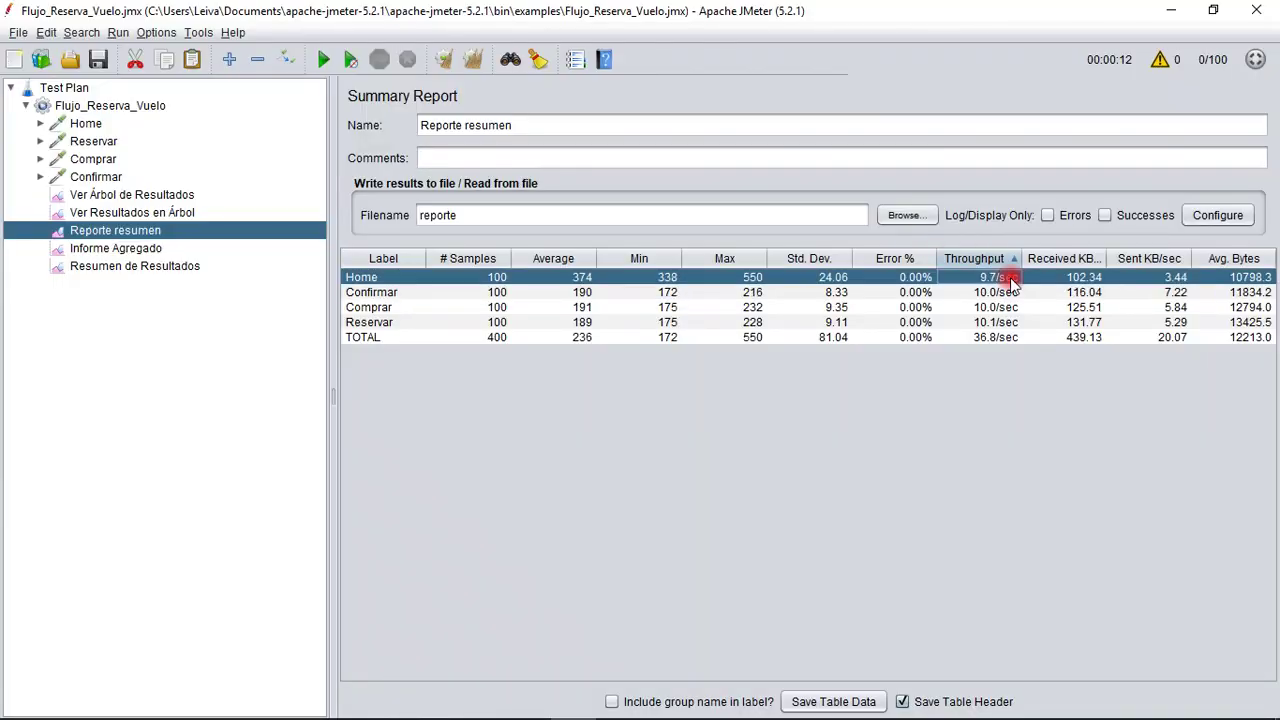
pyautogui.click(975, 308)
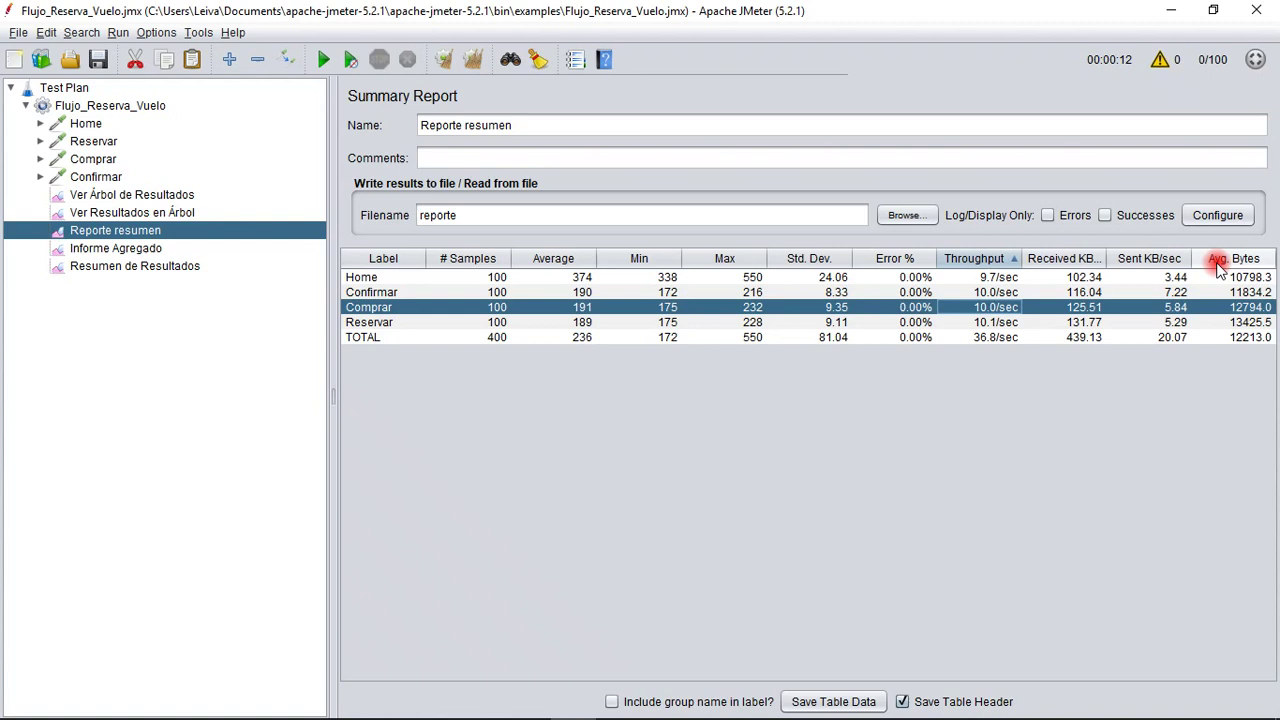
pyautogui.doubleClick(1086, 277)
pyautogui.click(1180, 279)
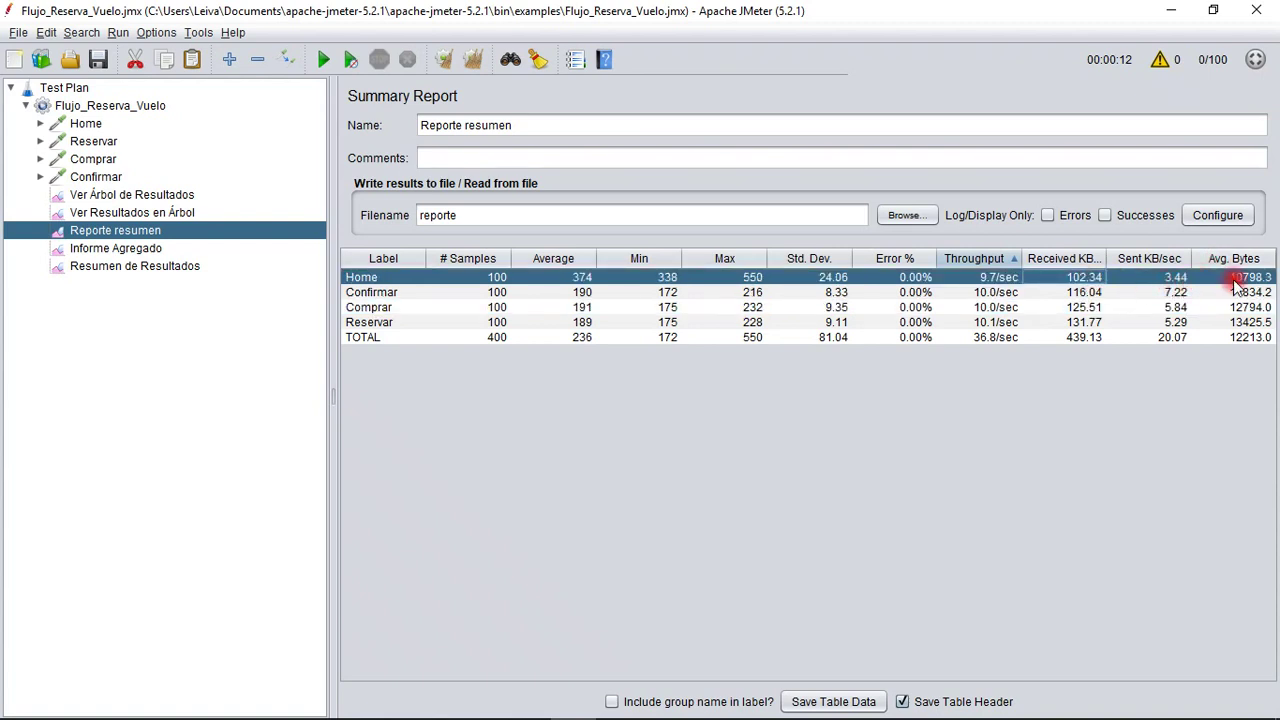
pyautogui.doubleClick(1178, 279)
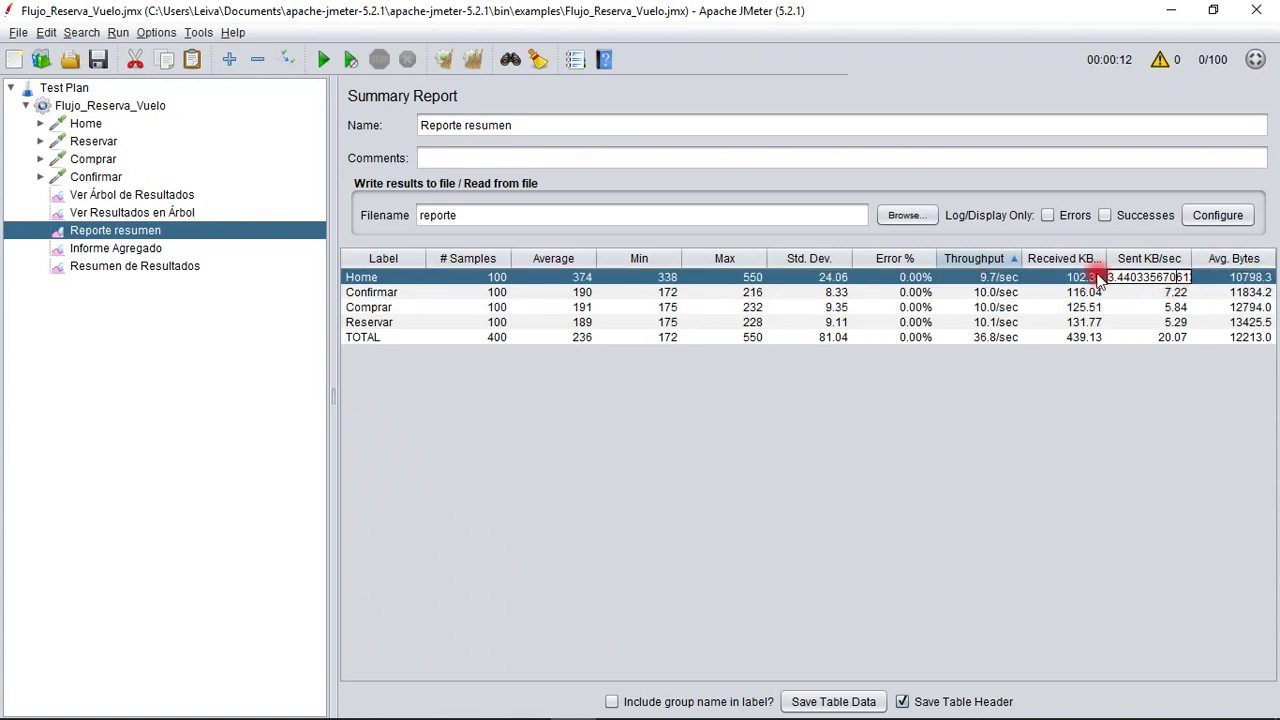
pyautogui.doubleClick(1248, 277)
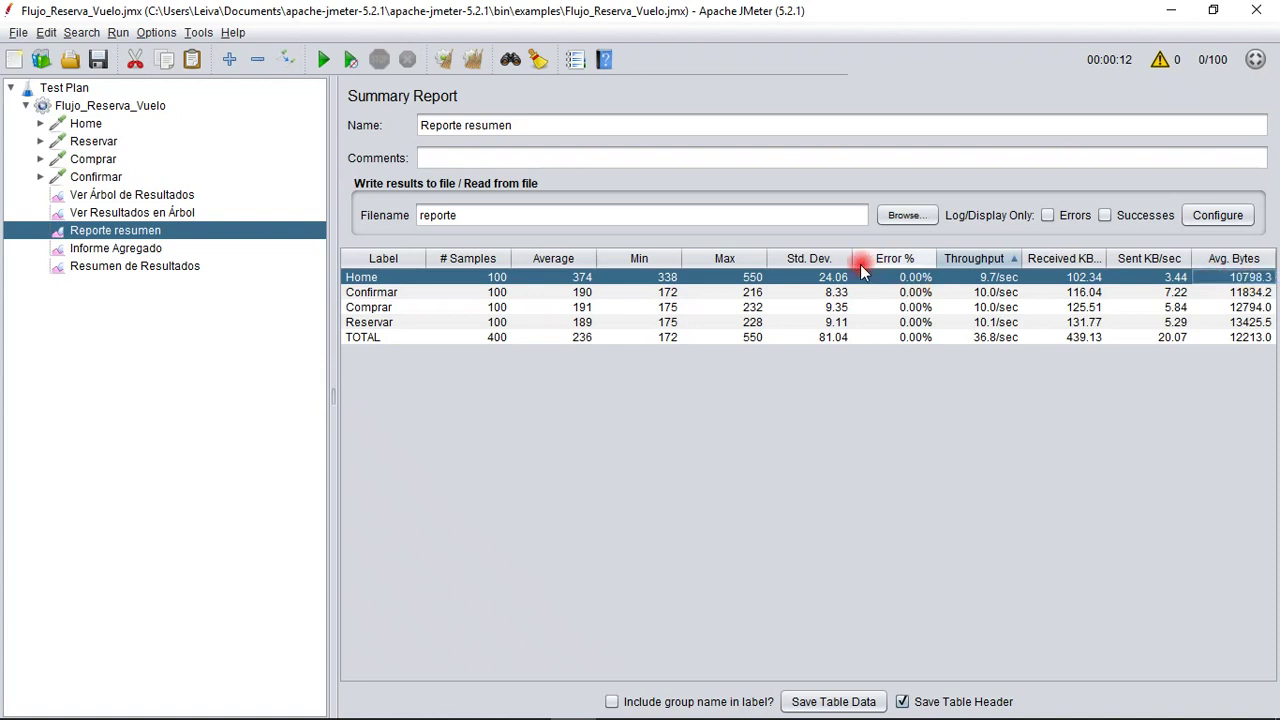
pyautogui.doubleClick(827, 276)
pyautogui.click(903, 283)
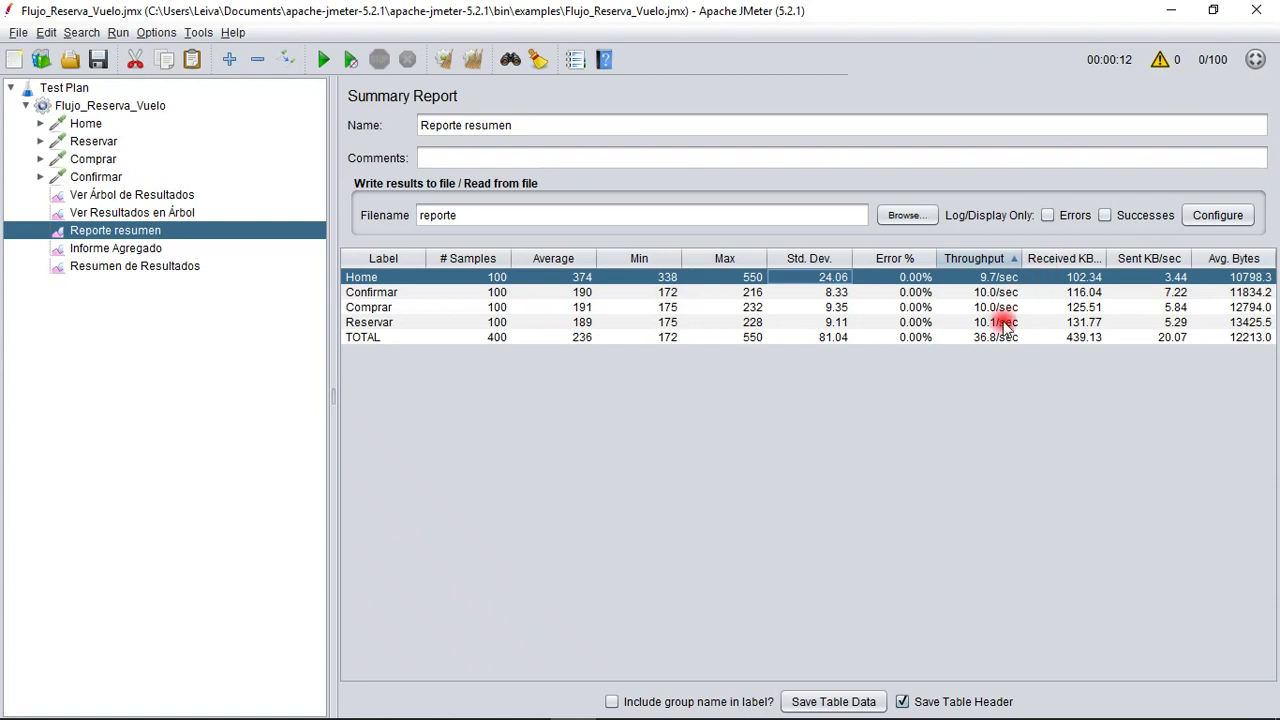
pyautogui.click(1008, 256)
pyautogui.click(716, 307)
pyautogui.click(793, 337)
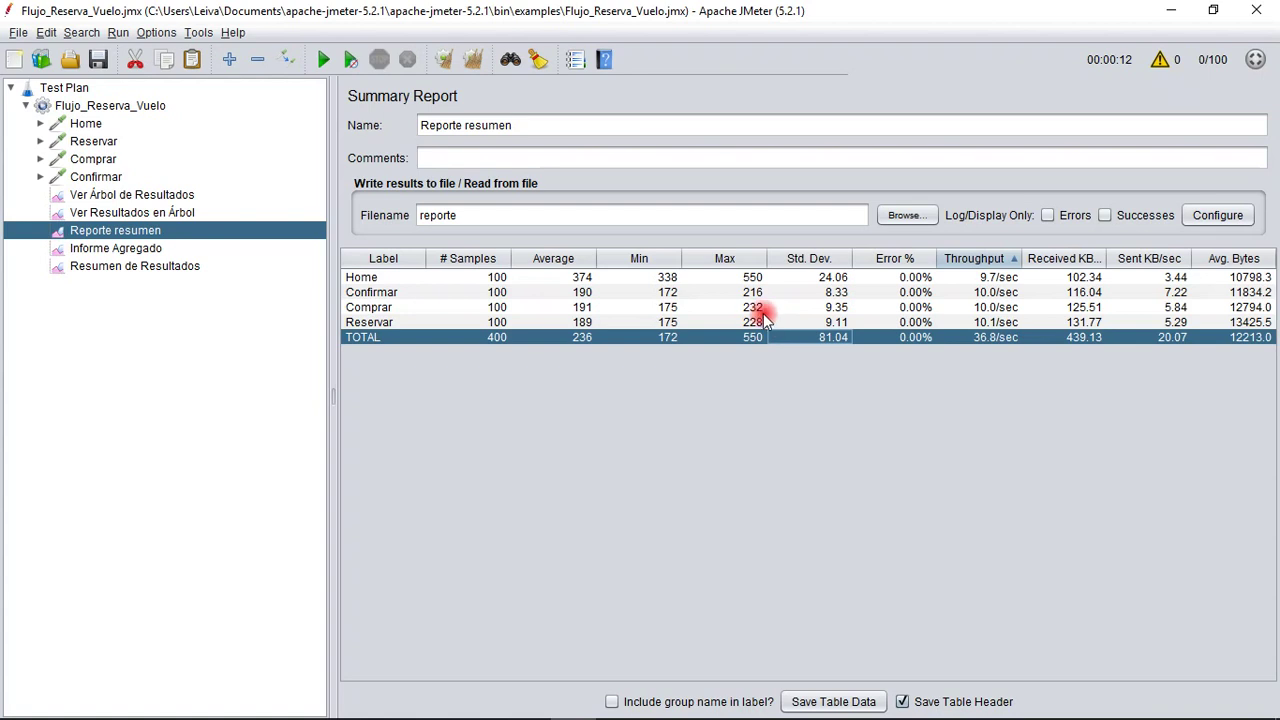
# Check Reporte resumen's results filename and view its sample result save configuration, leaving the options as they are
pyautogui.click(480, 214)
pyautogui.moveTo(480, 214); pyautogui.dragTo(392, 211)
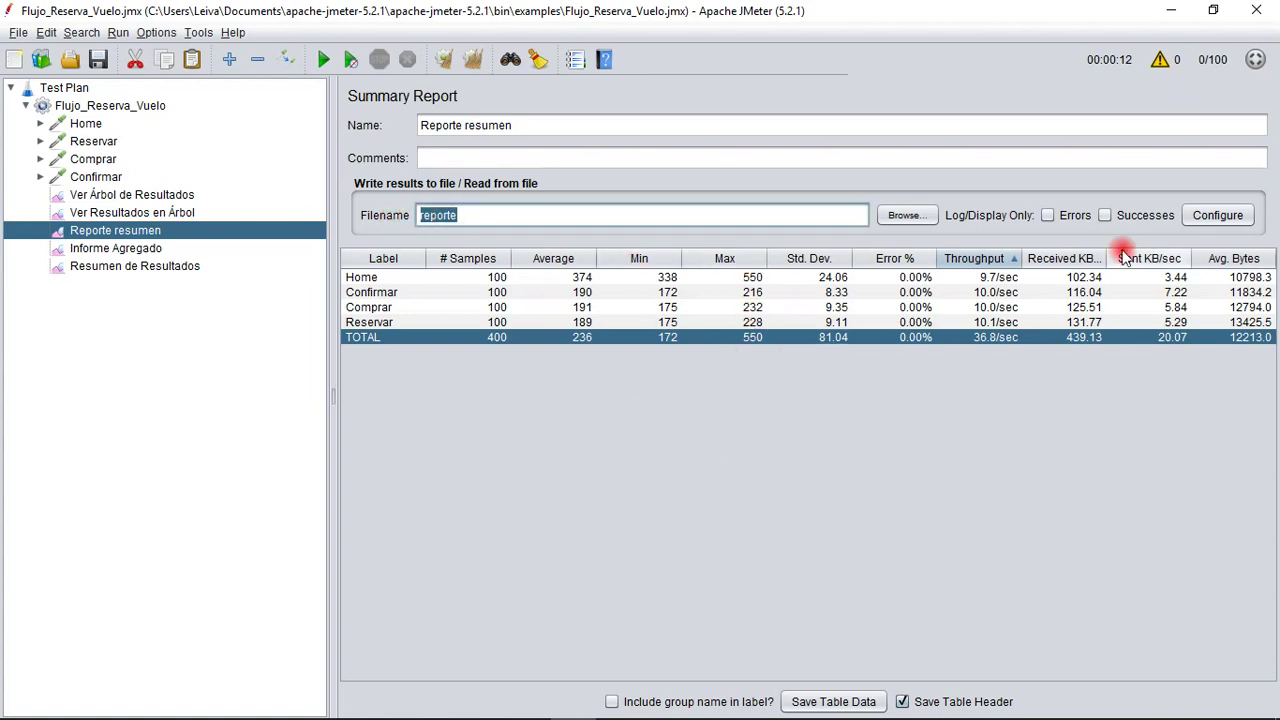
pyautogui.click(1222, 216)
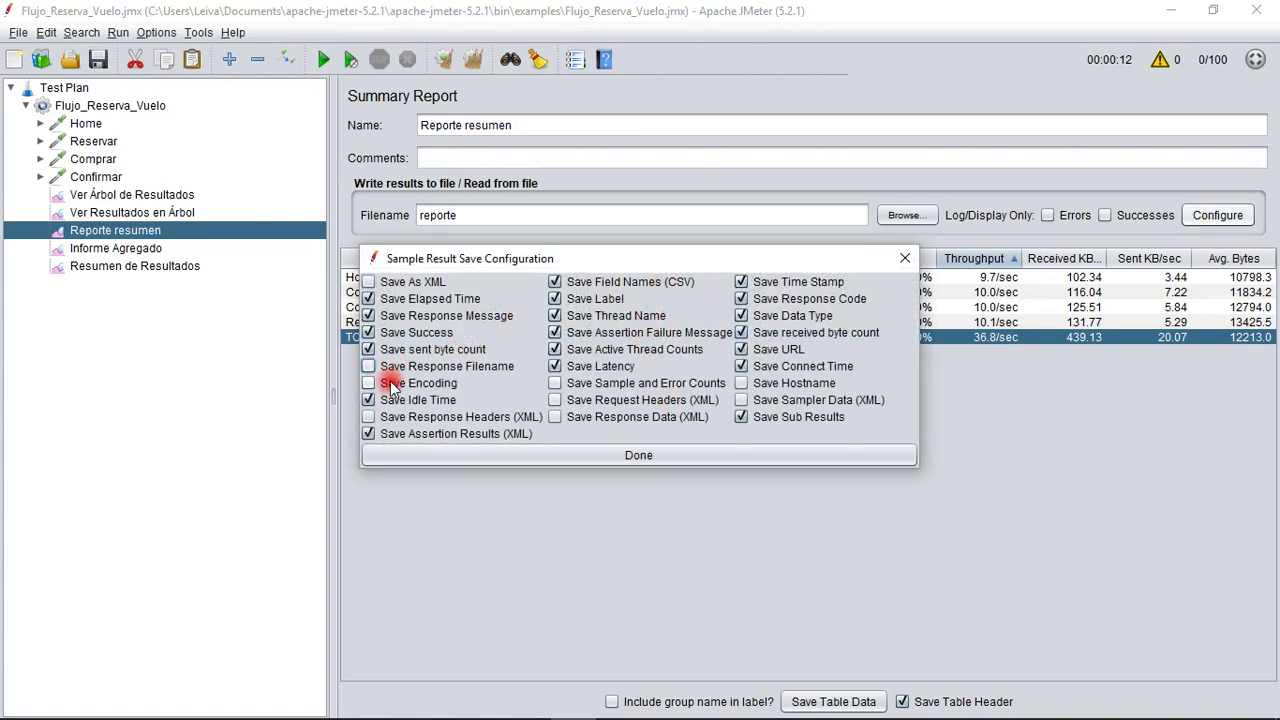
pyautogui.click(729, 462)
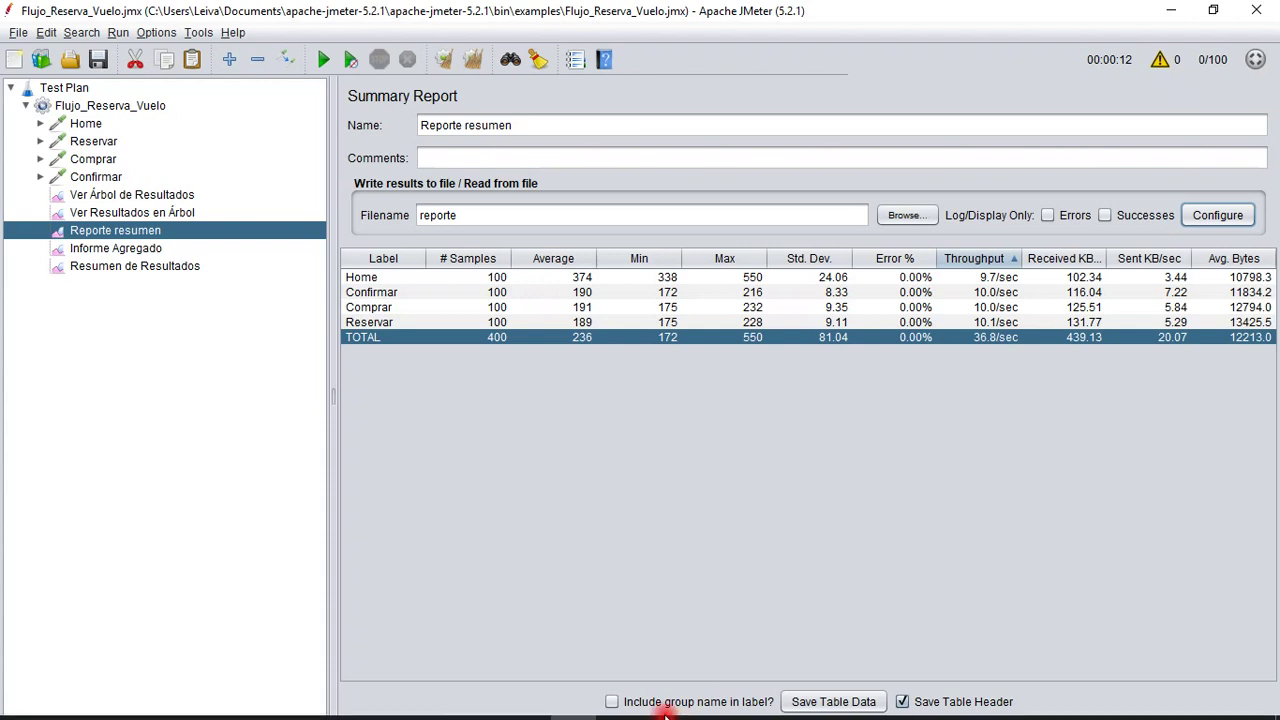
# Open the Home HTTP request of the Flujo_Reserva_Vuelo thread group
pyautogui.moveTo(633, 712)
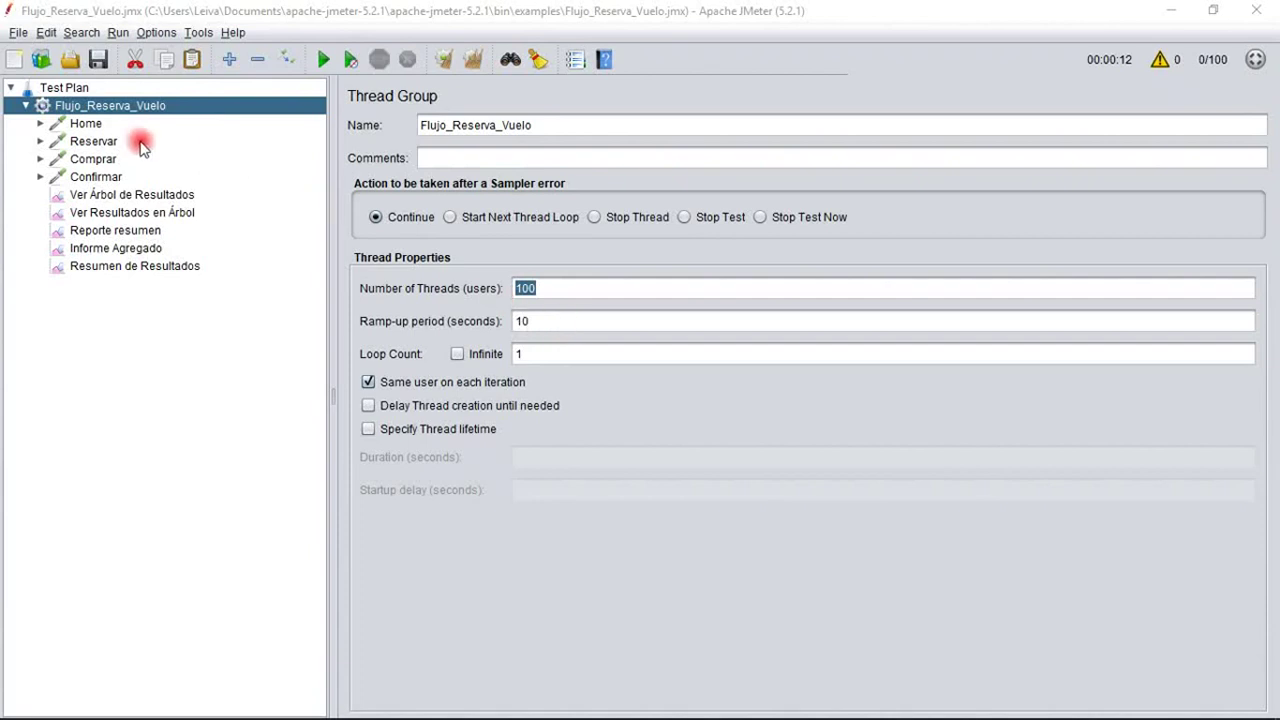
pyautogui.click(99, 124)
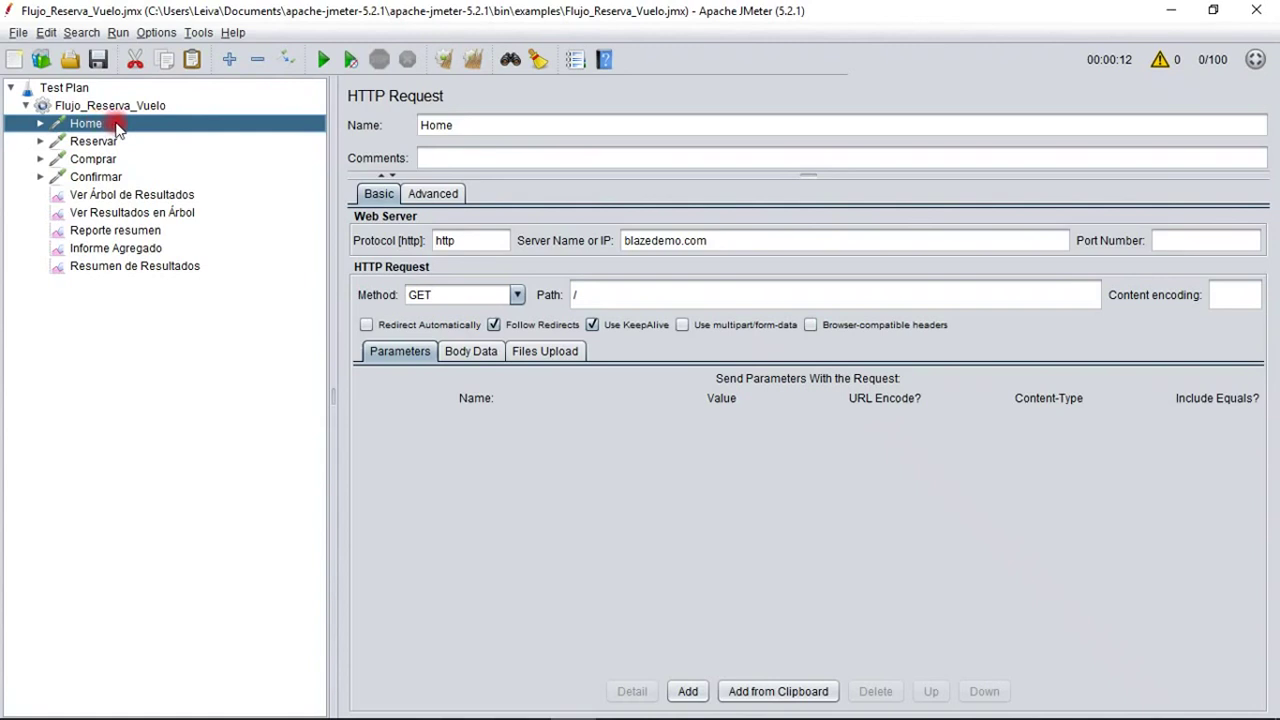
# Review the Flujo_Reserva_Vuelo thread settings, the sample results table and the Reservar sample's response code in the results tree
pyautogui.click(115, 104)
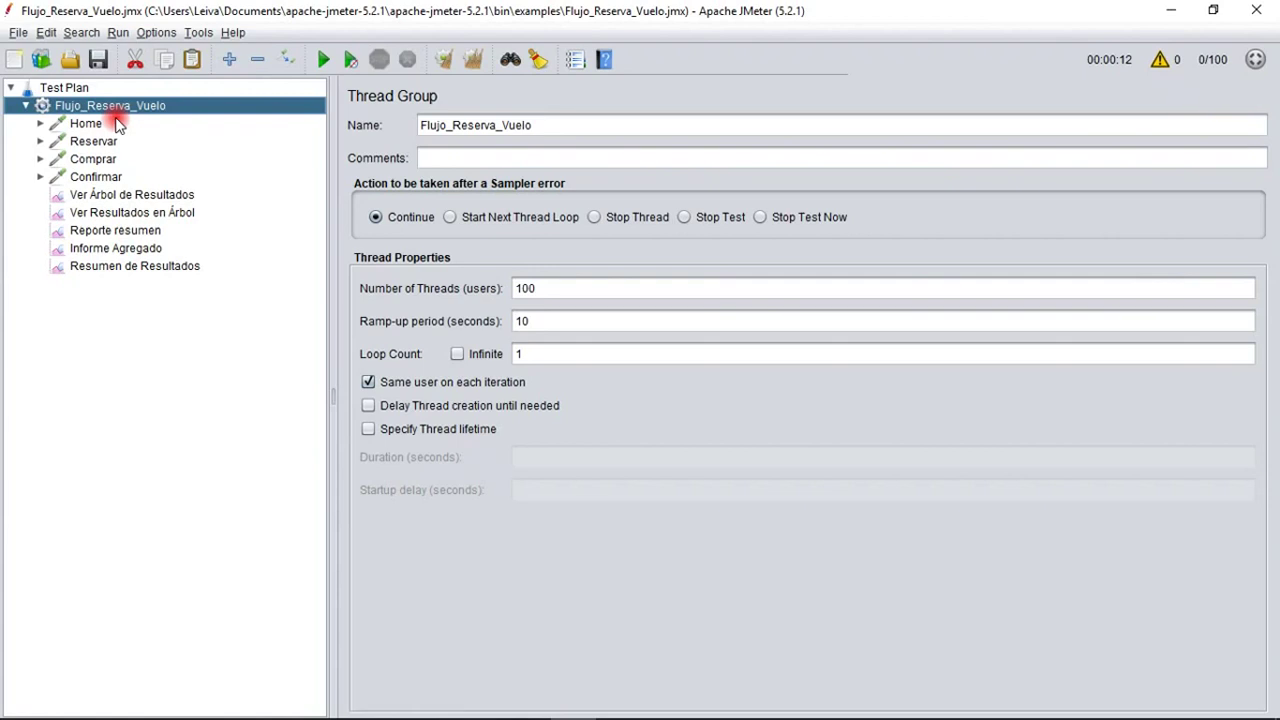
pyautogui.click(115, 232)
pyautogui.click(140, 213)
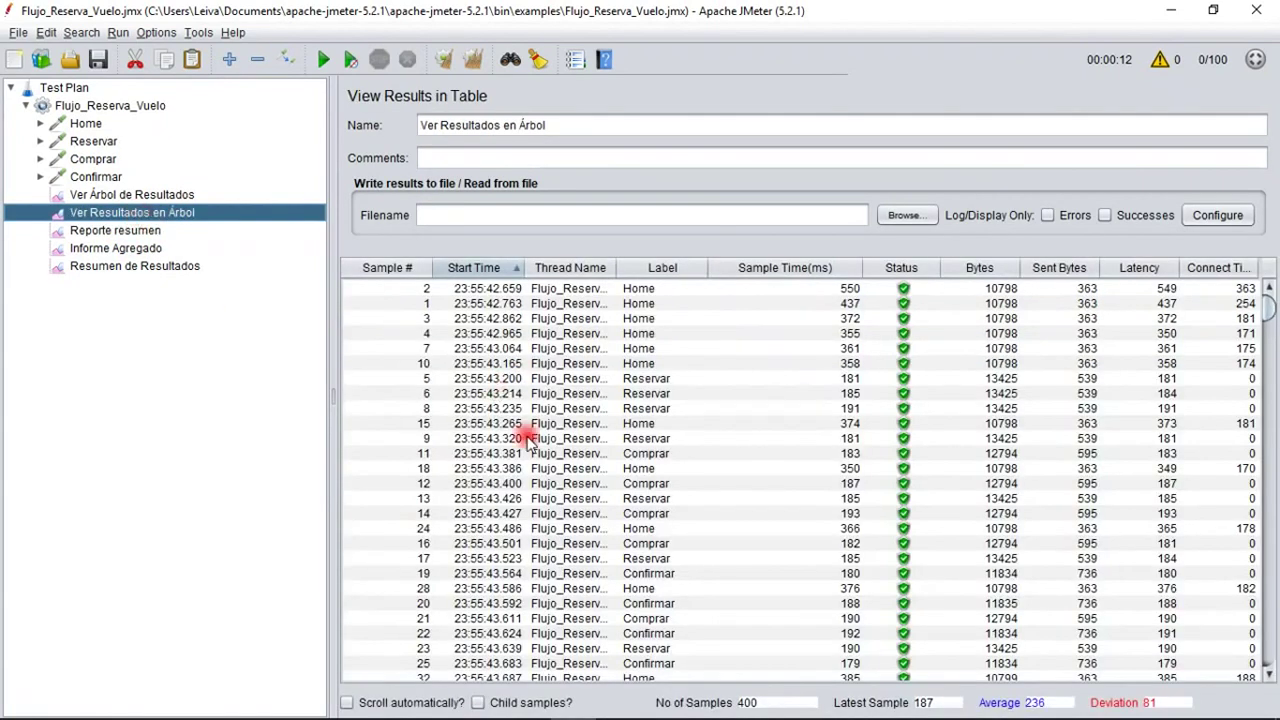
pyautogui.click(172, 196)
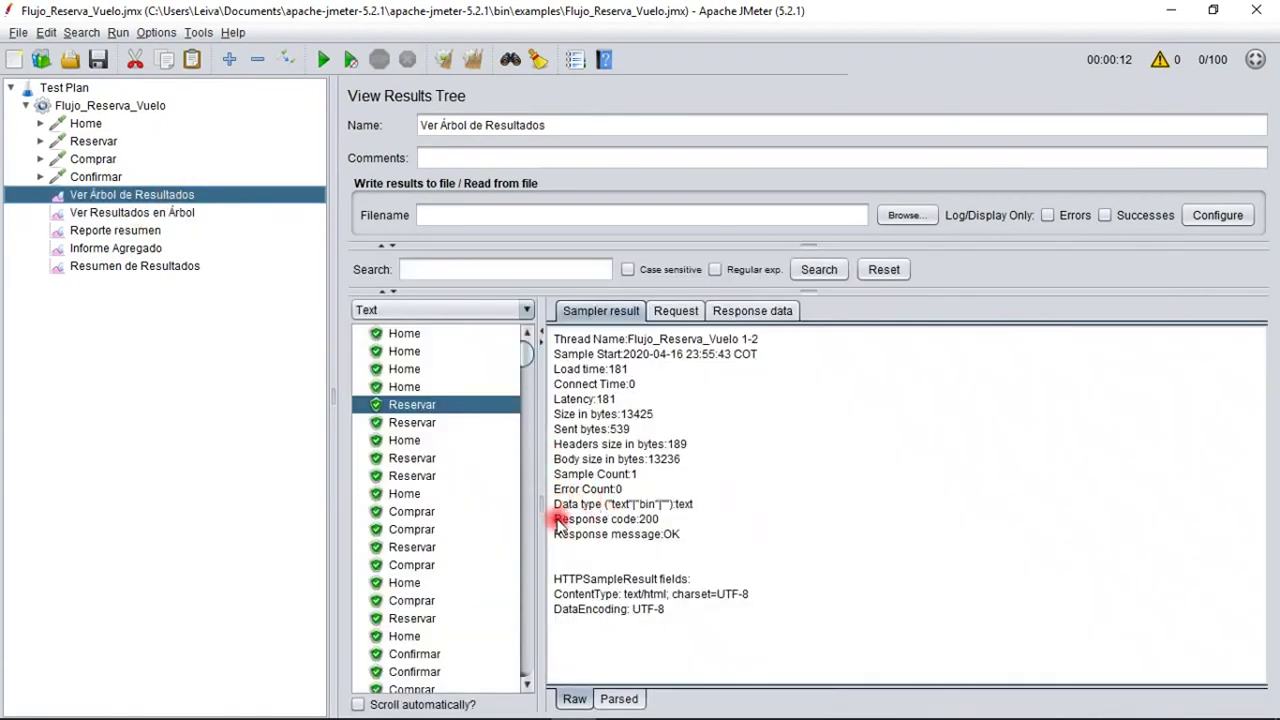
pyautogui.moveTo(555, 520); pyautogui.dragTo(679, 532)
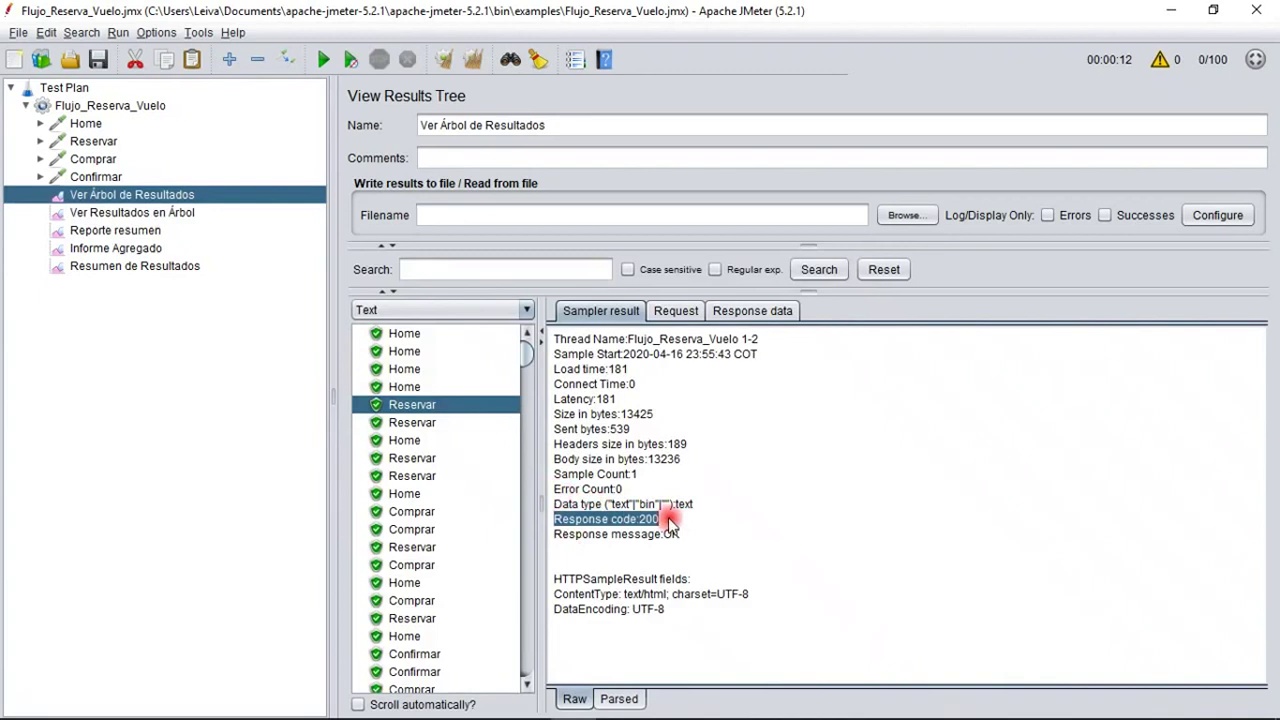
# Review the thread group's user count, the Home, Reservar, Comprar and Confirmar requests, and the results tree and table listeners
pyautogui.click(143, 108)
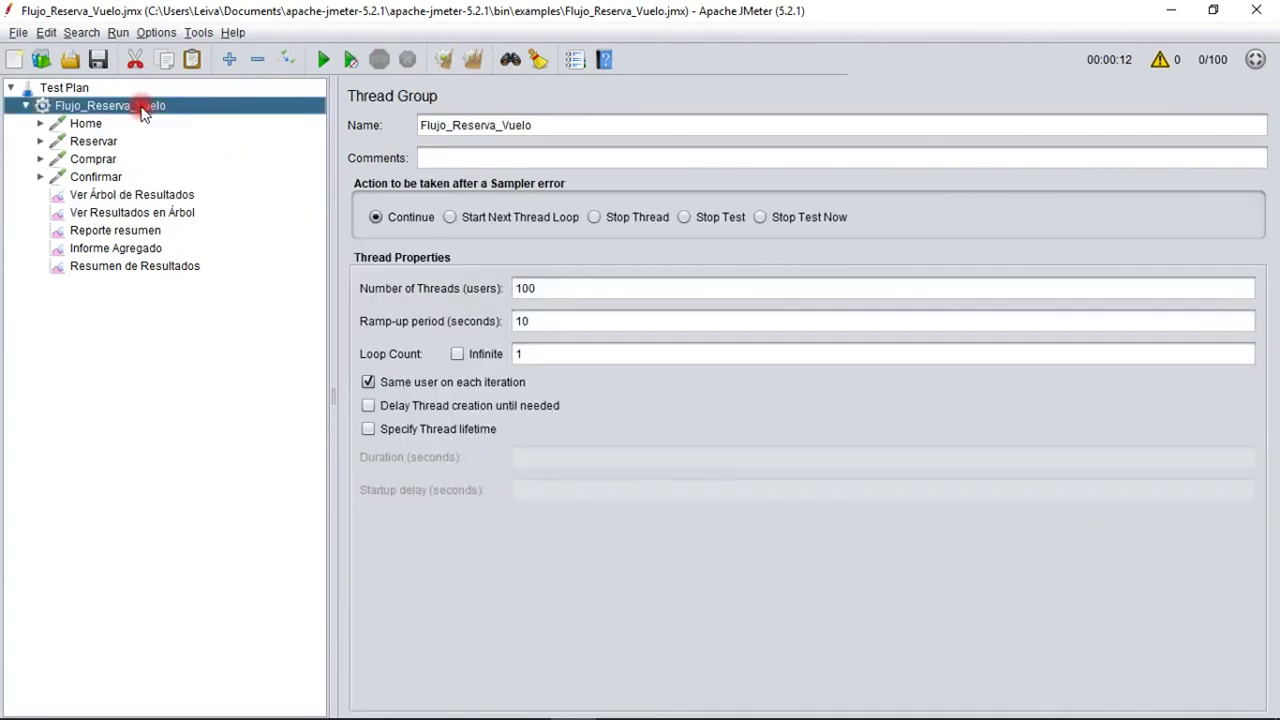
pyautogui.press('Down')
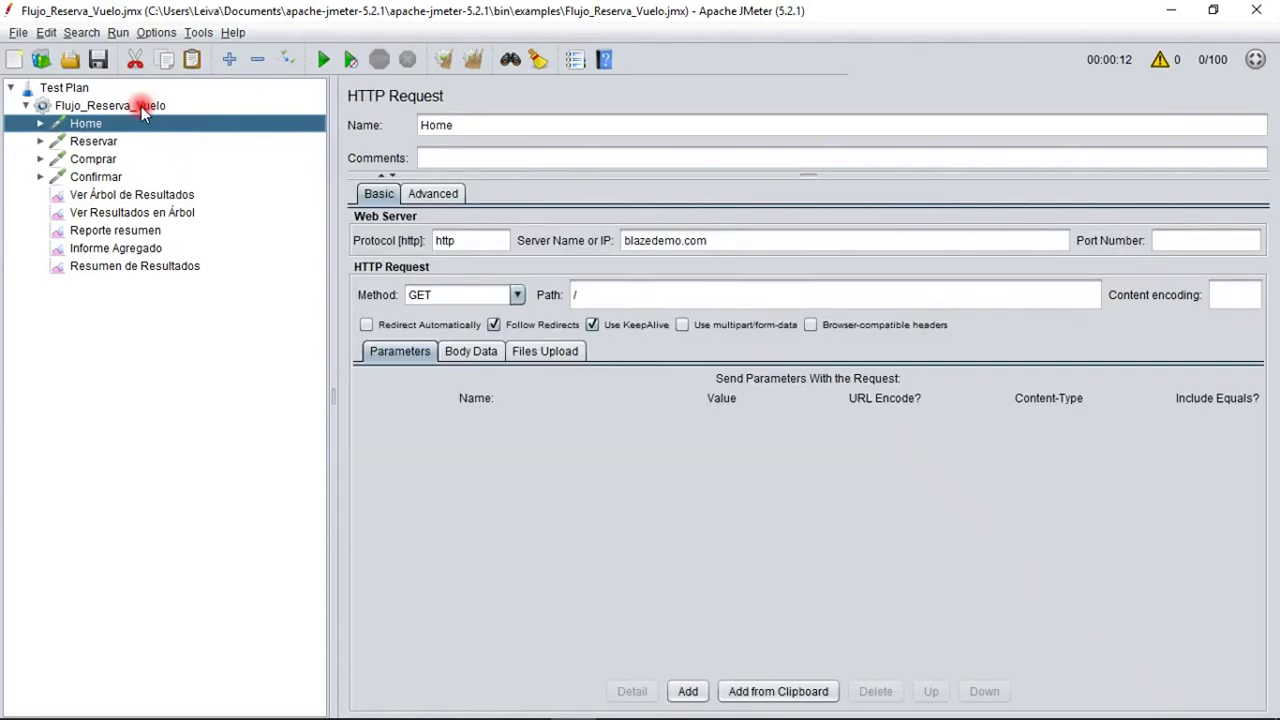
pyautogui.click(100, 107)
pyautogui.doubleClick(551, 288)
pyautogui.click(68, 124)
pyautogui.press('Down')
pyautogui.press('Down')
pyautogui.press('Down')
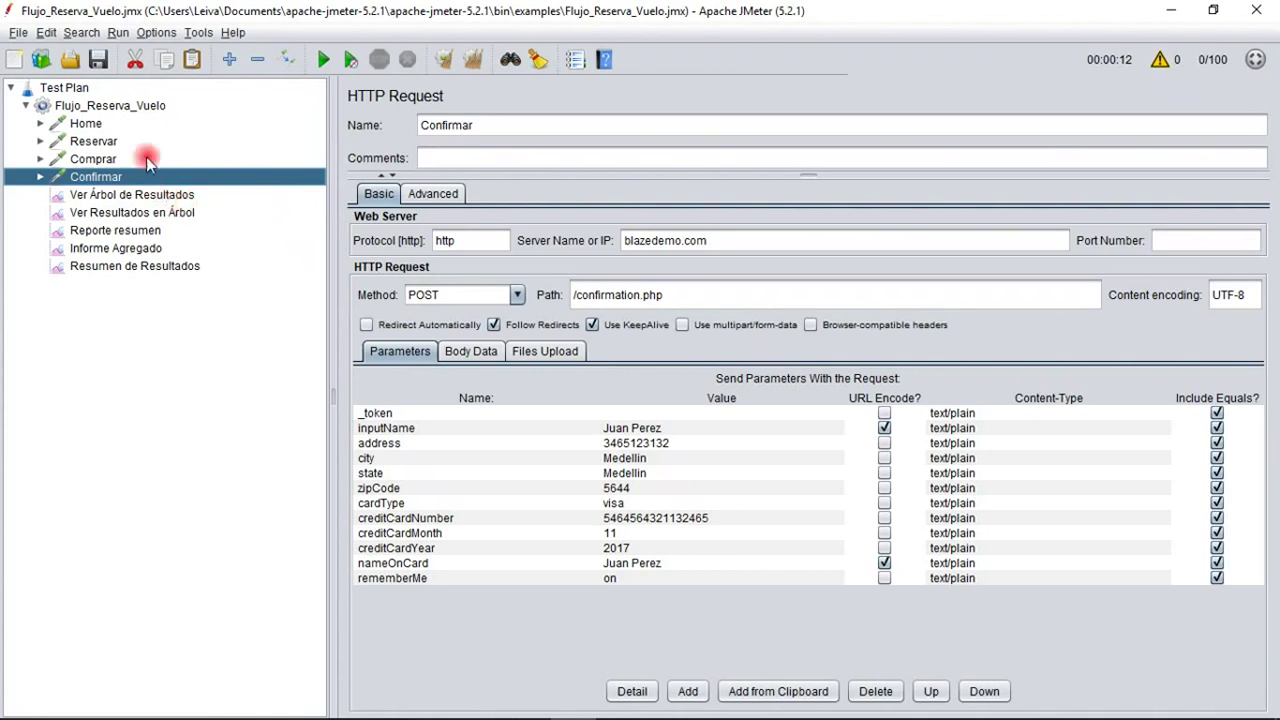
pyautogui.click(105, 198)
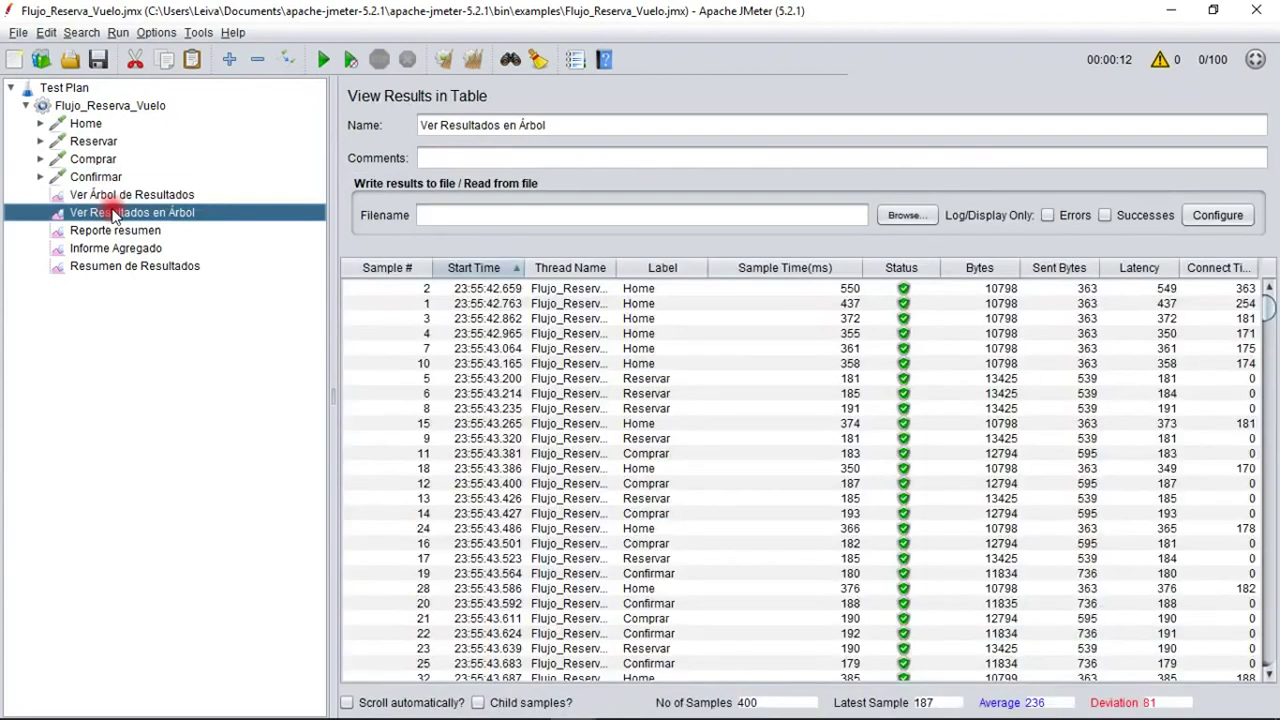
pyautogui.click(110, 215)
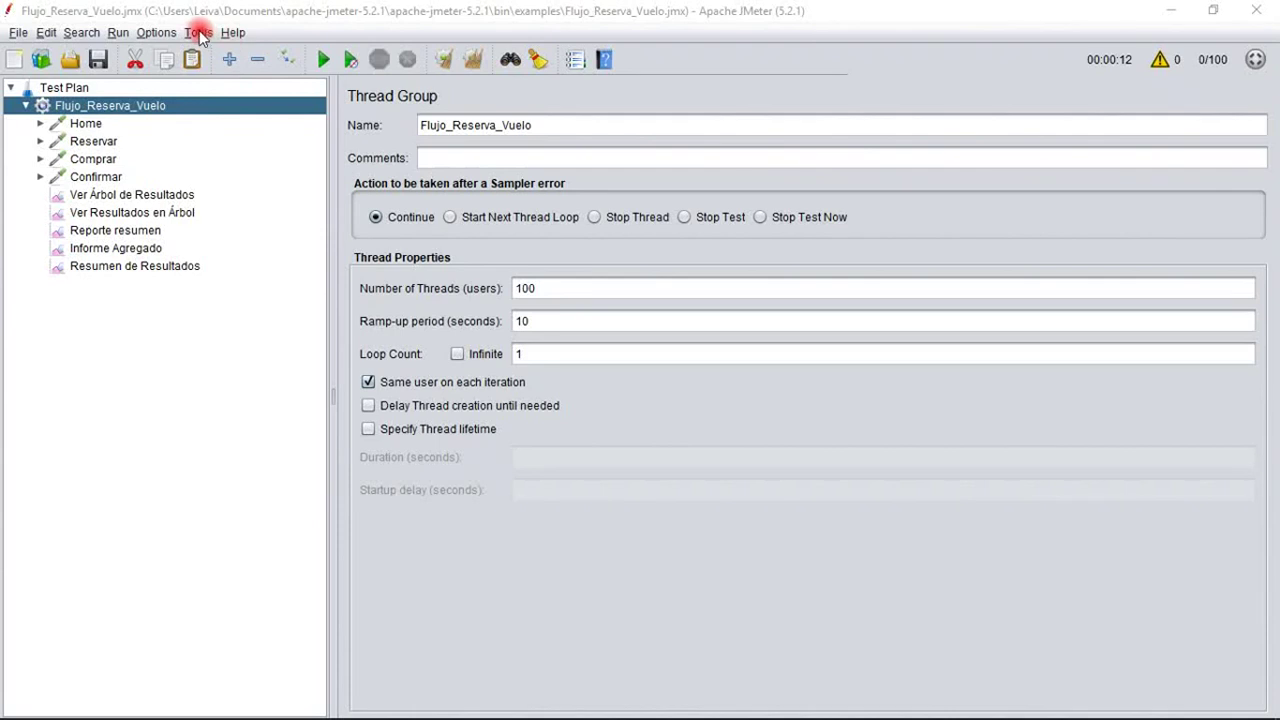
# Check JMeter's options for a Plugins Manager entry without changing any setting
pyautogui.click(156, 32)
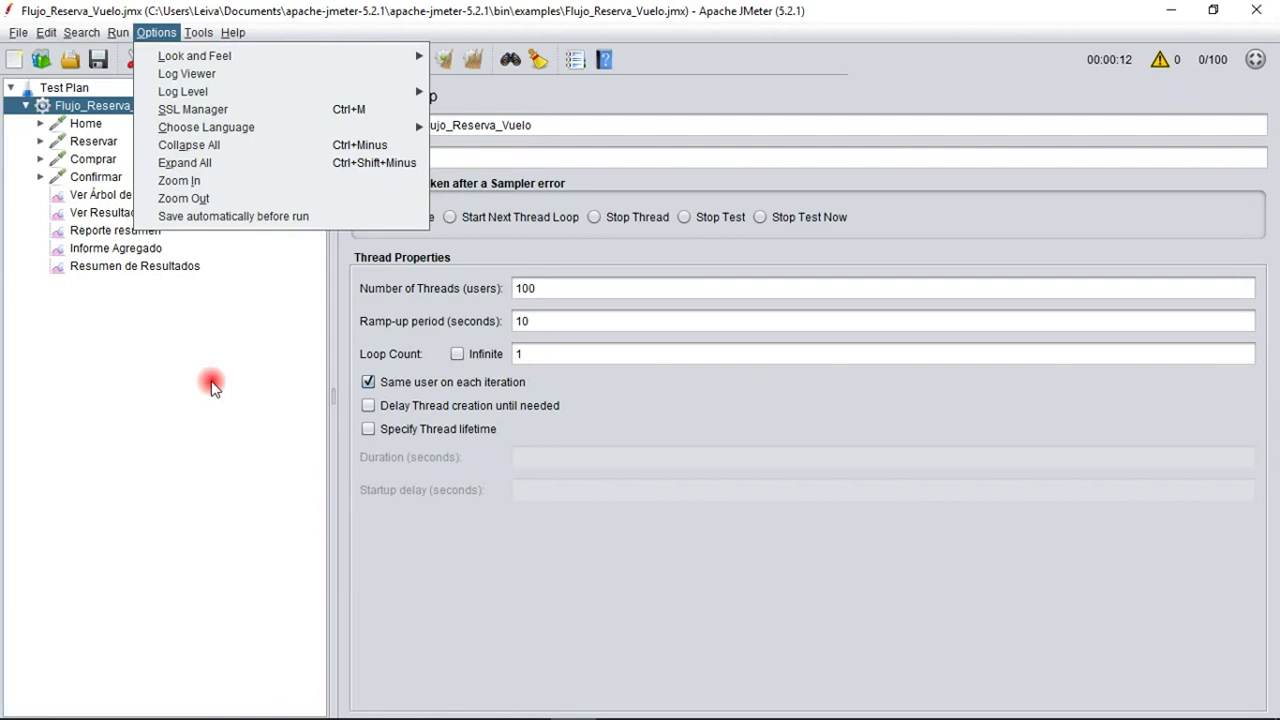
pyautogui.click(240, 446)
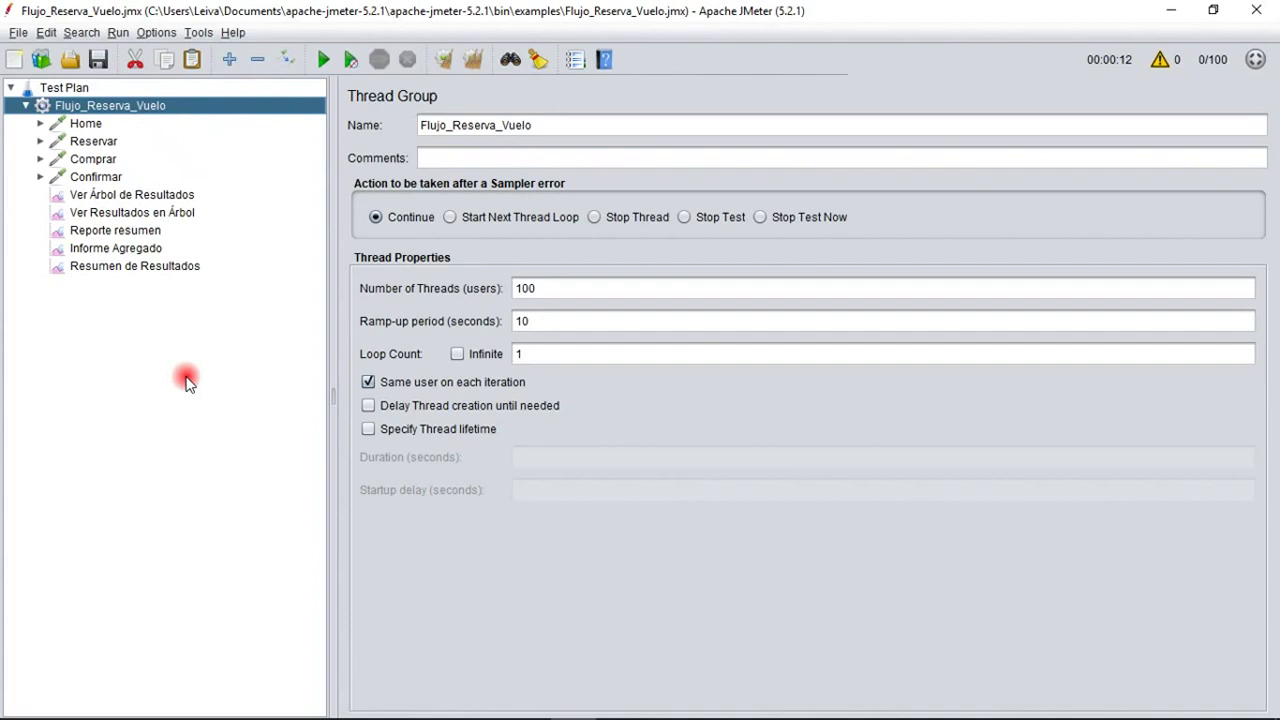
# Switch to Chrome and download plugins-manager.jar from the jmeter-plugins.org install page, keeping the file despite the security prompt
pyautogui.click(300, 706)
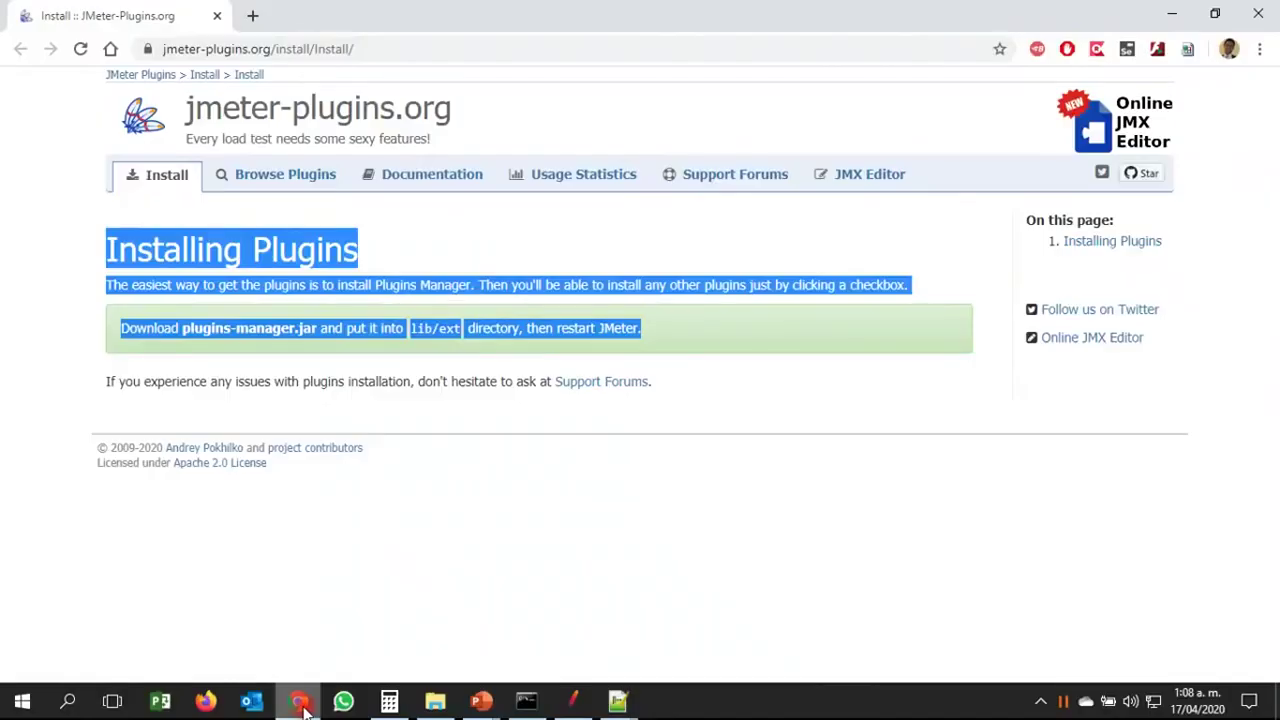
pyautogui.click(171, 443)
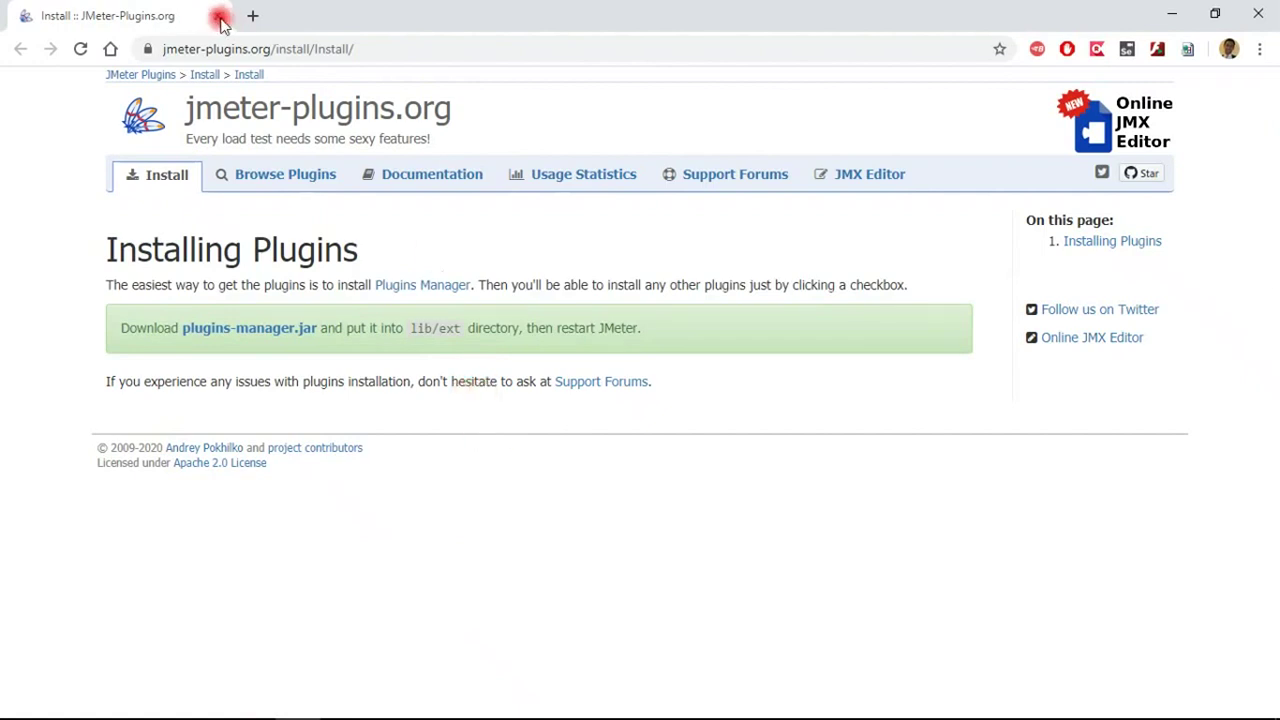
pyautogui.doubleClick(228, 50)
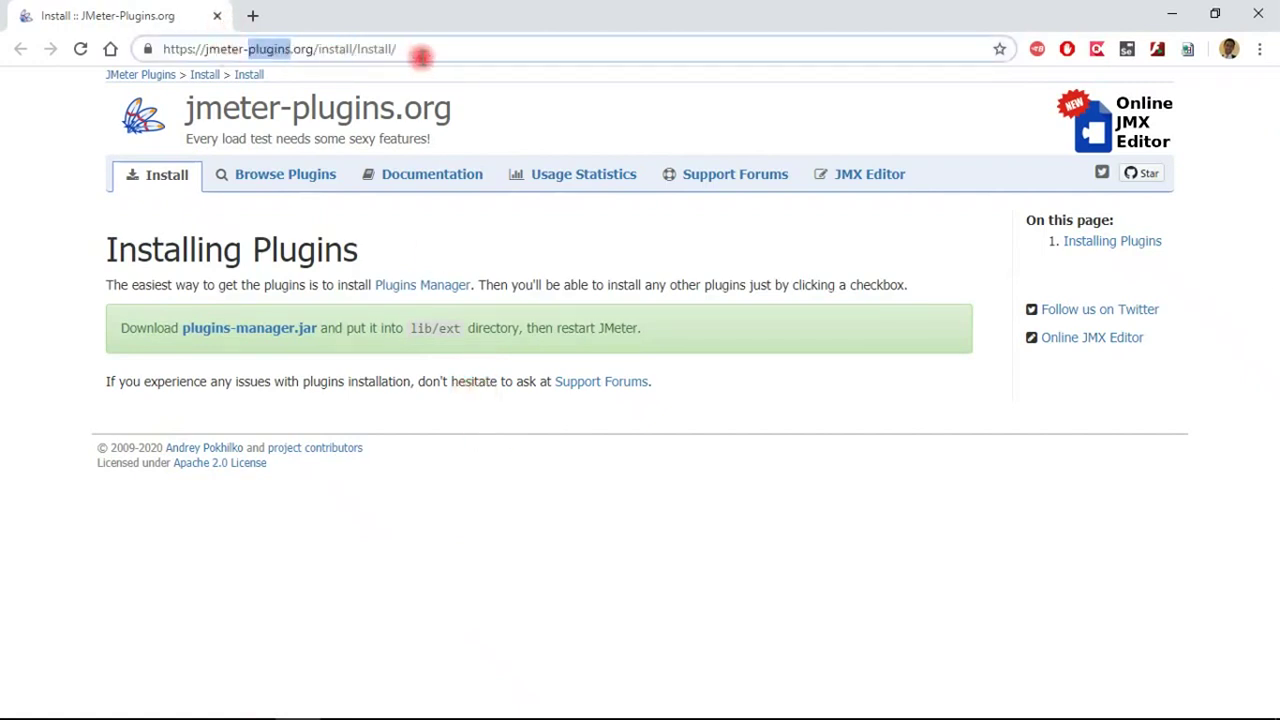
pyautogui.click(483, 460)
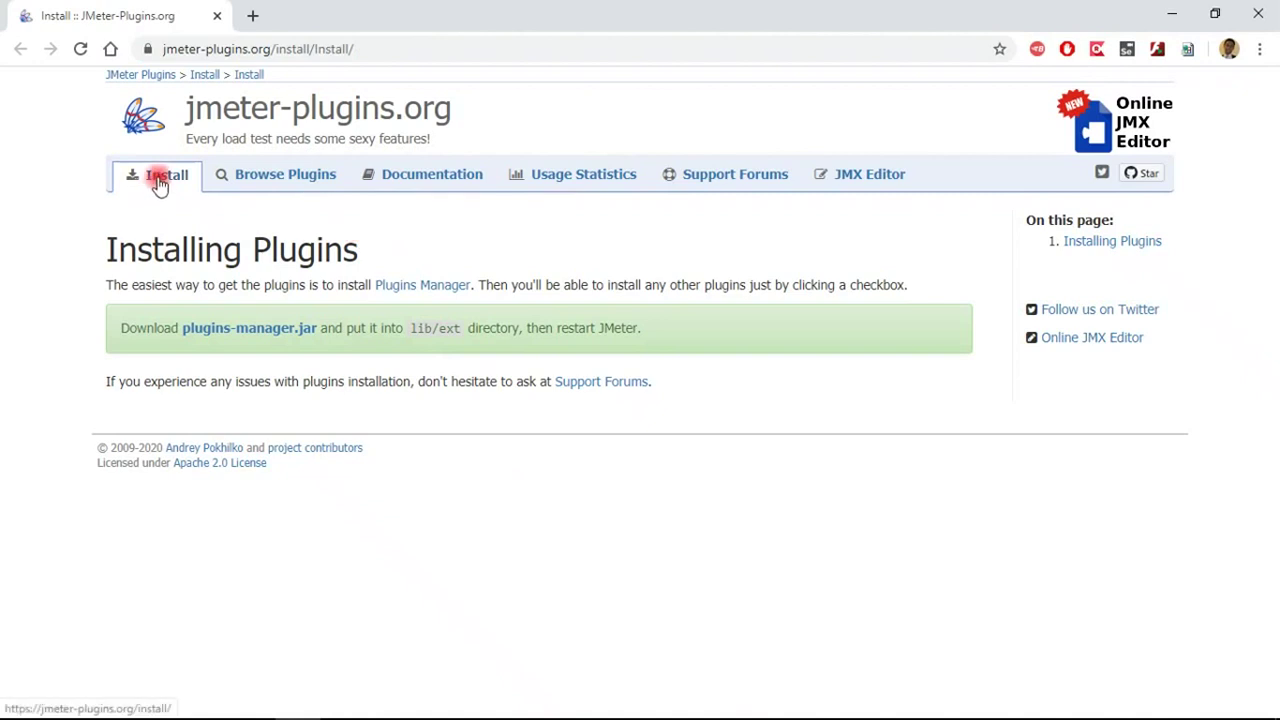
pyautogui.moveTo(122, 328); pyautogui.dragTo(223, 366)
pyautogui.click(227, 366)
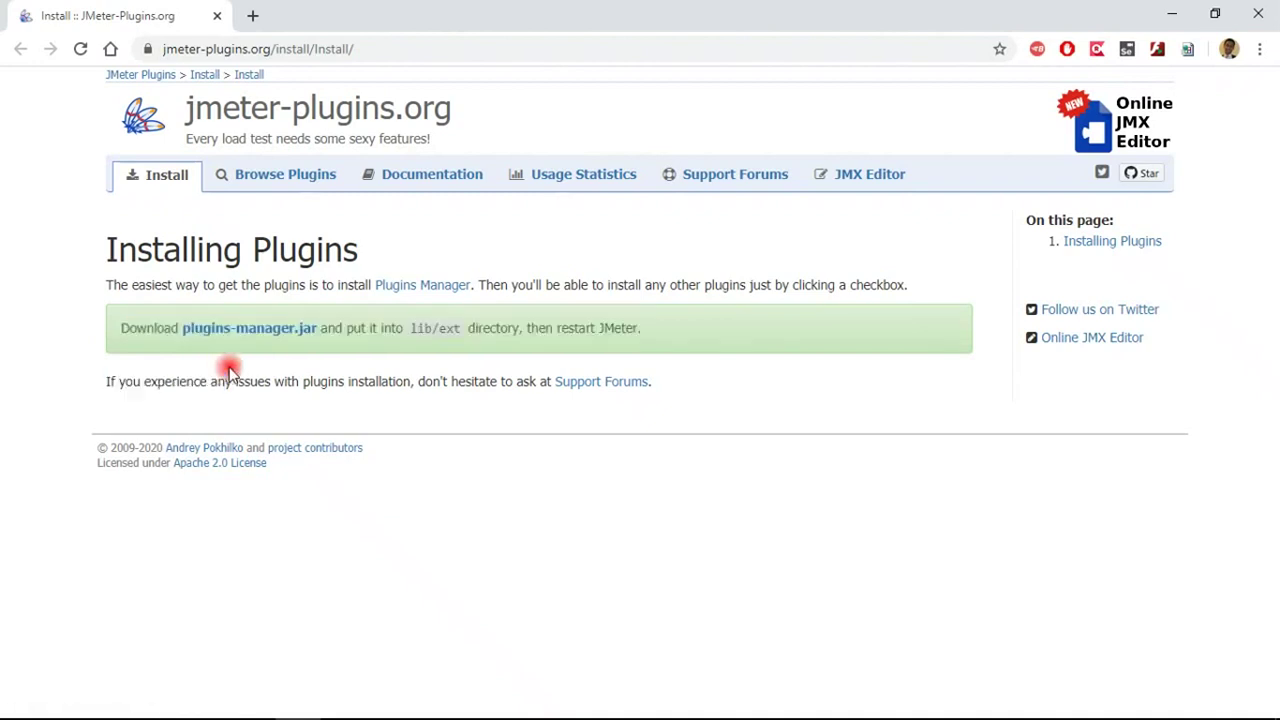
pyautogui.click(268, 334)
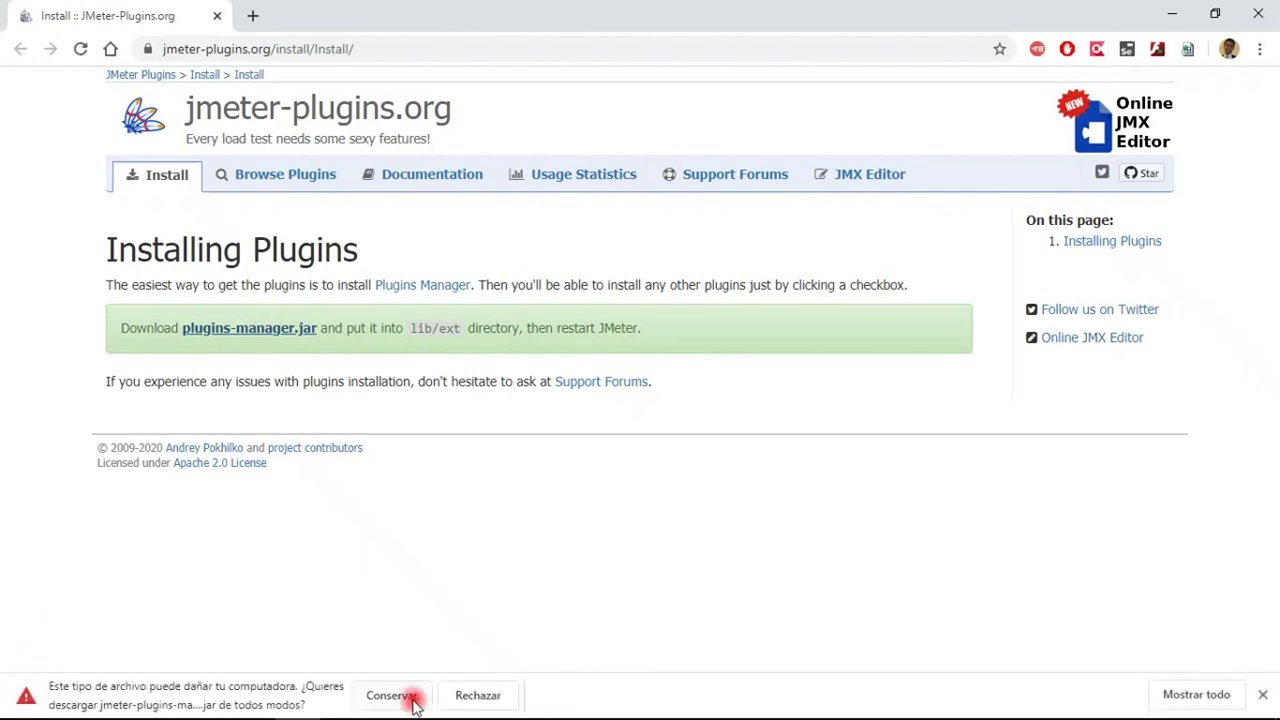
pyautogui.click(402, 693)
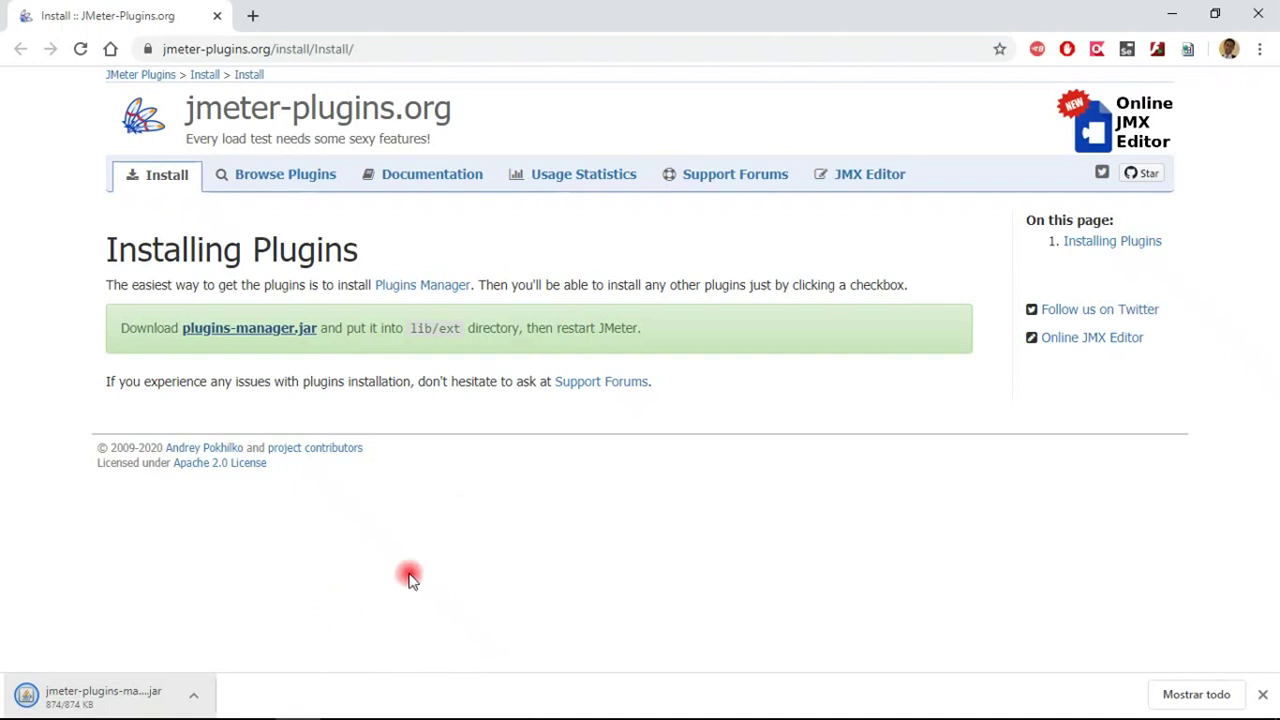
# Read the installation instructions about the plugins-manager.jar file, the lib/ext directory and restarting JMeter
pyautogui.moveTo(319, 330); pyautogui.dragTo(157, 334)
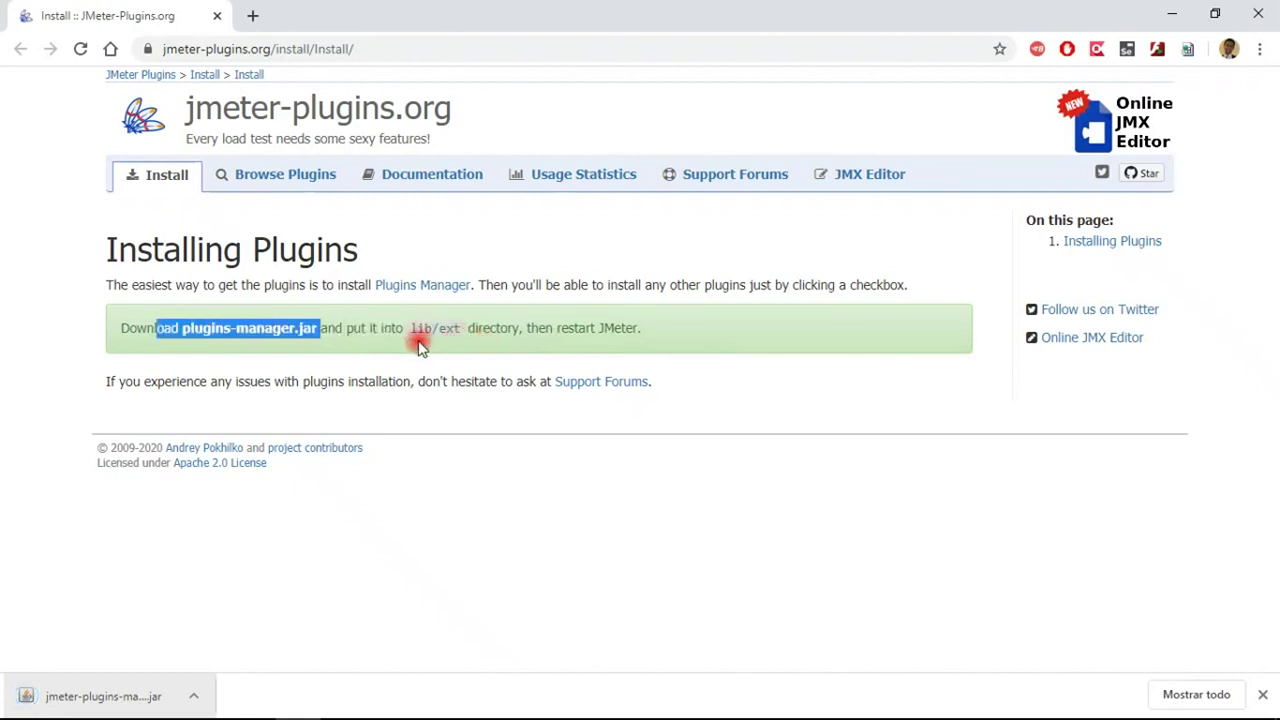
pyautogui.click(420, 343)
pyautogui.moveTo(412, 329); pyautogui.dragTo(463, 335)
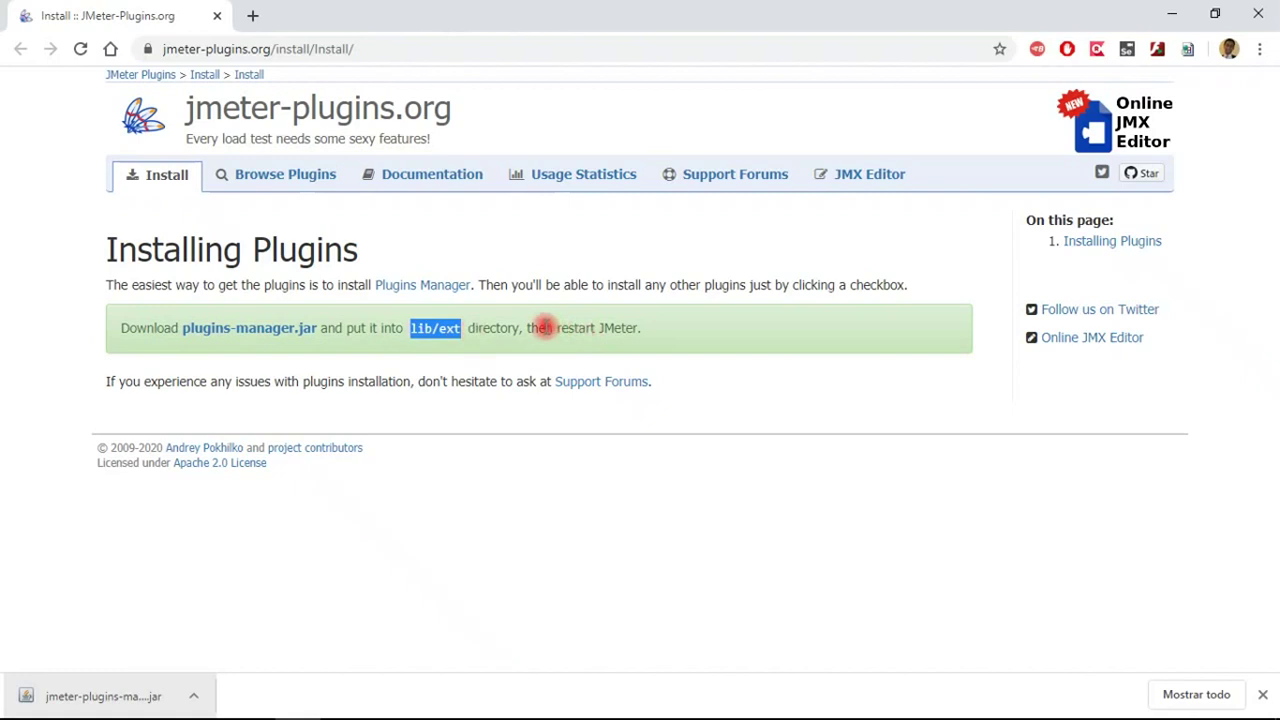
pyautogui.moveTo(640, 328); pyautogui.dragTo(559, 330)
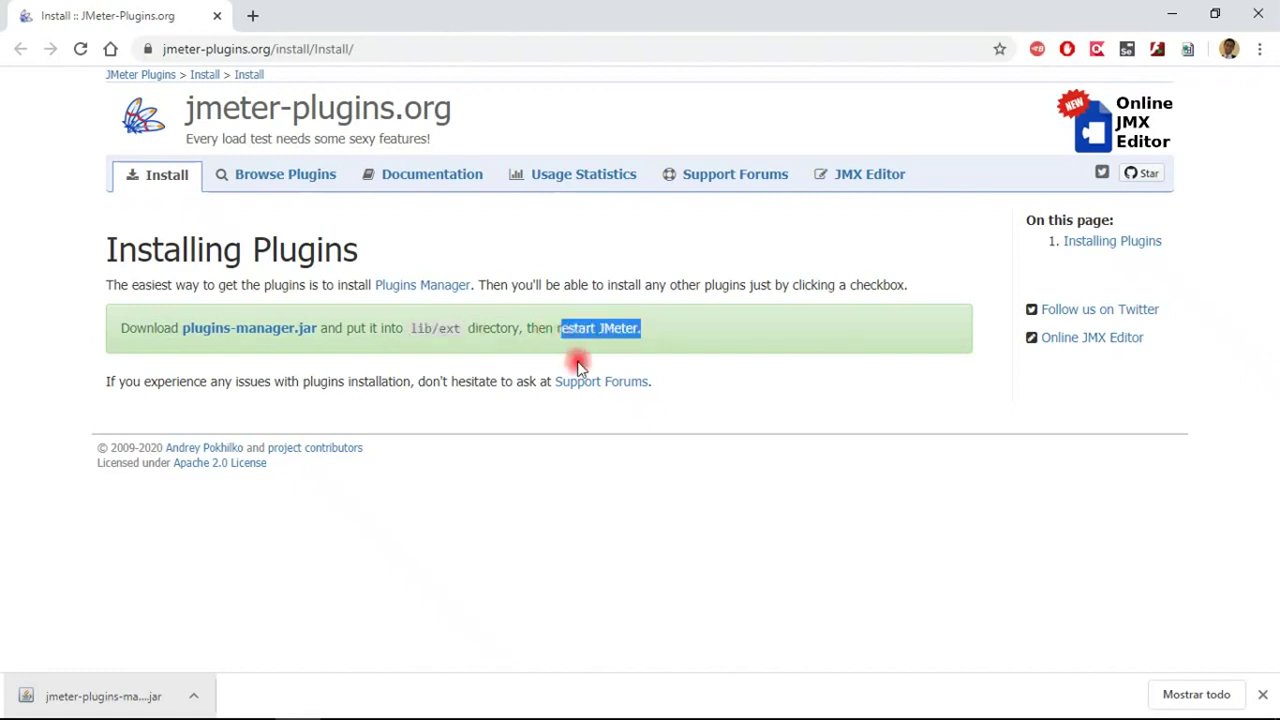
pyautogui.click(449, 560)
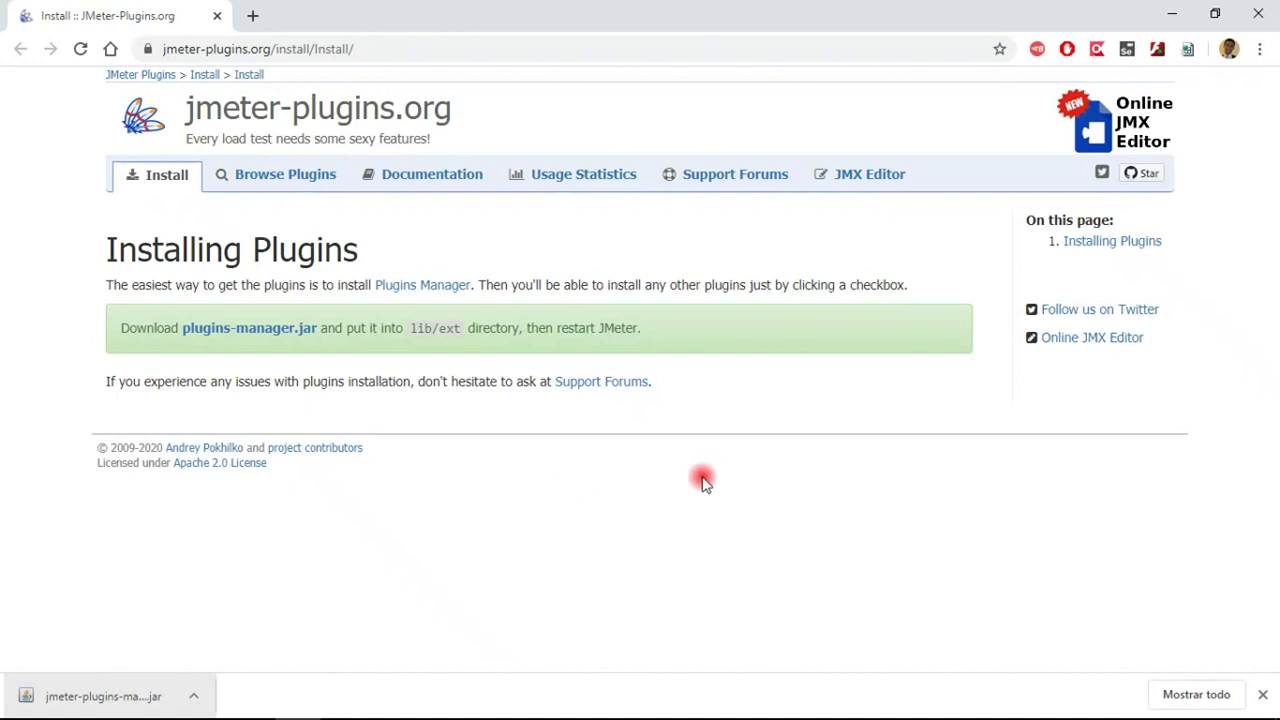
# Switch to File Explorer and paste jmeter-plugins-manager-1.4.jar into the lib/ext folder of apache-jmeter-5.2.1
pyautogui.click(454, 702)
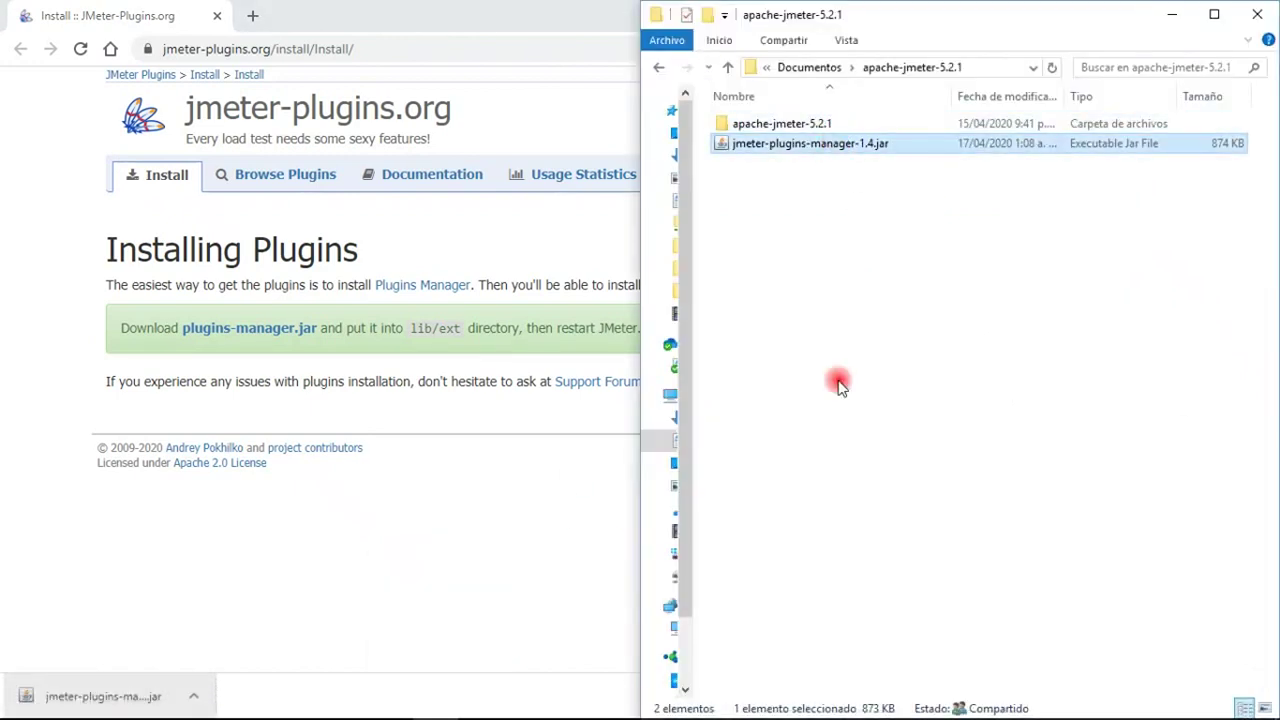
pyautogui.doubleClick(800, 123)
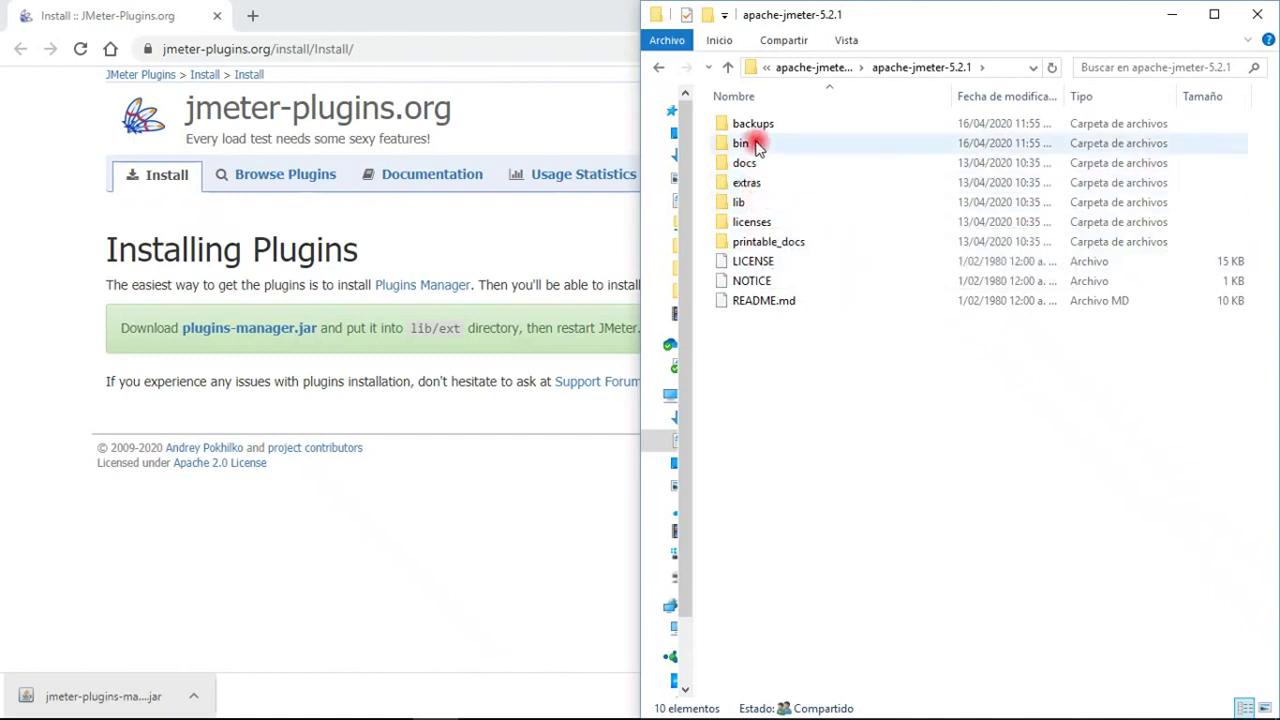
pyautogui.doubleClick(743, 201)
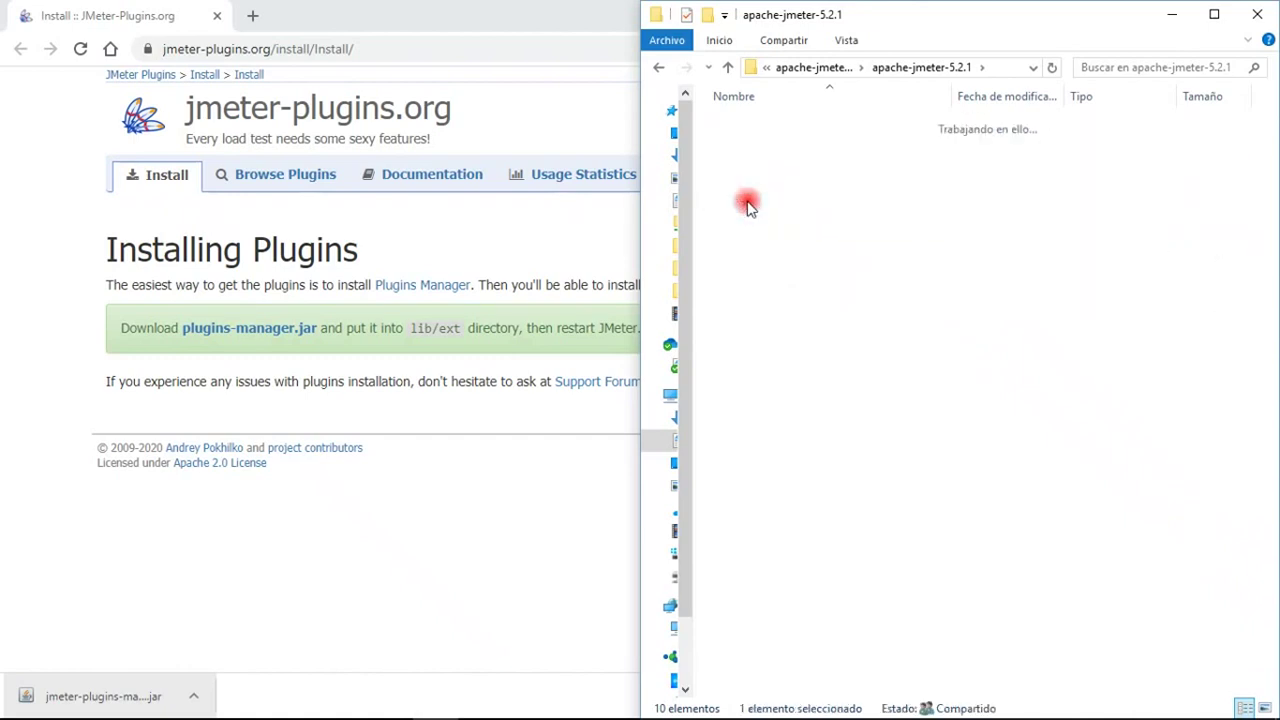
pyautogui.doubleClick(745, 125)
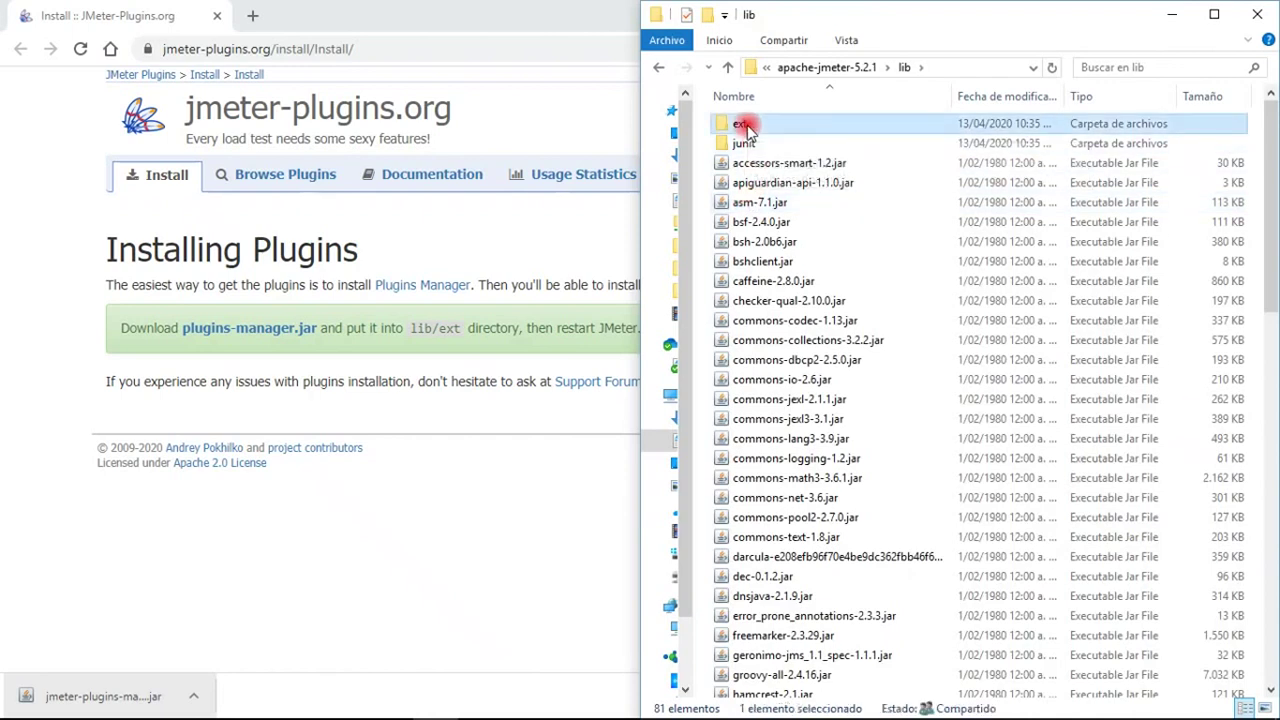
pyautogui.hotkey('ctrl', 'v')
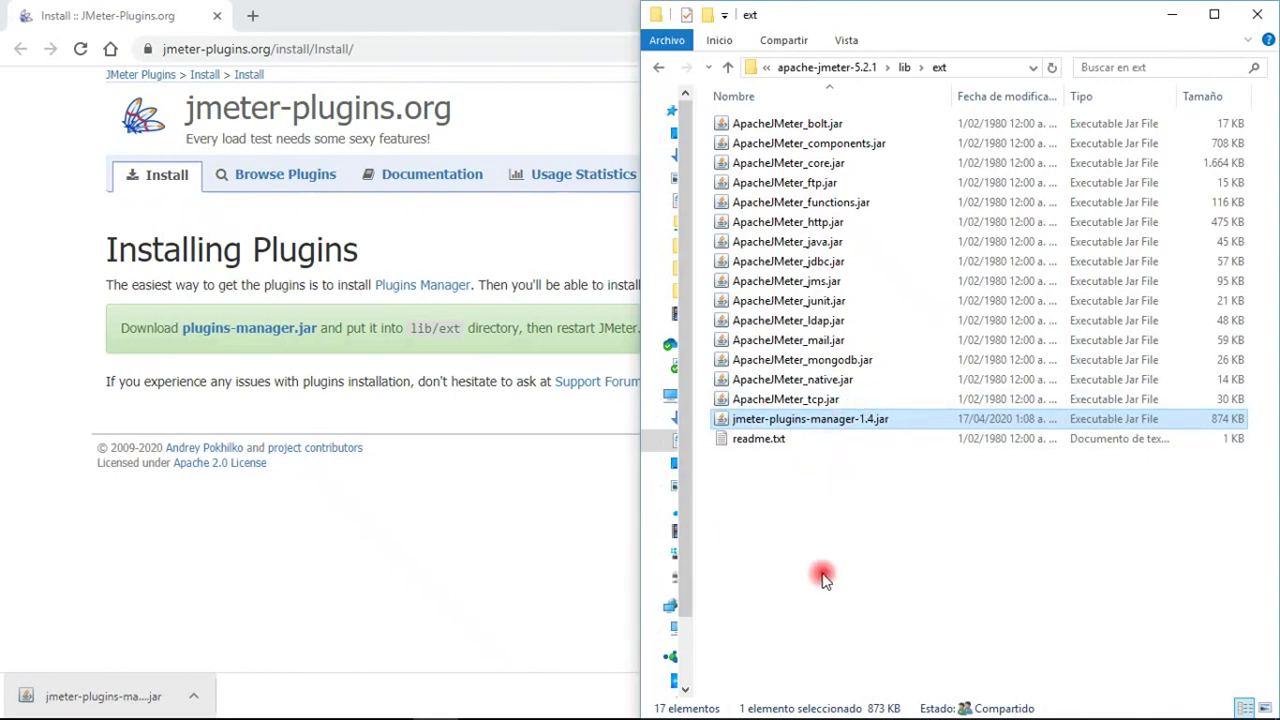
# Switch back to JMeter and restart it to load the new plugin
pyautogui.hotkey('alt', 'Tab')
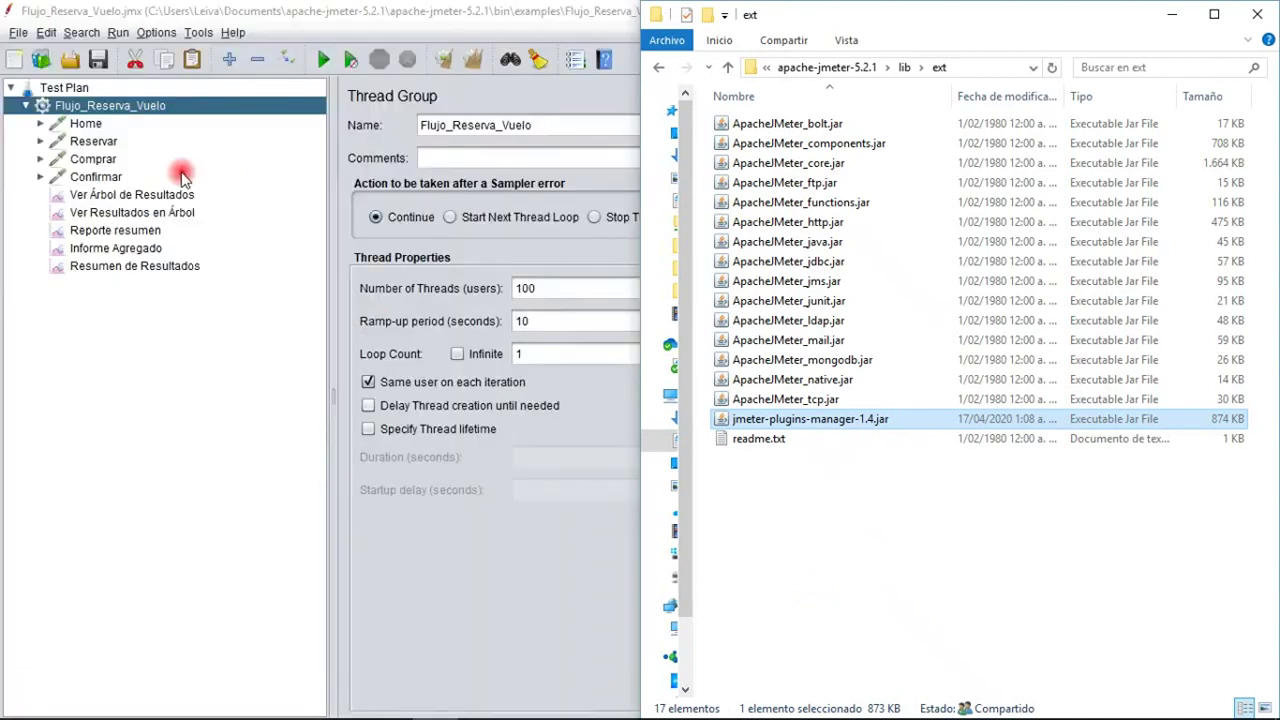
pyautogui.click(280, 450)
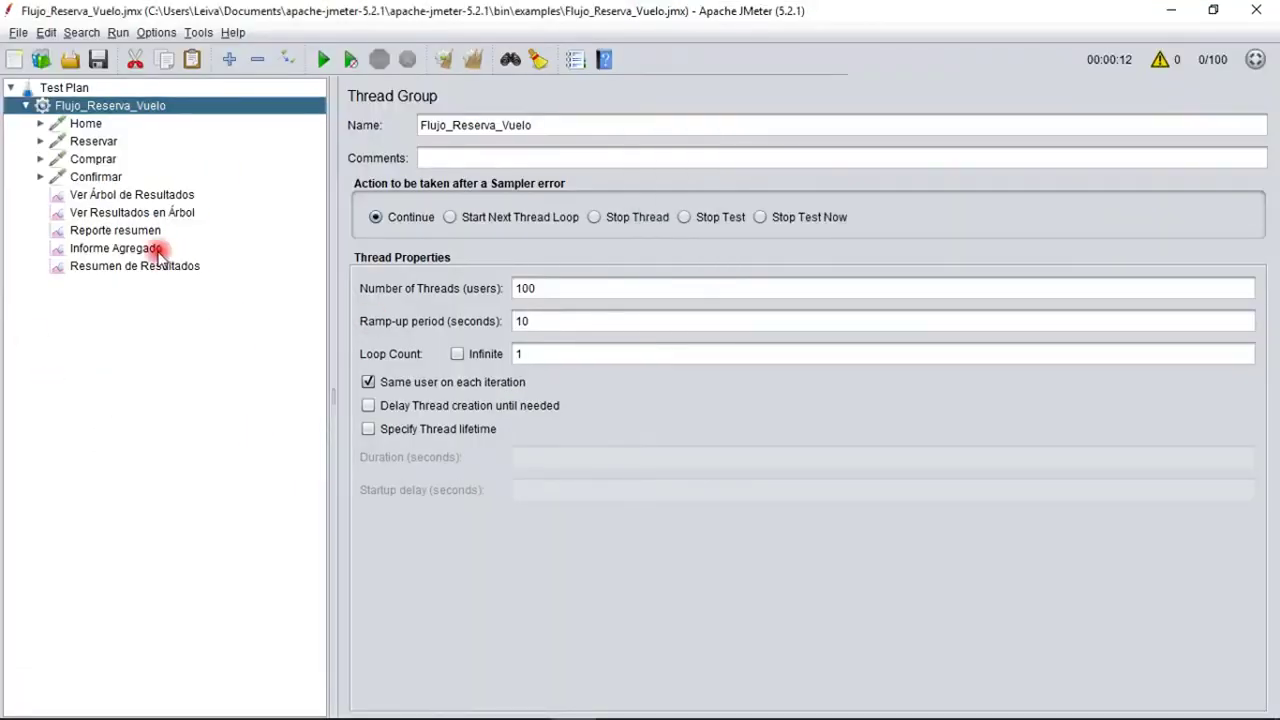
pyautogui.click(20, 33)
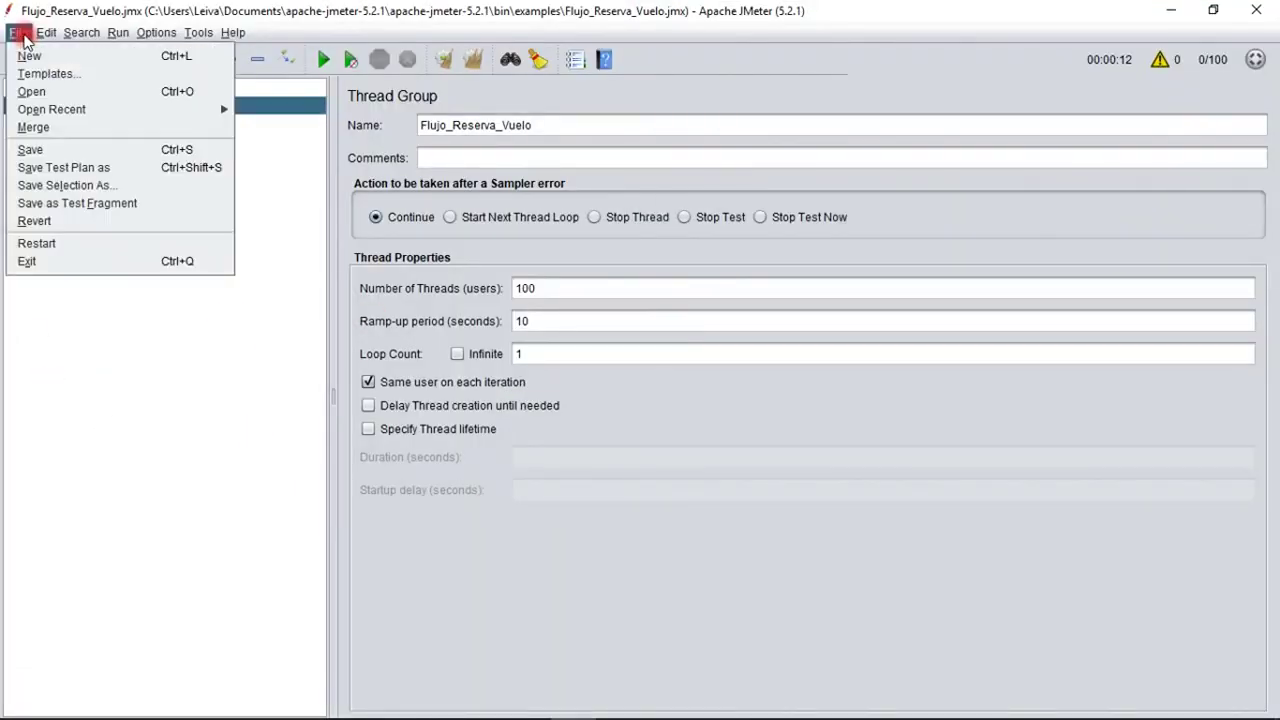
pyautogui.click(72, 250)
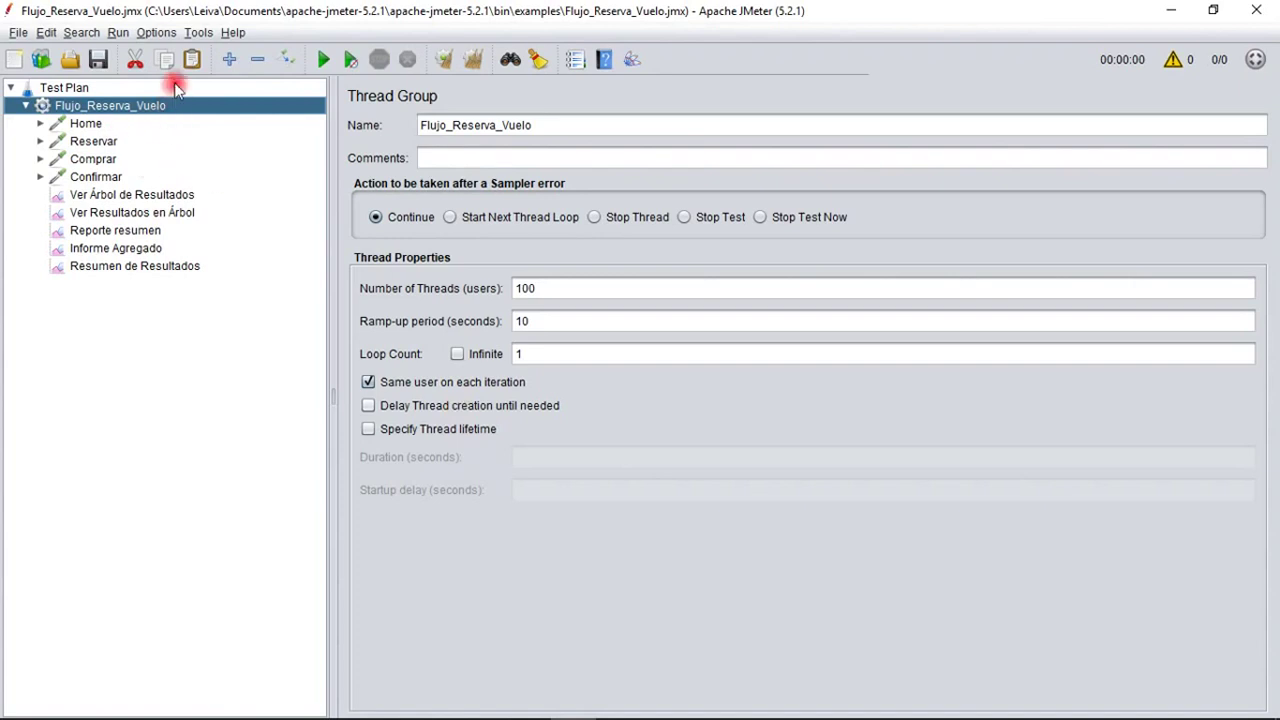
# Open the Plugins Manager and browse the list of available plugins
pyautogui.click(157, 34)
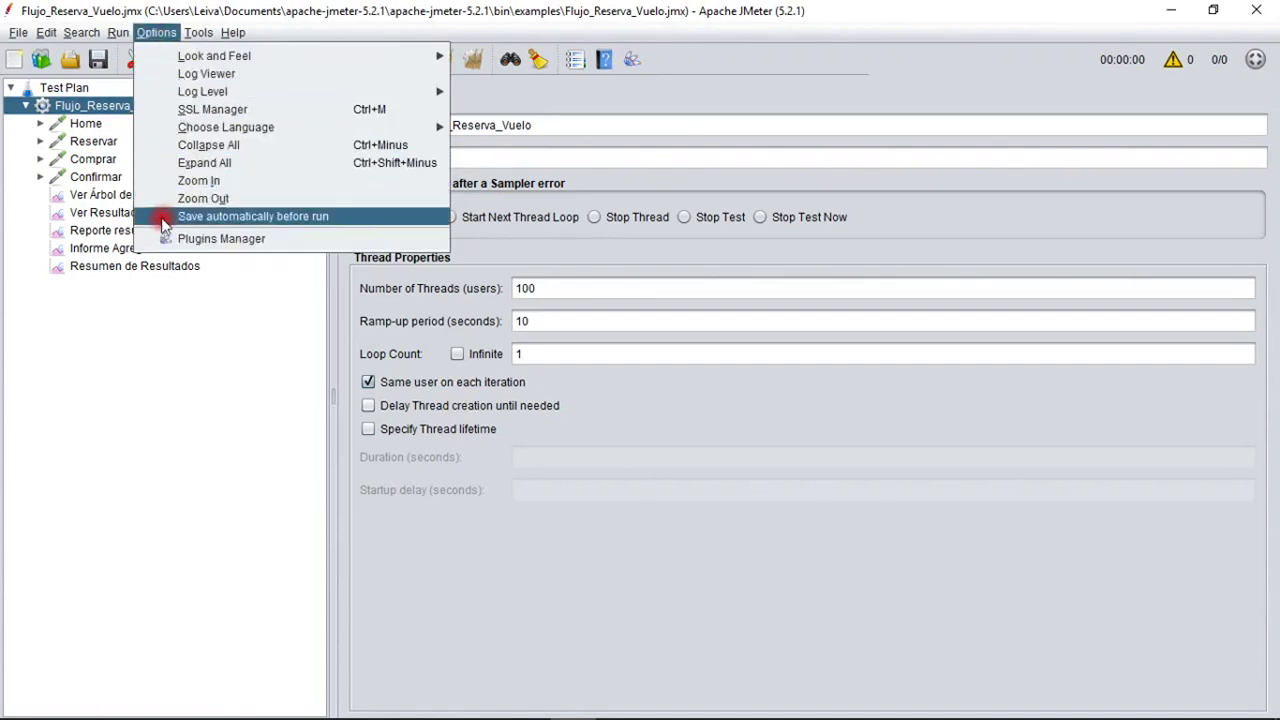
pyautogui.click(251, 240)
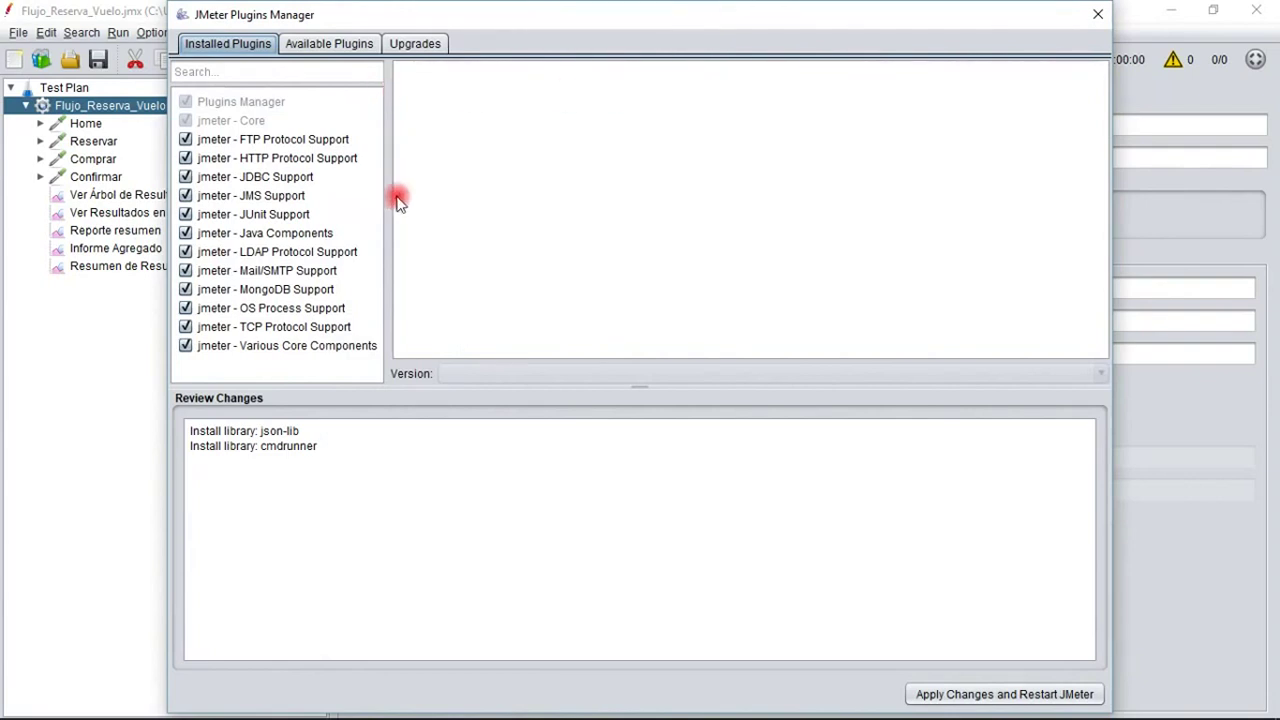
pyautogui.click(345, 45)
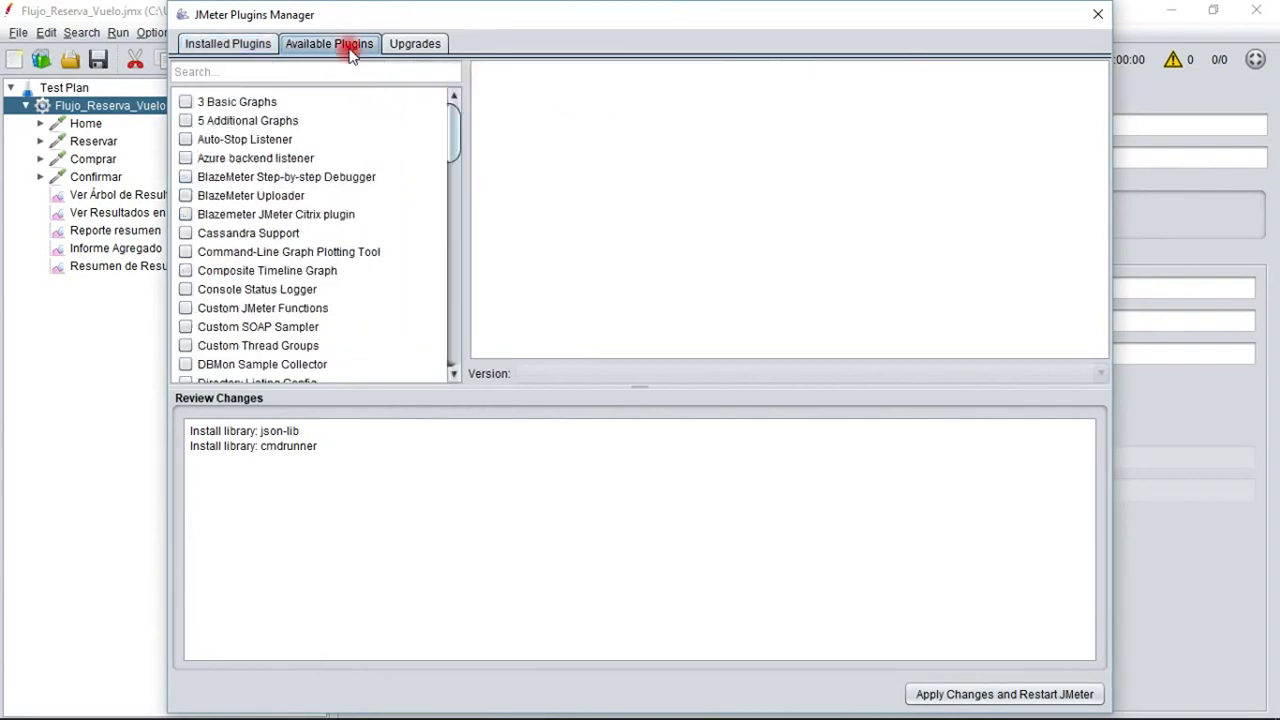
pyautogui.moveTo(459, 138); pyautogui.dragTo(434, 51)
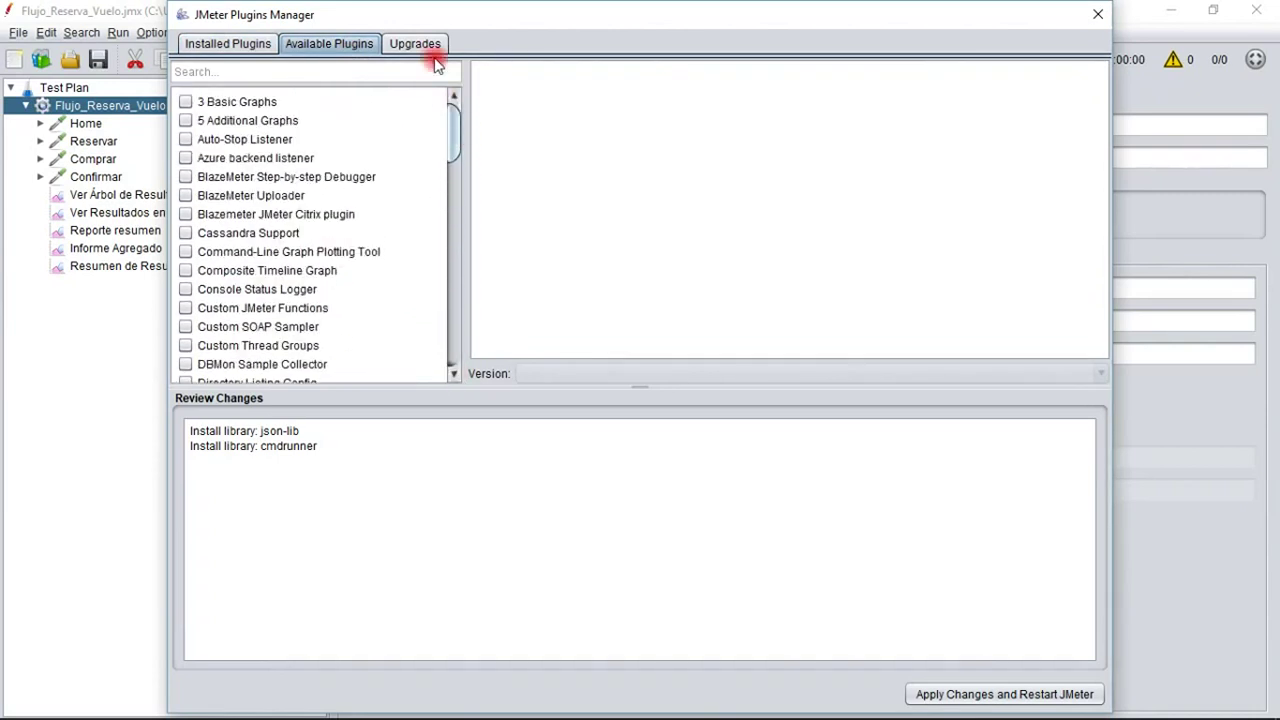
# Check the plugin upgrades, return to the available plugins and view the description of BlazeMeter Step-by-step Debugger
pyautogui.click(423, 42)
pyautogui.click(334, 42)
pyautogui.click(370, 177)
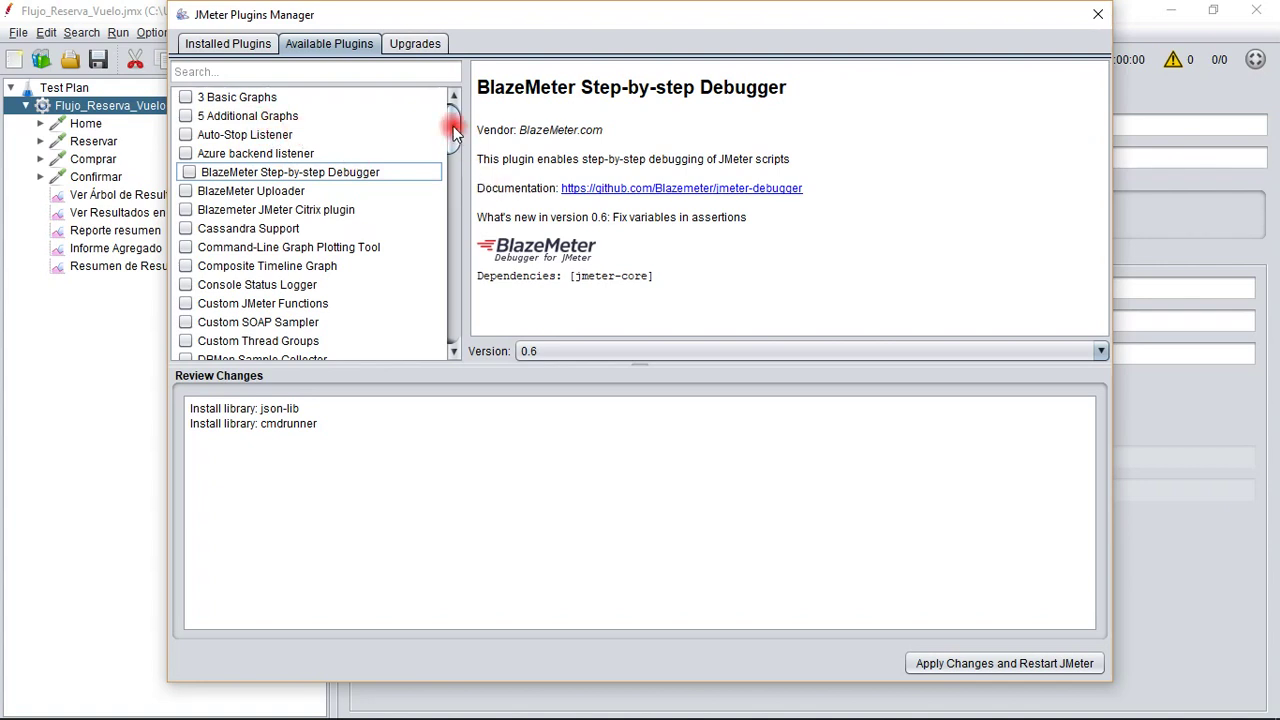
# Mark the Custom SOAP Sampler and Dummy Sampler plugins for installation
pyautogui.moveTo(453, 126); pyautogui.dragTo(448, 154)
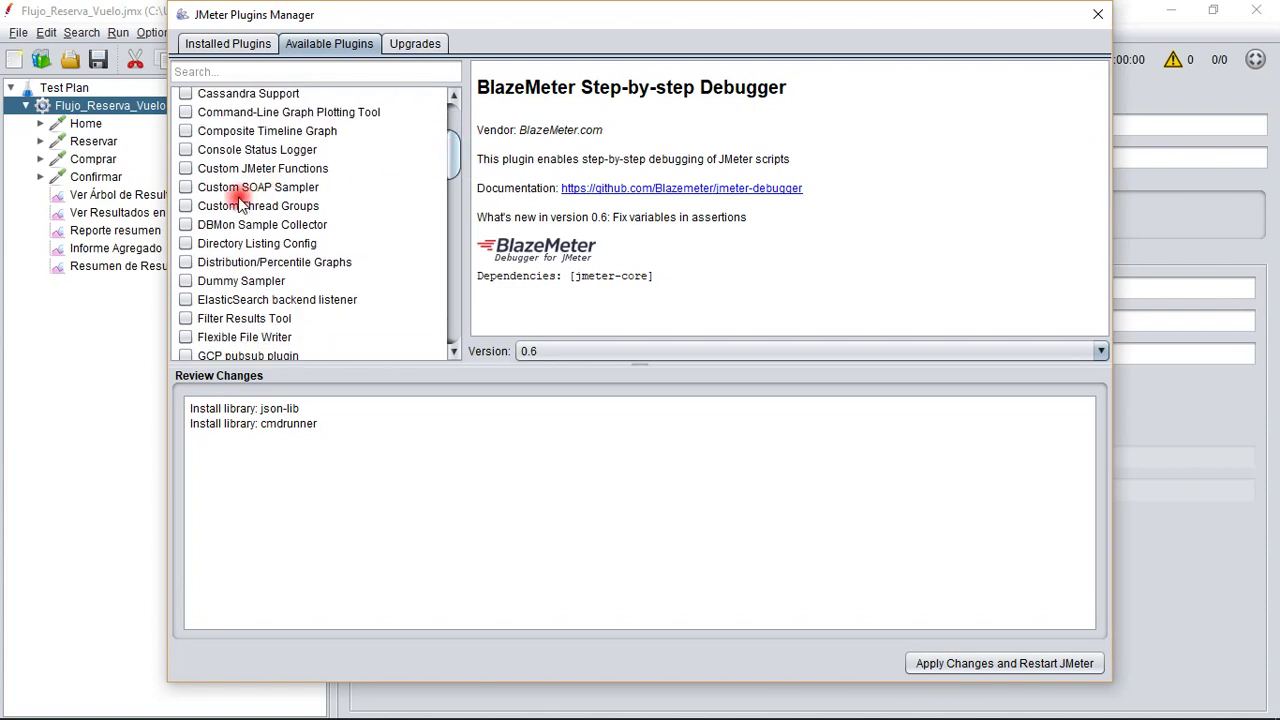
pyautogui.click(189, 187)
pyautogui.moveTo(453, 175); pyautogui.dragTo(441, 201)
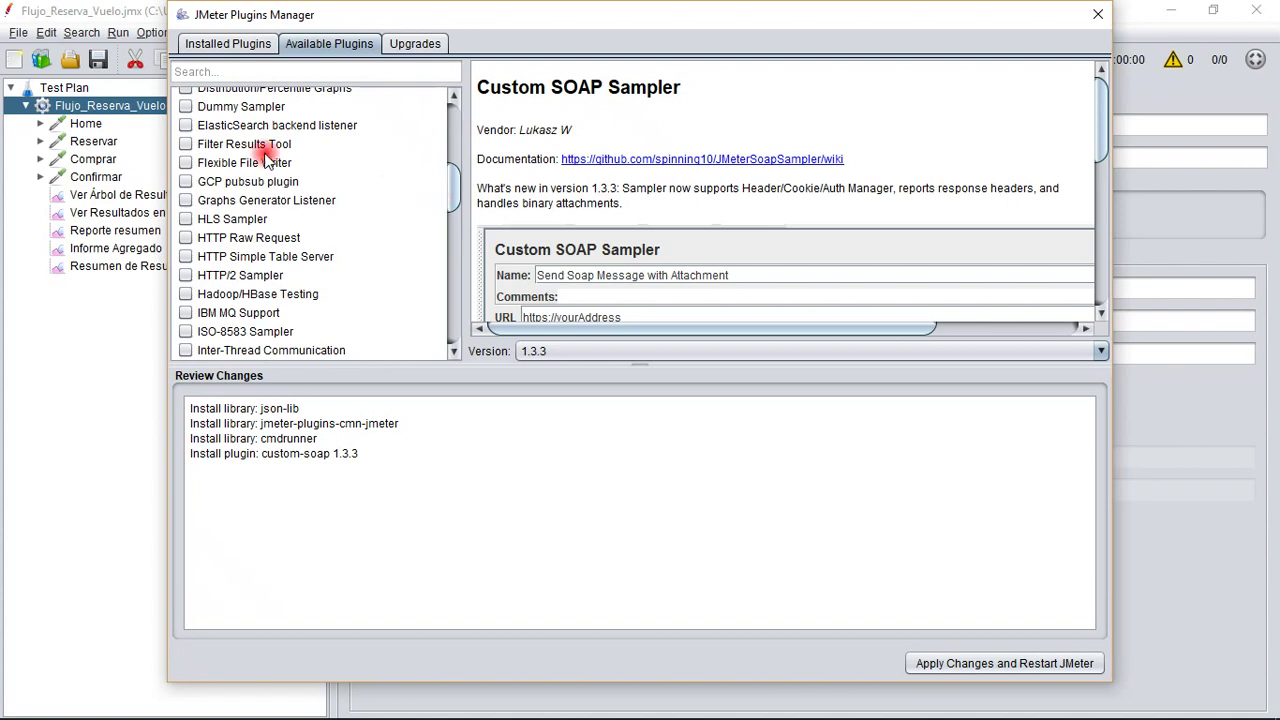
pyautogui.click(187, 106)
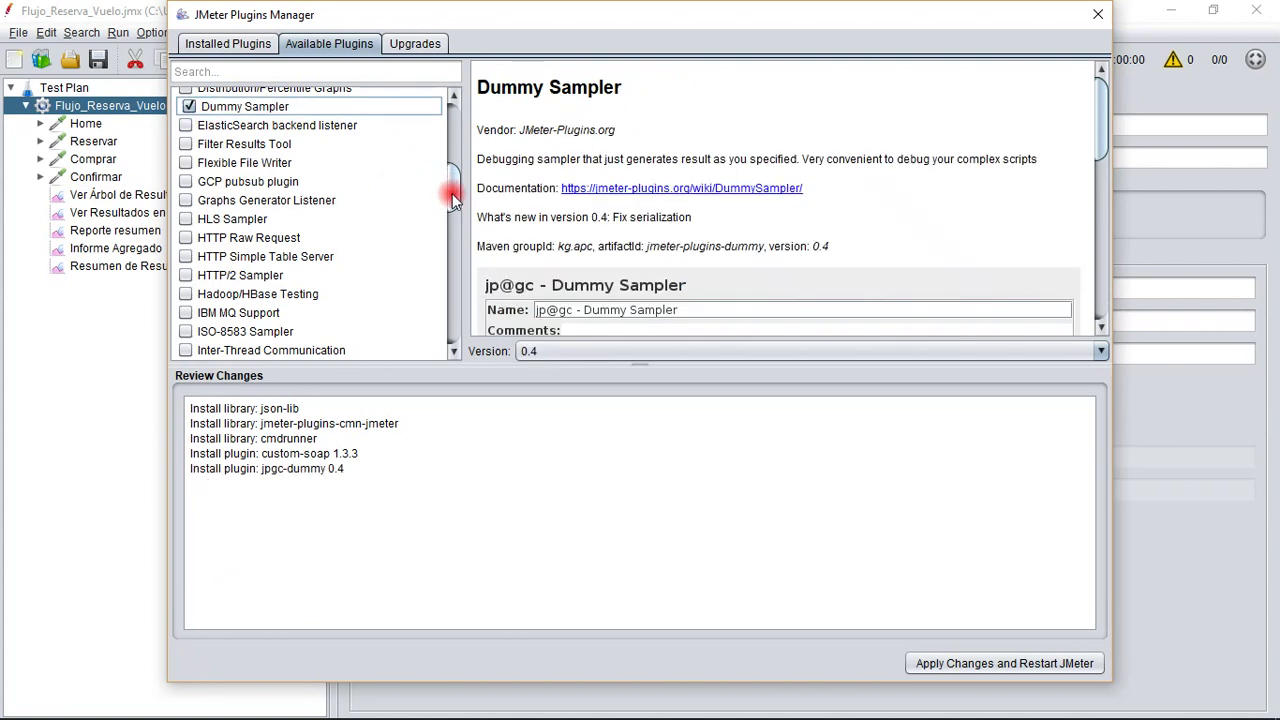
# Mark the ISO-8583 Sampler and PerfMon (Servers Performance Monitoring) plugins for installation
pyautogui.moveTo(453, 193); pyautogui.dragTo(449, 229)
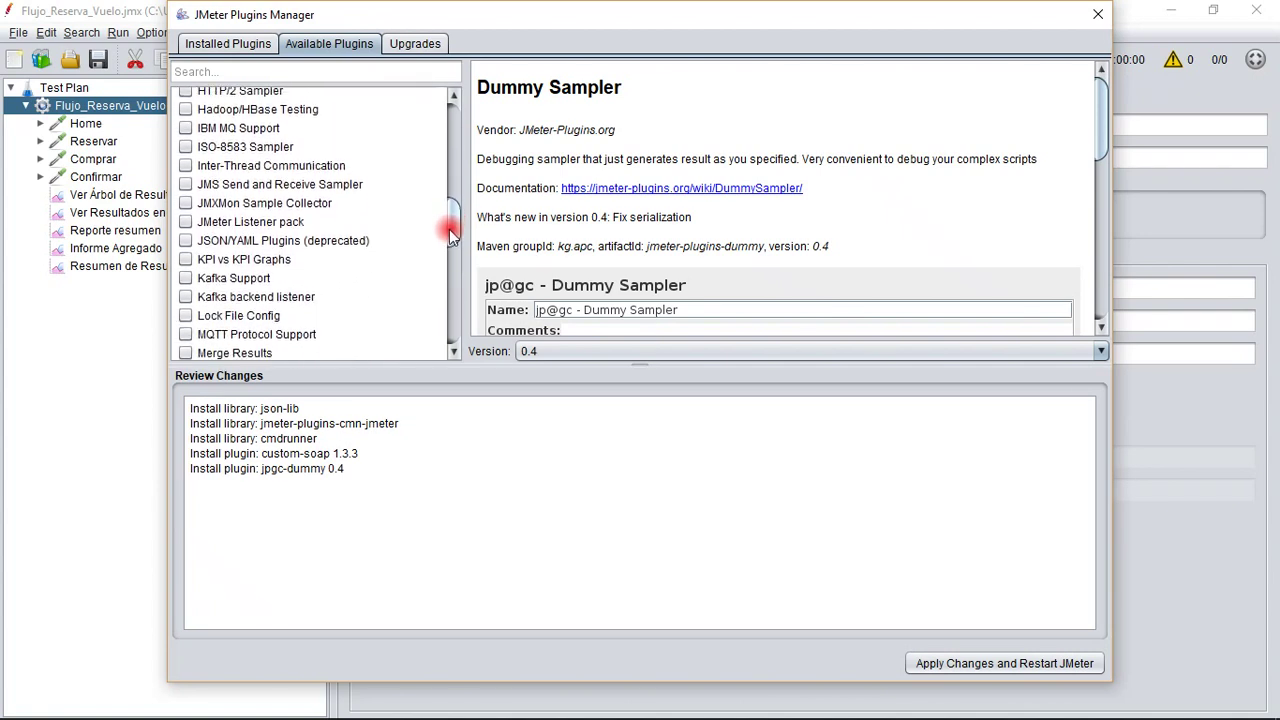
pyautogui.click(187, 143)
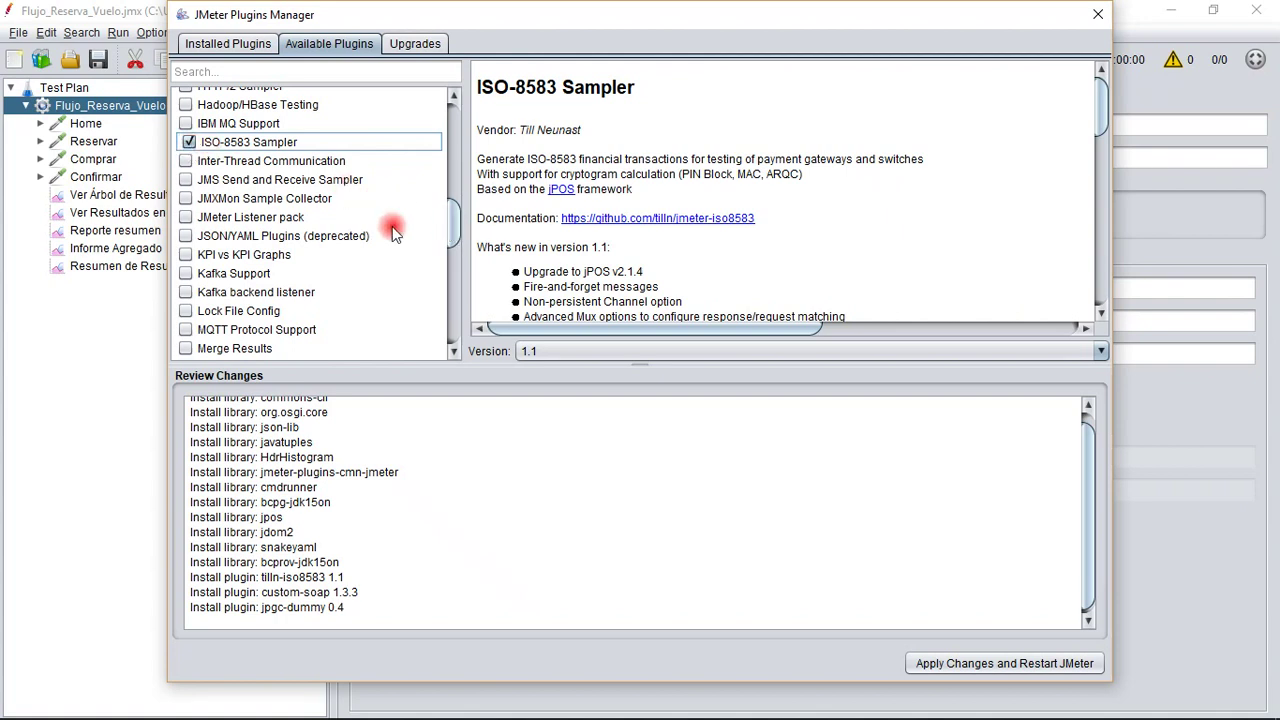
pyautogui.moveTo(458, 237); pyautogui.dragTo(400, 263)
pyautogui.click(186, 193)
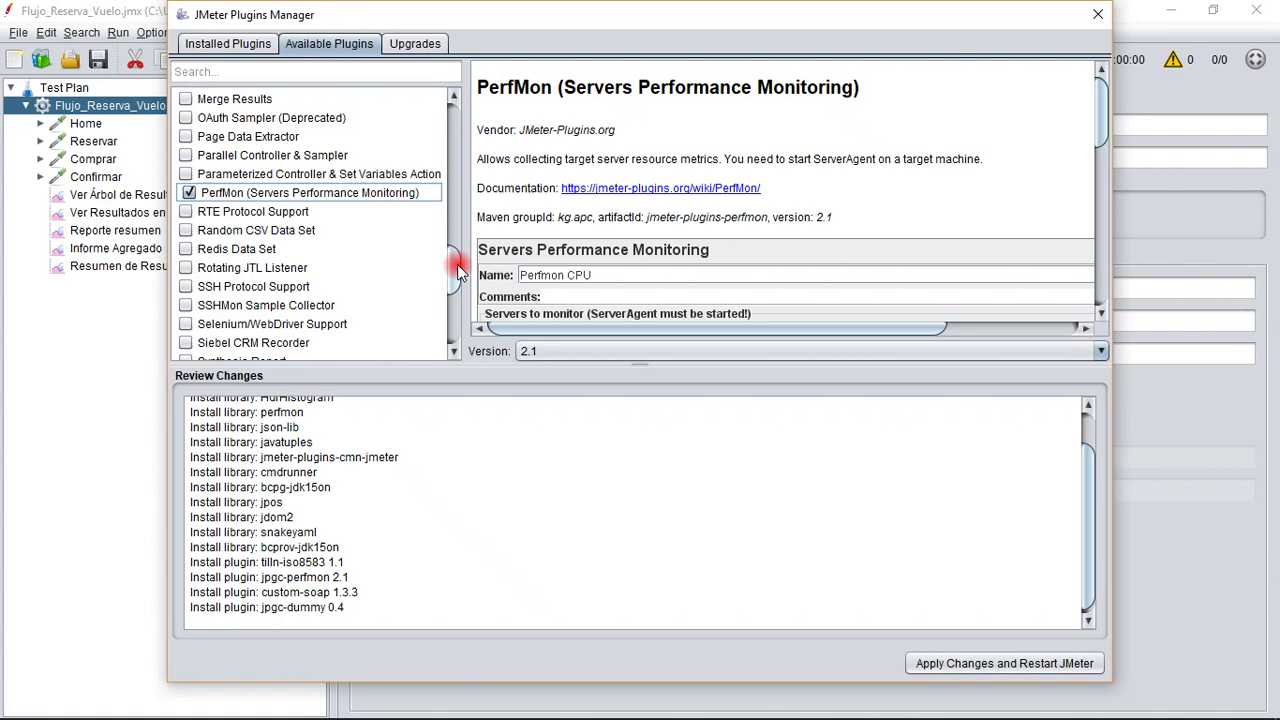
# Mark the Random CSV Data Set and Selenium/WebDriver Support plugins for installation
pyautogui.scroll(-2, 458, 270)
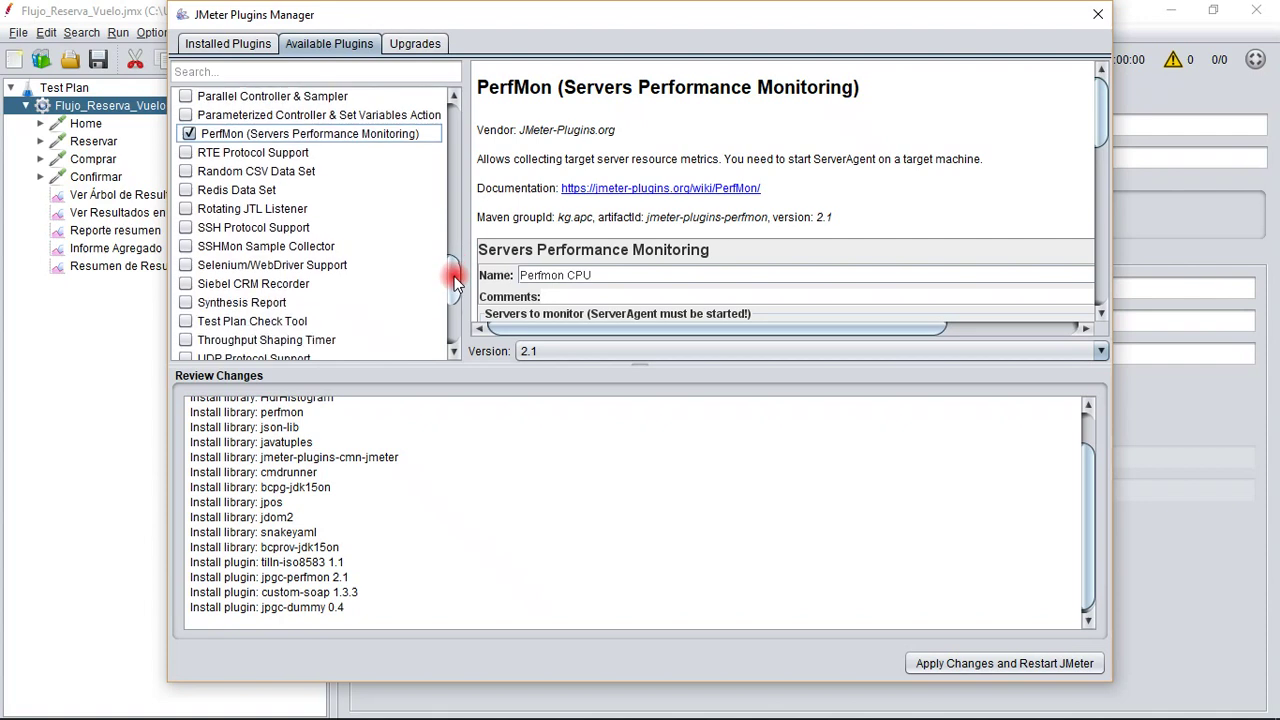
pyautogui.click(187, 151)
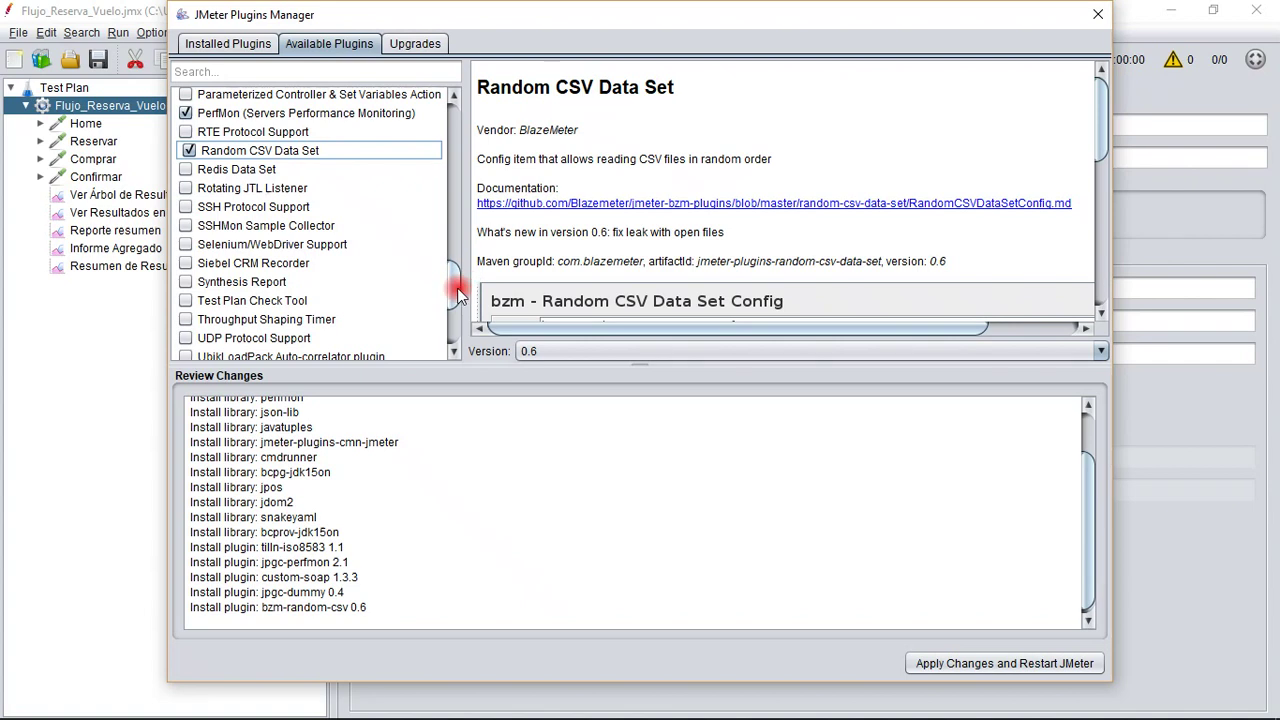
pyautogui.click(187, 245)
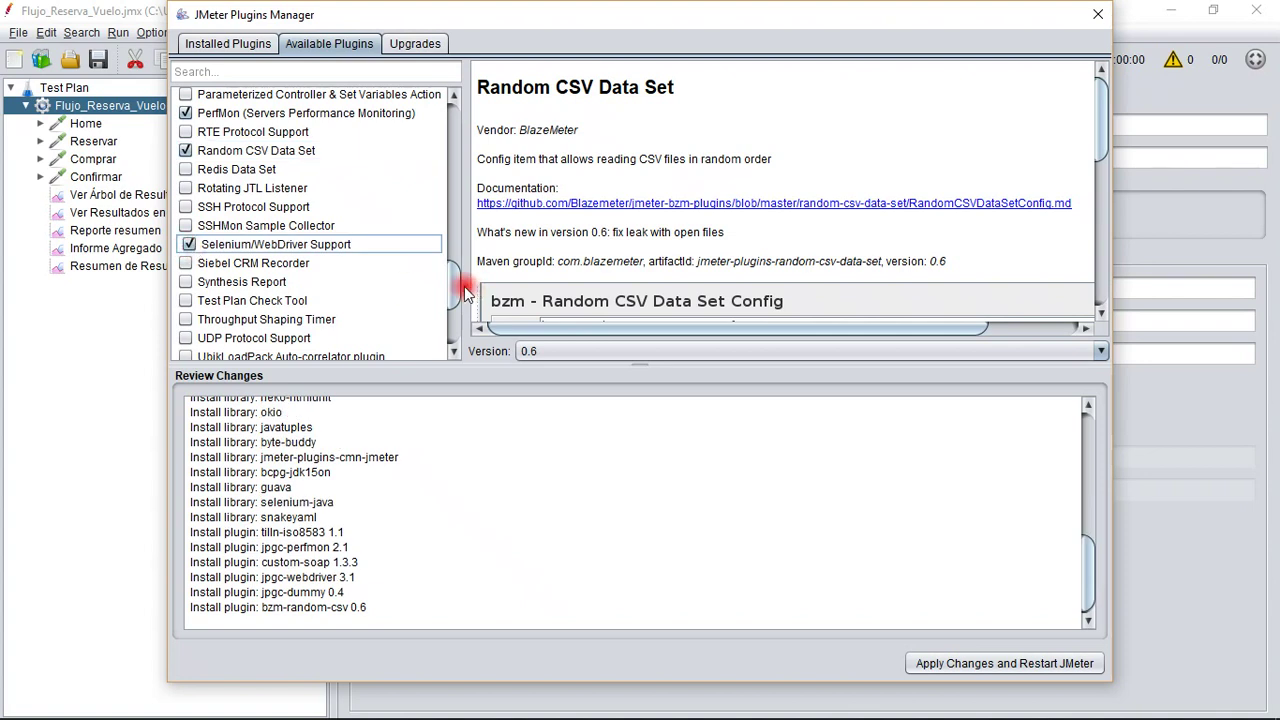
# Mark the Throughput Shaping Timer plugin for installation and review its description and sample RPS schedule
pyautogui.scroll(-3, 450, 300)
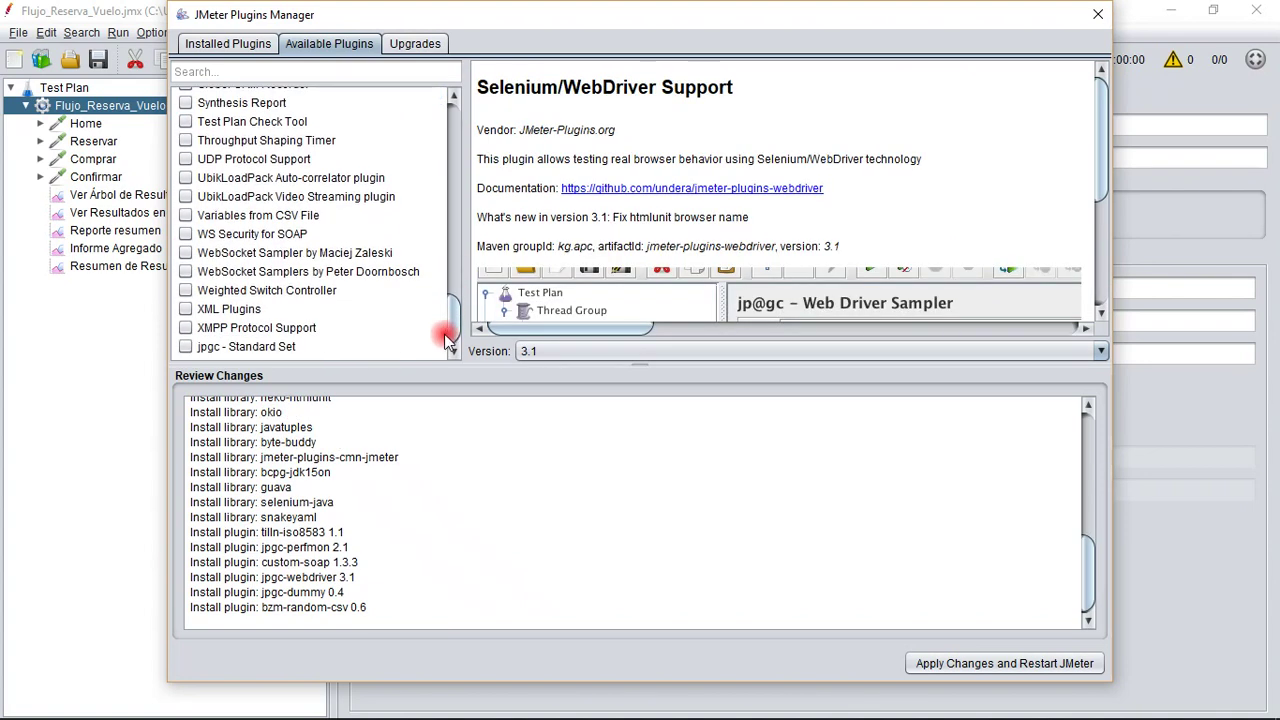
pyautogui.click(187, 140)
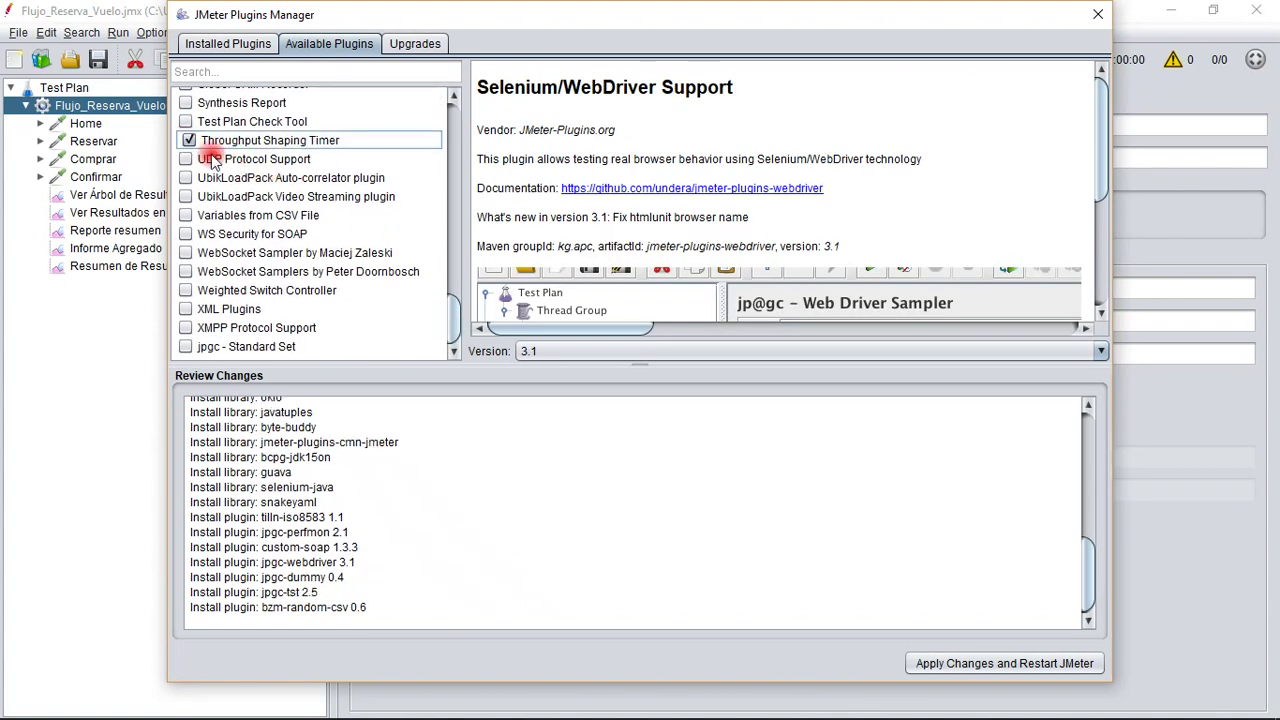
pyautogui.scroll(-8, 686, 234)
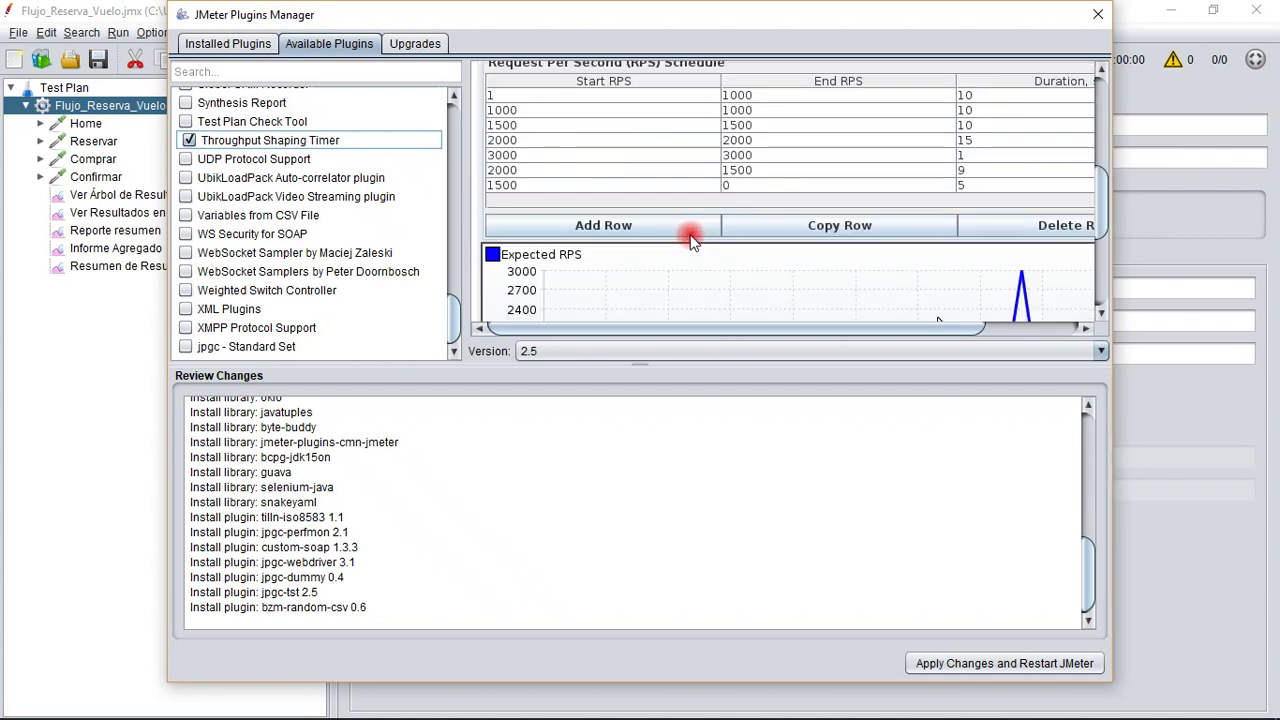
pyautogui.scroll(8, 688, 236)
pyautogui.scroll(-8, 686, 240)
pyautogui.scroll(3, 684, 250)
pyautogui.scroll(4, 686, 250)
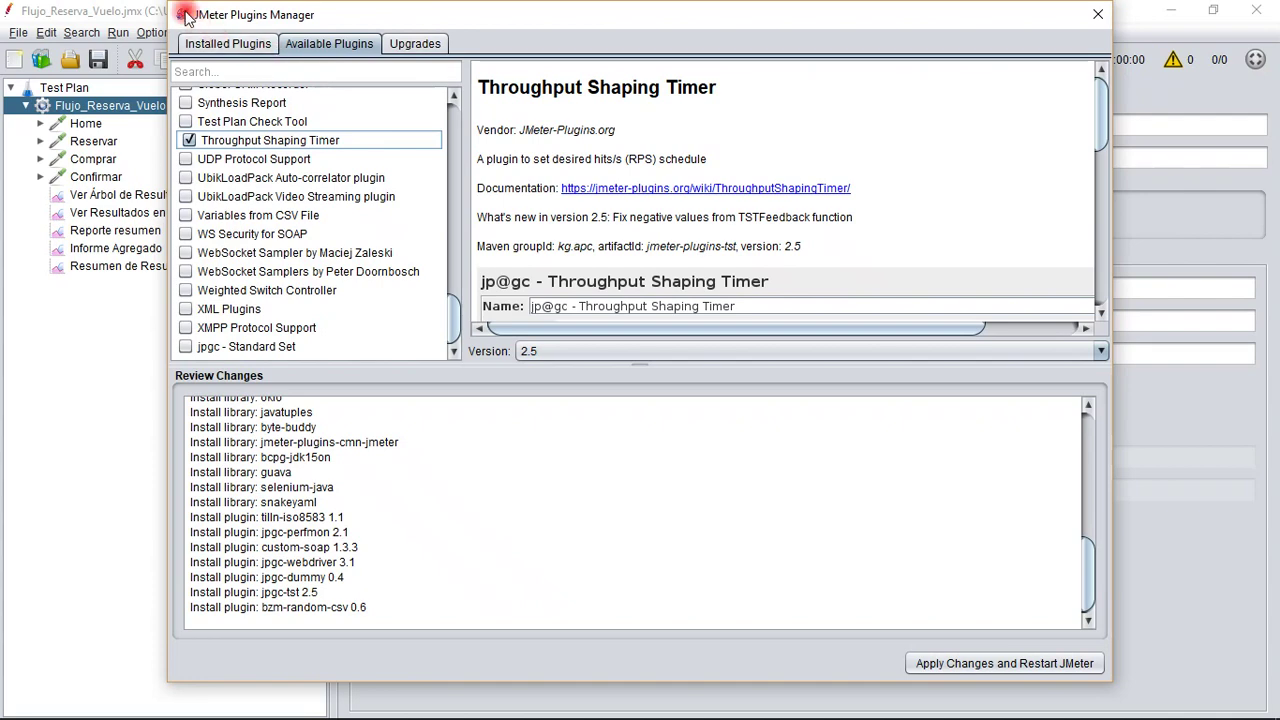
# Shrink the Plugins Manager window, apply the selected plugin changes and restart JMeter
pyautogui.moveTo(180, 5); pyautogui.dragTo(418, 24)
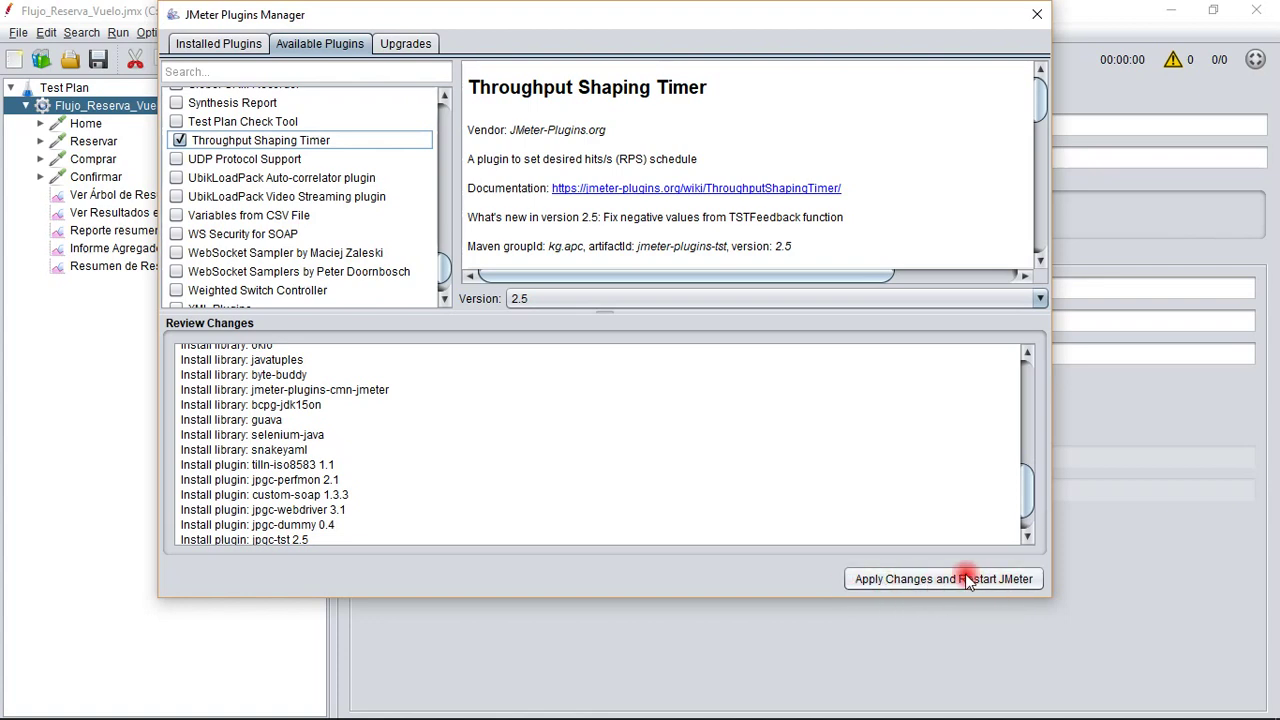
pyautogui.click(900, 578)
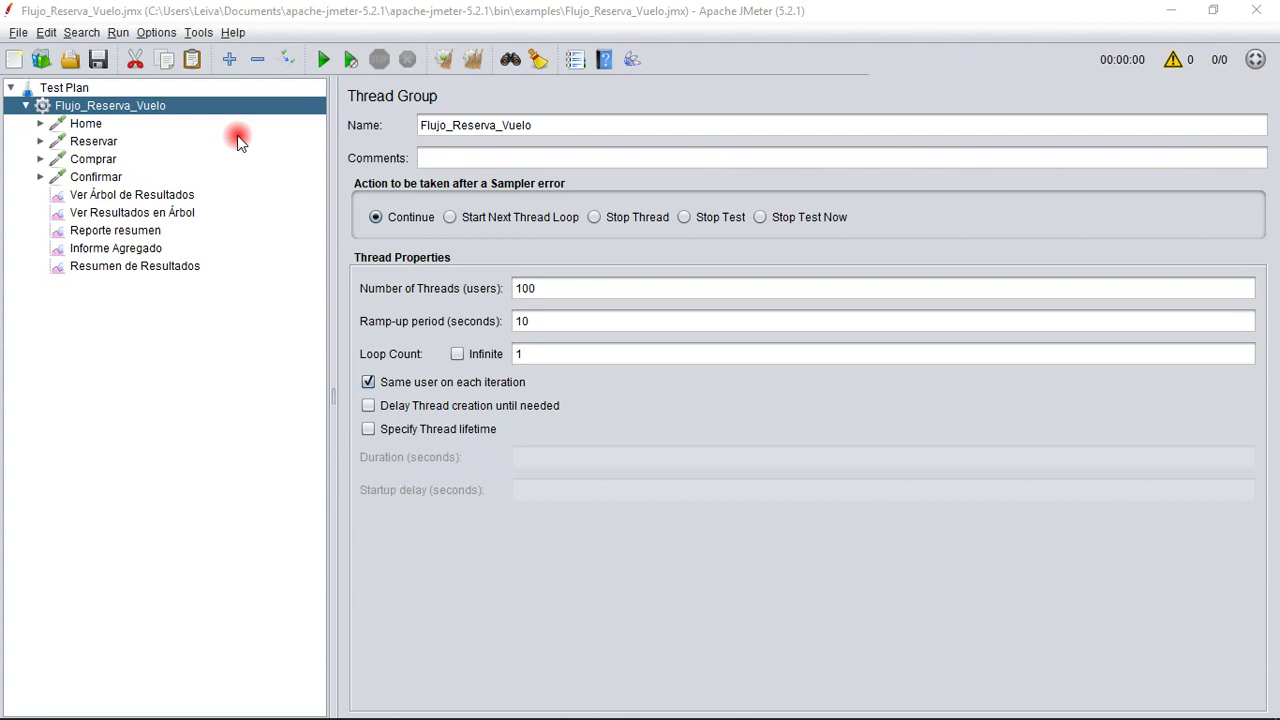
# Examine the element types that can be added to the Flujo_Reserva_Vuelo thread group, including the timers, without adding any
pyautogui.rightClick(143, 115)
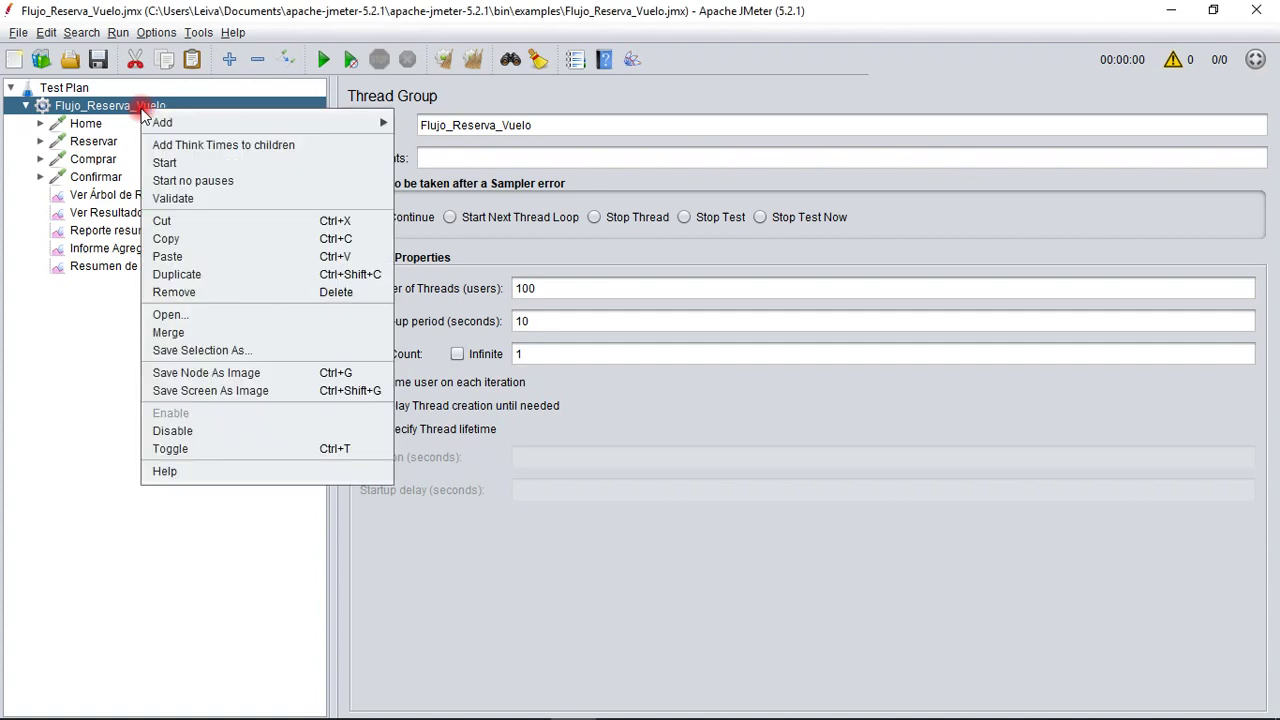
pyautogui.moveTo(150, 120)
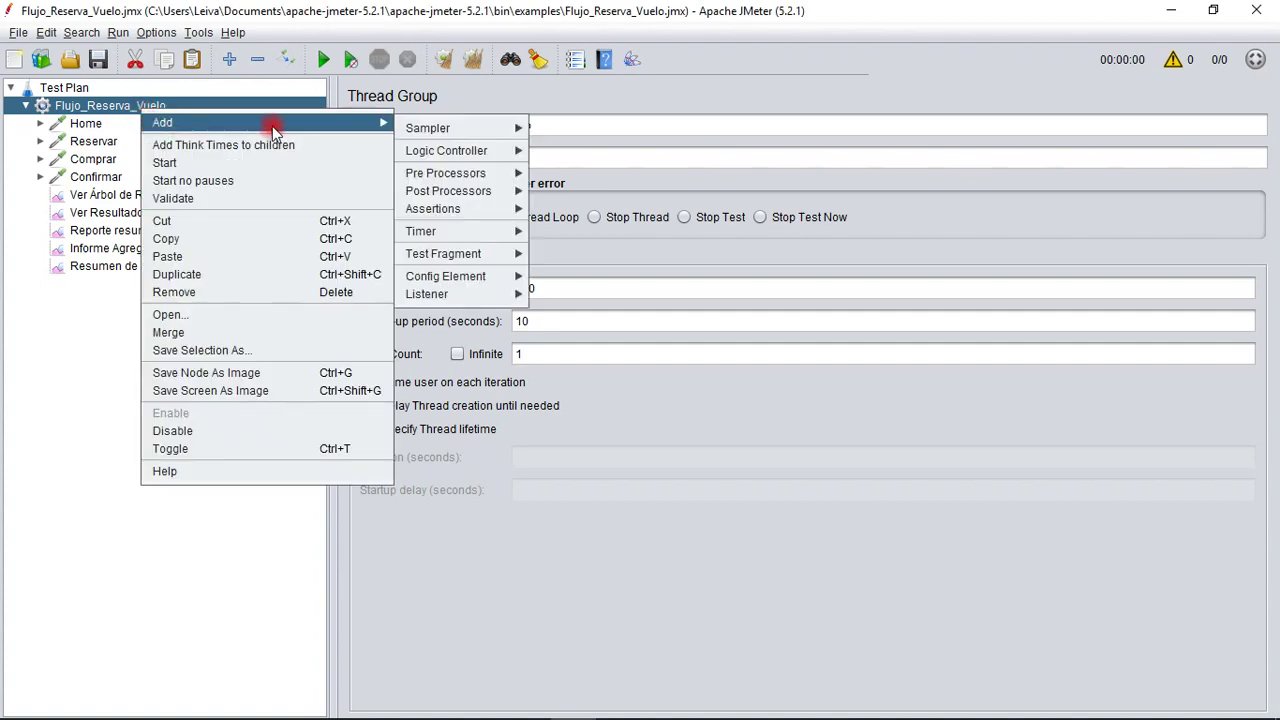
pyautogui.moveTo(405, 132)
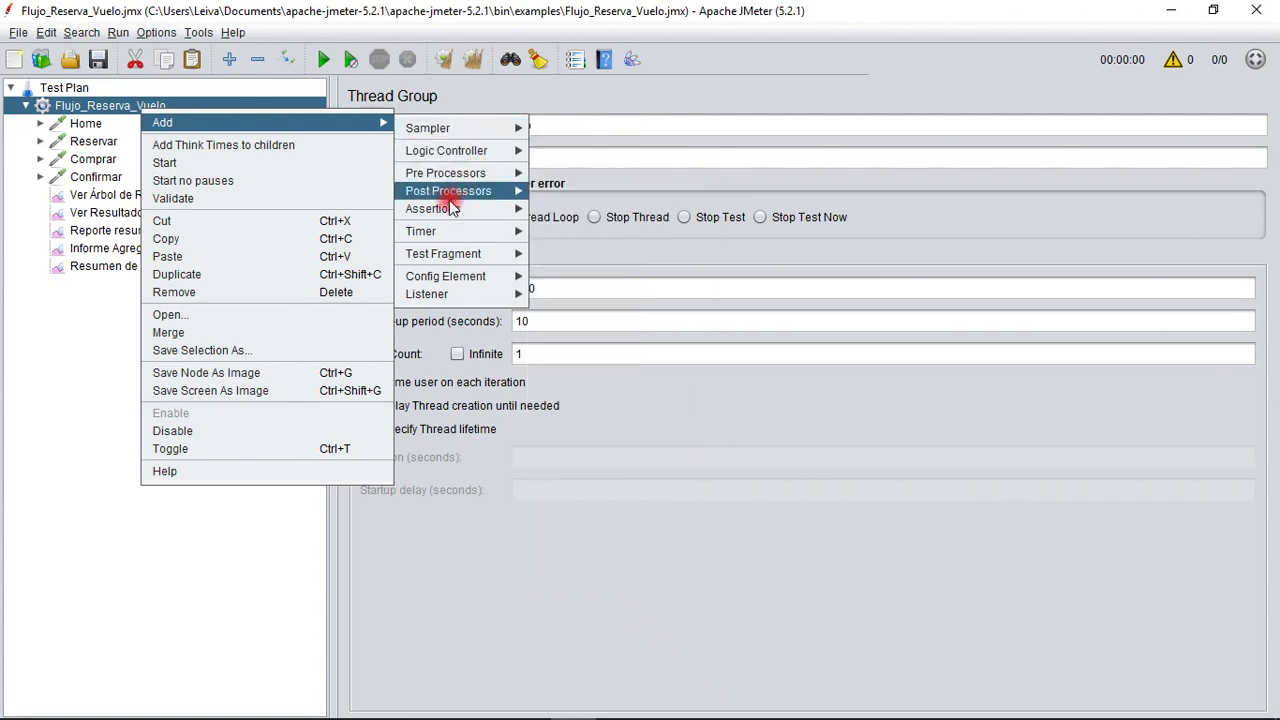
pyautogui.moveTo(445, 233)
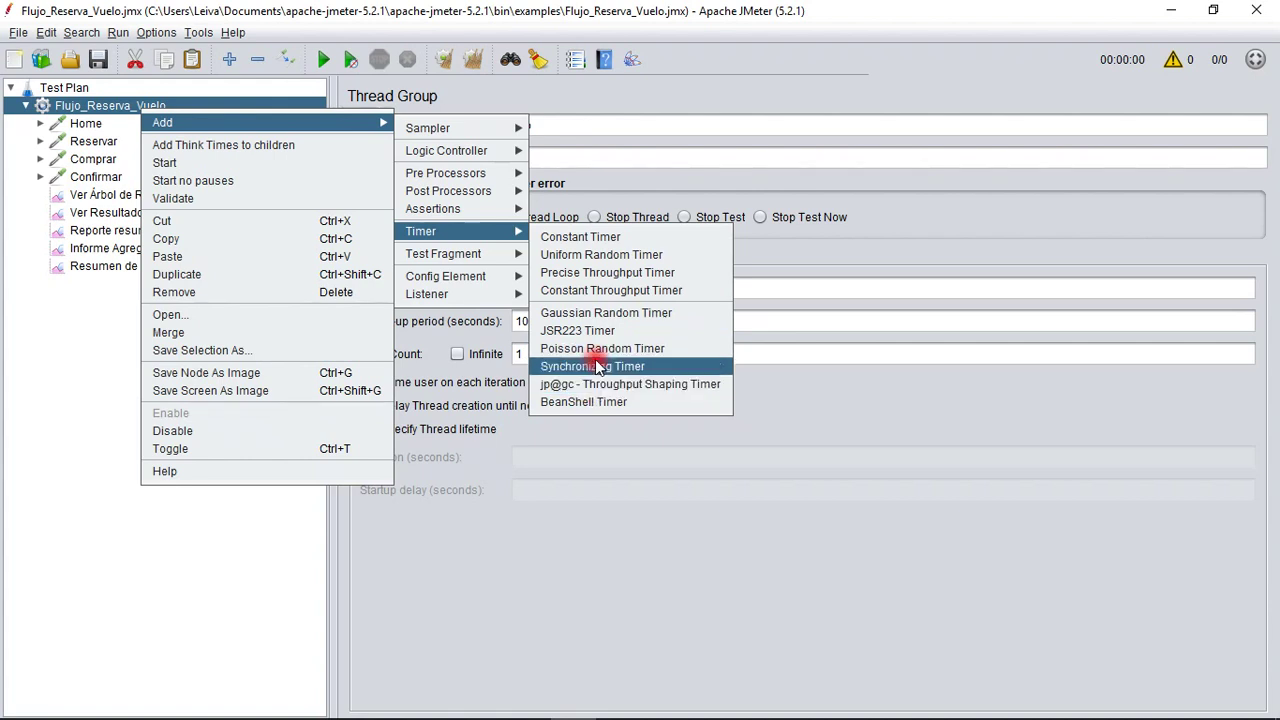
pyautogui.moveTo(463, 282)
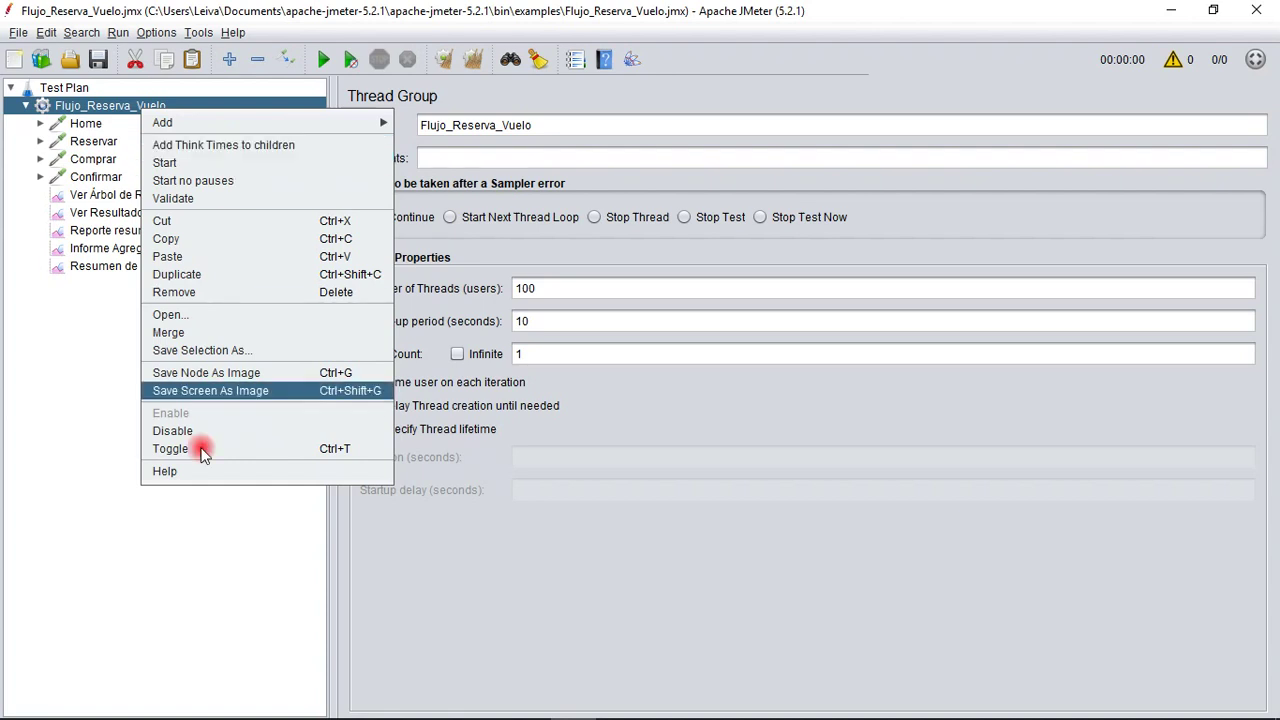
pyautogui.click(190, 528)
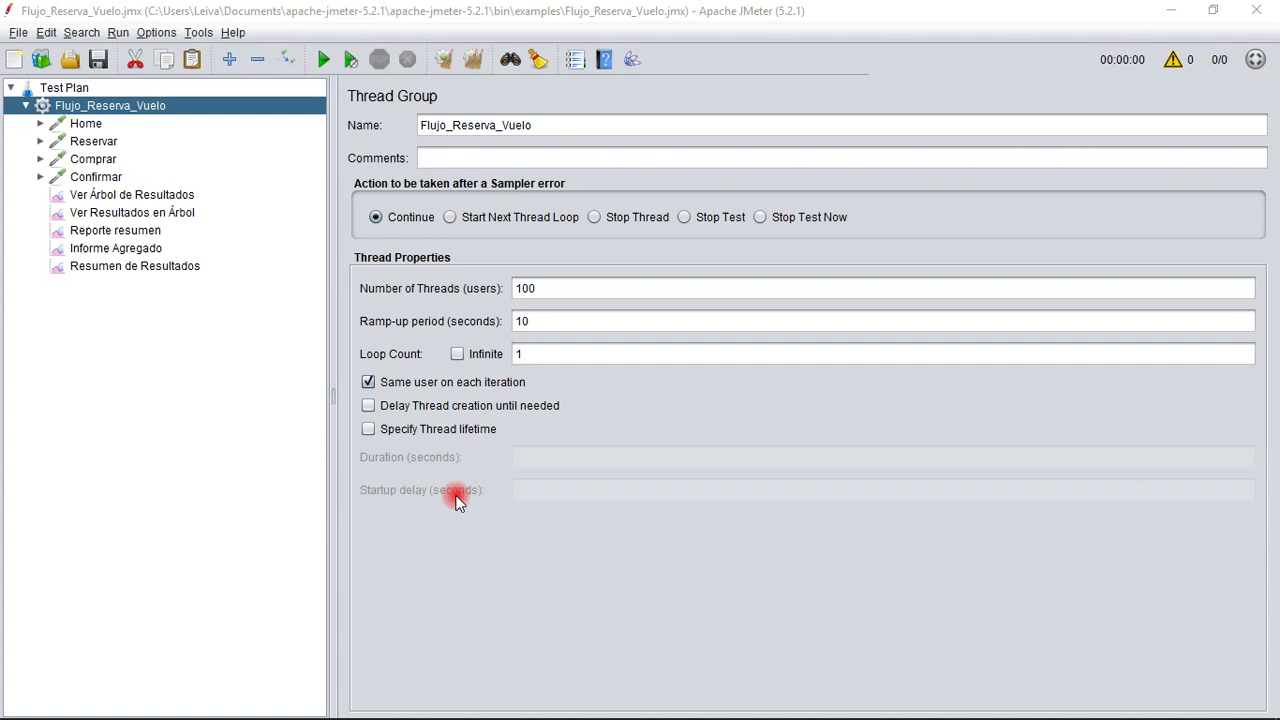
pyautogui.moveTo(333, 396); pyautogui.dragTo(293, 395)
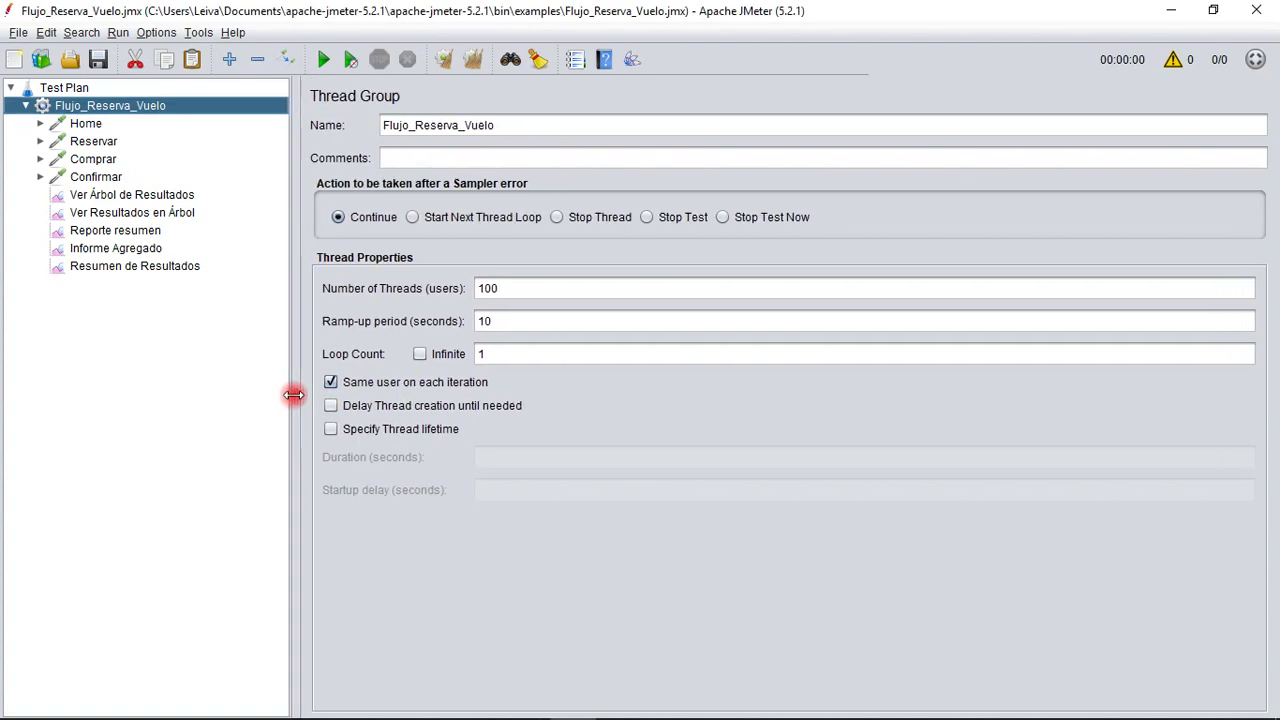